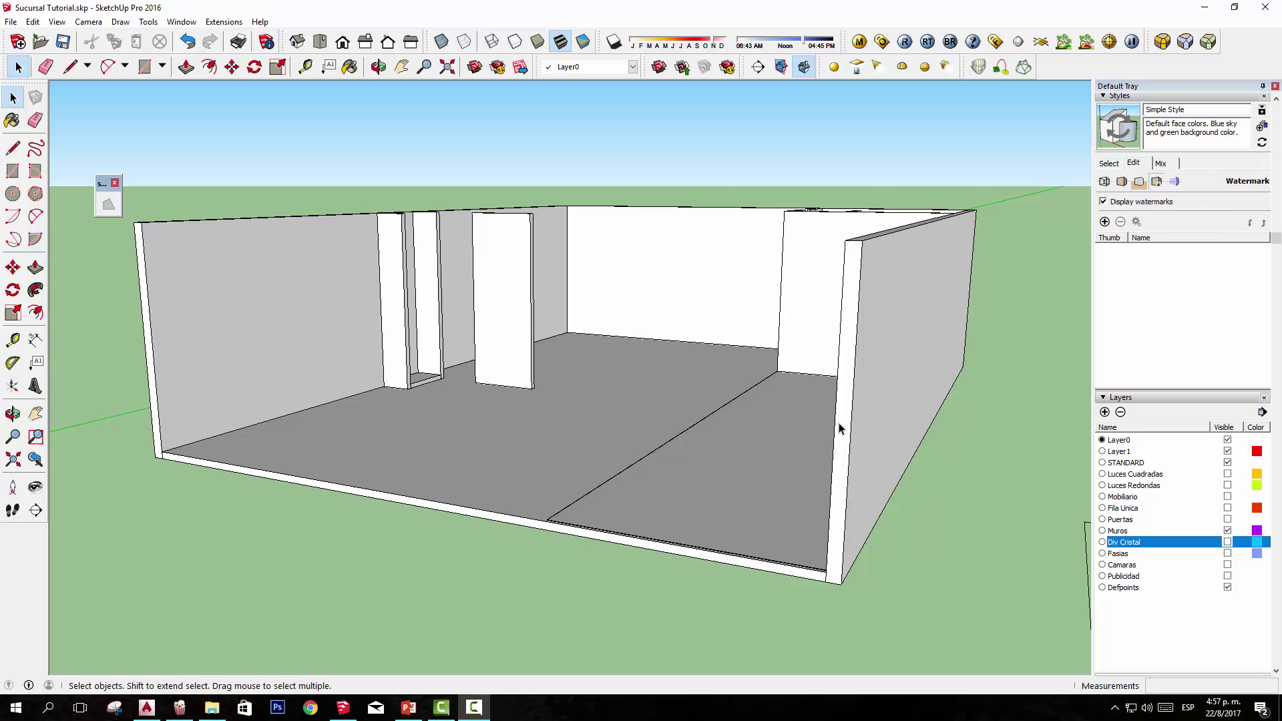
# Step: Orbit under the shop model, open its group and select a Div Cristal glass-divider edge
pyautogui.moveTo(839, 428)
pyautogui.mouseDown(button='middle')
pyautogui.moveTo(560, 372)
pyautogui.moveTo(612, 378)
pyautogui.moveTo(520, 561)
pyautogui.moveTo(567, 521)
pyautogui.mouseUp(button='middle')
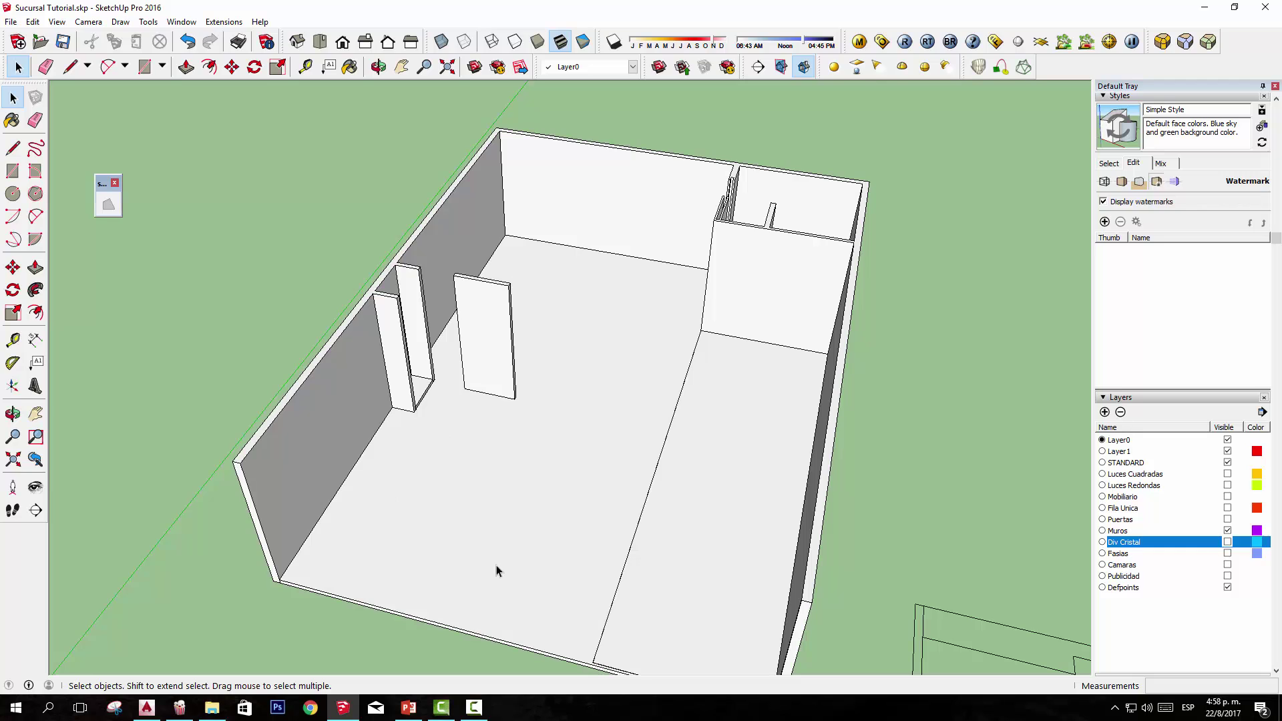
pyautogui.moveTo(517, 500); pyautogui.dragTo(438, 481, button='middle')
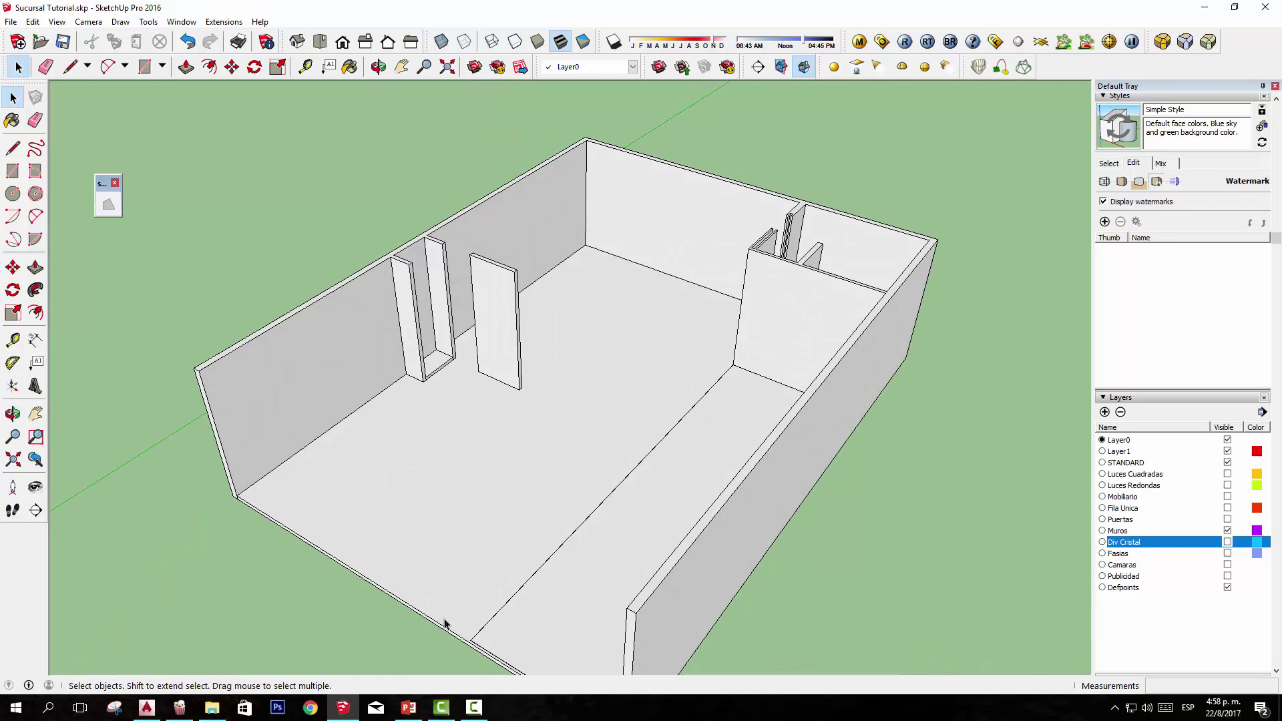
pyautogui.keyDown('shift'); pyautogui.moveTo(546, 622); pyautogui.dragTo(626, 530, button='middle'); pyautogui.keyUp('shift')
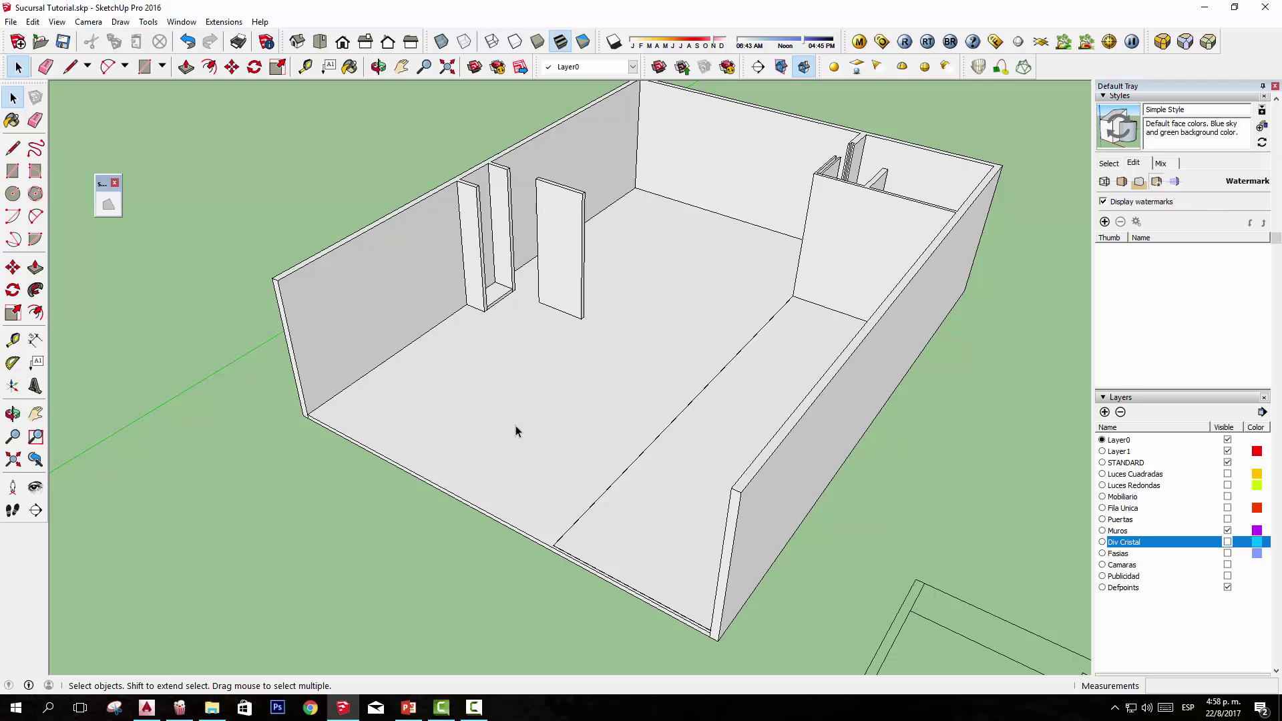
pyautogui.moveTo(546, 446); pyautogui.dragTo(942, 537, button='middle')
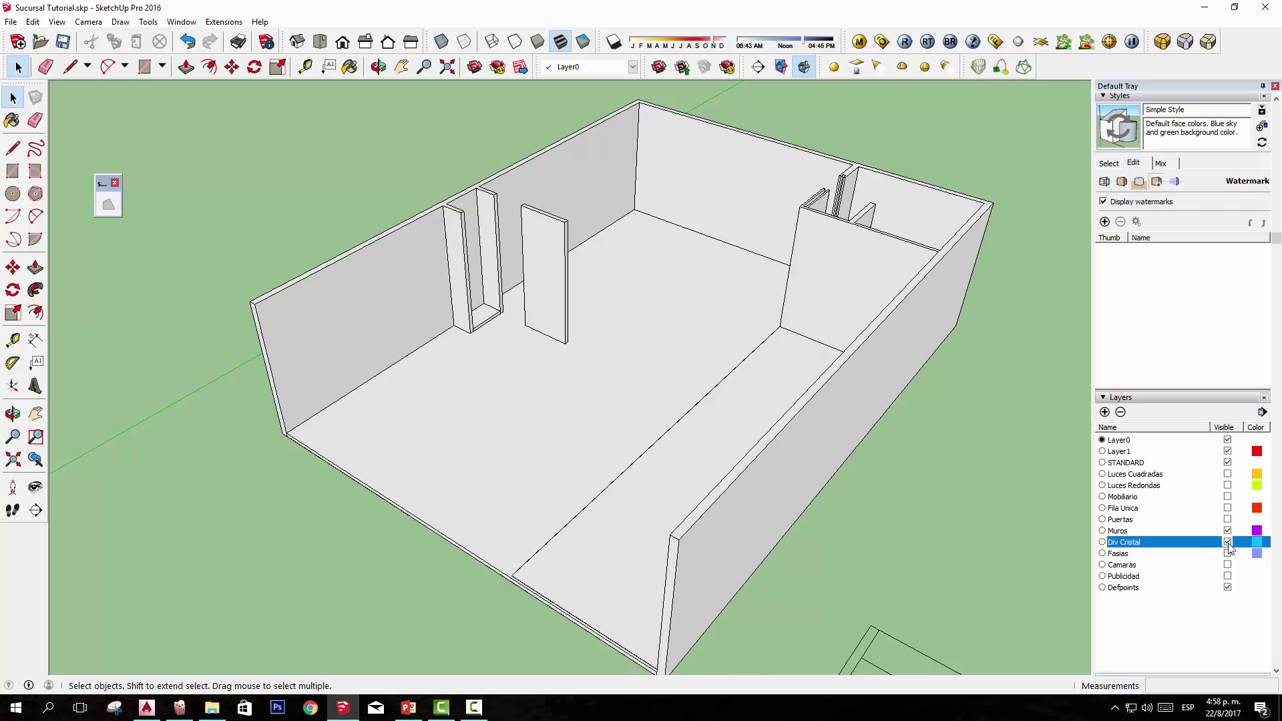
pyautogui.moveTo(506, 476)
pyautogui.mouseDown(button='middle')
pyautogui.moveTo(635, 180)
pyautogui.moveTo(524, 260)
pyautogui.moveTo(522, 245)
pyautogui.mouseUp(button='middle')
pyautogui.click(526, 231)
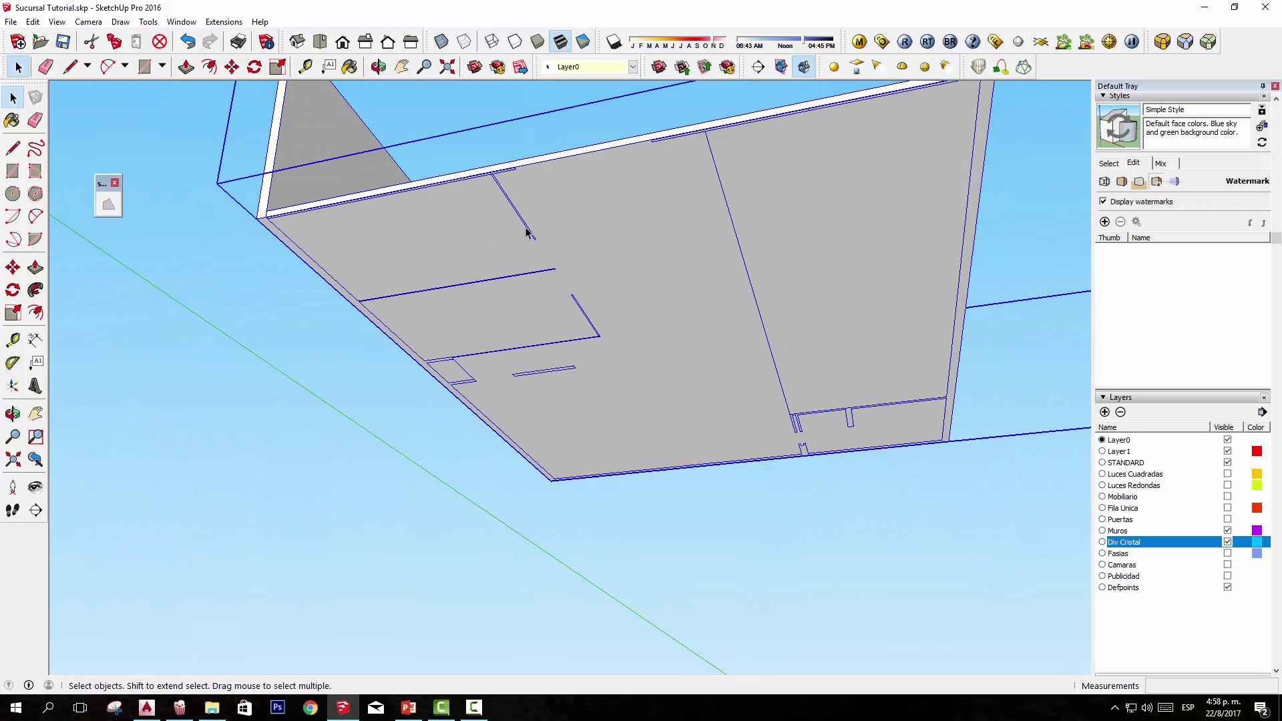
pyautogui.scroll(-2, 527, 231)
pyautogui.scroll(3, 507, 242)
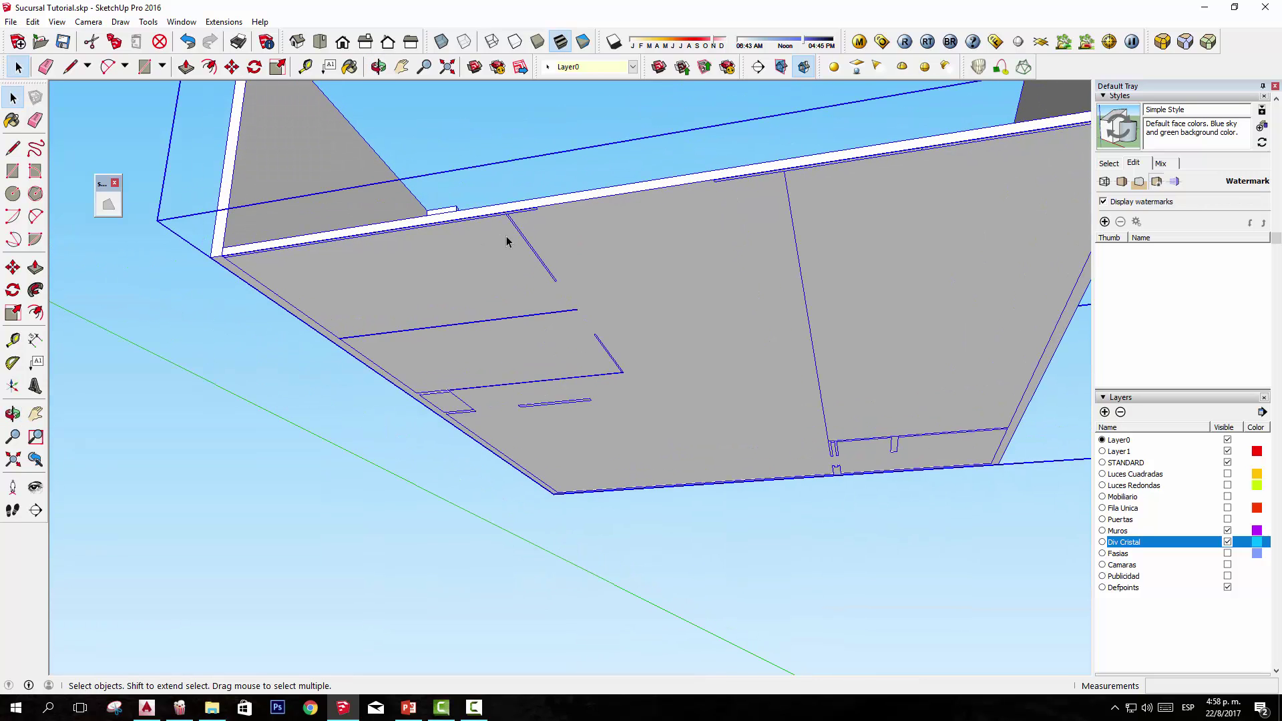
pyautogui.doubleClick(521, 241)
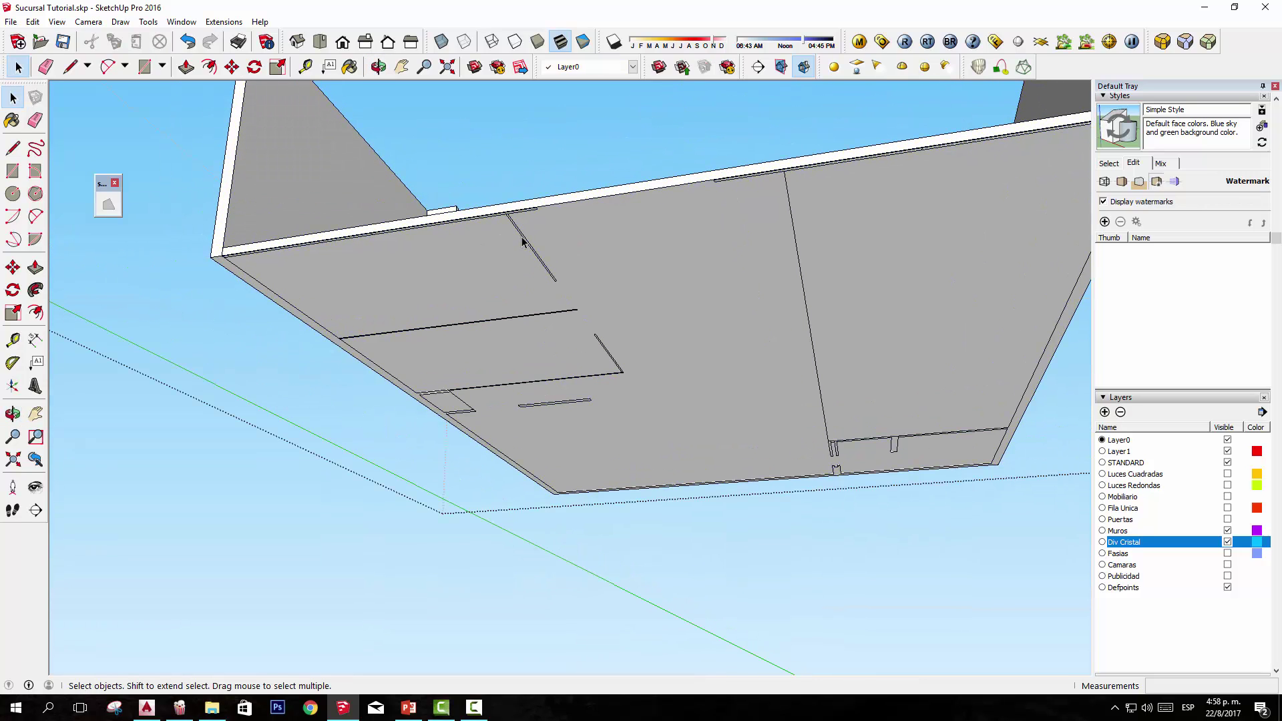
pyautogui.click(523, 242)
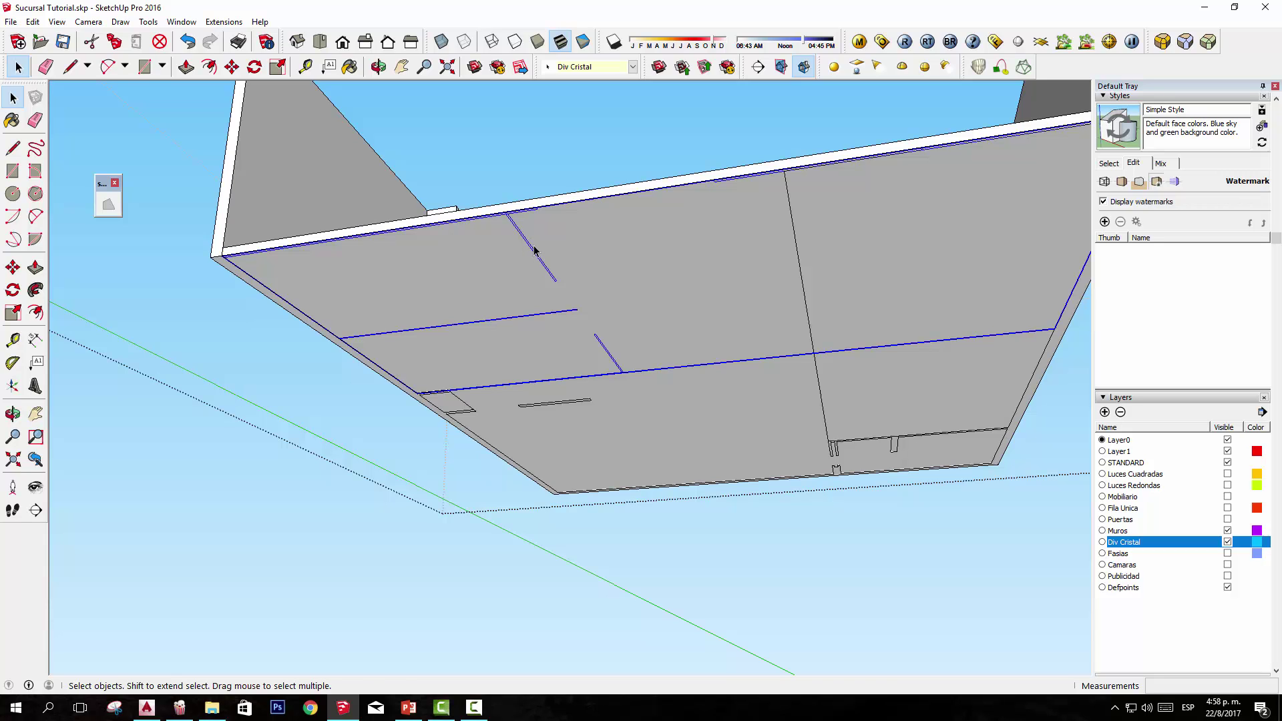
# Step: Use Move on the selected Div Cristal edge, check it against the ground, then return to Select
pyautogui.press('m')
pyautogui.scroll(1, 220, 255)
pyautogui.scroll(1, 210, 259)
pyautogui.scroll(1, 208, 260)
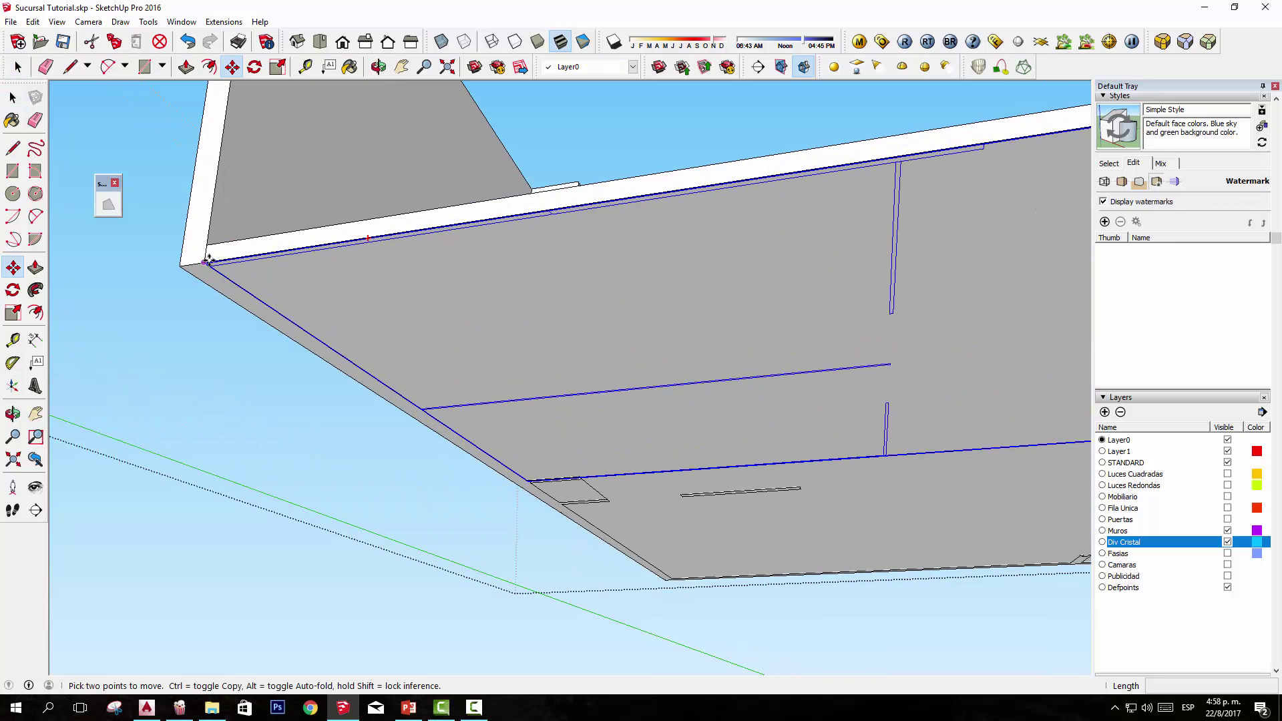
pyautogui.scroll(2, 204, 262)
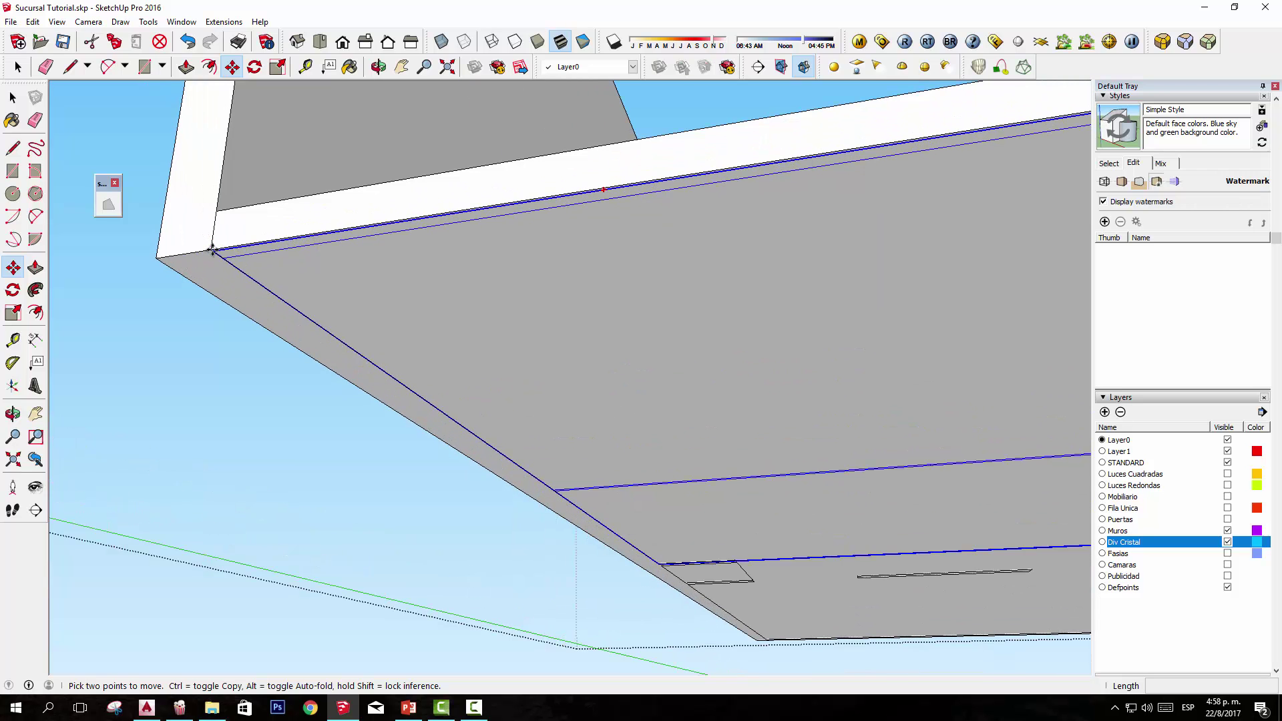
pyautogui.moveTo(331, 214)
pyautogui.mouseDown(button='middle')
pyautogui.moveTo(709, 309)
pyautogui.moveTo(867, 256)
pyautogui.moveTo(856, 252)
pyautogui.moveTo(638, 544)
pyautogui.moveTo(904, 515)
pyautogui.moveTo(738, 353)
pyautogui.moveTo(730, 367)
pyautogui.moveTo(824, 421)
pyautogui.moveTo(758, 514)
pyautogui.mouseUp(button='middle')
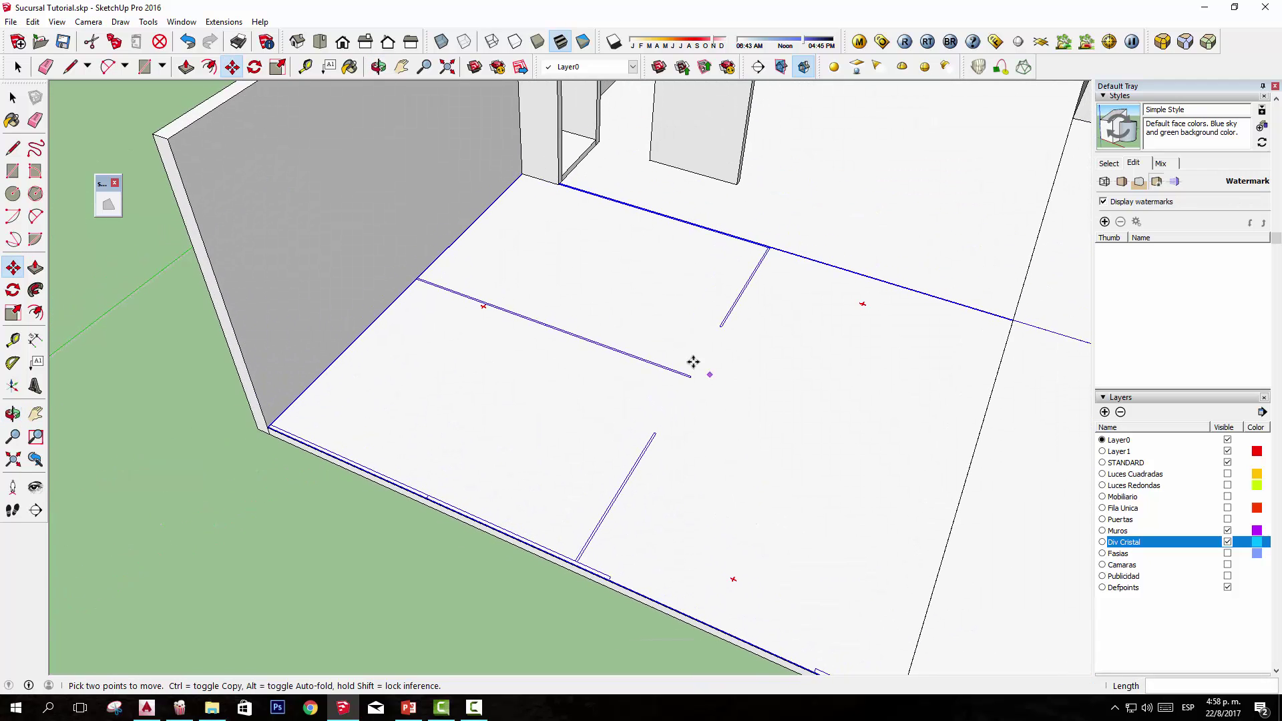
pyautogui.scroll(1, 692, 362)
pyautogui.press('space')
pyautogui.scroll(2, 657, 348)
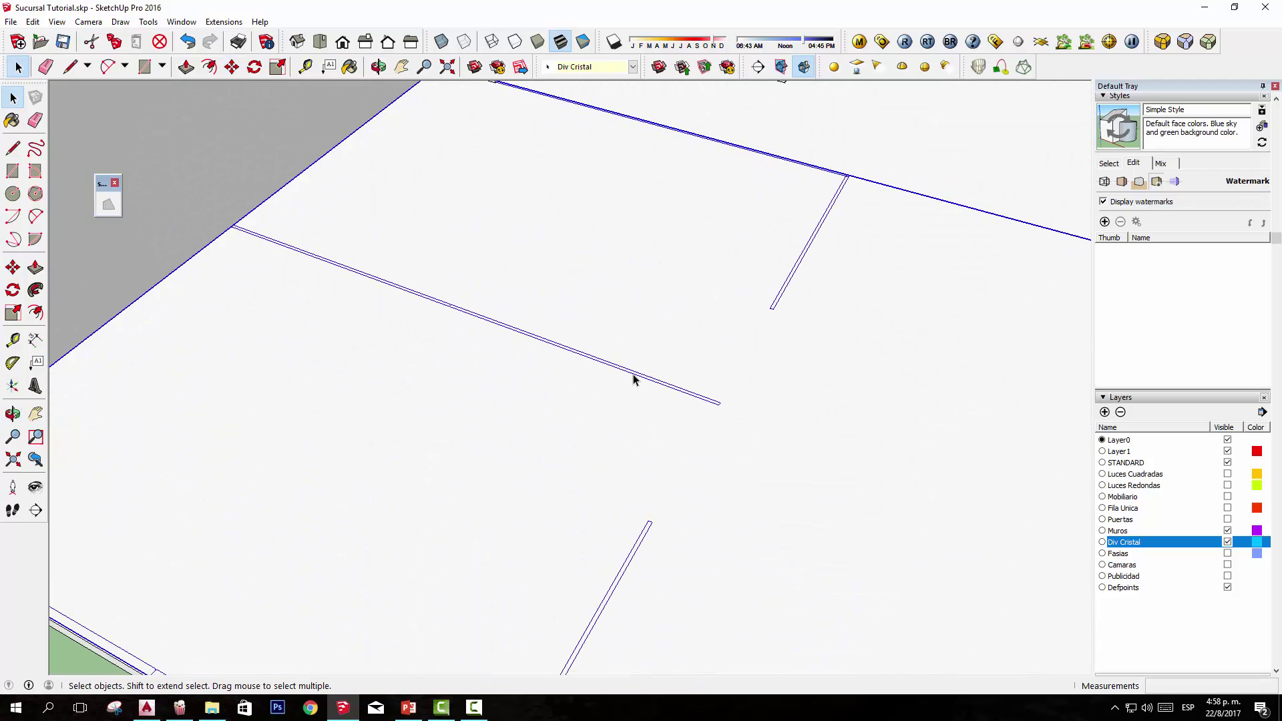
# Step: Close the group and zoom in on the gap in the double floor-edge line at the wall base
pyautogui.click(633, 375)
pyautogui.scroll(-1, 776, 386)
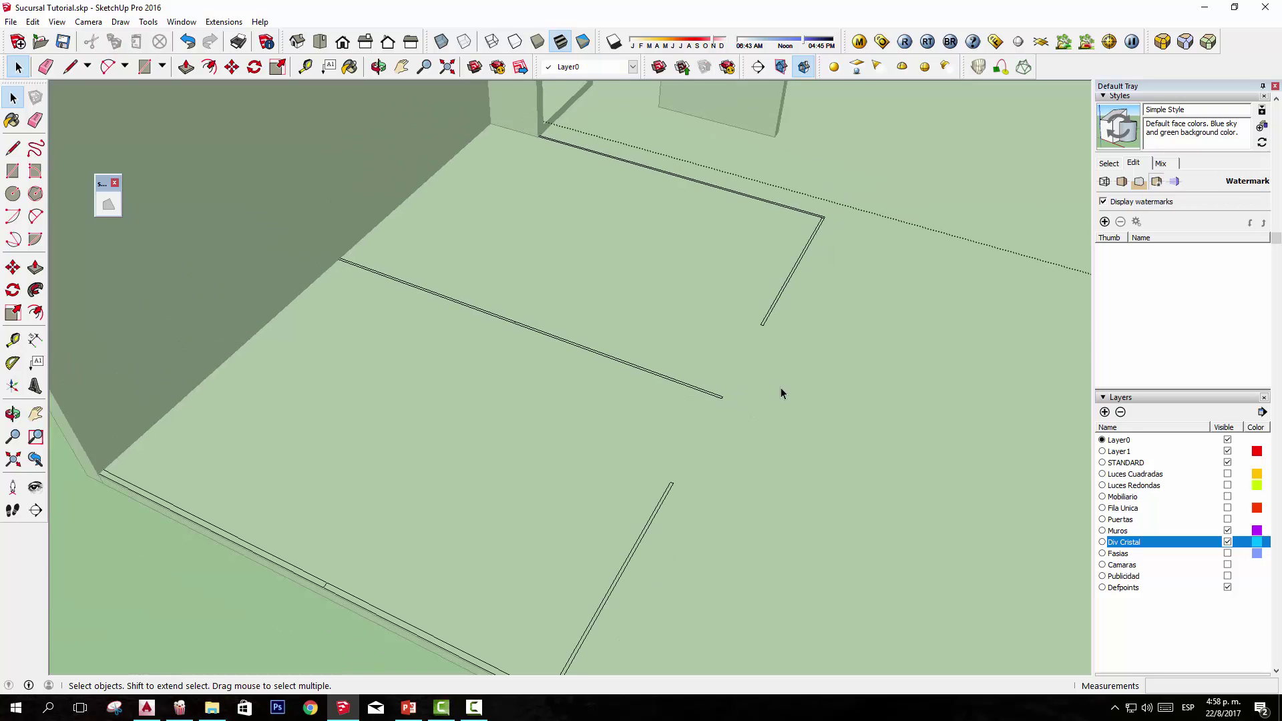
pyautogui.moveTo(758, 436)
pyautogui.mouseDown(button='middle')
pyautogui.moveTo(759, 398)
pyautogui.moveTo(736, 421)
pyautogui.moveTo(801, 280)
pyautogui.mouseUp(button='middle')
pyautogui.moveTo(820, 341); pyautogui.dragTo(629, 367, button='middle')
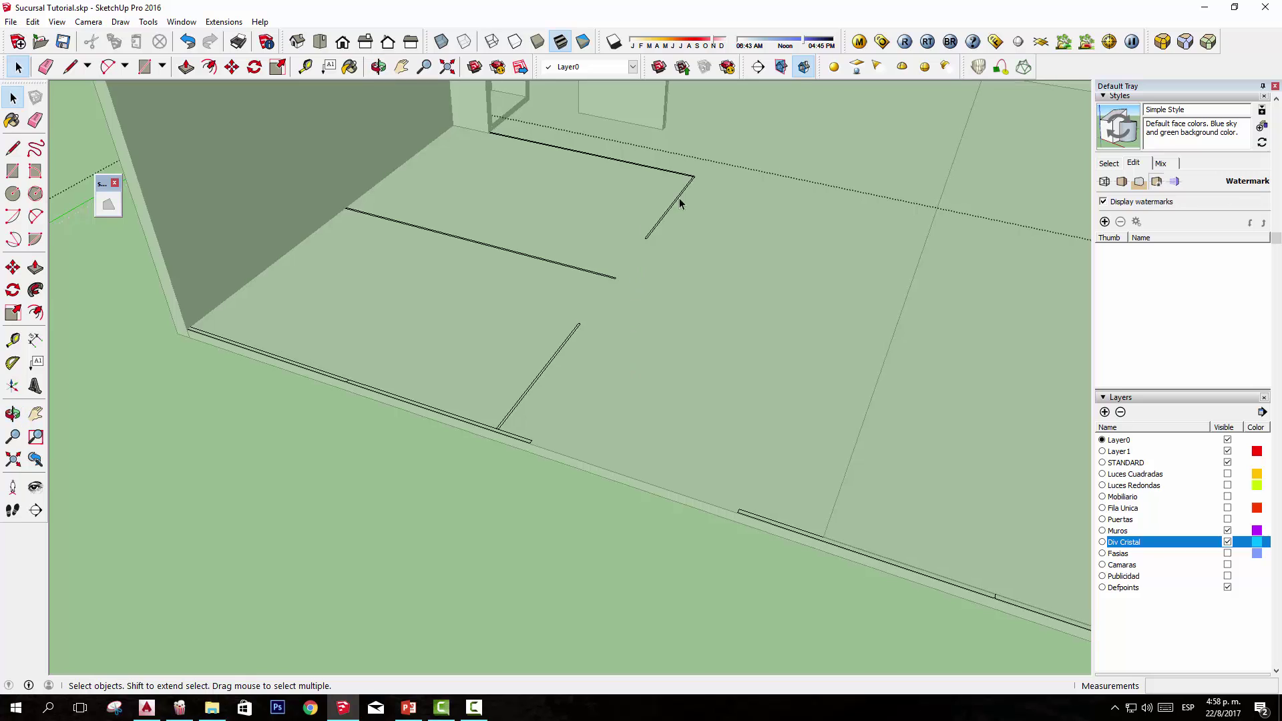
pyautogui.scroll(1, 706, 187)
pyautogui.scroll(3, 709, 160)
pyautogui.scroll(1, 709, 148)
pyautogui.scroll(1, 706, 163)
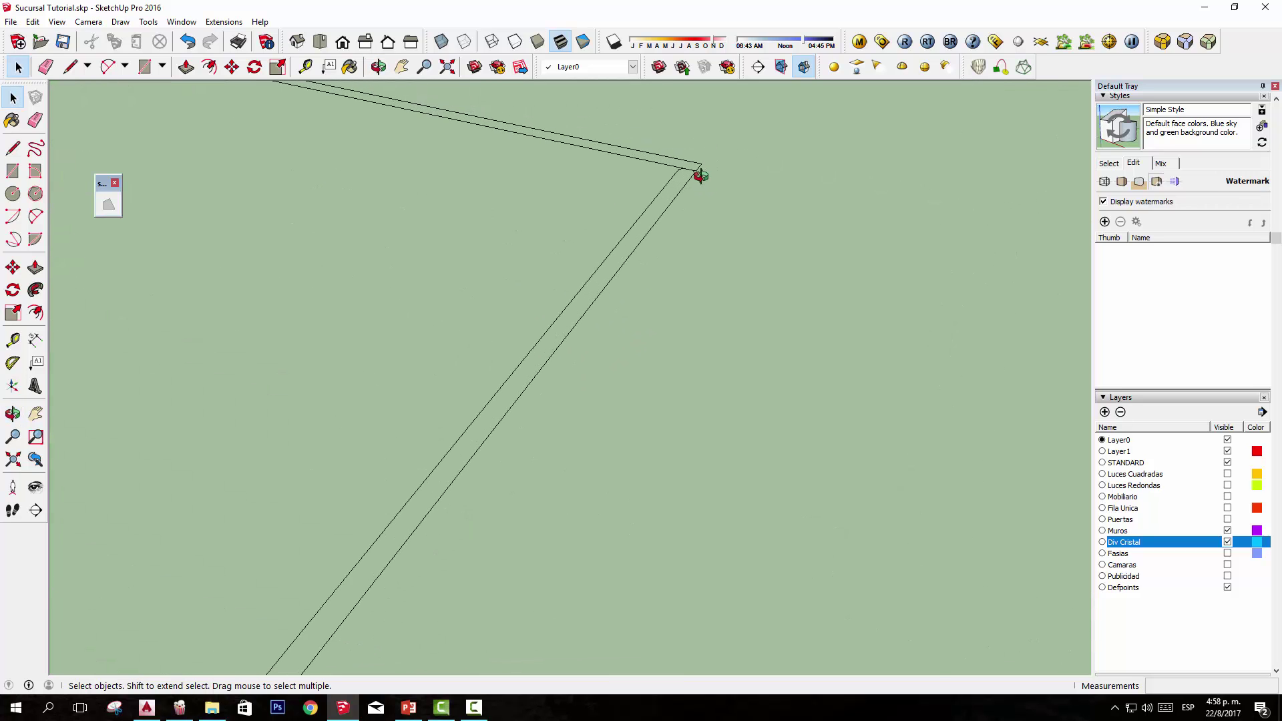
pyautogui.moveTo(701, 174)
pyautogui.mouseDown(button='middle')
pyautogui.moveTo(604, 338)
pyautogui.moveTo(763, 194)
pyautogui.moveTo(595, 375)
pyautogui.moveTo(572, 419)
pyautogui.moveTo(981, 106)
pyautogui.moveTo(429, 483)
pyautogui.moveTo(792, 309)
pyautogui.moveTo(978, 182)
pyautogui.moveTo(743, 374)
pyautogui.moveTo(1058, 247)
pyautogui.moveTo(822, 342)
pyautogui.moveTo(802, 345)
pyautogui.moveTo(795, 323)
pyautogui.moveTo(592, 381)
pyautogui.mouseUp(button='middle')
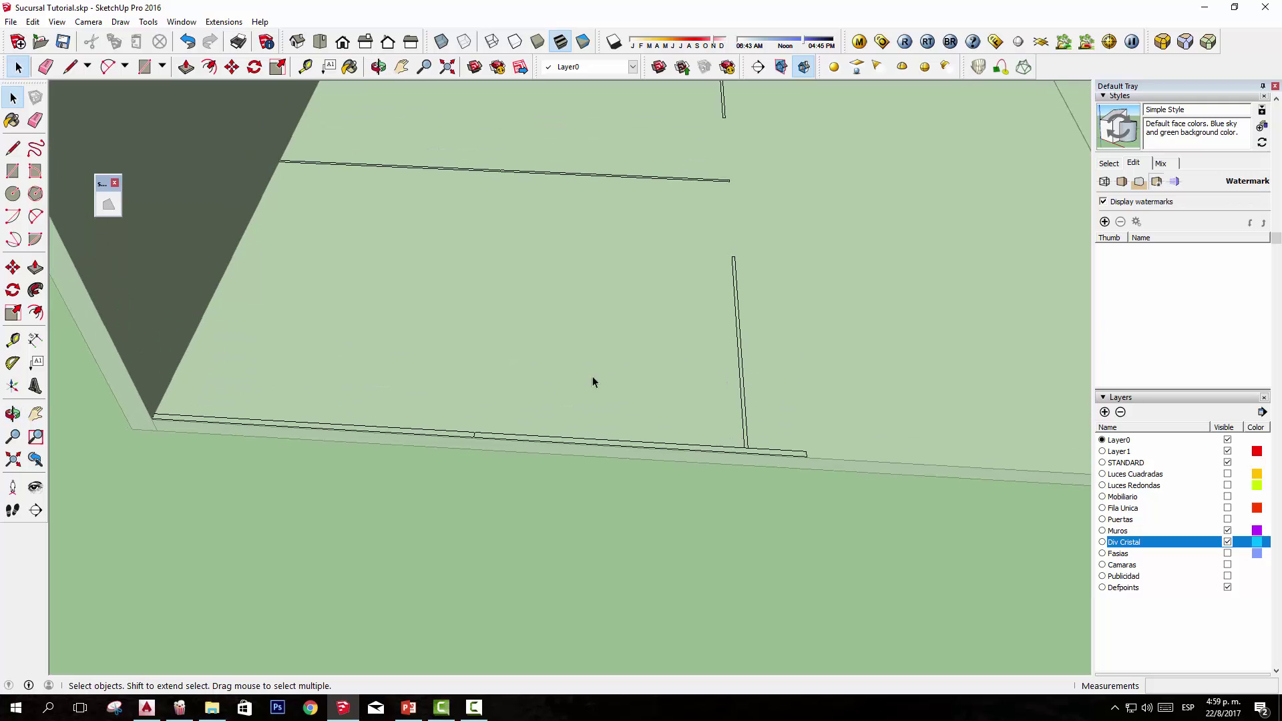
pyautogui.scroll(-3, 592, 381)
pyautogui.scroll(3, 552, 446)
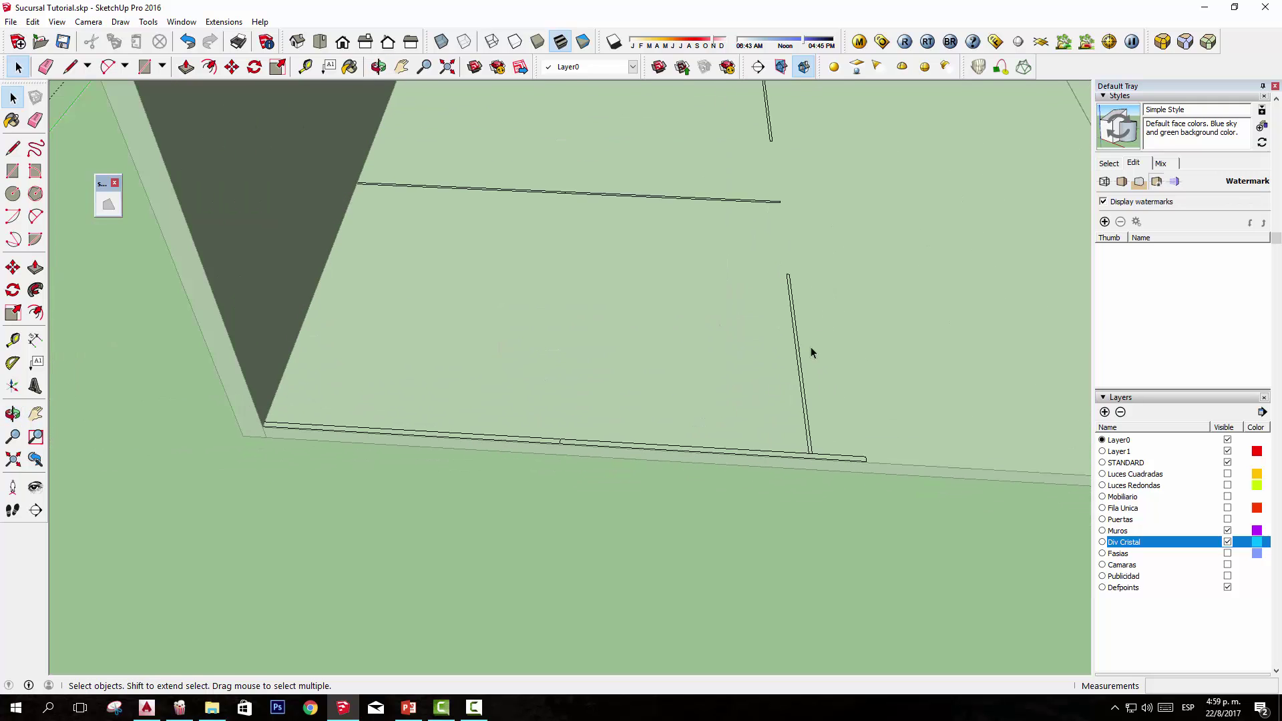
pyautogui.moveTo(811, 352)
pyautogui.mouseDown(button='middle')
pyautogui.moveTo(798, 549)
pyautogui.moveTo(507, 320)
pyautogui.mouseUp(button='middle')
pyautogui.scroll(2, 512, 287)
pyautogui.scroll(2, 528, 302)
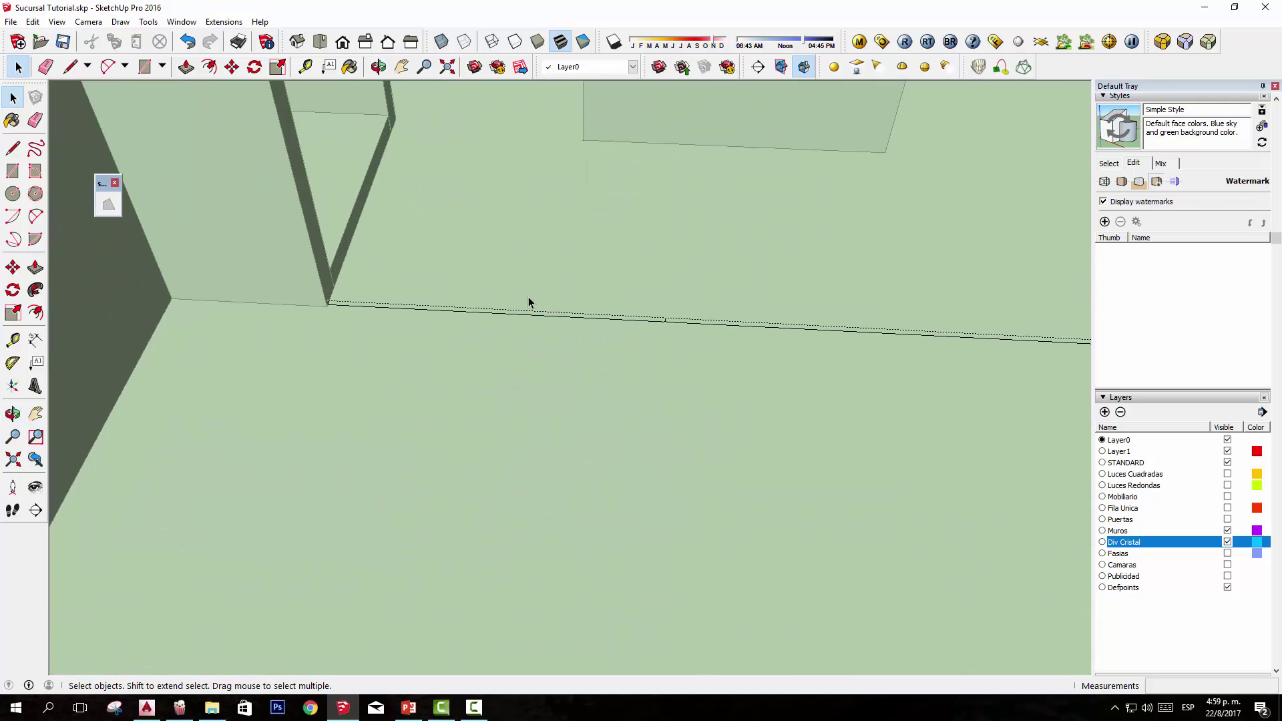
pyautogui.scroll(2, 619, 354)
pyautogui.moveTo(578, 342)
pyautogui.mouseDown(button='middle')
pyautogui.moveTo(650, 435)
pyautogui.moveTo(737, 424)
pyautogui.mouseUp(button='middle')
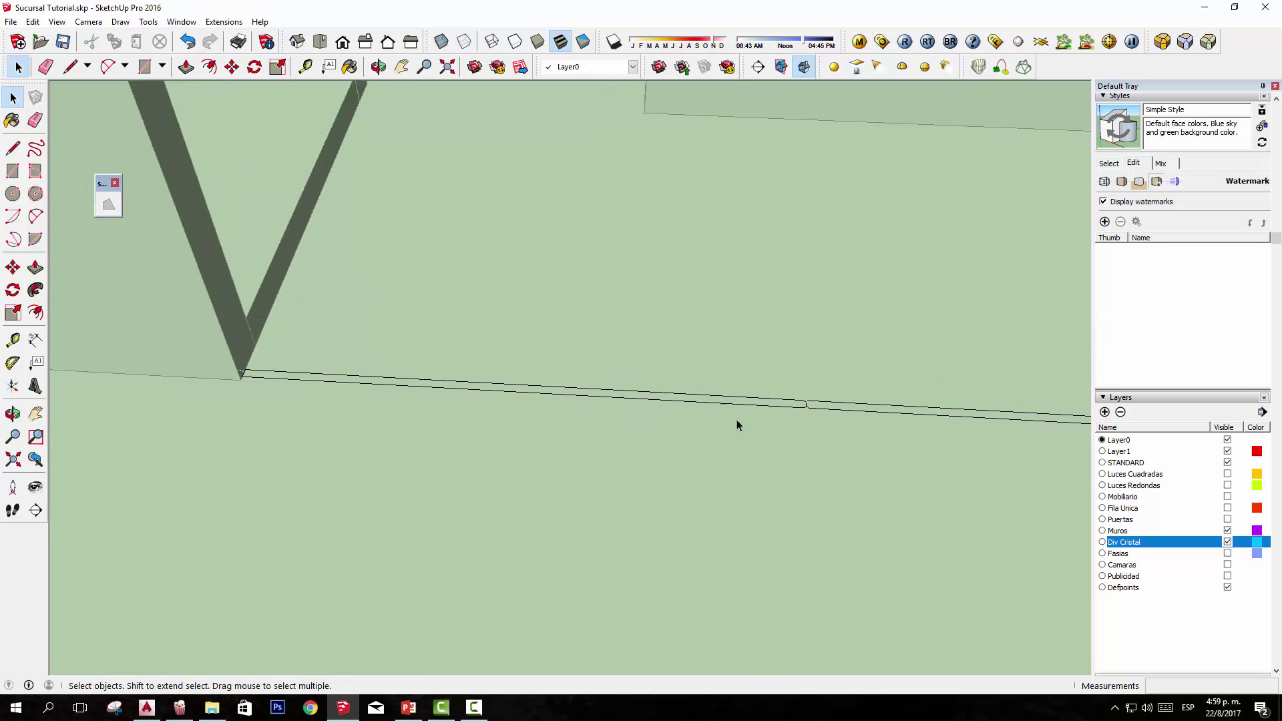
pyautogui.scroll(1, 768, 420)
pyautogui.scroll(1, 769, 418)
# Step: Briefly pick Push/Pull, return to Select and zoom further into the floor-edge gap
pyautogui.press('p')
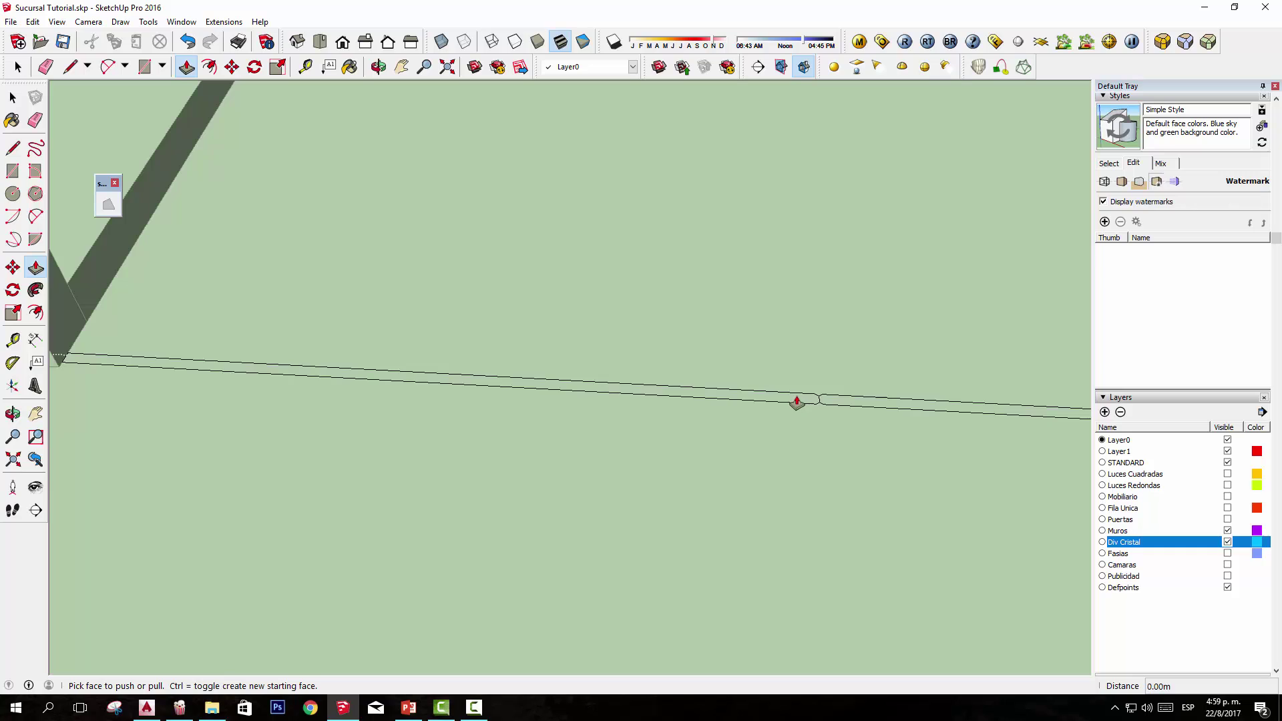
pyautogui.press('space')
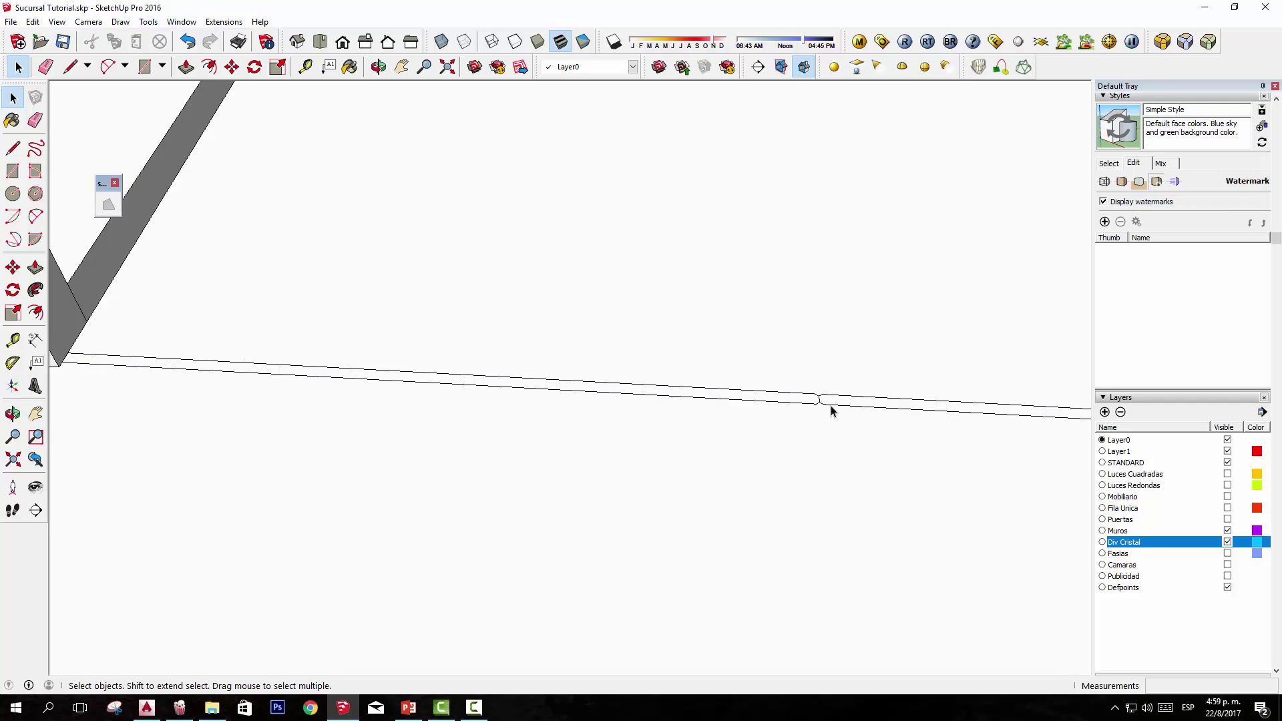
pyautogui.scroll(-3, 847, 410)
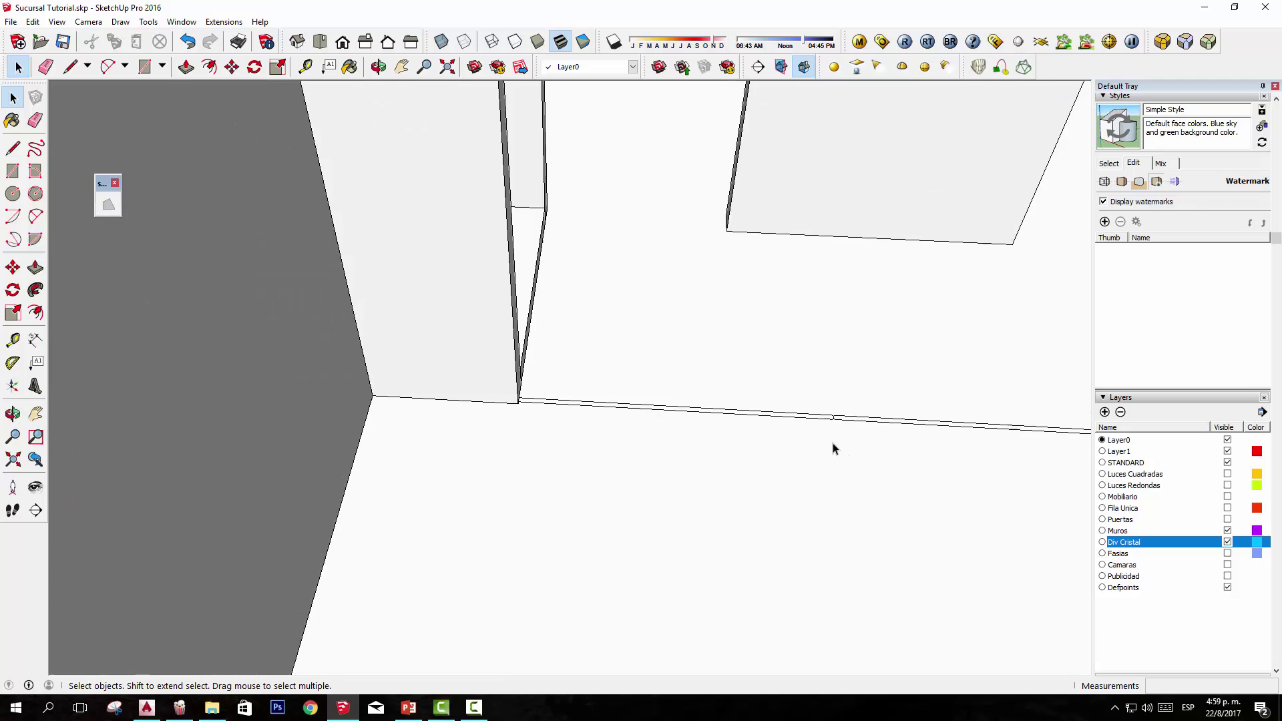
pyautogui.scroll(2, 823, 465)
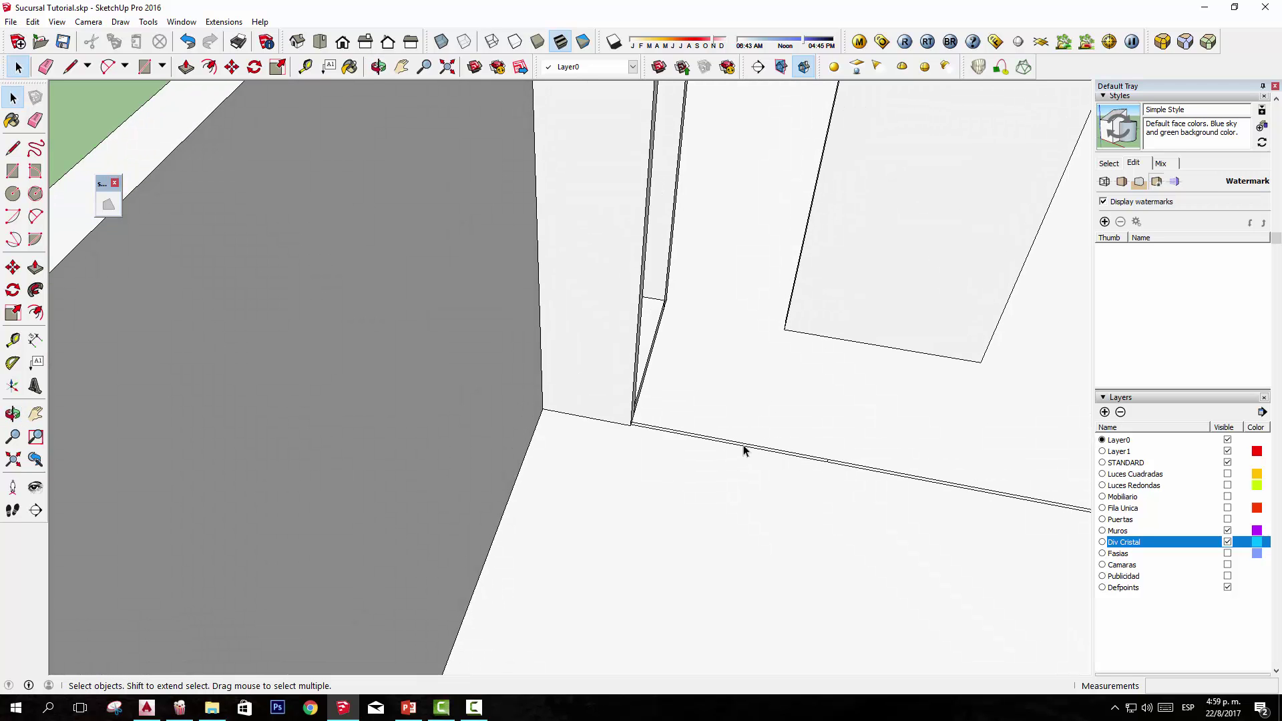
pyautogui.scroll(1, 743, 449)
pyautogui.scroll(2, 742, 450)
pyautogui.scroll(3, 743, 450)
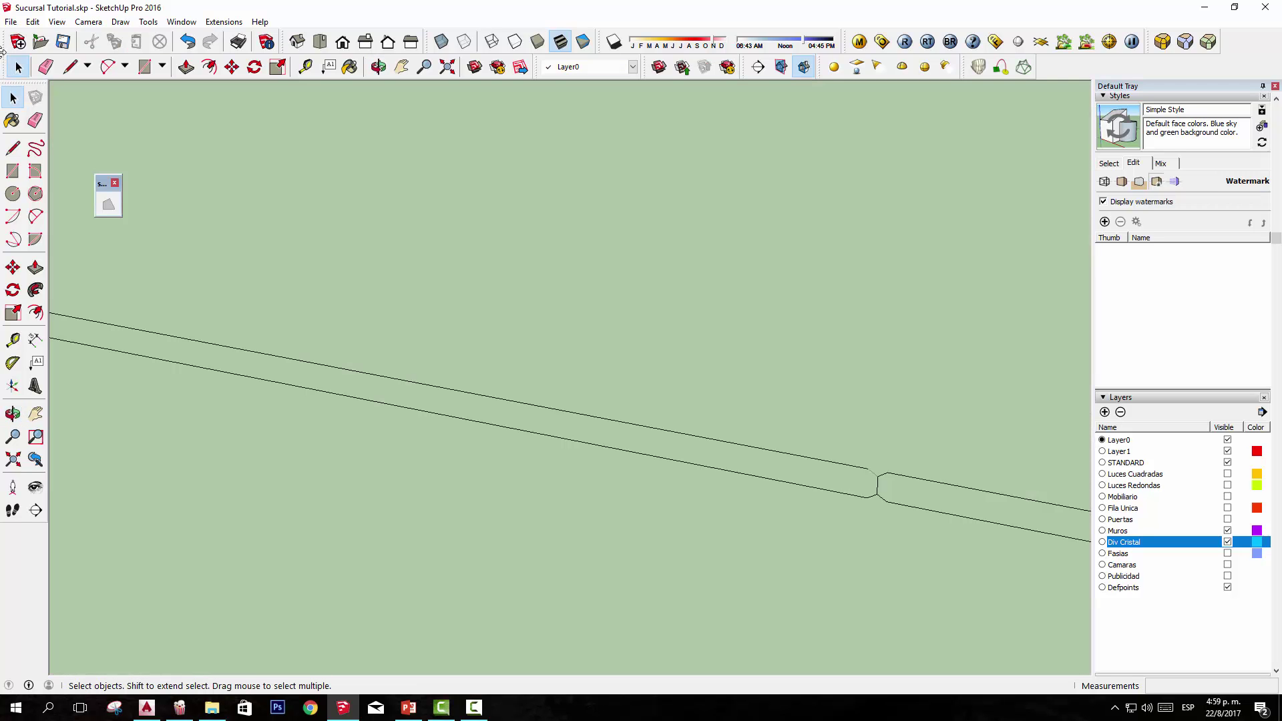
# Step: Draw a short line across the strip end at the gap, closing it into a face
pyautogui.click(13, 148)
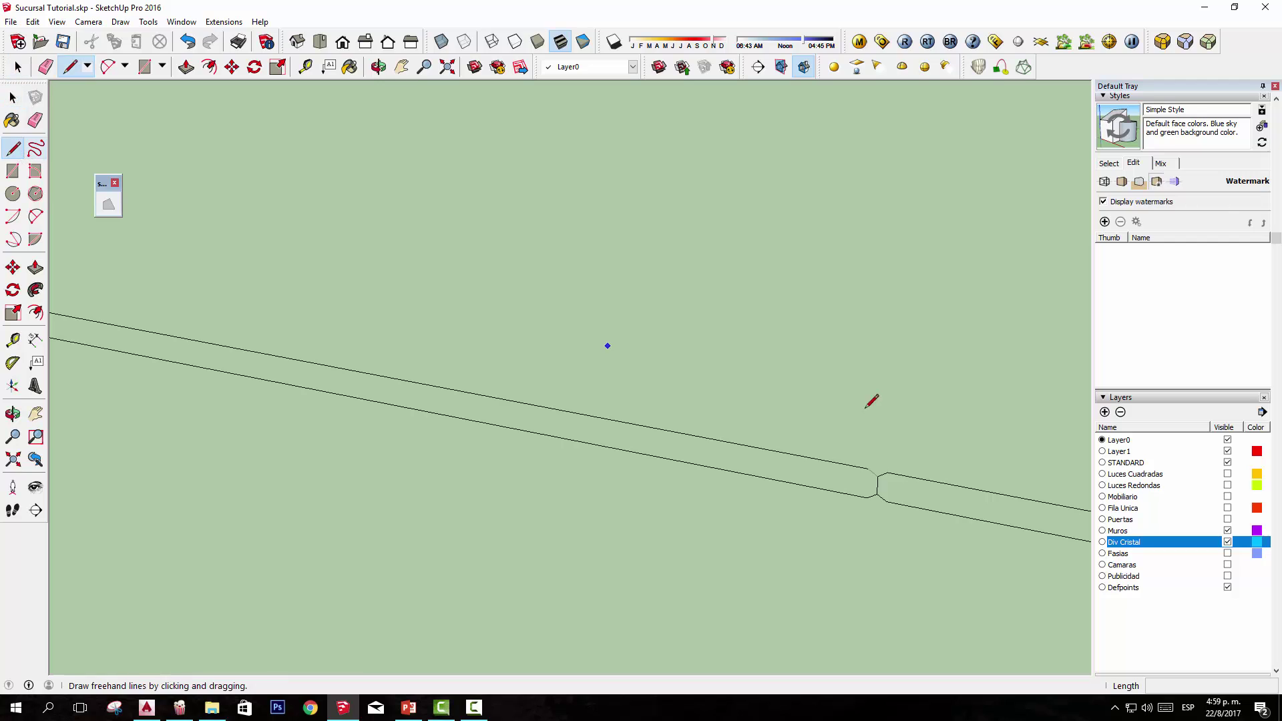
pyautogui.click(867, 468)
pyautogui.click(878, 475)
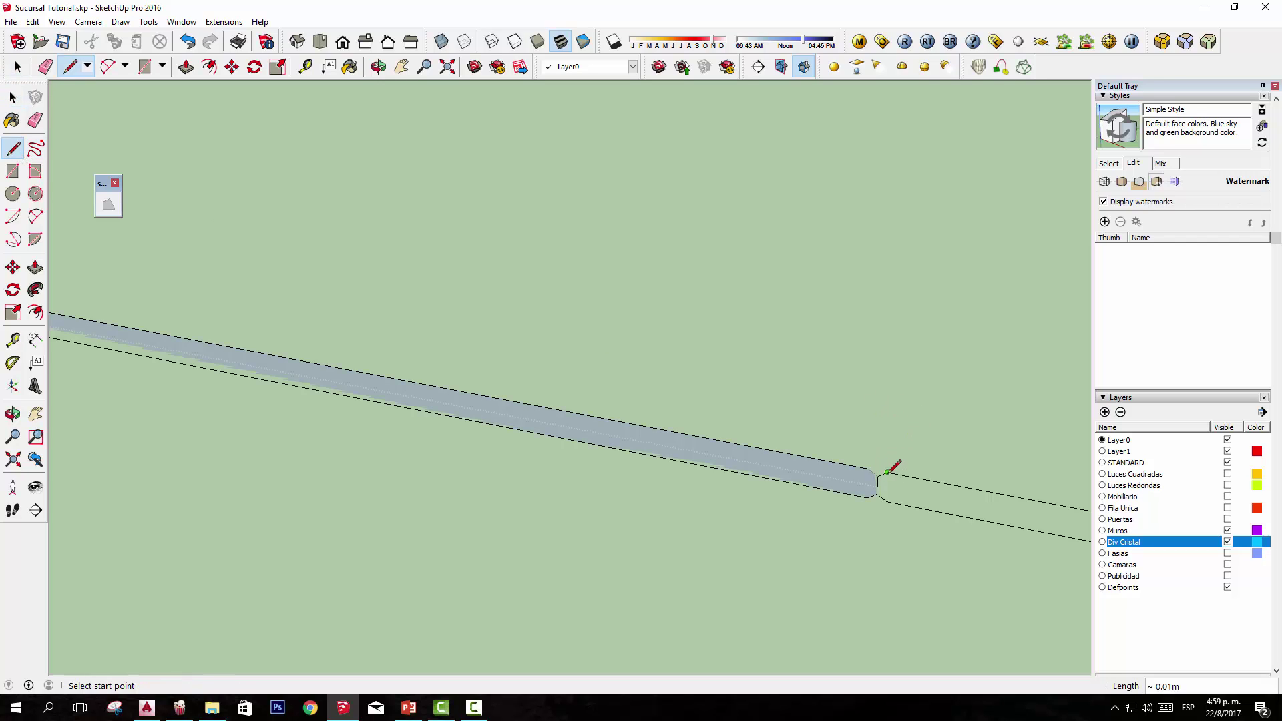
pyautogui.scroll(-1, 961, 447)
pyautogui.scroll(-2, 950, 452)
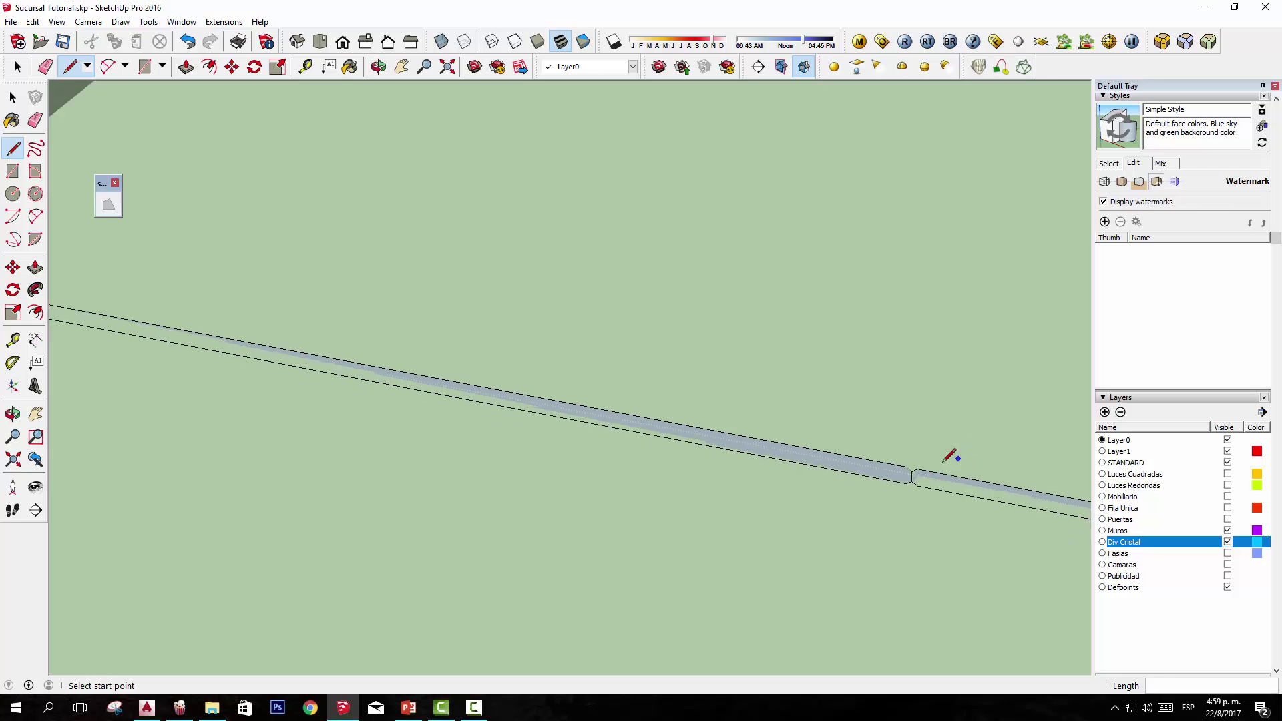
pyautogui.scroll(-3, 809, 463)
pyautogui.moveTo(933, 492); pyautogui.dragTo(395, 429, button='middle')
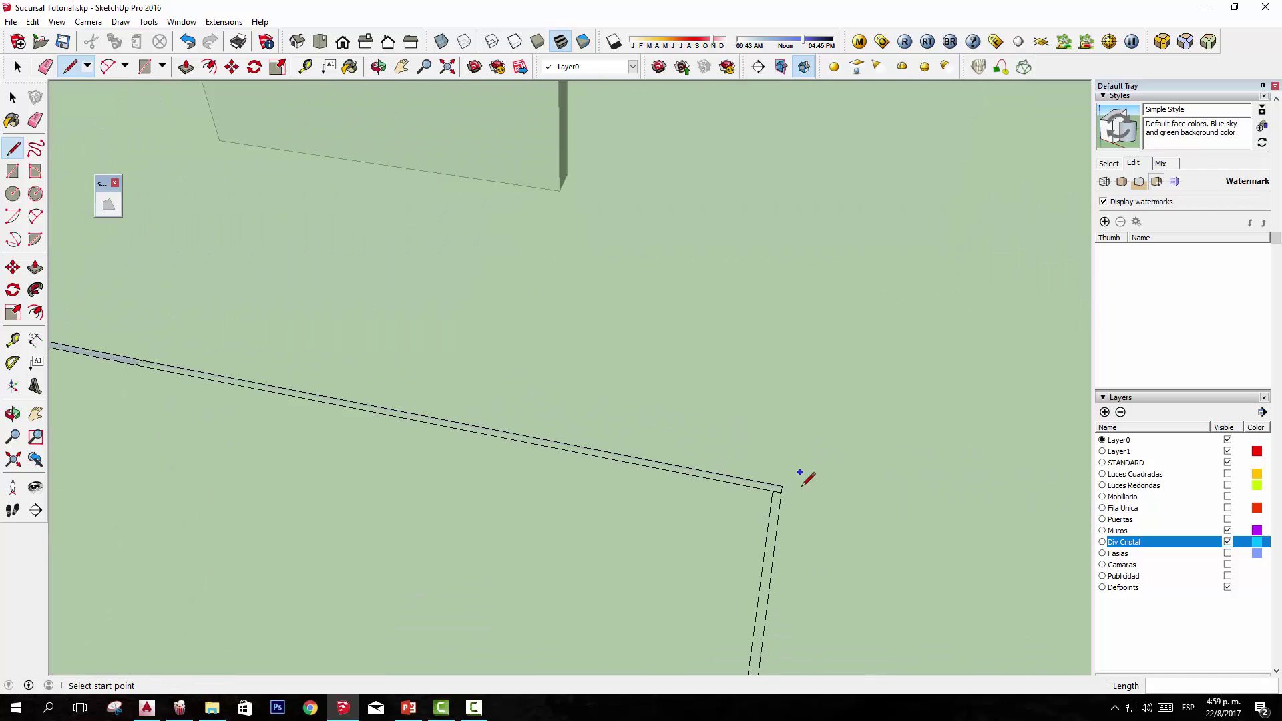
pyautogui.scroll(1, 777, 481)
pyautogui.scroll(2, 778, 480)
pyautogui.scroll(1, 761, 471)
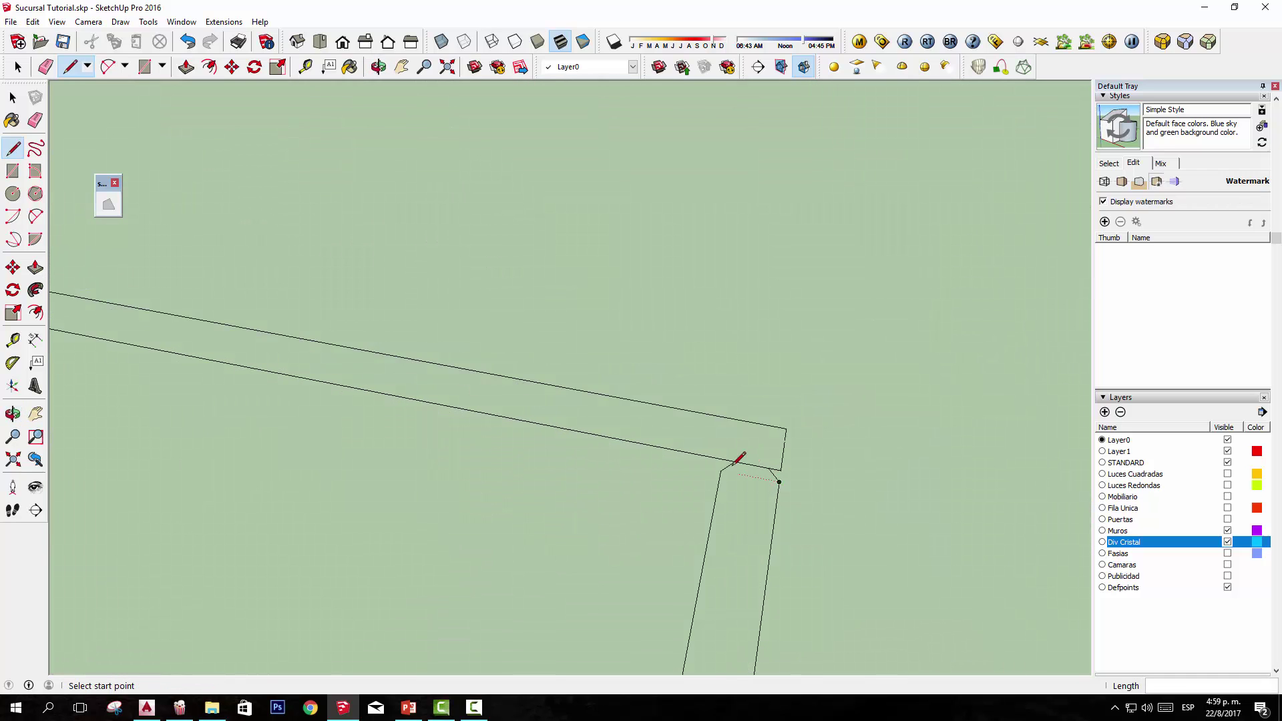
# Step: Draw a closing line at the strip's corner, select the new face and view the floor plan
pyautogui.click(734, 462)
pyautogui.click(768, 468)
pyautogui.press('space')
pyautogui.click(760, 502)
pyautogui.scroll(-1, 859, 486)
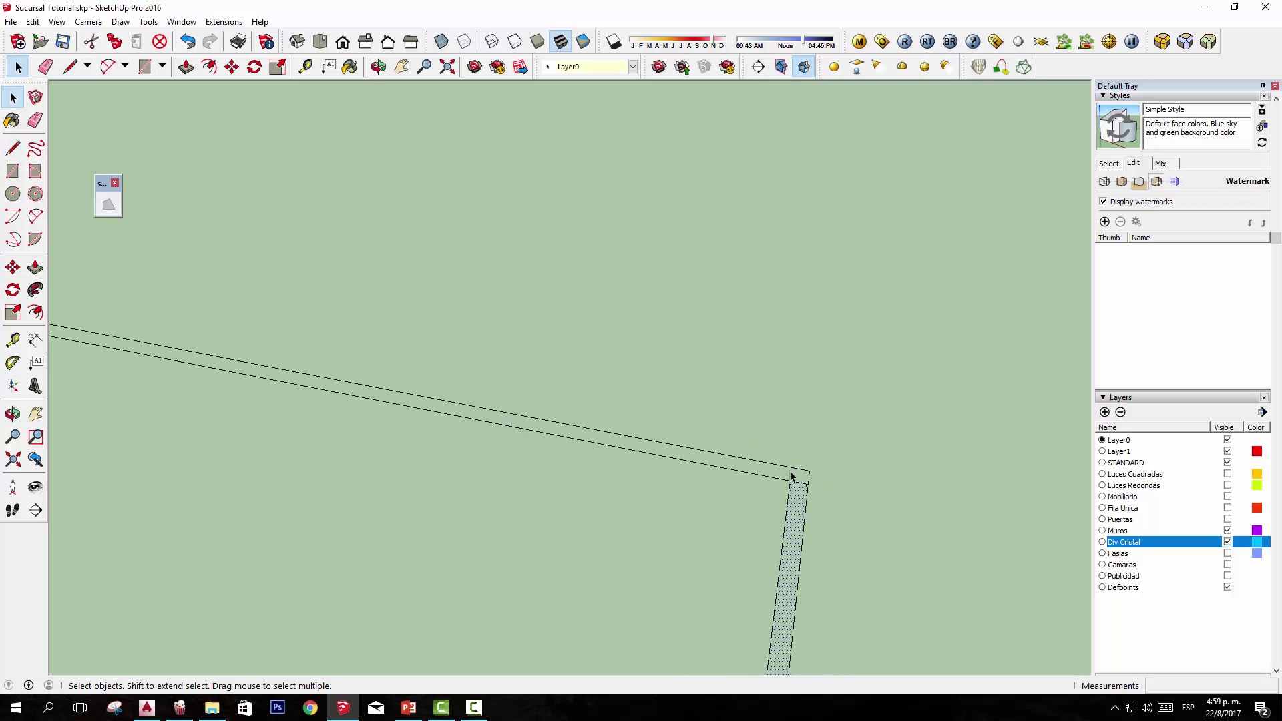
pyautogui.scroll(-2, 629, 468)
pyautogui.moveTo(629, 468)
pyautogui.mouseDown(button='middle')
pyautogui.moveTo(573, 481)
pyautogui.moveTo(737, 492)
pyautogui.moveTo(772, 529)
pyautogui.moveTo(695, 396)
pyautogui.moveTo(807, 458)
pyautogui.moveTo(669, 338)
pyautogui.moveTo(878, 525)
pyautogui.mouseUp(button='middle')
pyautogui.scroll(-2, 695, 395)
pyautogui.scroll(-2, 878, 525)
pyautogui.moveTo(629, 366)
pyautogui.mouseDown(button='middle')
pyautogui.moveTo(887, 521)
pyautogui.moveTo(707, 431)
pyautogui.moveTo(290, 379)
pyautogui.mouseUp(button='middle')
pyautogui.click(12, 339)
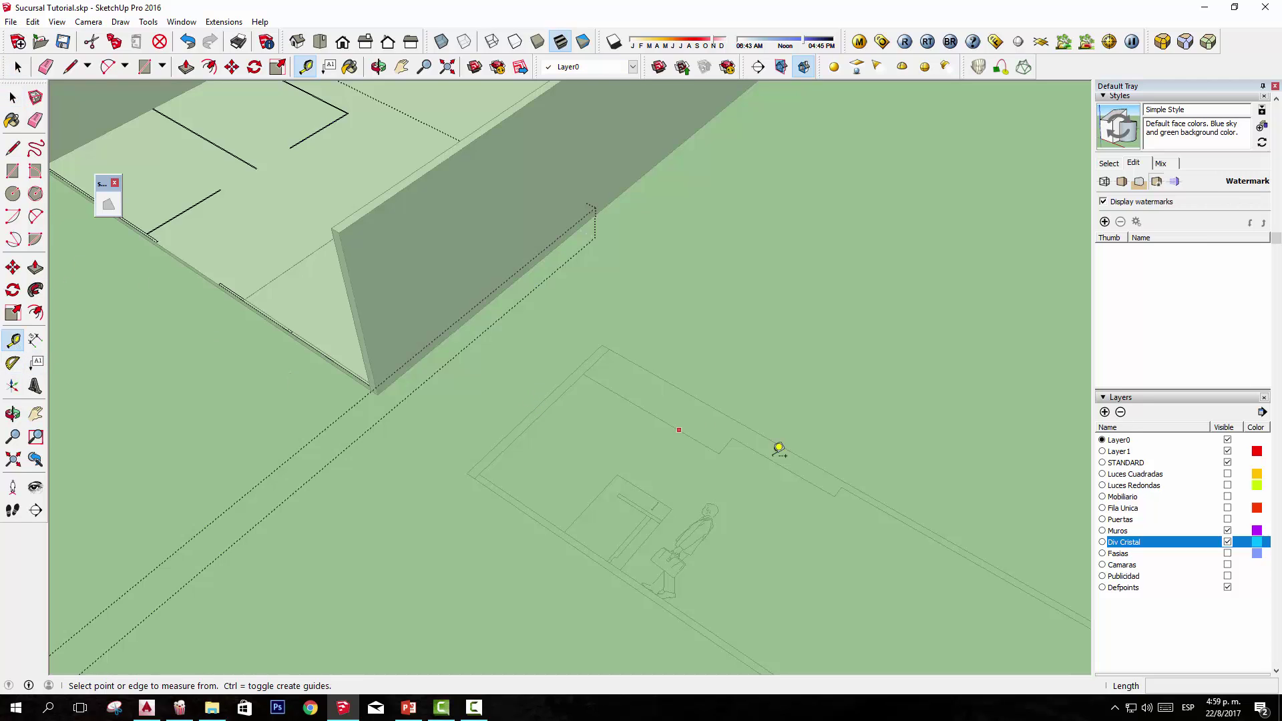
pyautogui.keyDown('shift'); pyautogui.moveTo(775, 448); pyautogui.dragTo(724, 378, button='middle'); pyautogui.keyUp('shift')
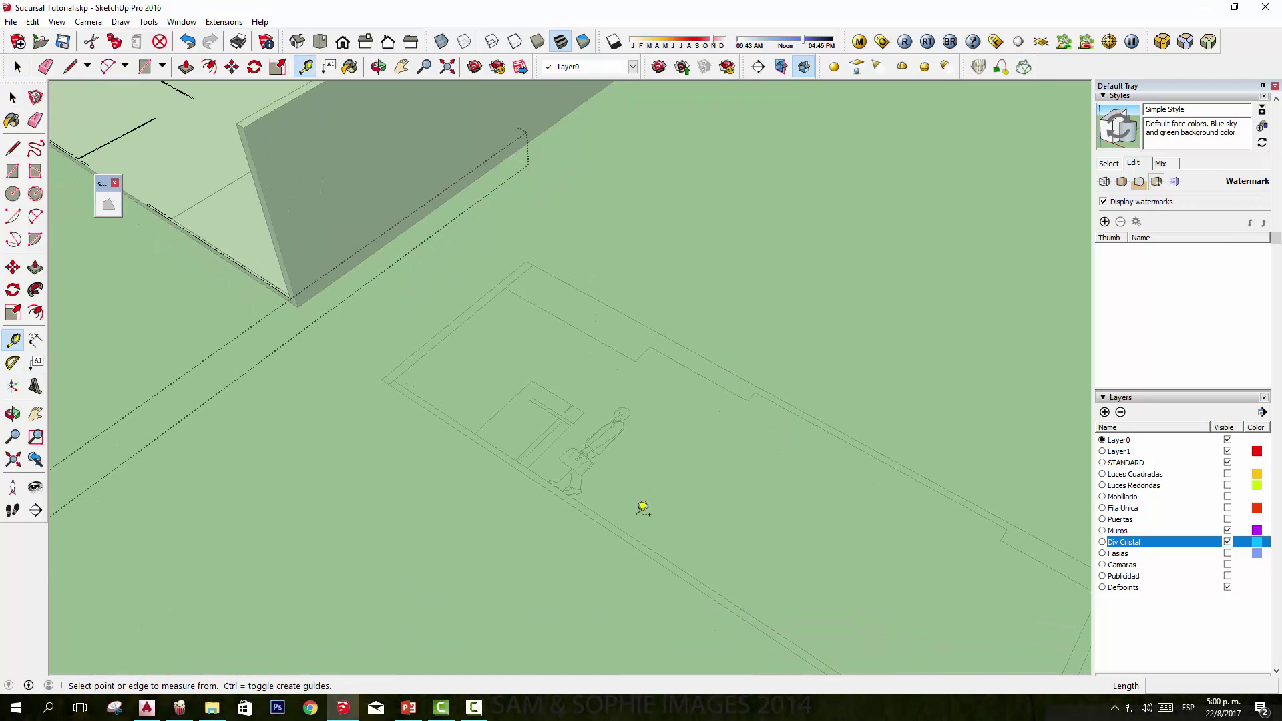
pyautogui.click(619, 527)
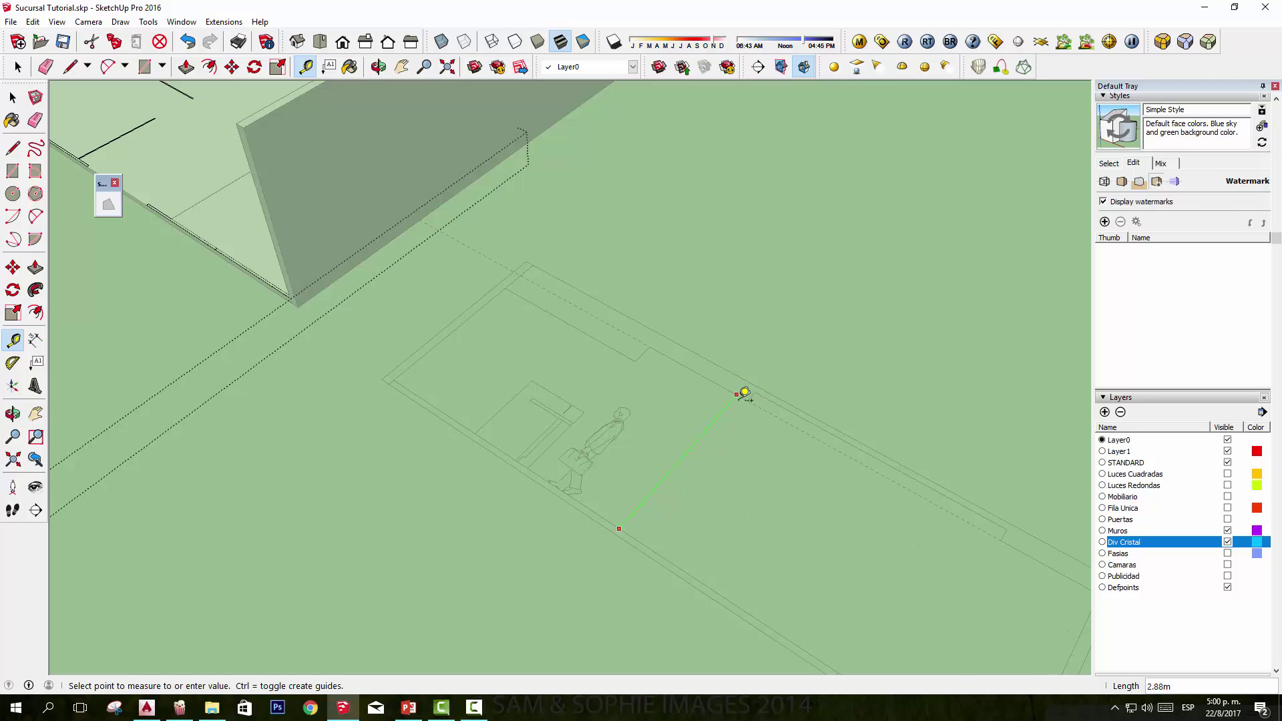
pyautogui.click(744, 389)
pyautogui.scroll(-5, 705, 384)
pyautogui.moveTo(570, 329); pyautogui.dragTo(758, 526, button='middle')
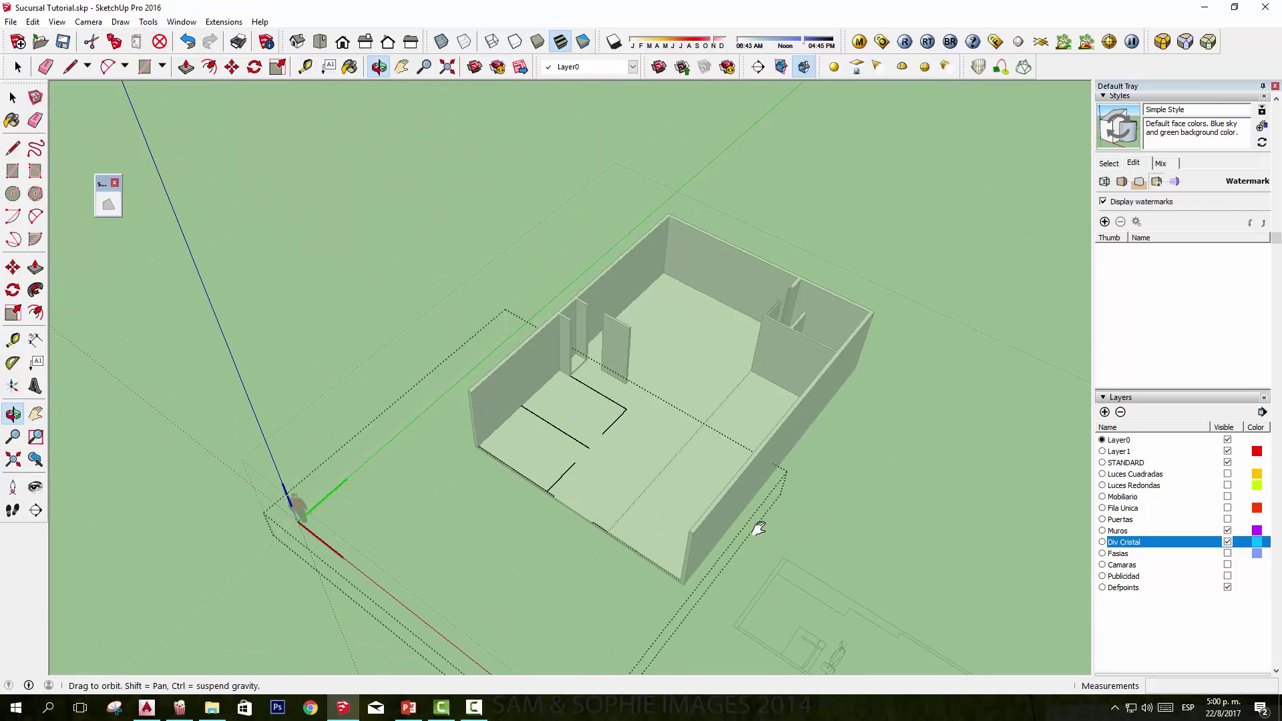
pyautogui.scroll(3, 623, 407)
pyautogui.scroll(3, 511, 331)
pyautogui.scroll(2, 511, 330)
pyautogui.scroll(2, 515, 334)
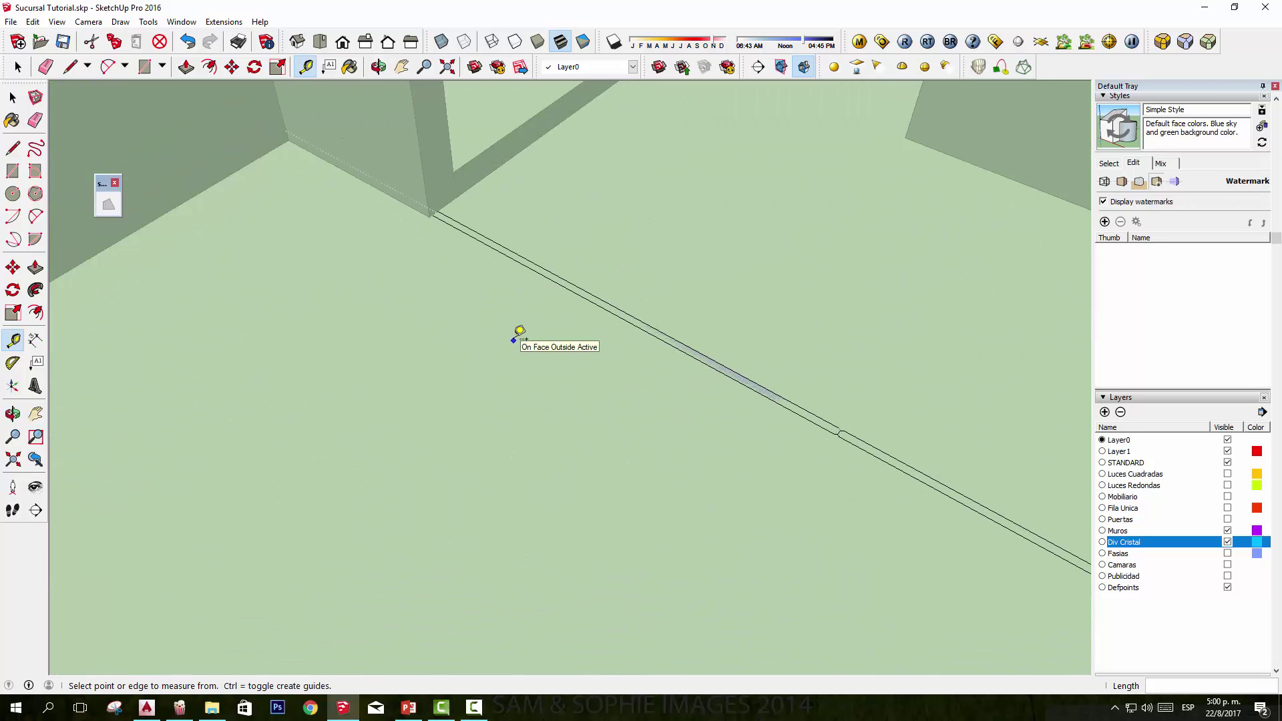
# Step: Push/pull the Div Cristal floor strip up 2.88m into a full-height panel
pyautogui.press('p')
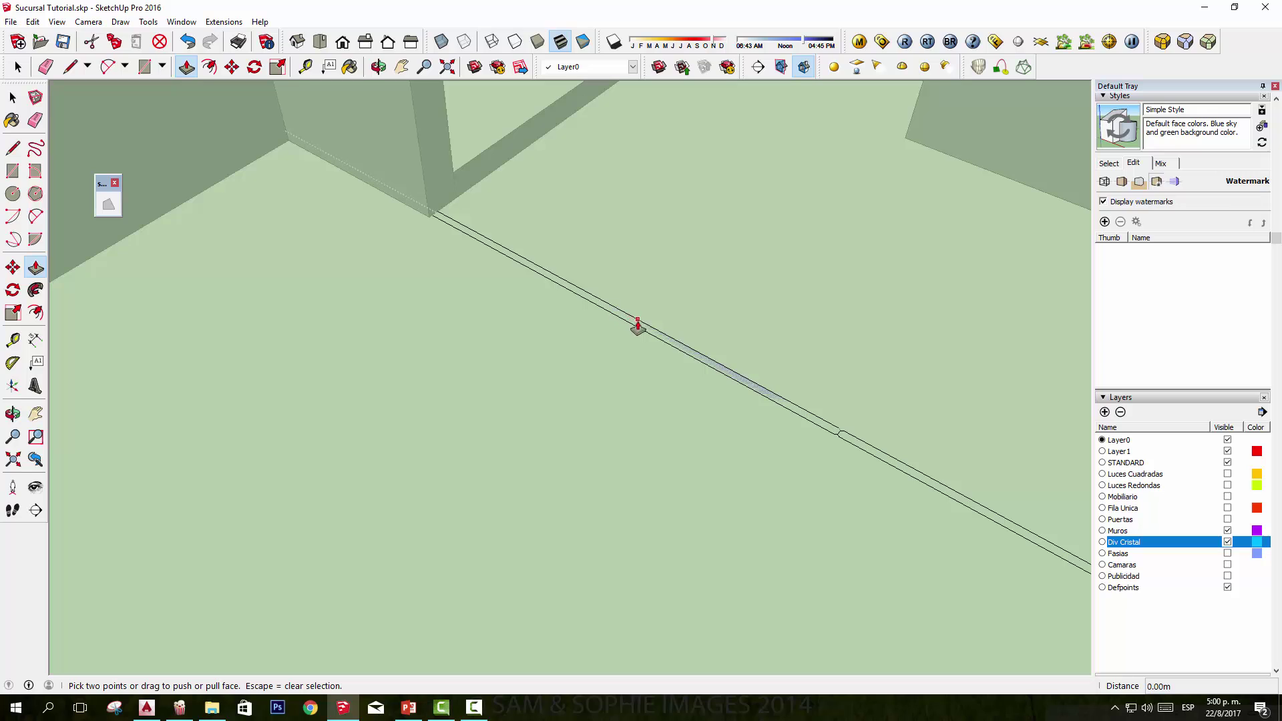
pyautogui.scroll(2, 644, 327)
pyautogui.press('Escape')
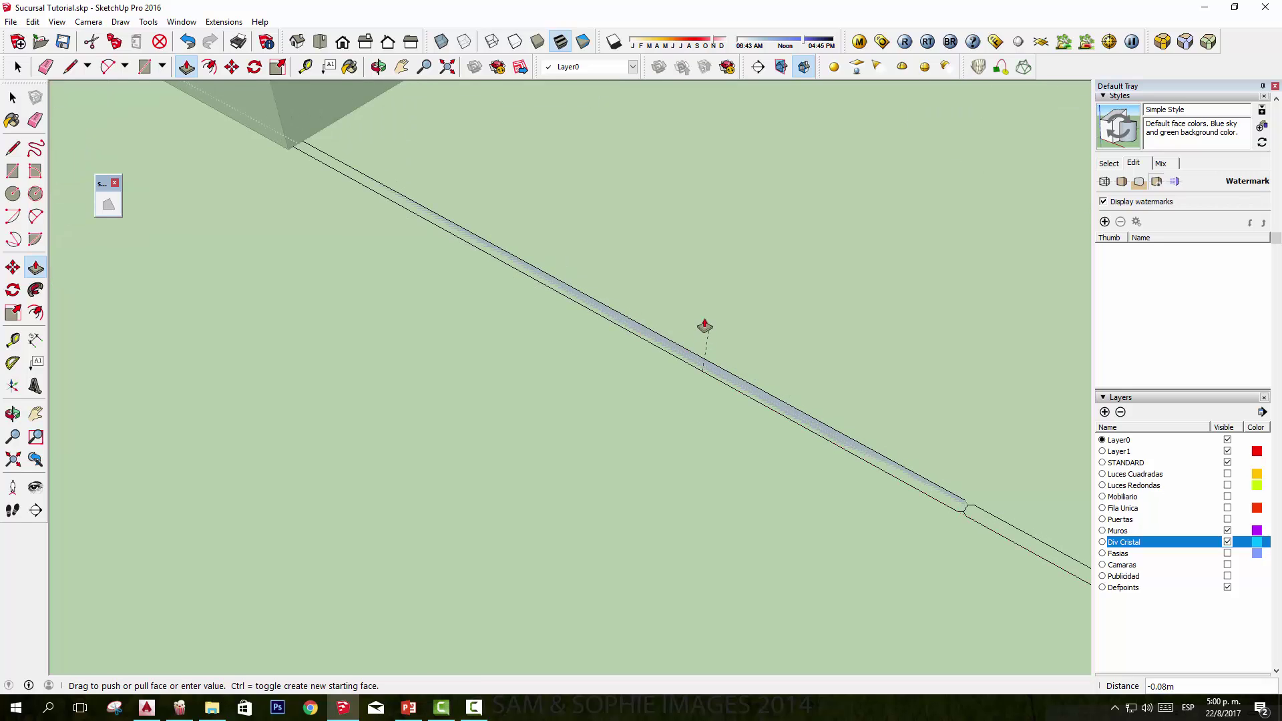
pyautogui.click(713, 377)
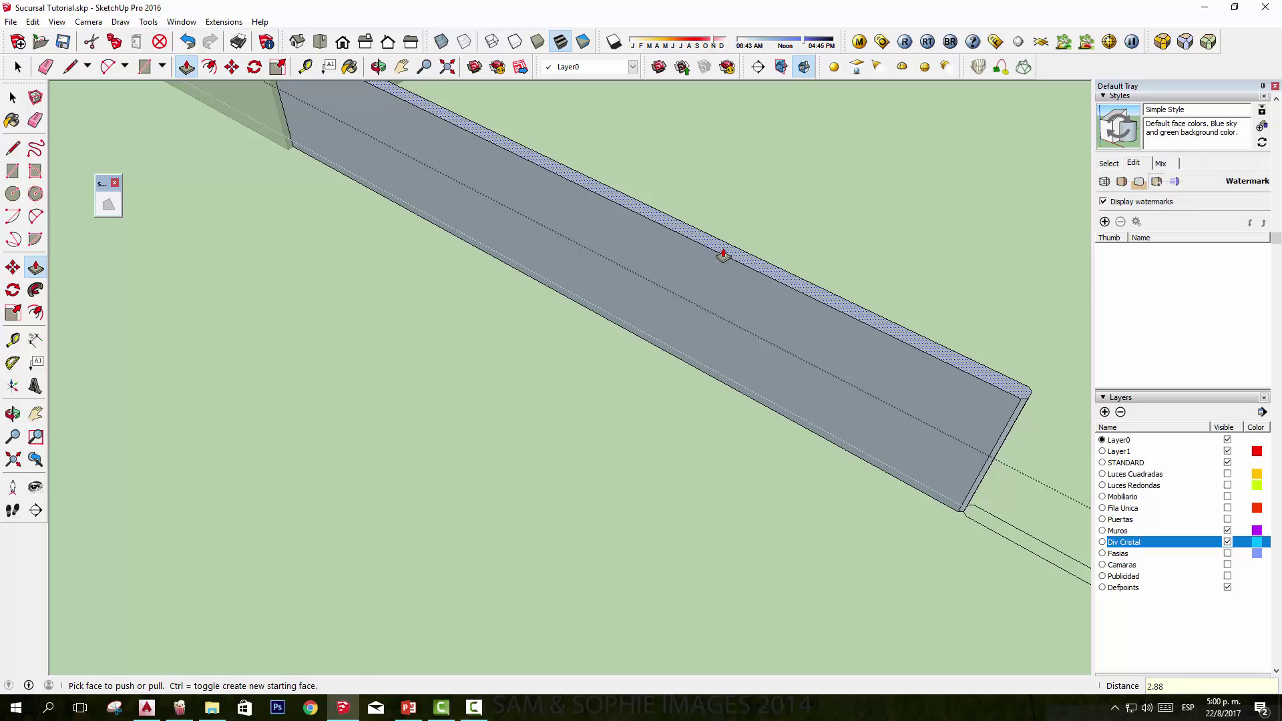
pyautogui.click(718, 252)
pyautogui.moveTo(726, 329)
pyautogui.mouseDown(button='middle')
pyautogui.moveTo(828, 311)
pyautogui.moveTo(672, 586)
pyautogui.moveTo(614, 380)
pyautogui.moveTo(698, 473)
pyautogui.mouseUp(button='middle')
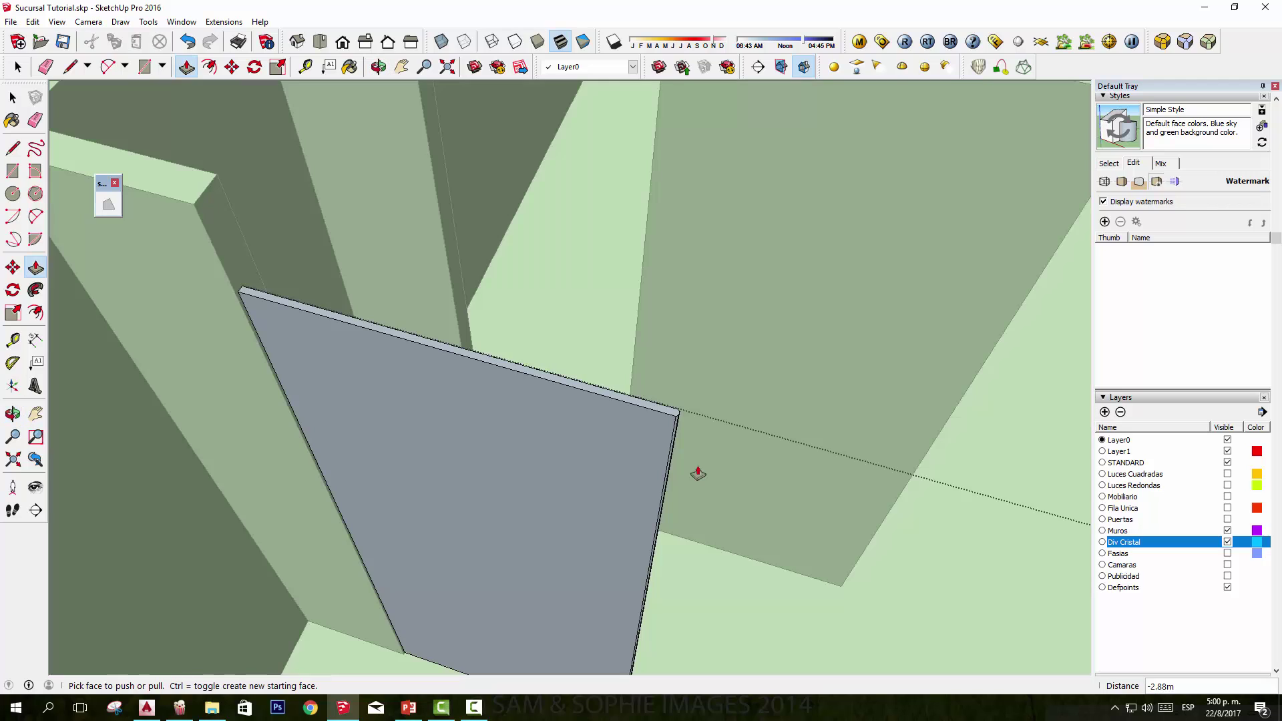
# Step: Select the whole new panel and bring up the Portada Videos Tutoriales folder
pyautogui.press('space')
pyautogui.tripleClick(580, 406)
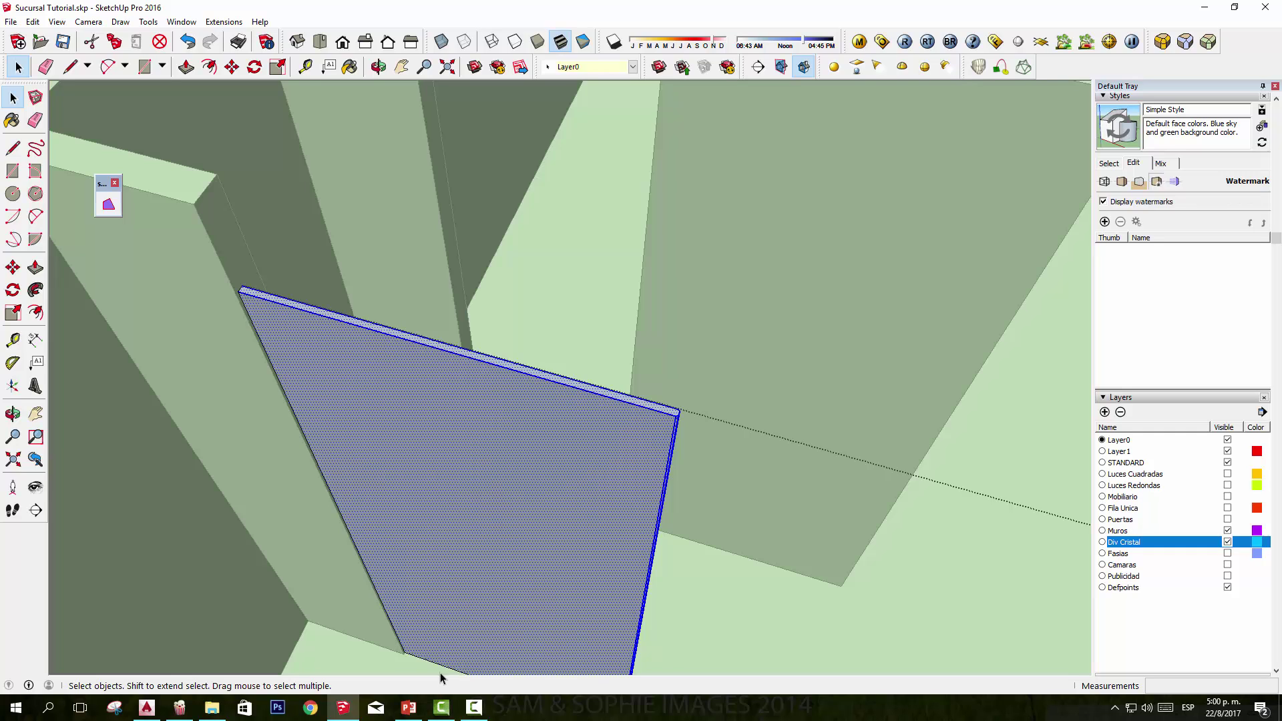
pyautogui.click(211, 708)
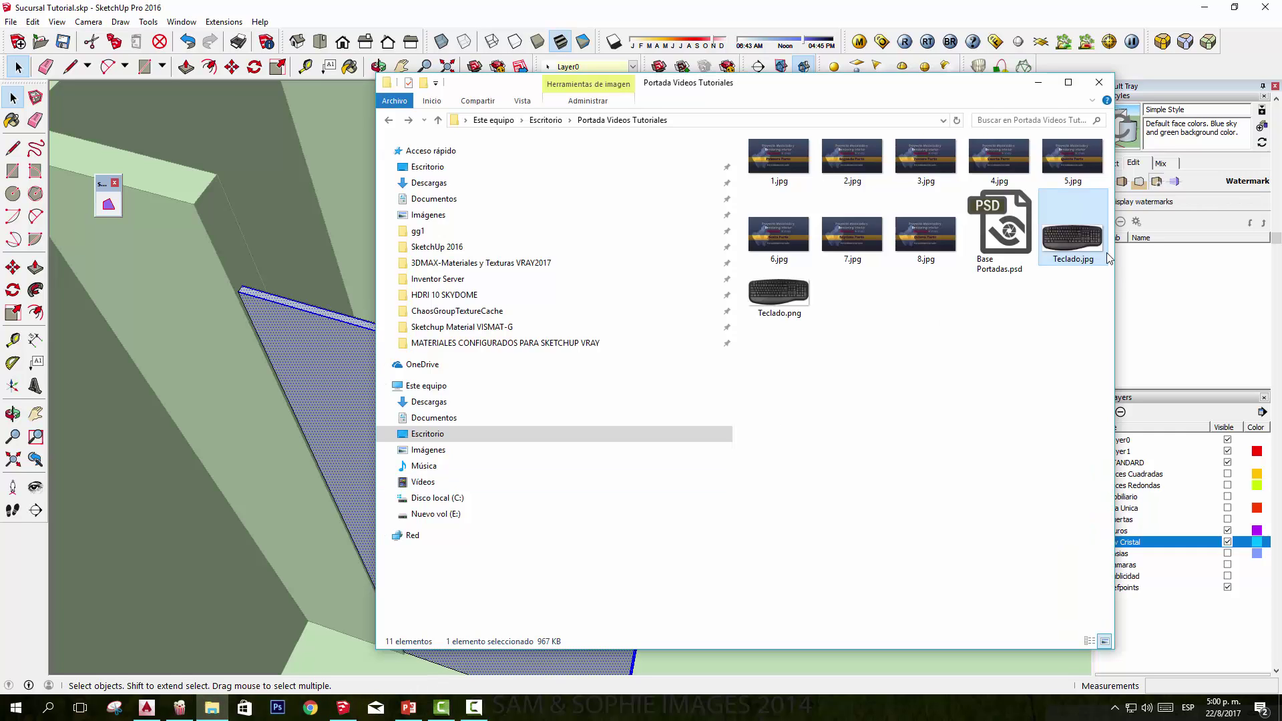
# Step: Preview Teclado.jpg, then close the viewer and the Portada Videos Tutoriales folder window
pyautogui.doubleClick(1072, 237)
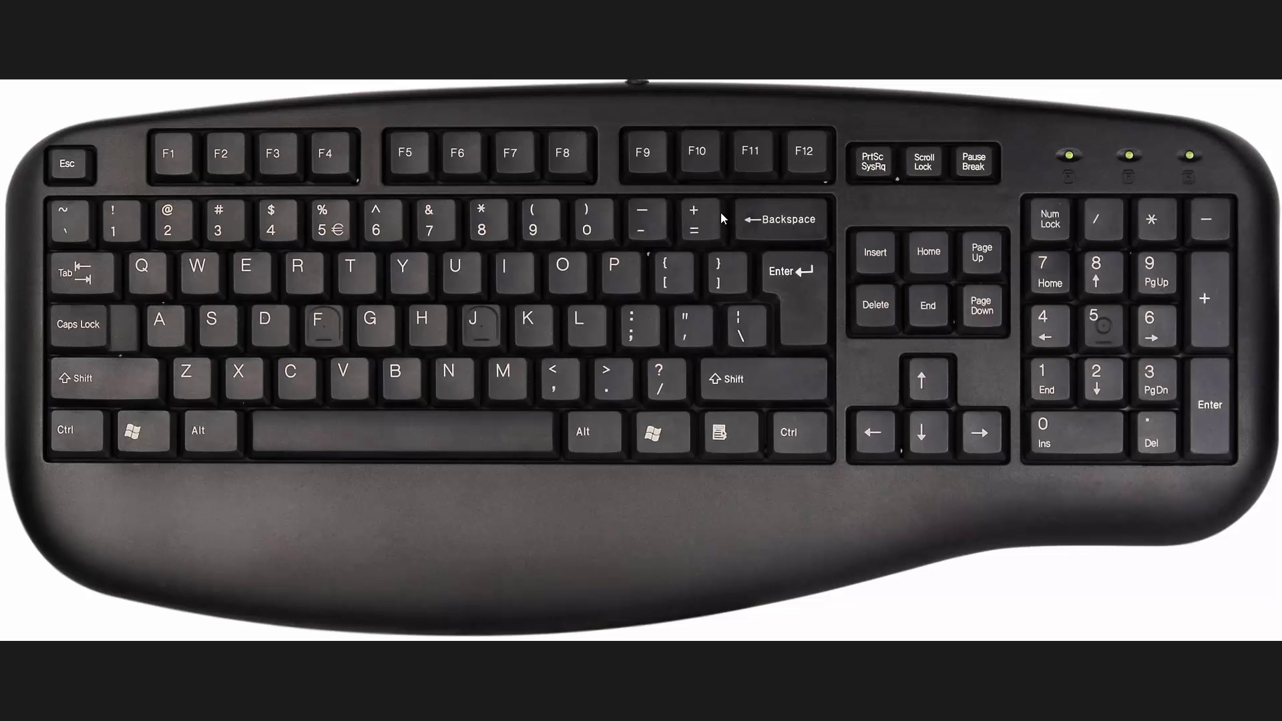
pyautogui.press('Escape')
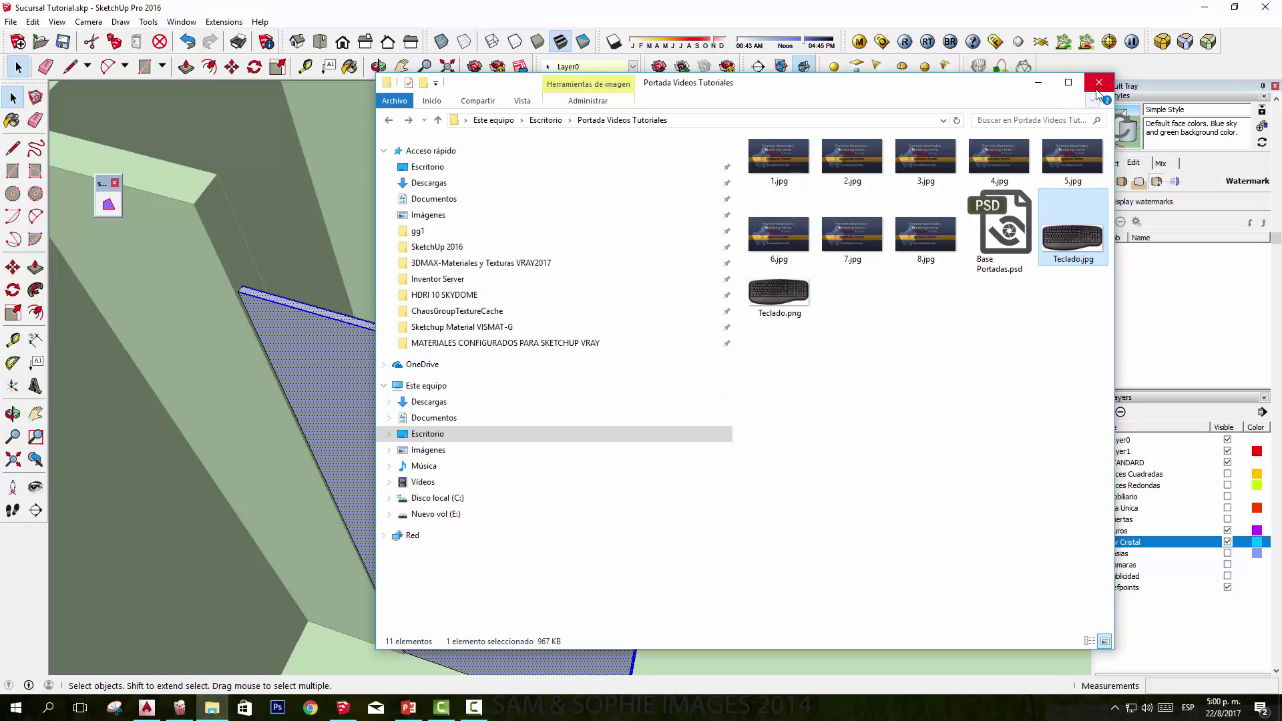
pyautogui.click(1098, 85)
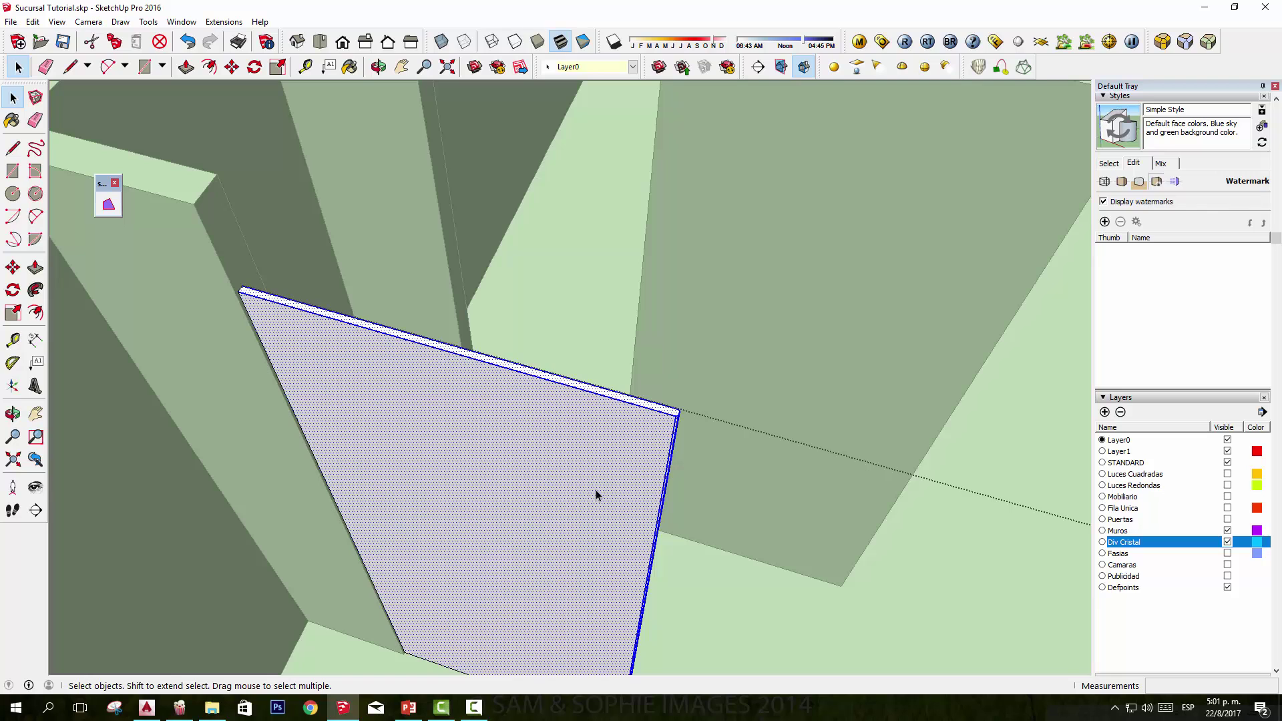
# Step: Orbit and zoom in on the thin floor strip beside the white panel
pyautogui.moveTo(598, 490)
pyautogui.mouseDown(button='middle')
pyautogui.moveTo(687, 422)
pyautogui.moveTo(791, 471)
pyautogui.moveTo(791, 412)
pyautogui.mouseUp(button='middle')
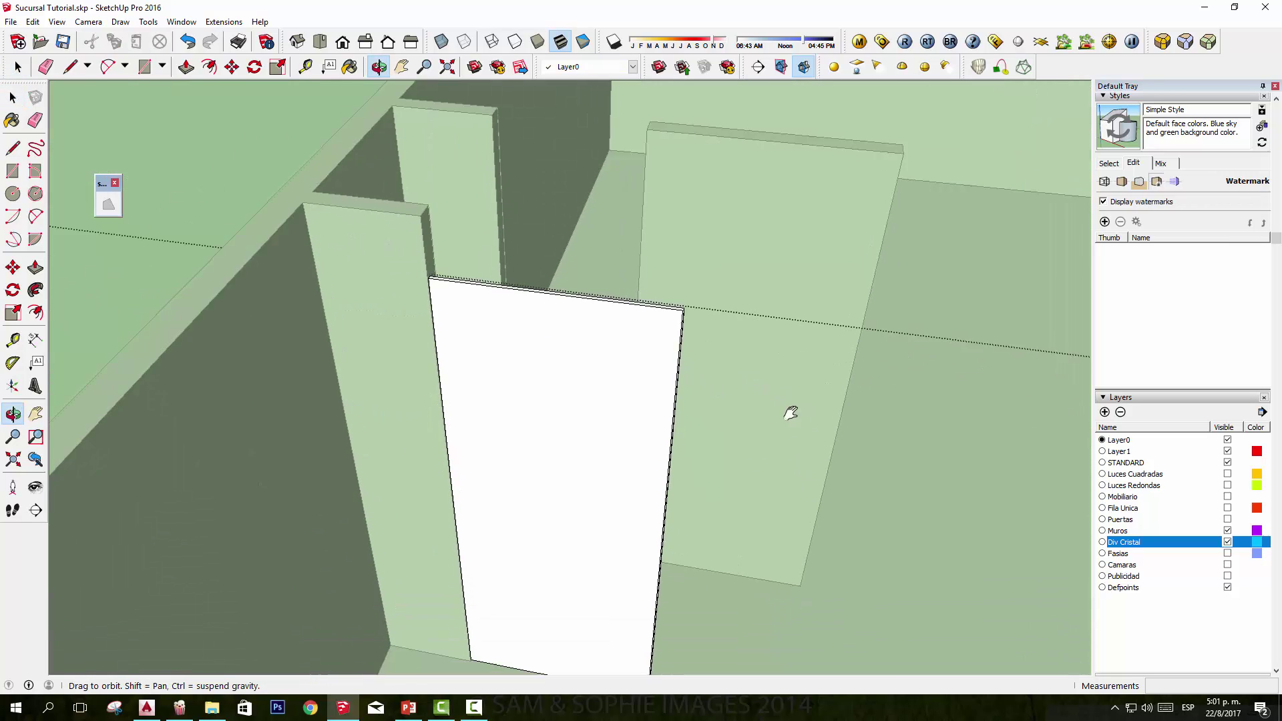
pyautogui.scroll(3, 698, 551)
pyautogui.scroll(2, 698, 551)
pyautogui.scroll(1, 761, 604)
pyautogui.scroll(1, 774, 642)
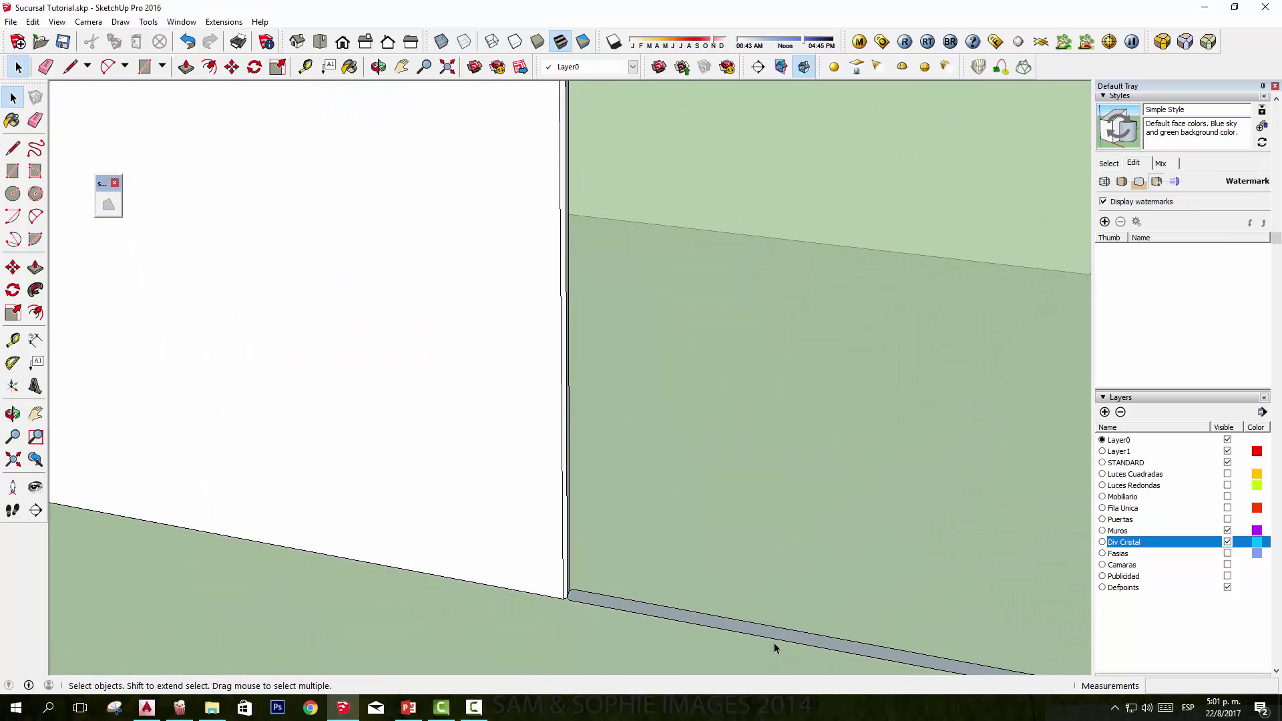
# Step: Raise the strip beside the first panel into a second 2.88m panel
pyautogui.press('p')
pyautogui.click(695, 606)
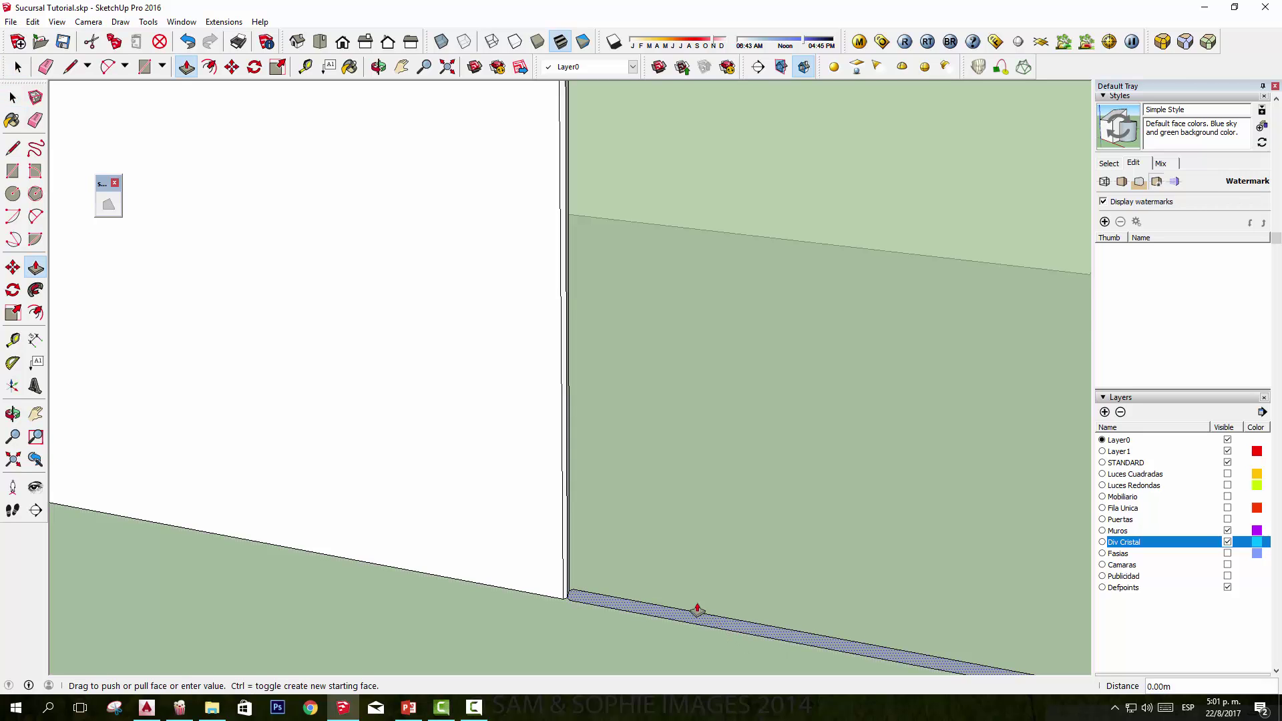
pyautogui.scroll(-1, 611, 465)
pyautogui.scroll(-2, 611, 466)
pyautogui.moveTo(552, 334); pyautogui.dragTo(561, 298, button='middle')
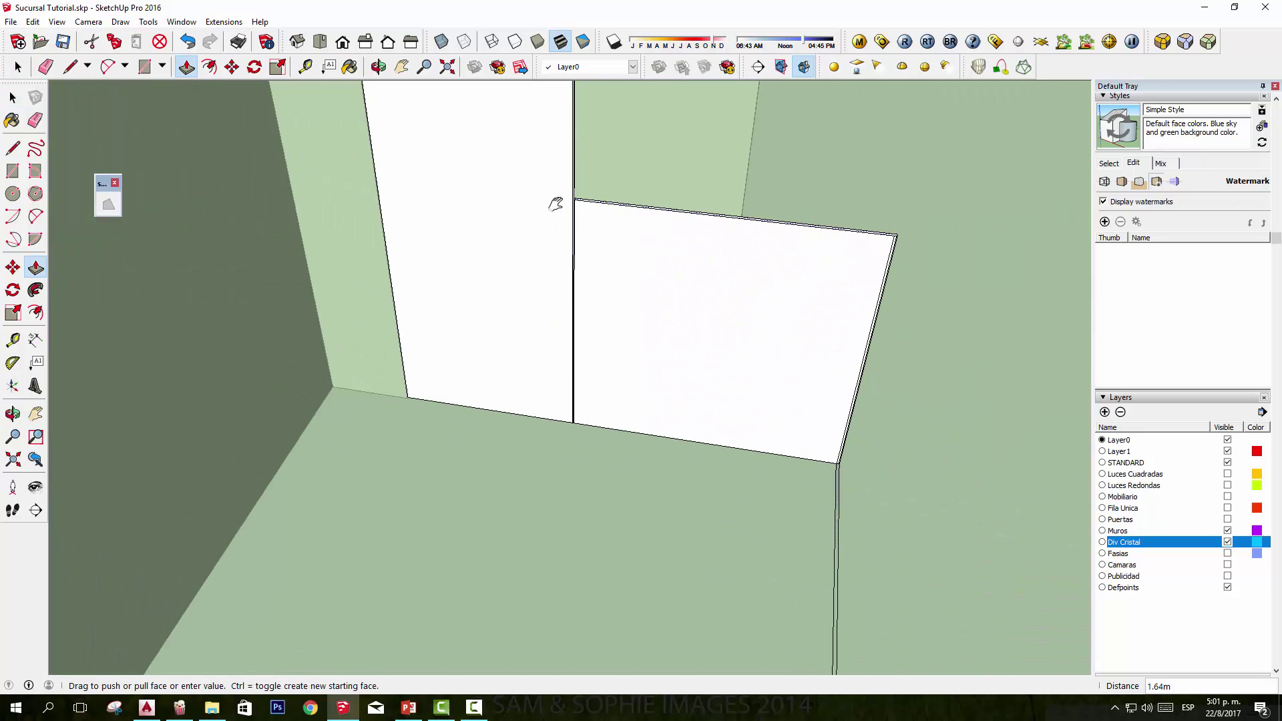
pyautogui.moveTo(555, 203)
pyautogui.keyDown('shift'); pyautogui.mouseDown(button='middle')
pyautogui.moveTo(552, 384)
pyautogui.moveTo(466, 177)
pyautogui.mouseUp(button='middle'); pyautogui.keyUp('shift')
pyautogui.scroll(-2, 815, 395)
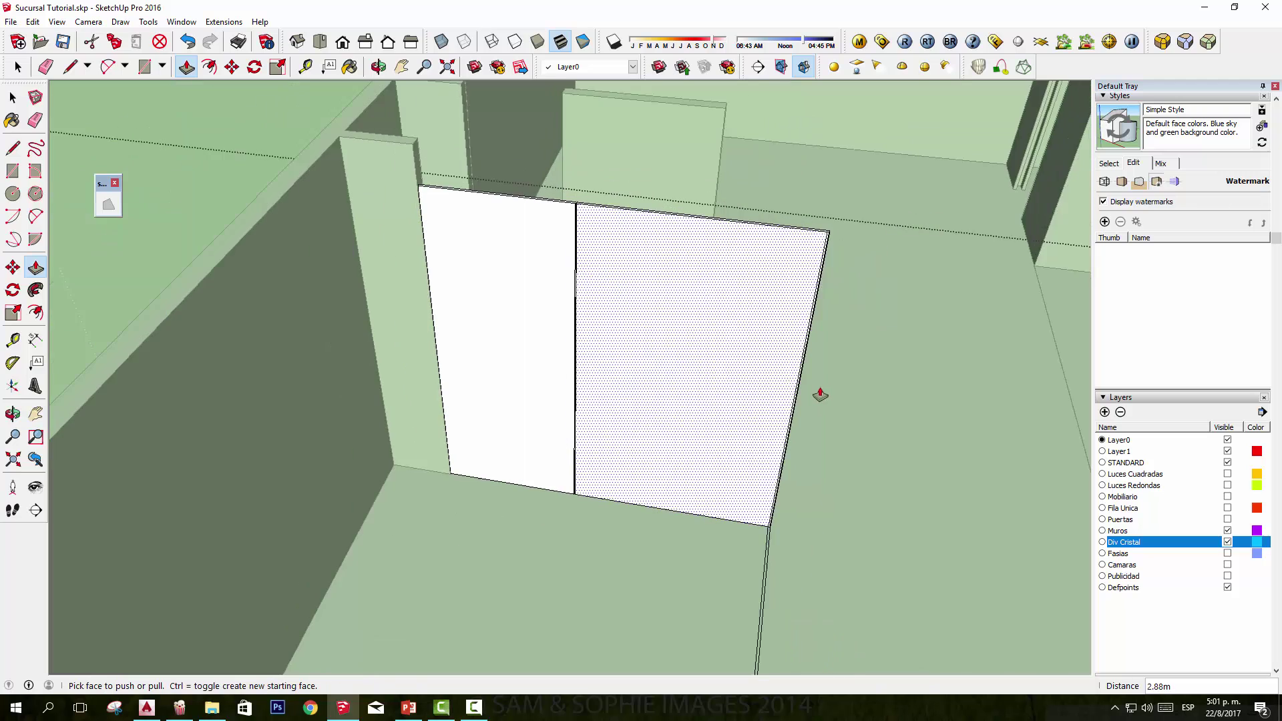
# Step: Pull the perpendicular floor strip up to full height as a return panel
pyautogui.keyDown('shift'); pyautogui.moveTo(815, 395); pyautogui.dragTo(655, 175, button='middle'); pyautogui.keyUp('shift')
pyautogui.scroll(1, 557, 293)
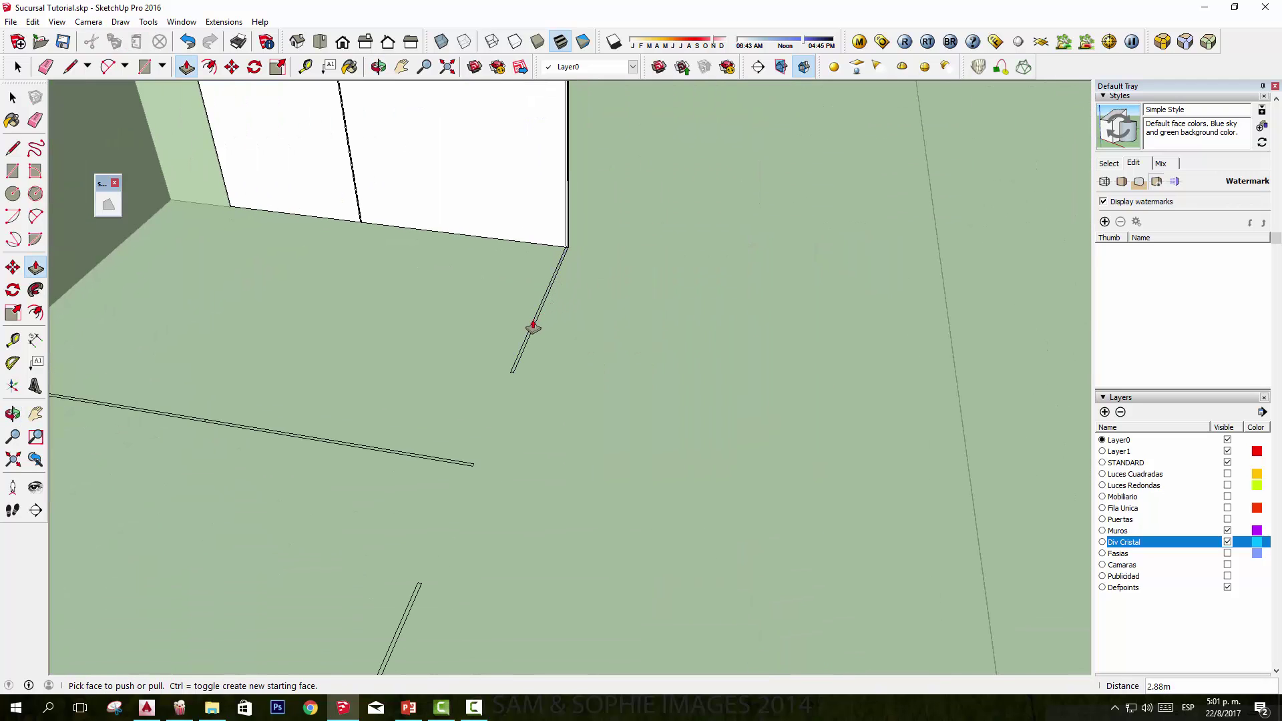
pyautogui.click(535, 331)
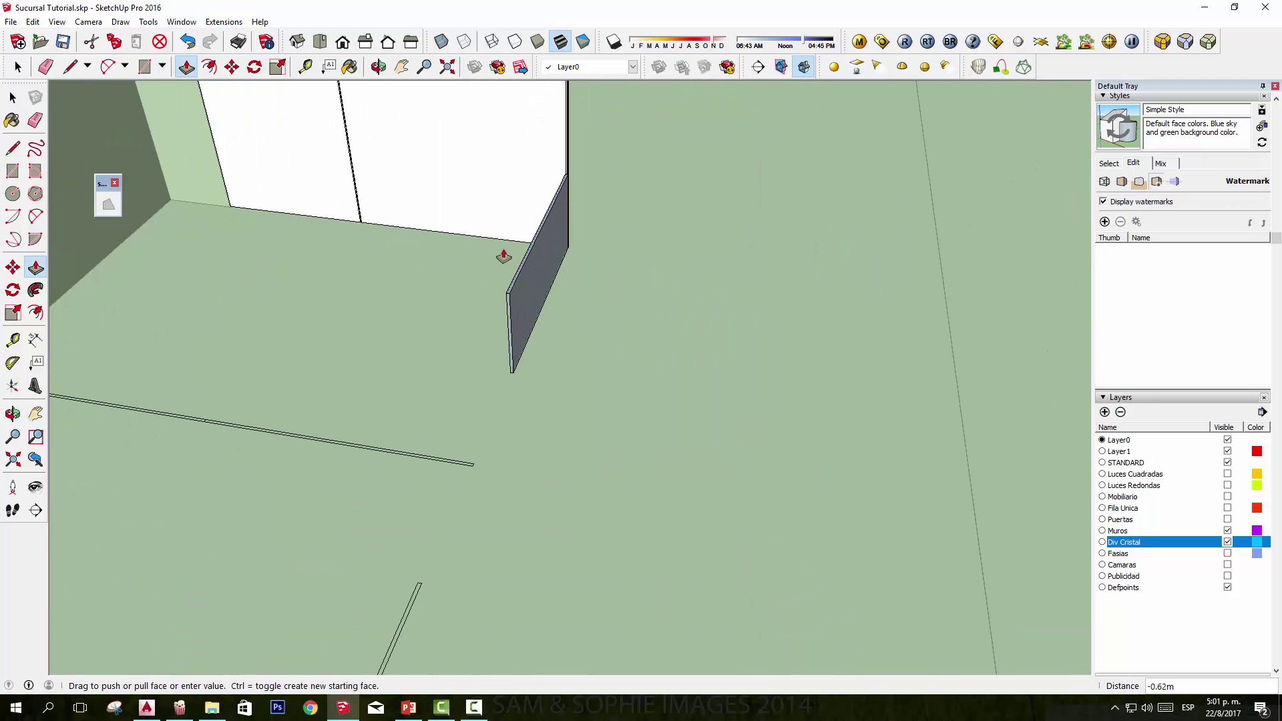
pyautogui.scroll(-2, 527, 276)
pyautogui.scroll(-2, 526, 276)
pyautogui.scroll(2, 534, 300)
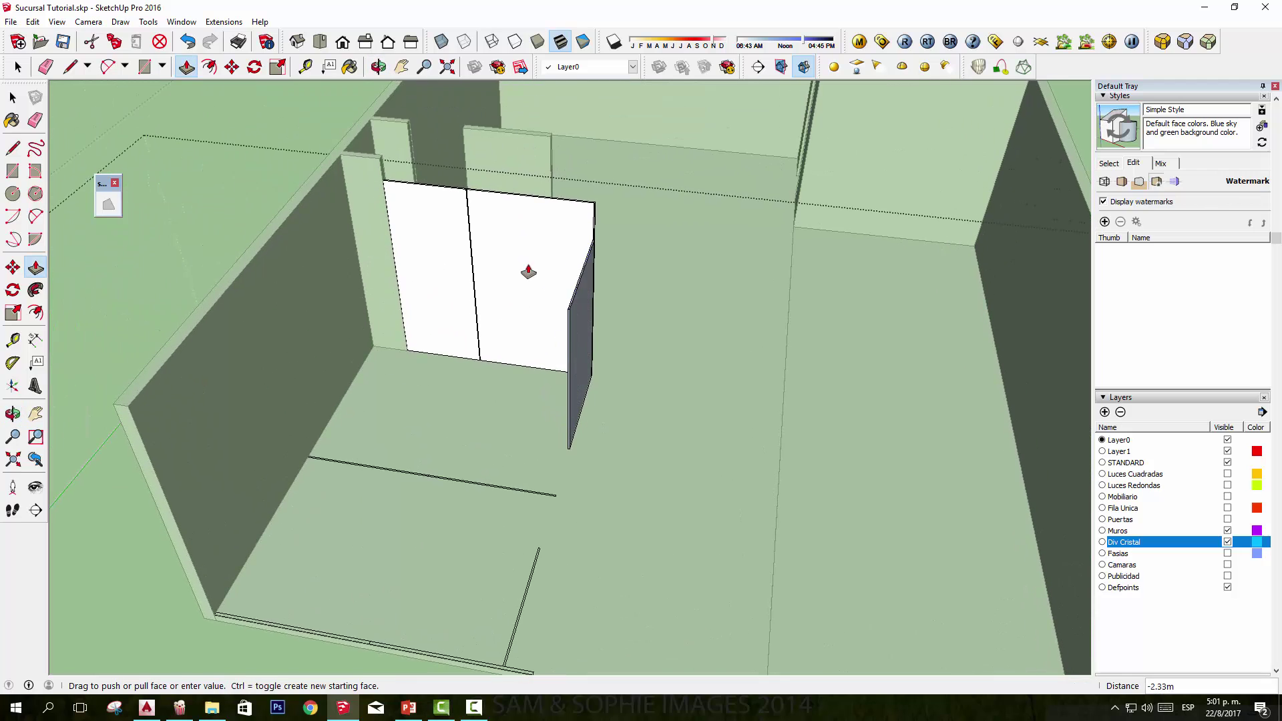
pyautogui.click(486, 198)
pyautogui.scroll(-3, 667, 301)
pyautogui.press('space')
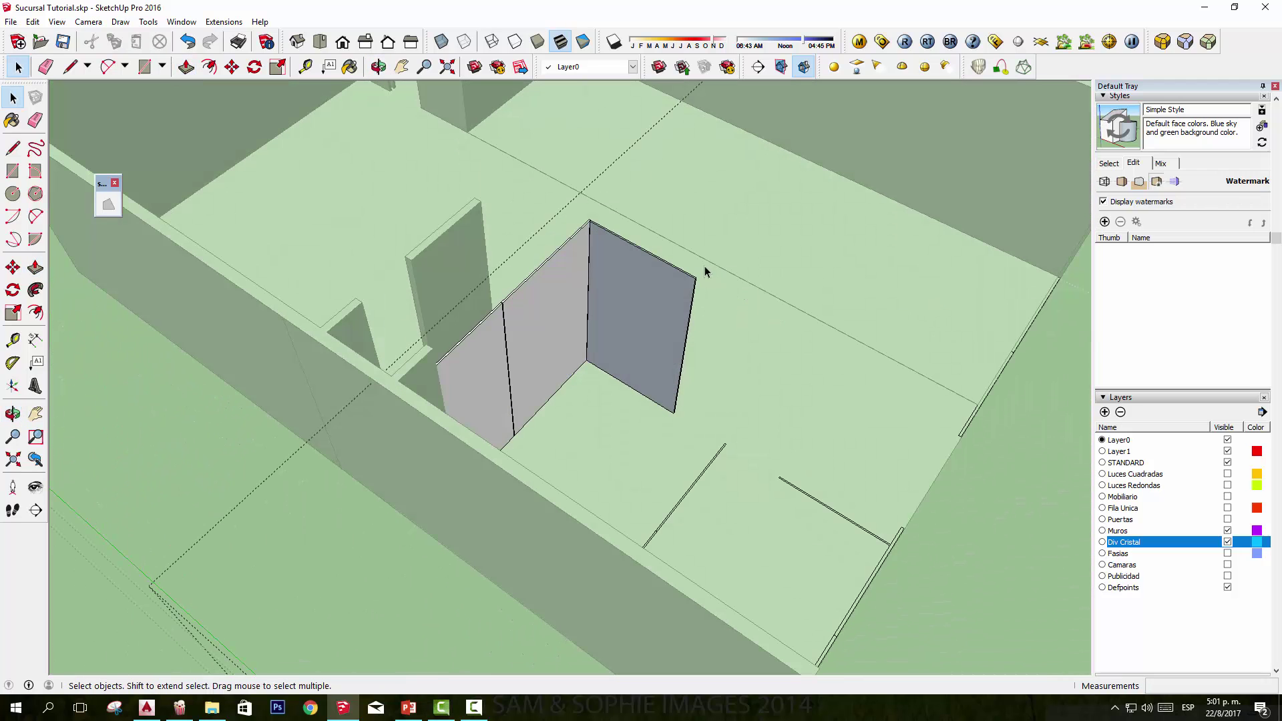
# Step: Select the return panel's face, then orbit down to the floor line beside the panels
pyautogui.click(654, 379)
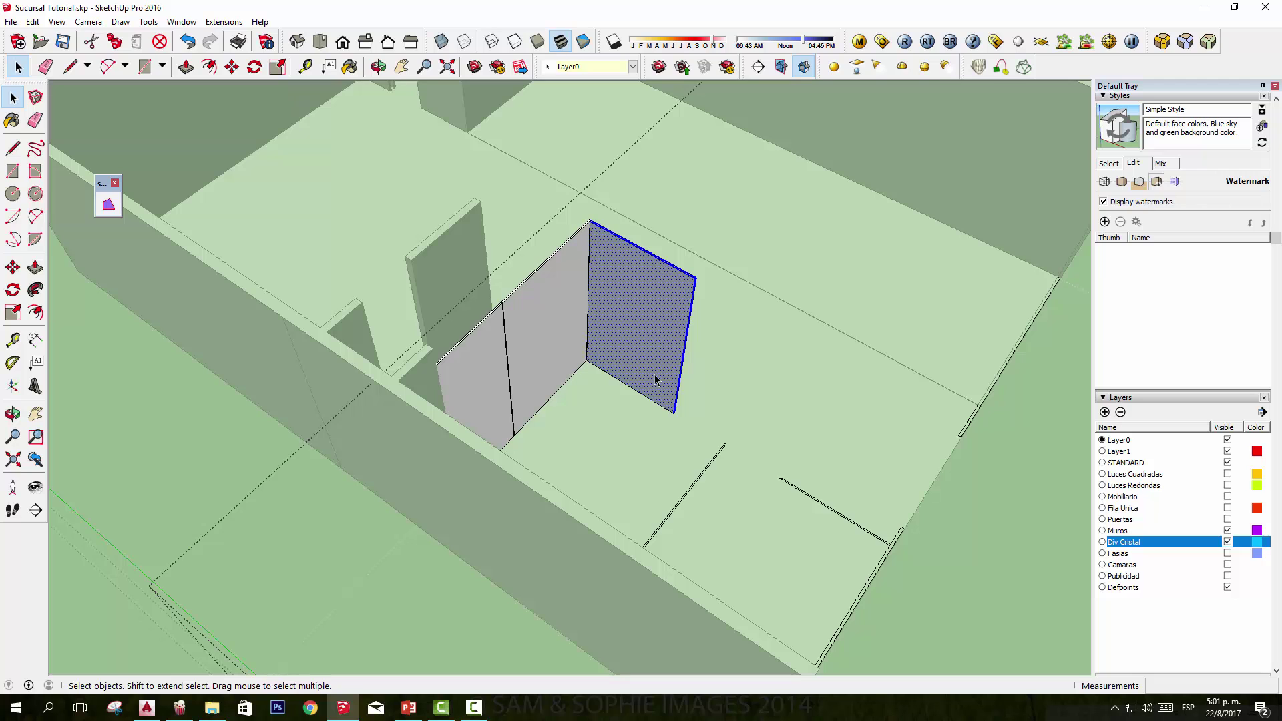
pyautogui.moveTo(746, 373); pyautogui.dragTo(665, 353, button='middle')
pyautogui.press('Escape')
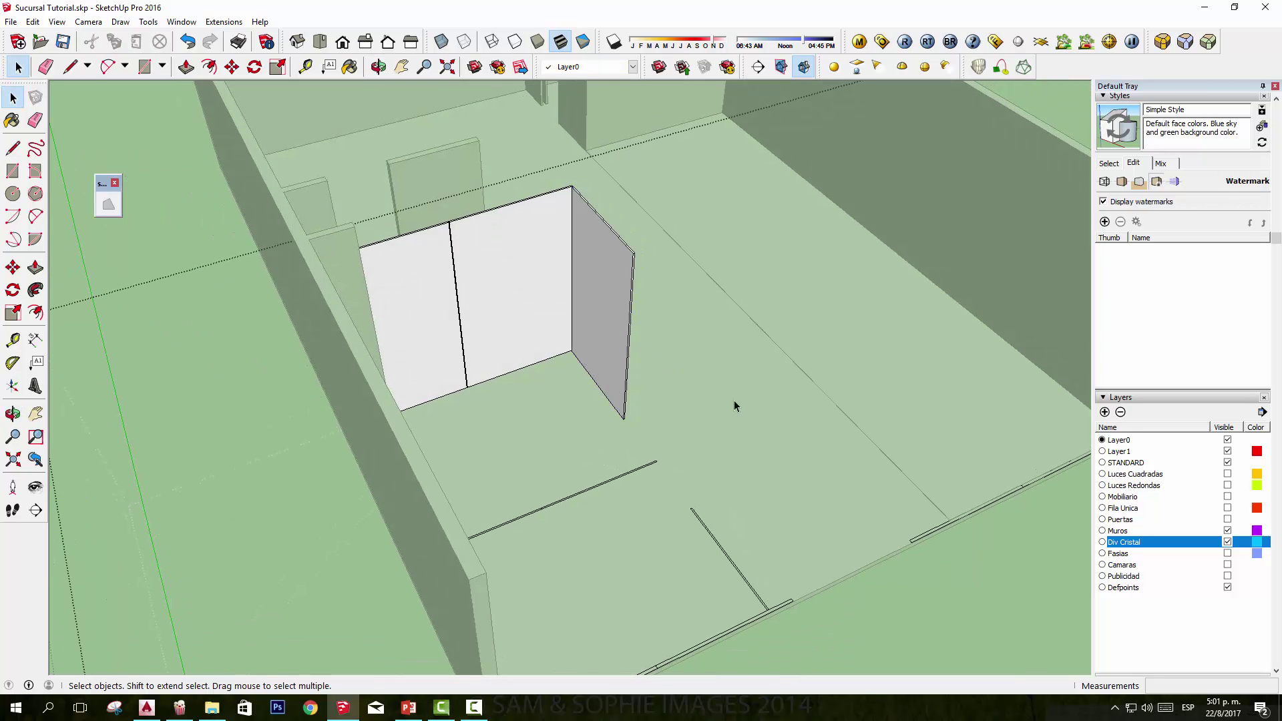
pyautogui.moveTo(734, 406)
pyautogui.mouseDown(button='middle')
pyautogui.moveTo(398, 380)
pyautogui.moveTo(609, 391)
pyautogui.mouseUp(button='middle')
pyautogui.scroll(3, 712, 383)
pyautogui.scroll(3, 703, 428)
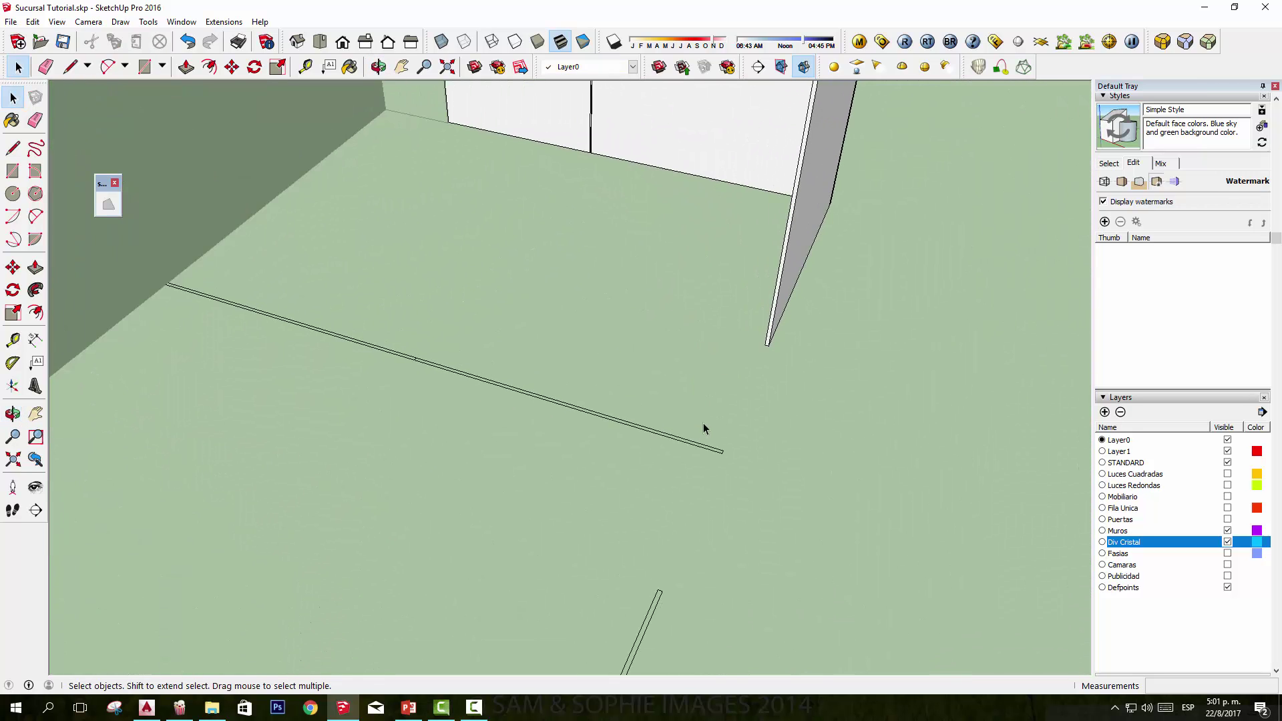
pyautogui.scroll(2, 660, 433)
pyautogui.scroll(2, 666, 438)
pyautogui.moveTo(655, 403)
pyautogui.mouseDown(button='middle')
pyautogui.moveTo(867, 437)
pyautogui.moveTo(553, 338)
pyautogui.moveTo(569, 338)
pyautogui.moveTo(425, 355)
pyautogui.moveTo(757, 367)
pyautogui.moveTo(733, 431)
pyautogui.mouseUp(button='middle')
pyautogui.scroll(1, 729, 379)
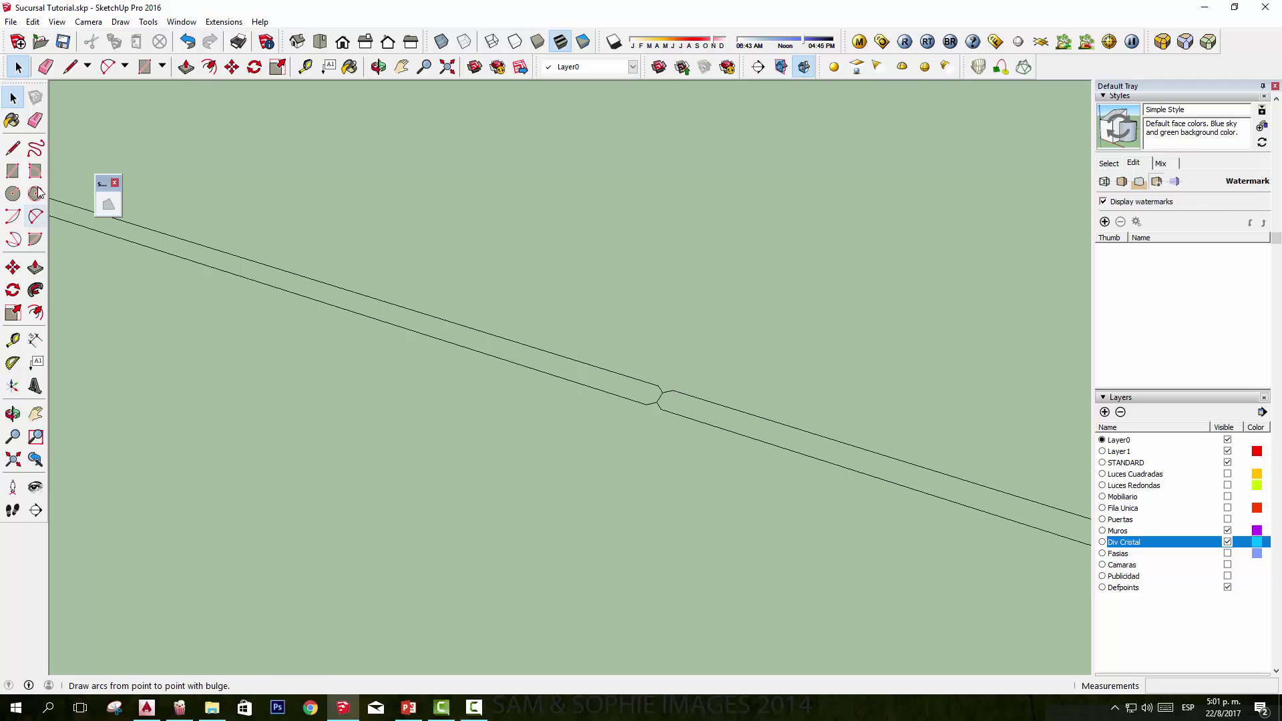
pyautogui.scroll(2, 638, 329)
pyautogui.scroll(2, 378, 263)
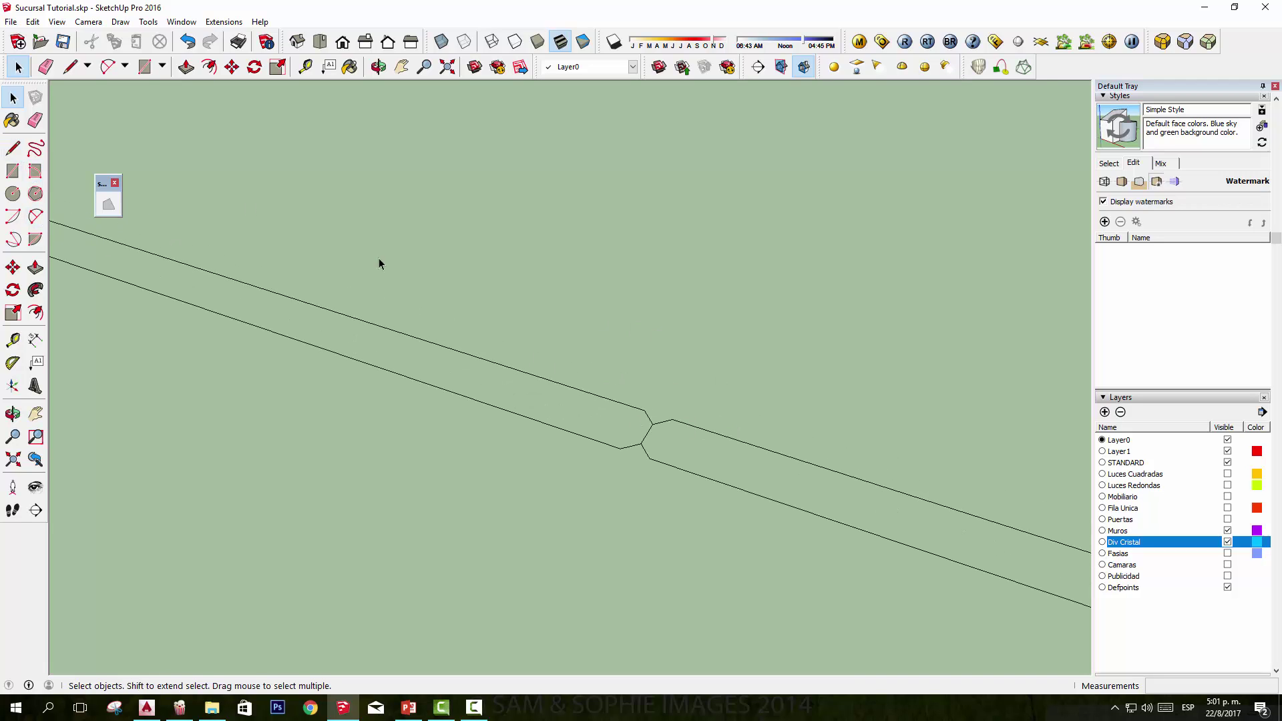
pyautogui.click(13, 147)
pyautogui.click(645, 410)
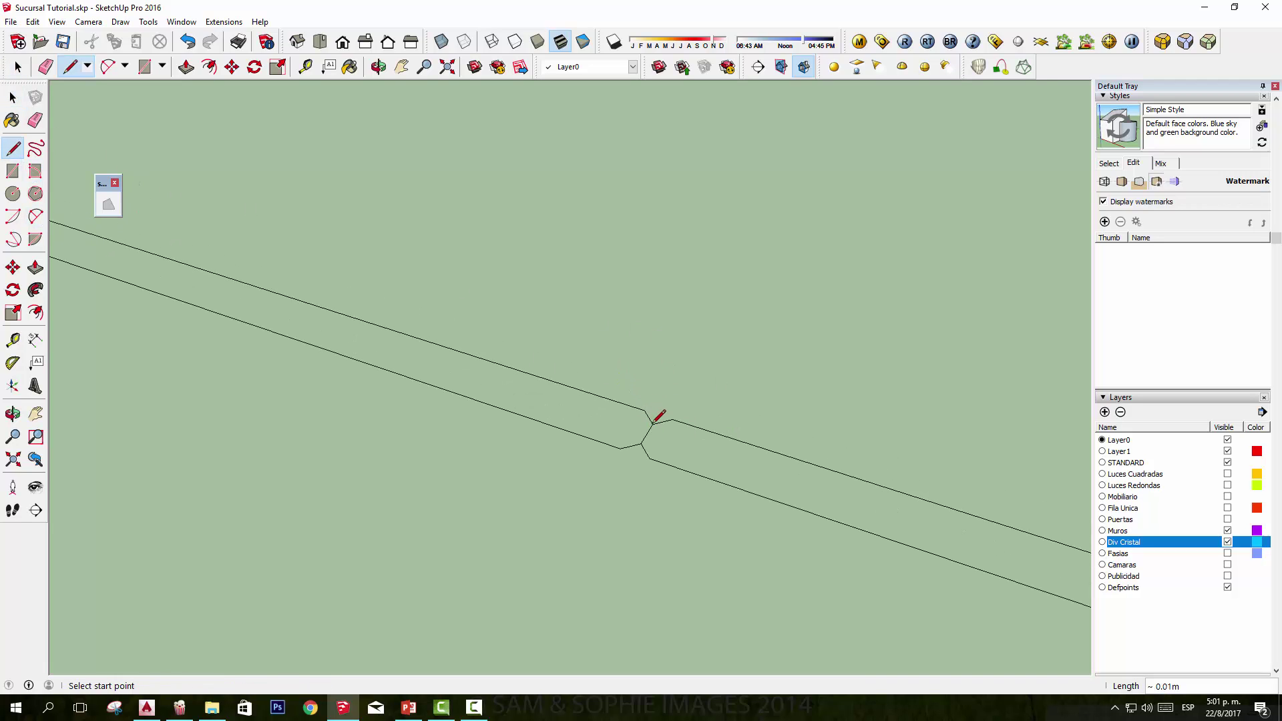
pyautogui.press('space')
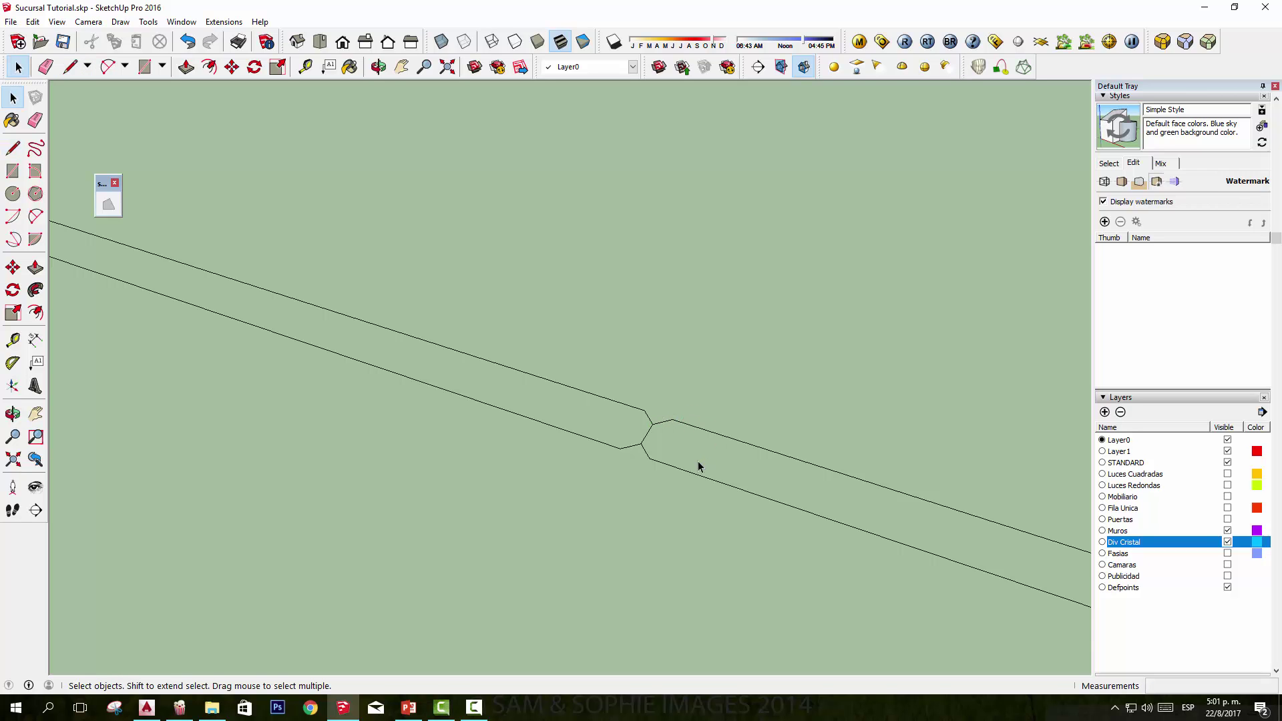
pyautogui.click(629, 432)
pyautogui.moveTo(629, 432)
pyautogui.mouseDown(button='middle')
pyautogui.moveTo(761, 478)
pyautogui.moveTo(751, 436)
pyautogui.moveTo(878, 474)
pyautogui.moveTo(526, 321)
pyautogui.moveTo(600, 420)
pyautogui.mouseUp(button='middle')
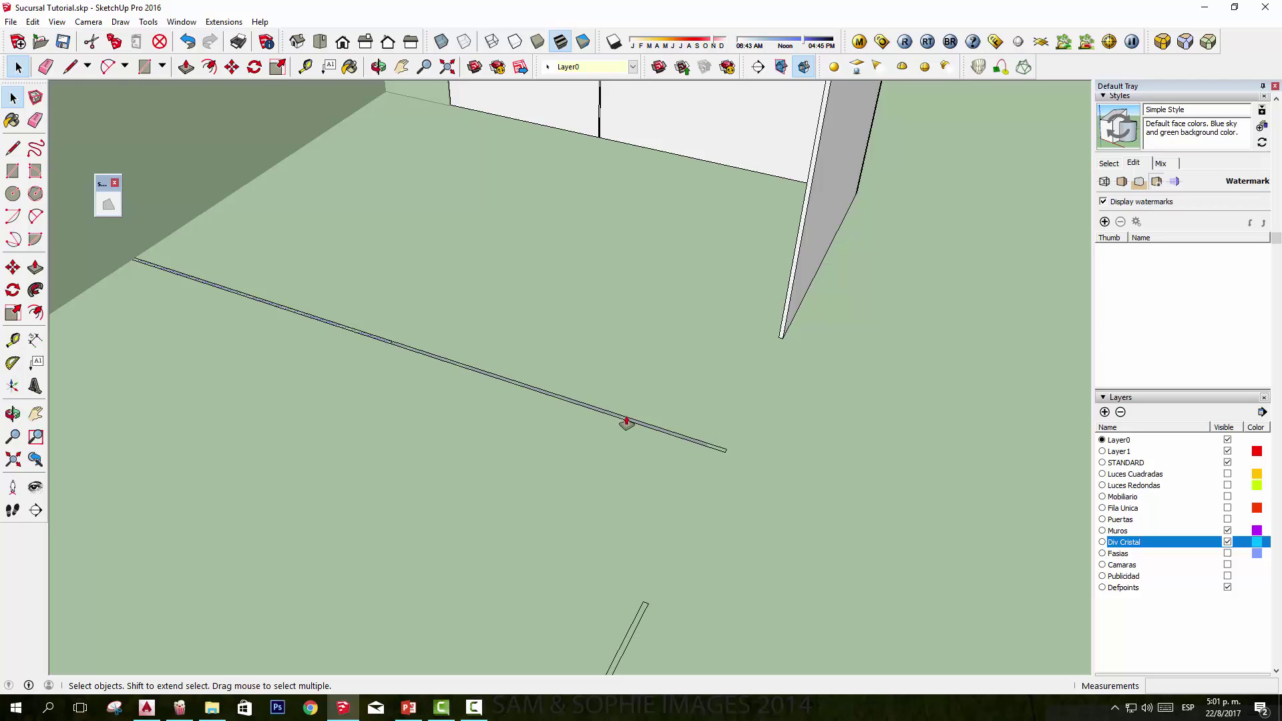
# Step: Orbit around the room and select the grey partition panel
pyautogui.press('p')
pyautogui.moveTo(653, 433)
pyautogui.mouseDown(button='middle')
pyautogui.moveTo(832, 380)
pyautogui.moveTo(857, 192)
pyautogui.moveTo(824, 310)
pyautogui.mouseUp(button='middle')
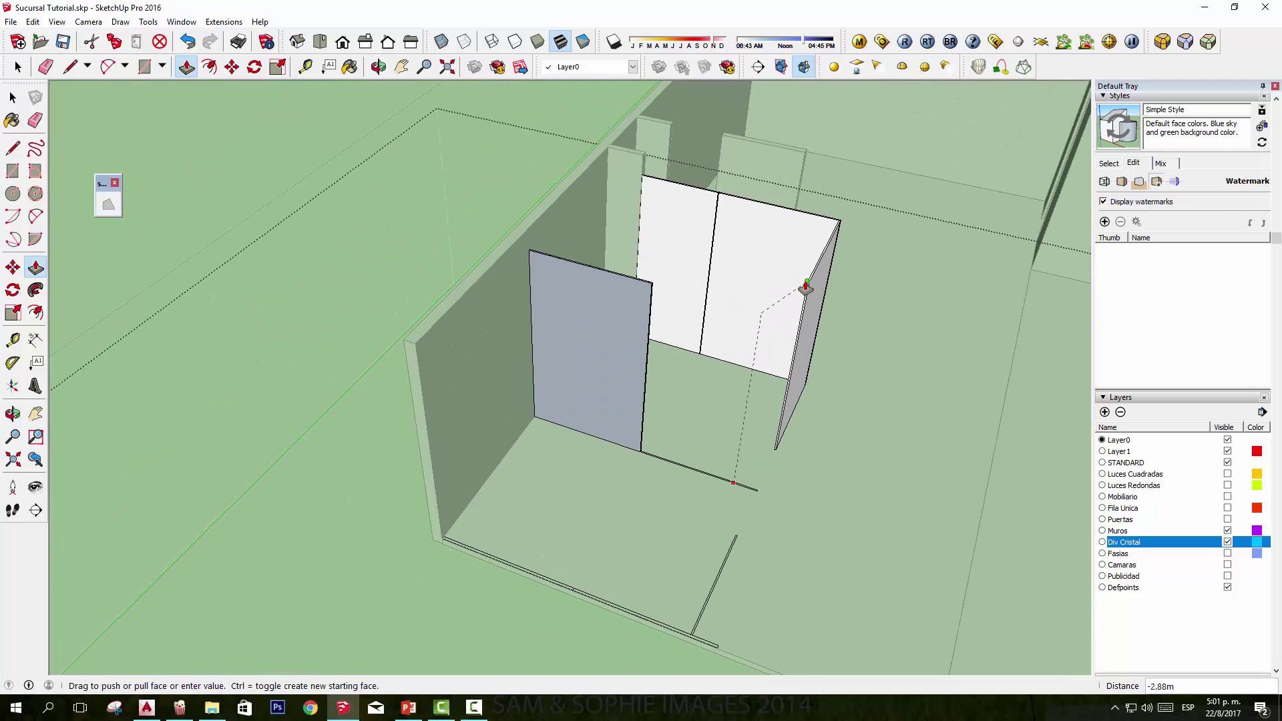
pyautogui.press('space')
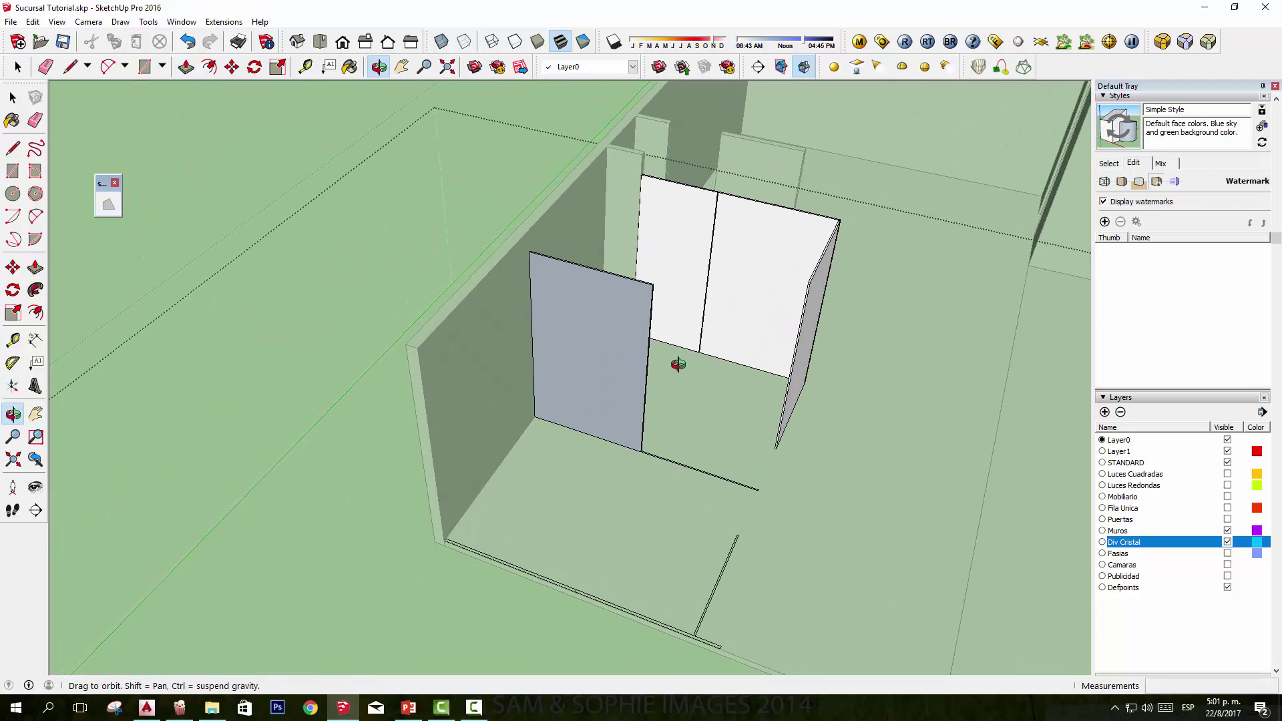
pyautogui.scroll(3, 695, 348)
pyautogui.scroll(-2, 674, 330)
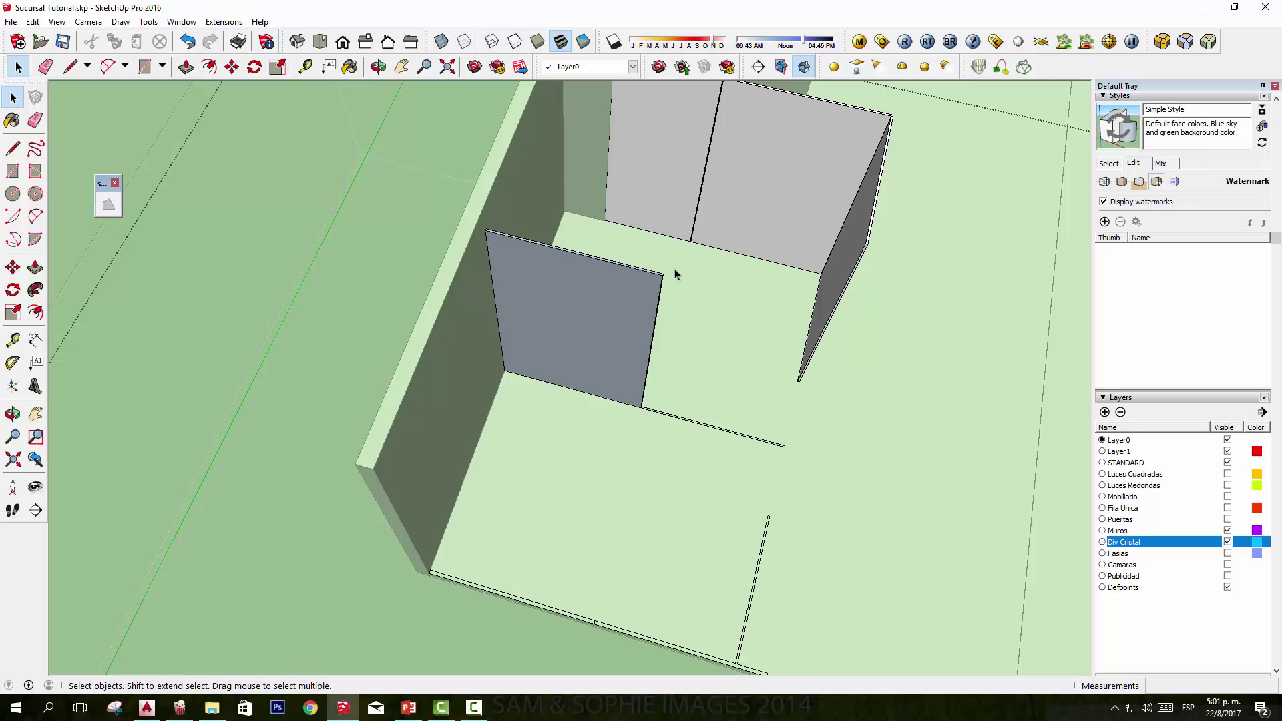
pyautogui.click(585, 375)
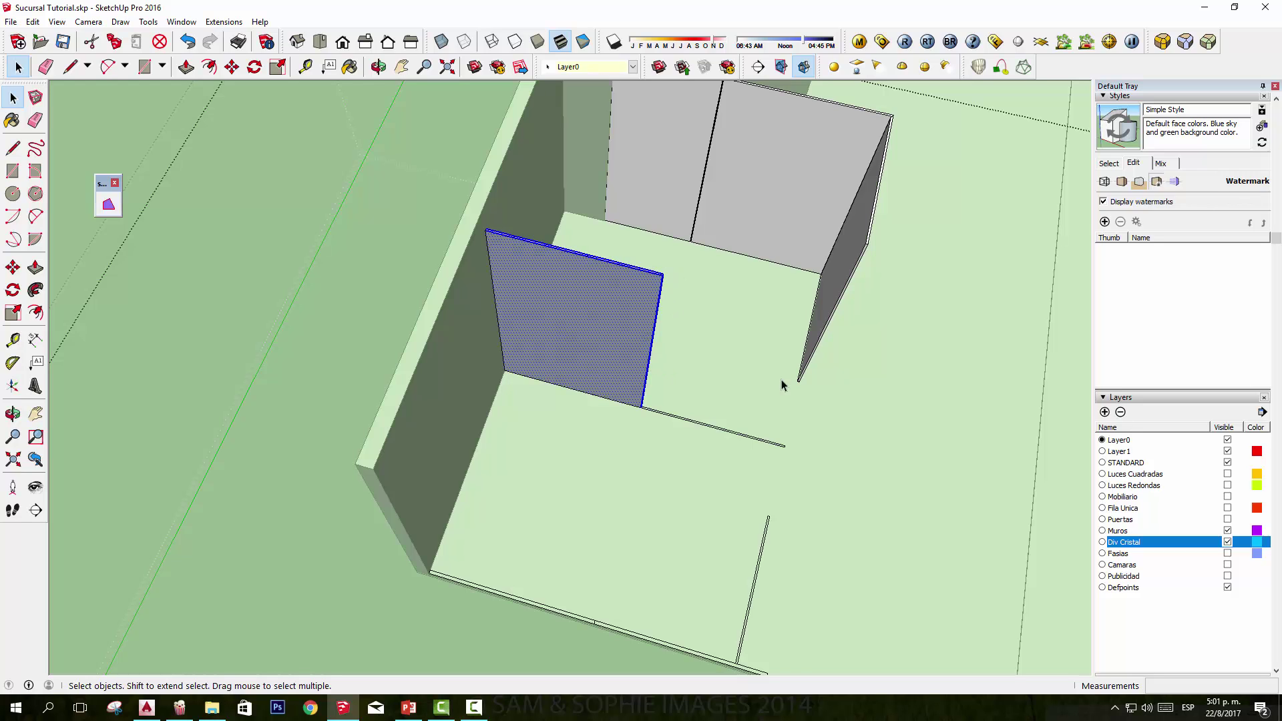
pyautogui.scroll(3, 738, 430)
pyautogui.scroll(2, 736, 435)
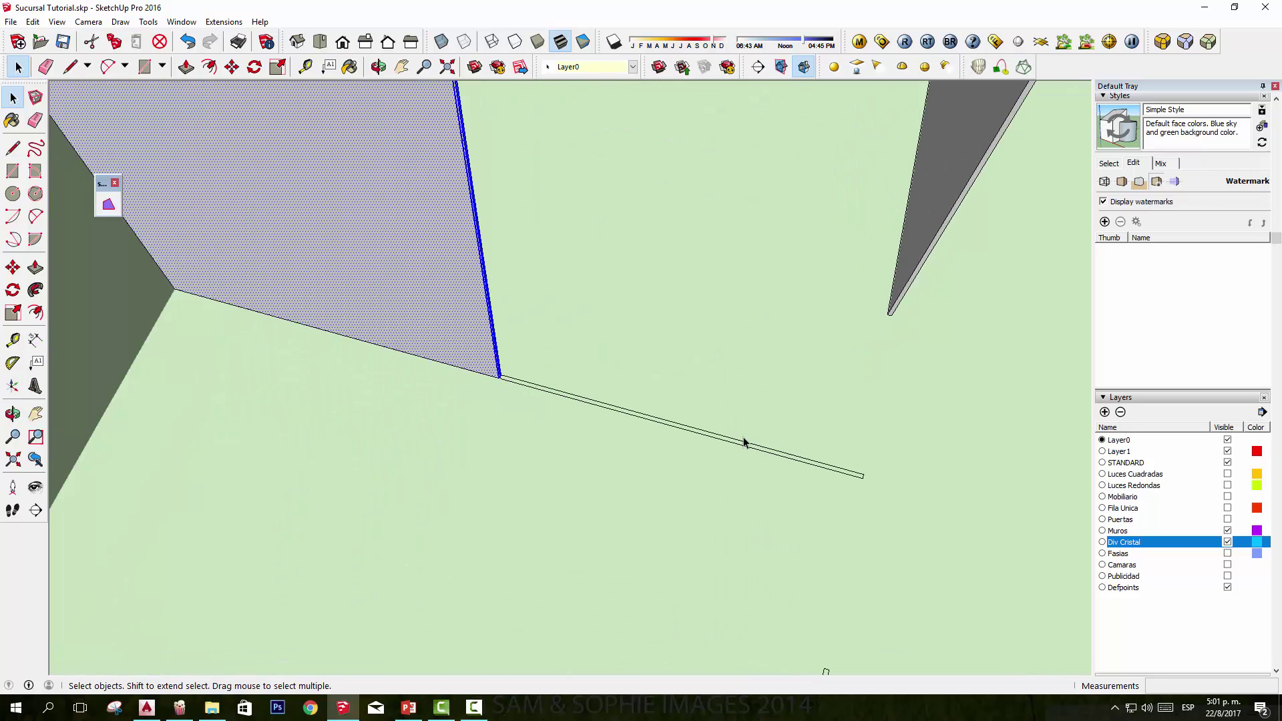
# Step: Pull the thin floor strip beside it up into a 2.88m partition panel
pyautogui.press('p')
pyautogui.click(744, 442)
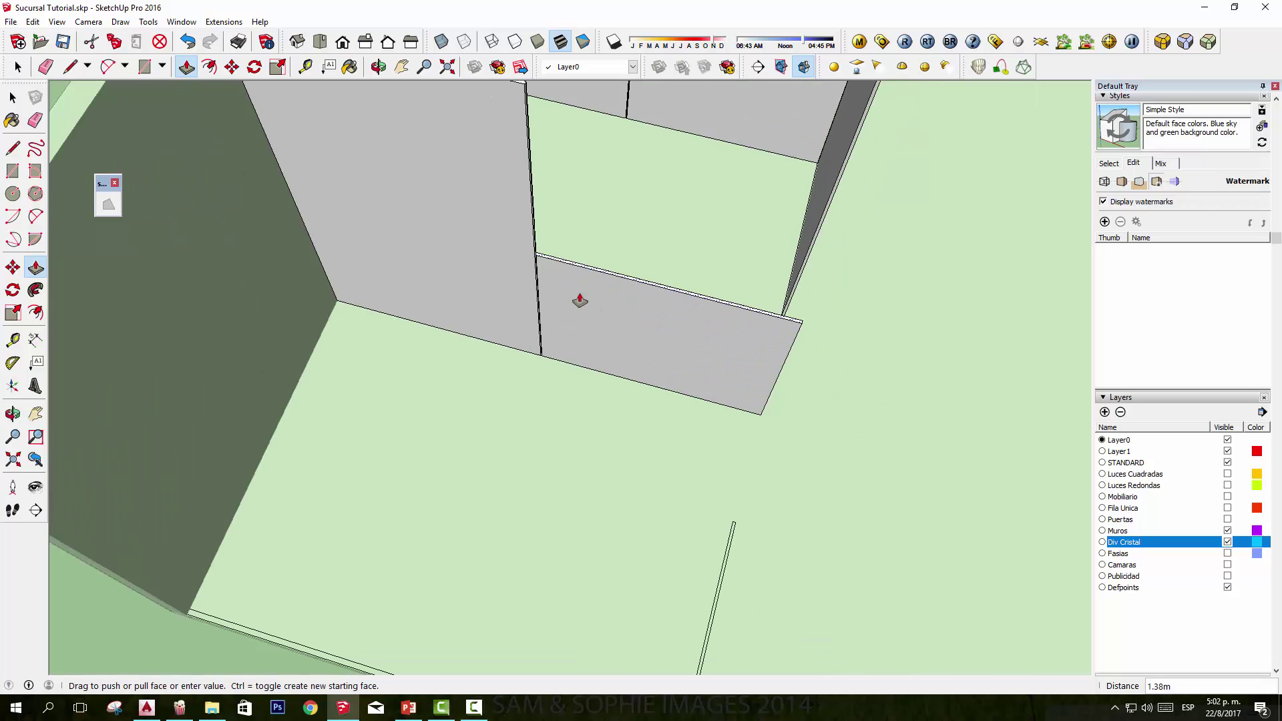
pyautogui.scroll(-2, 510, 224)
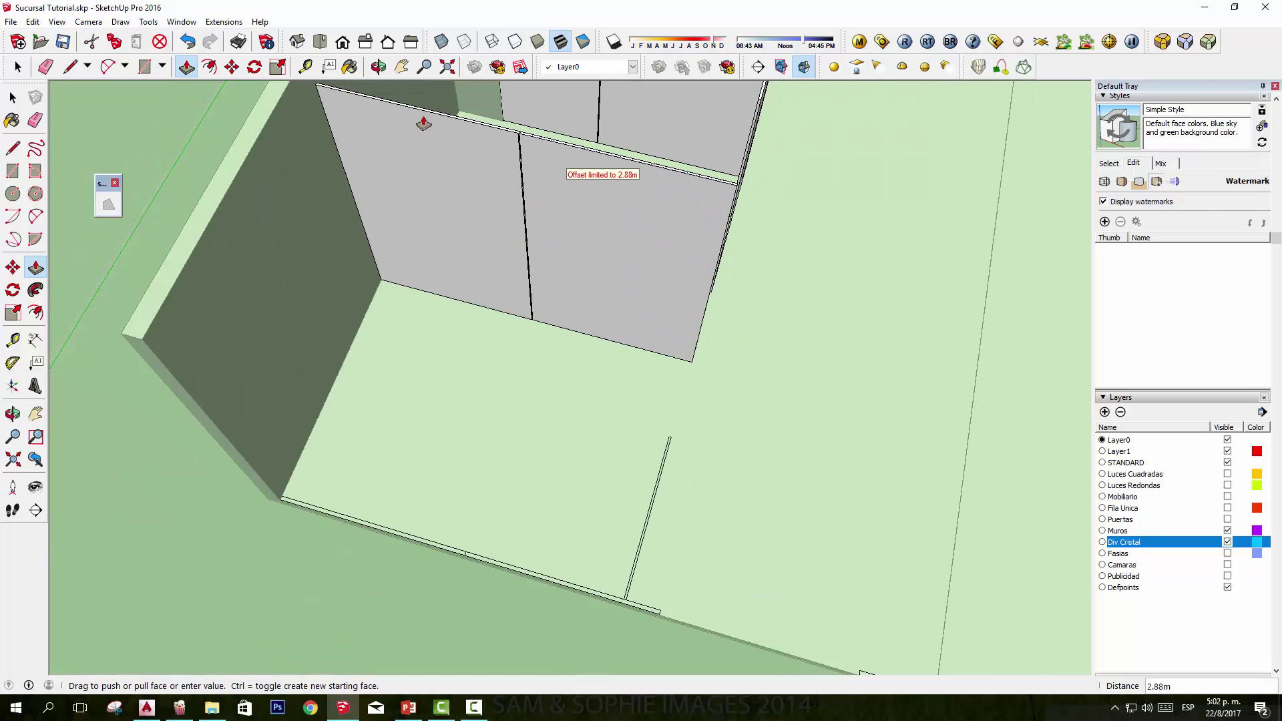
pyautogui.click(766, 394)
pyautogui.moveTo(766, 394)
pyautogui.mouseDown(button='middle')
pyautogui.moveTo(667, 635)
pyautogui.moveTo(709, 501)
pyautogui.moveTo(758, 431)
pyautogui.mouseUp(button='middle')
pyautogui.scroll(1, 758, 431)
# Step: Start a line at the next Div Cristal floor strip's corner
pyautogui.scroll(3, 795, 294)
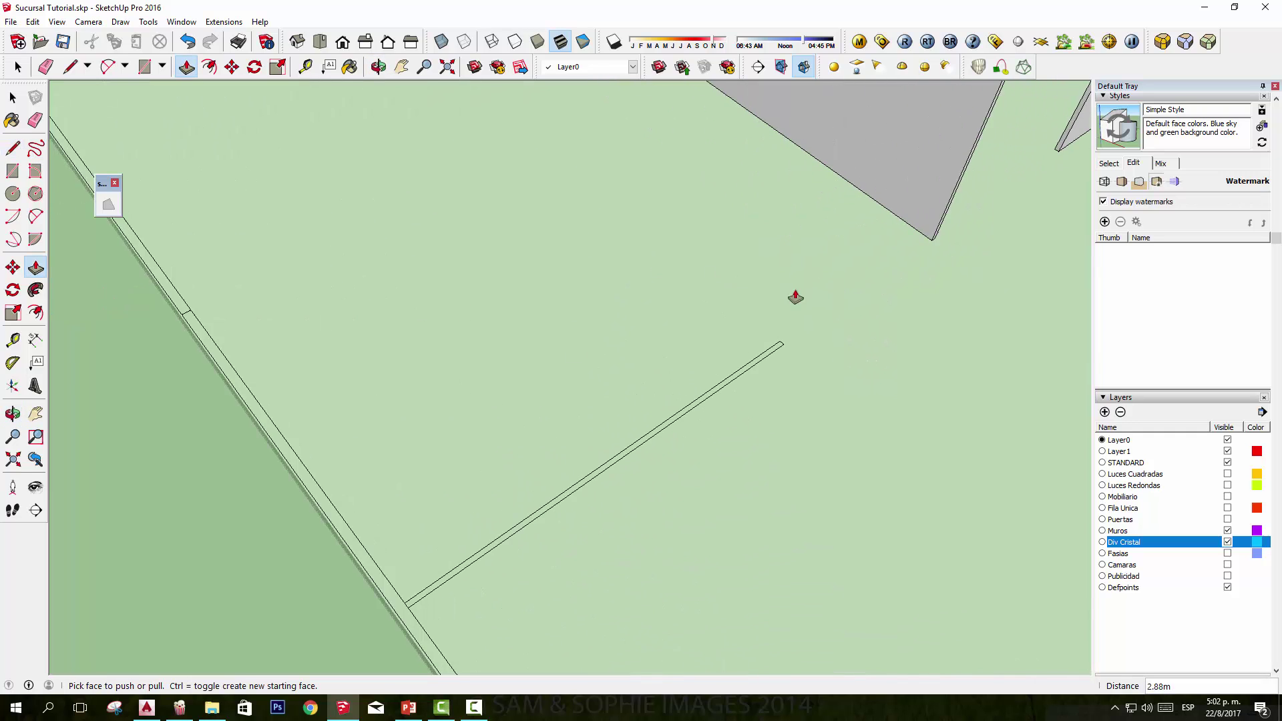
pyautogui.scroll(1, 796, 341)
pyautogui.press('l')
pyautogui.scroll(1, 788, 344)
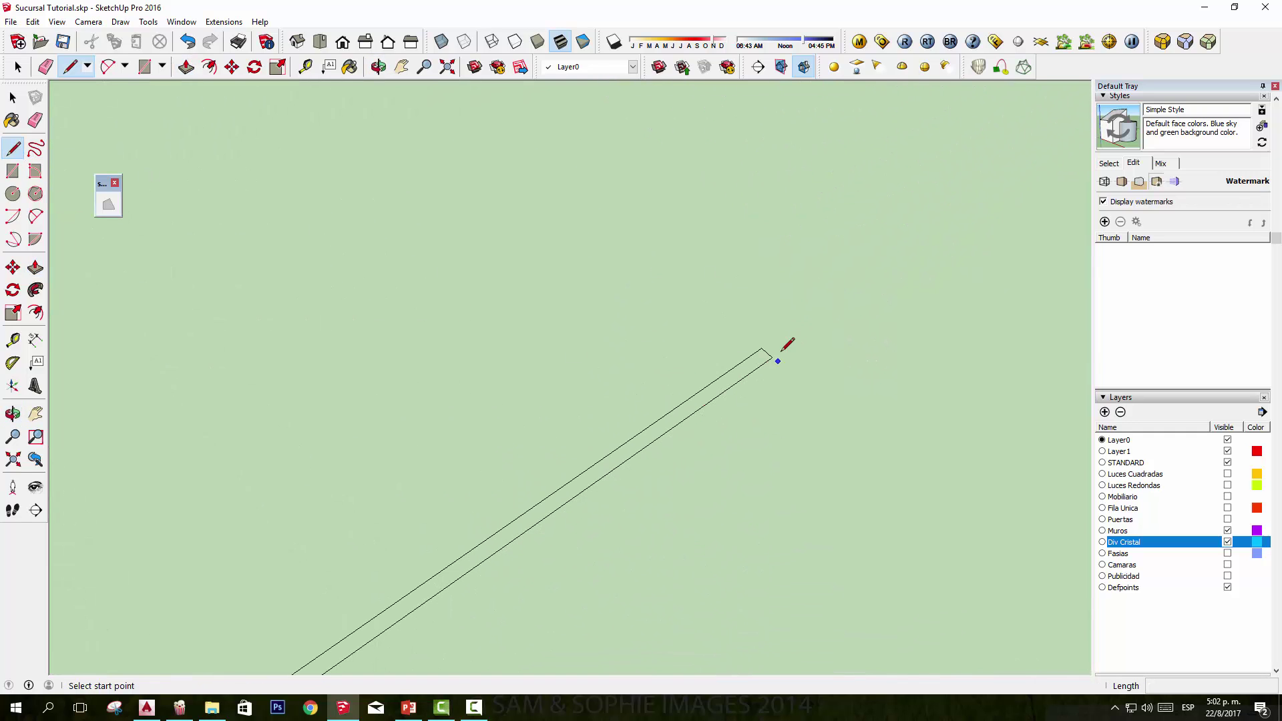
pyautogui.click(761, 348)
pyautogui.scroll(-1, 776, 358)
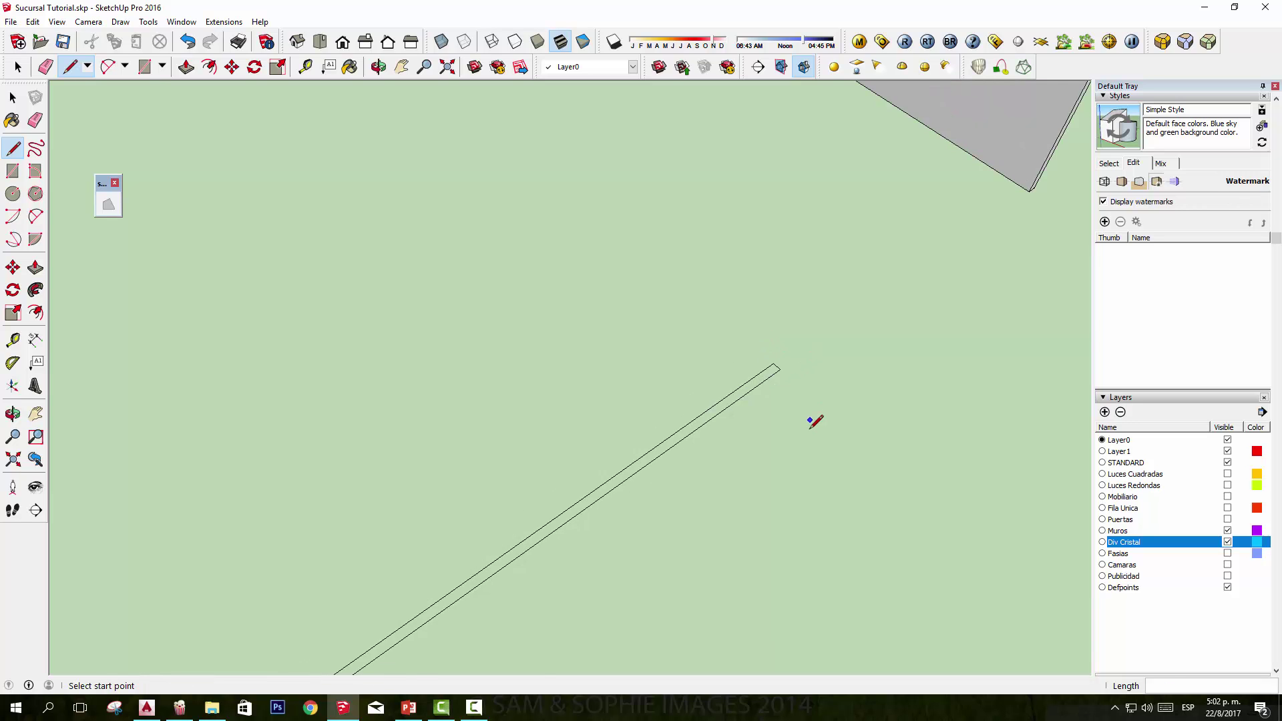
pyautogui.scroll(-2, 815, 421)
pyautogui.scroll(-1, 821, 509)
pyautogui.scroll(-1, 775, 422)
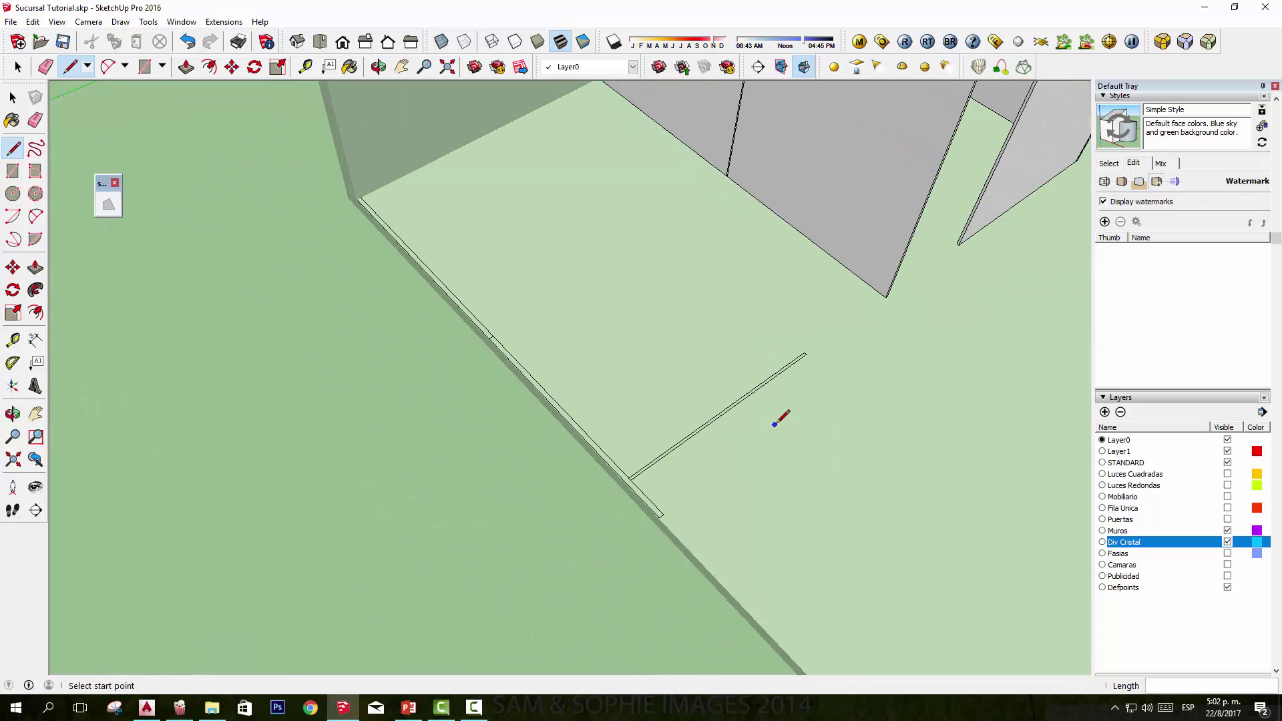
# Step: Pull that partition strip up into a 2.88m-tall panel, then view the slab's front edge
pyautogui.press('p')
pyautogui.scroll(-2, 811, 334)
pyautogui.moveTo(811, 334)
pyautogui.mouseDown()
pyautogui.moveTo(815, 181)
pyautogui.moveTo(780, 126)
pyautogui.mouseUp()
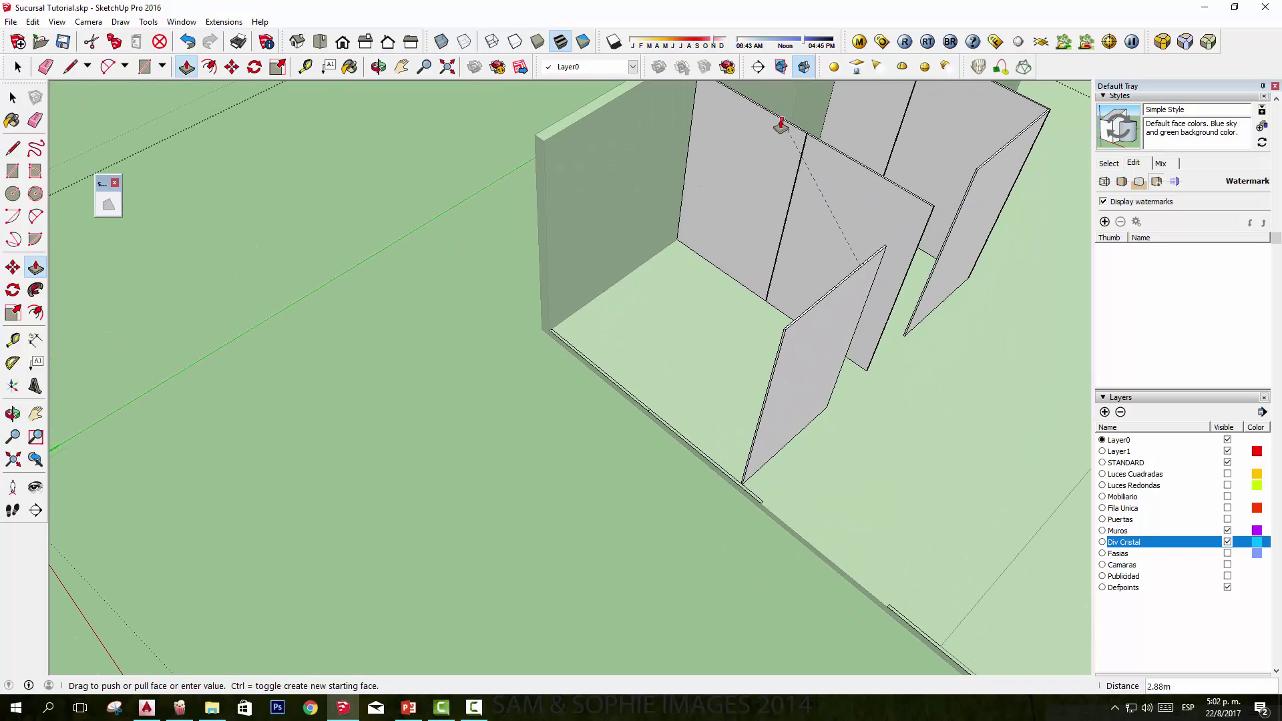
pyautogui.moveTo(780, 127)
pyautogui.mouseDown(button='middle')
pyautogui.moveTo(863, 429)
pyautogui.moveTo(704, 398)
pyautogui.moveTo(552, 429)
pyautogui.mouseUp(button='middle')
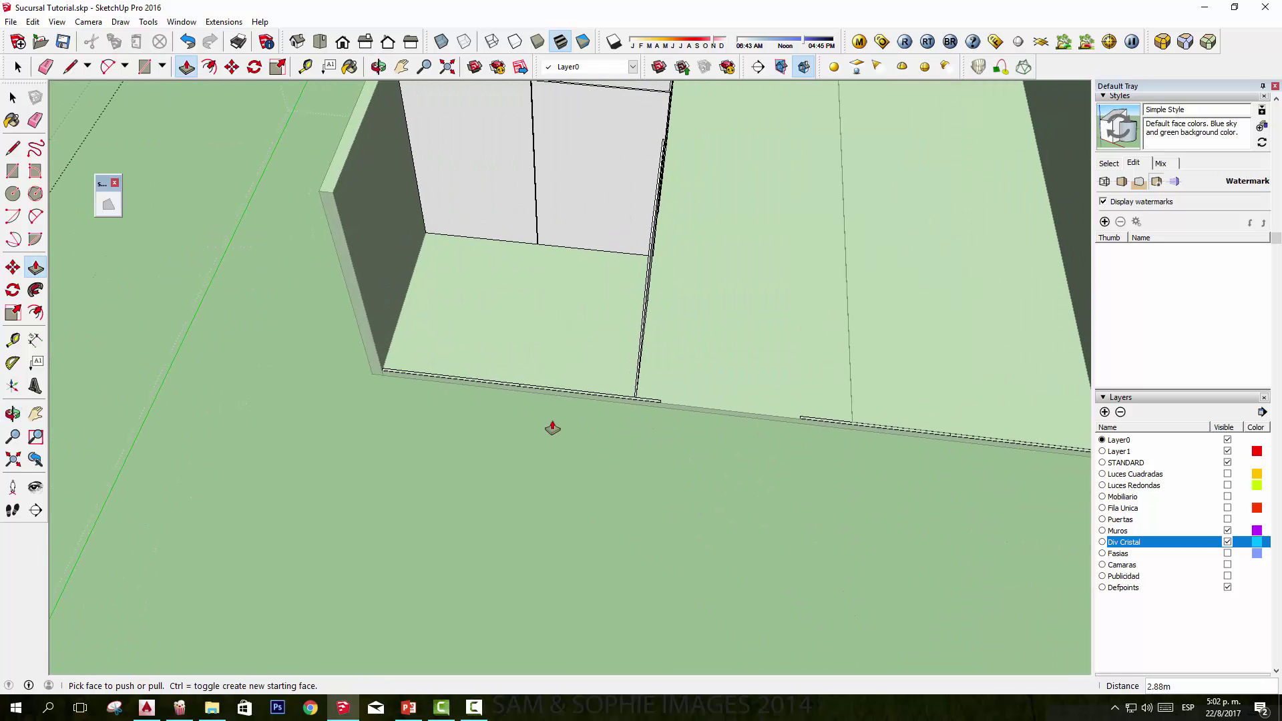
pyautogui.moveTo(438, 412); pyautogui.dragTo(678, 449, button='middle')
pyautogui.scroll(2, 475, 392)
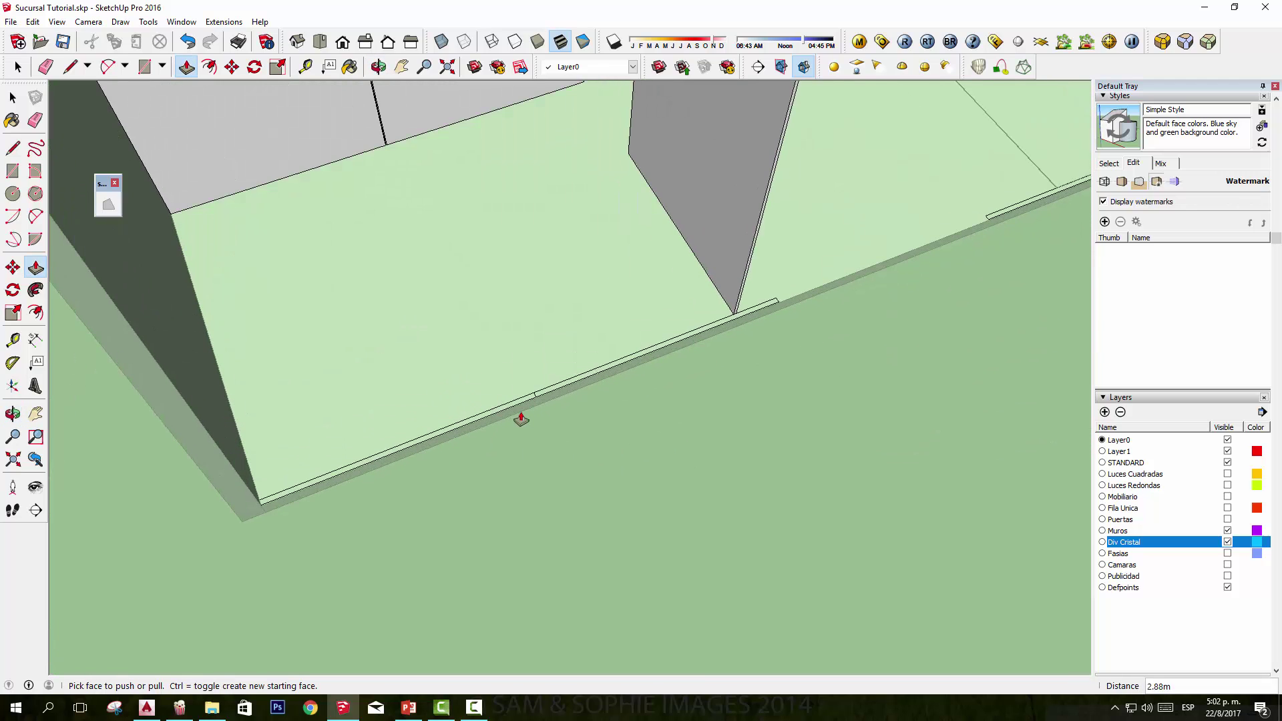
pyautogui.scroll(3, 529, 404)
pyautogui.scroll(1, 531, 403)
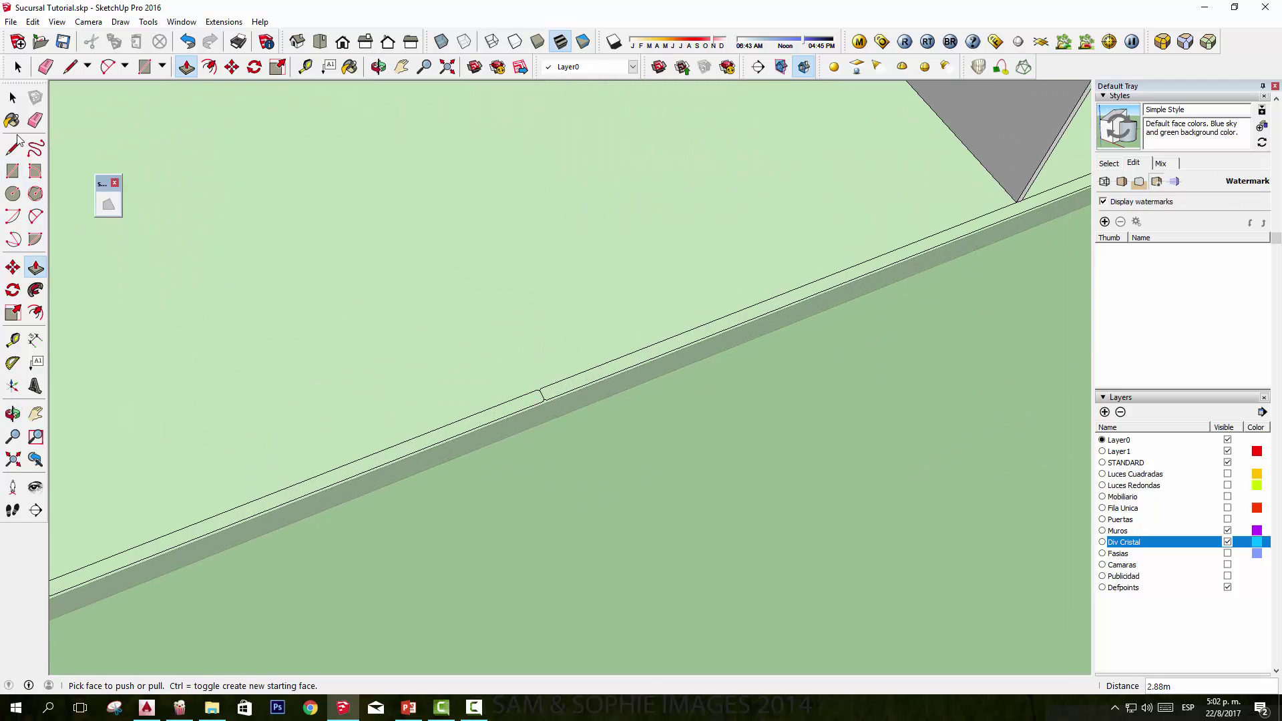
pyautogui.scroll(2, 558, 429)
pyautogui.scroll(1, 558, 429)
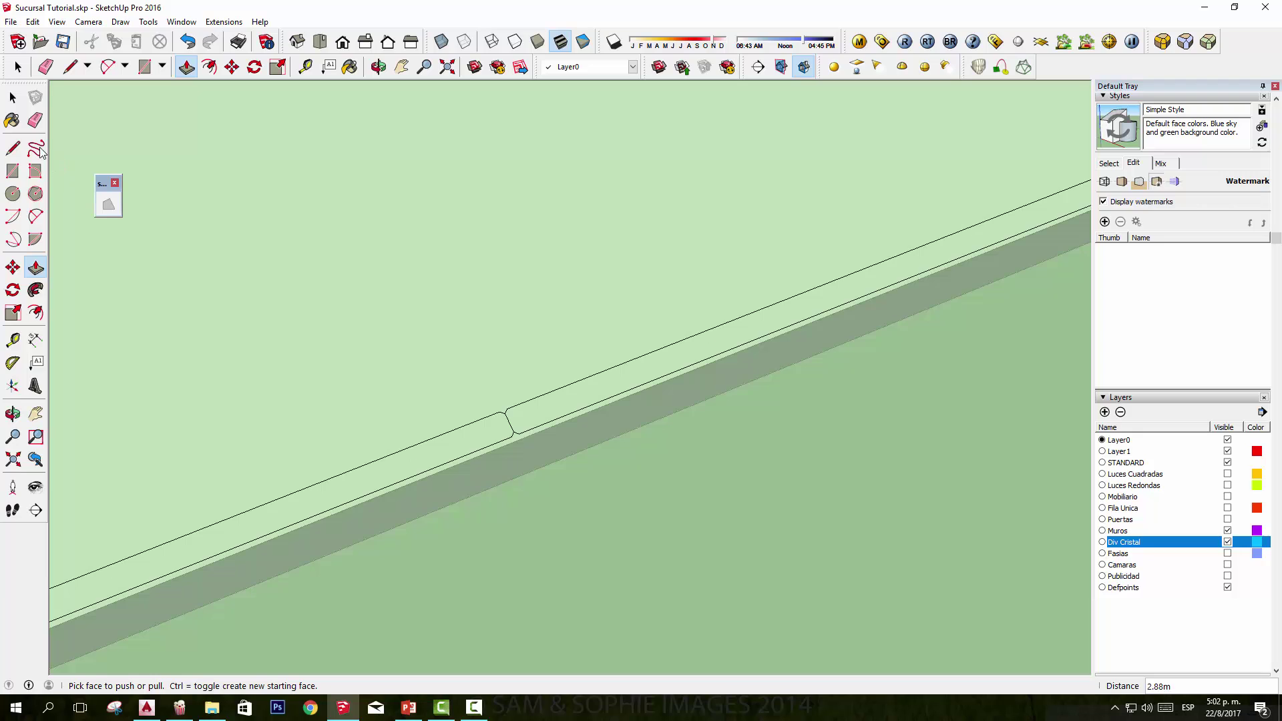
# Step: Draw a short edge sealing the near end of the floor slab's front strip
pyautogui.click(12, 148)
pyautogui.click(500, 412)
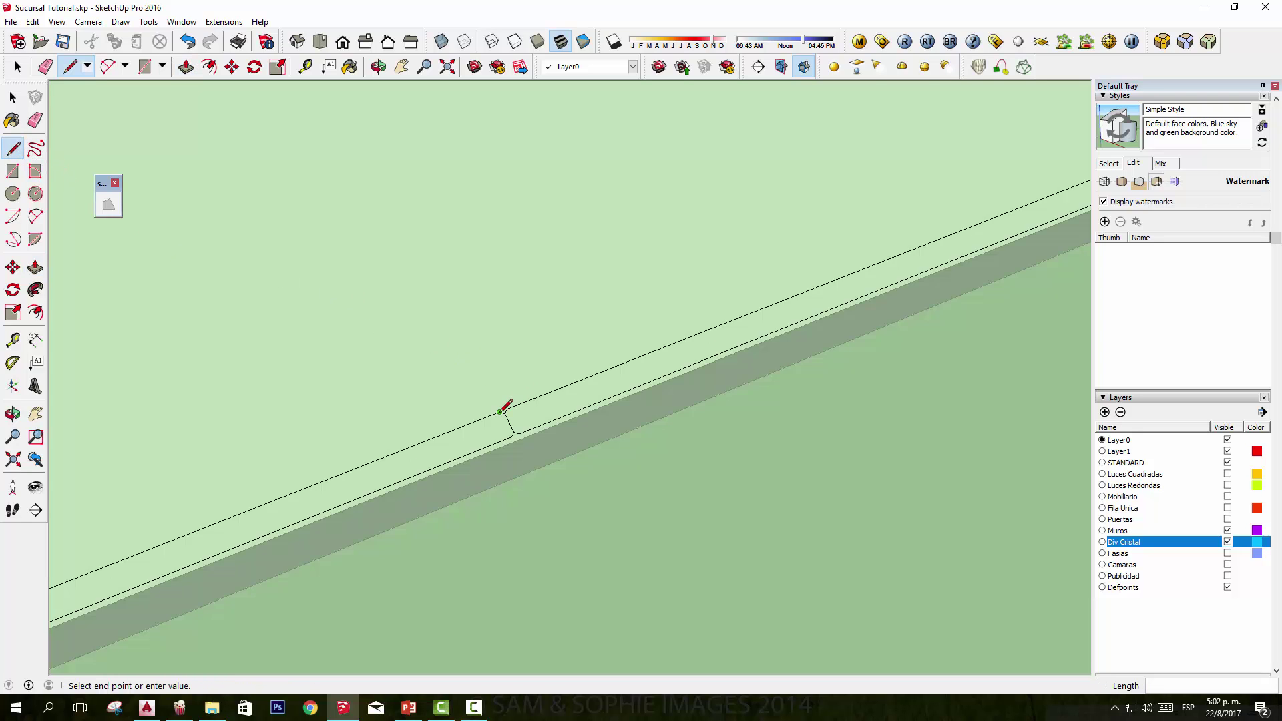
pyautogui.click(507, 411)
pyautogui.scroll(-1, 503, 405)
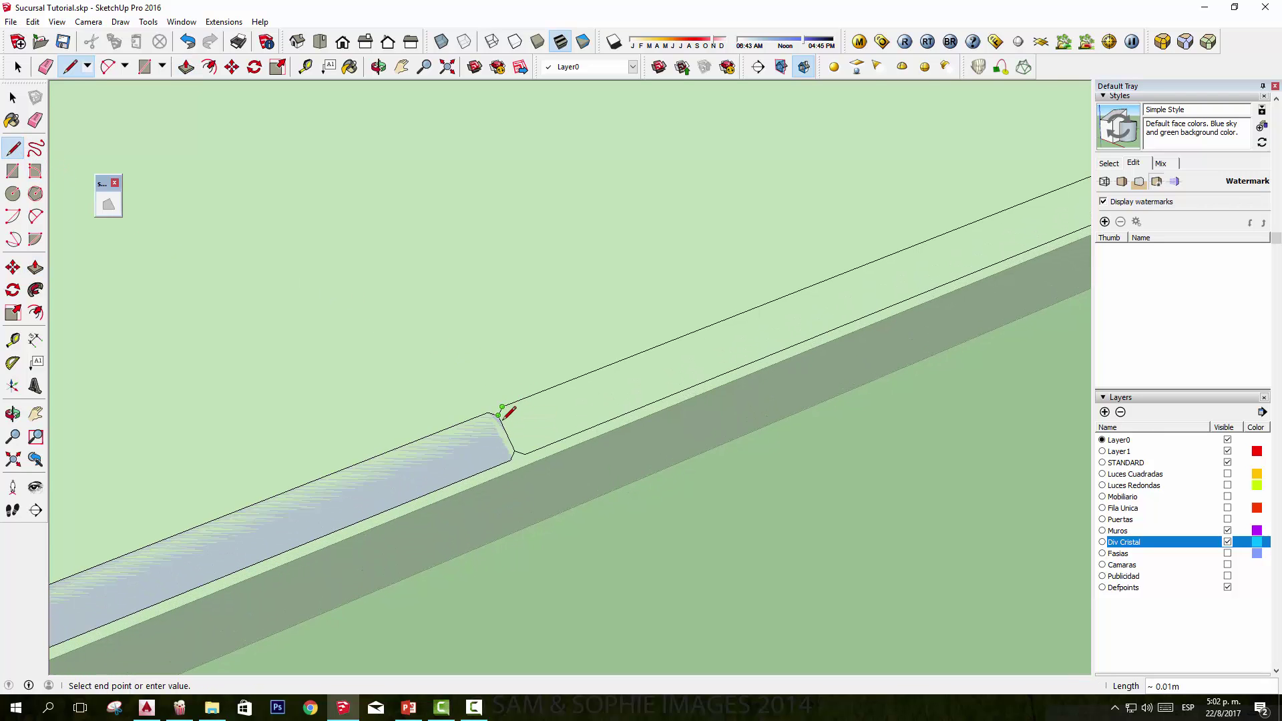
pyautogui.click(502, 409)
pyautogui.scroll(-2, 842, 424)
# Step: Close the strip's far end with new edges so it fills with a face
pyautogui.moveTo(842, 424)
pyautogui.mouseDown(button='middle')
pyautogui.moveTo(910, 373)
pyautogui.moveTo(658, 400)
pyautogui.mouseUp(button='middle')
pyautogui.scroll(2, 710, 286)
pyautogui.scroll(2, 687, 366)
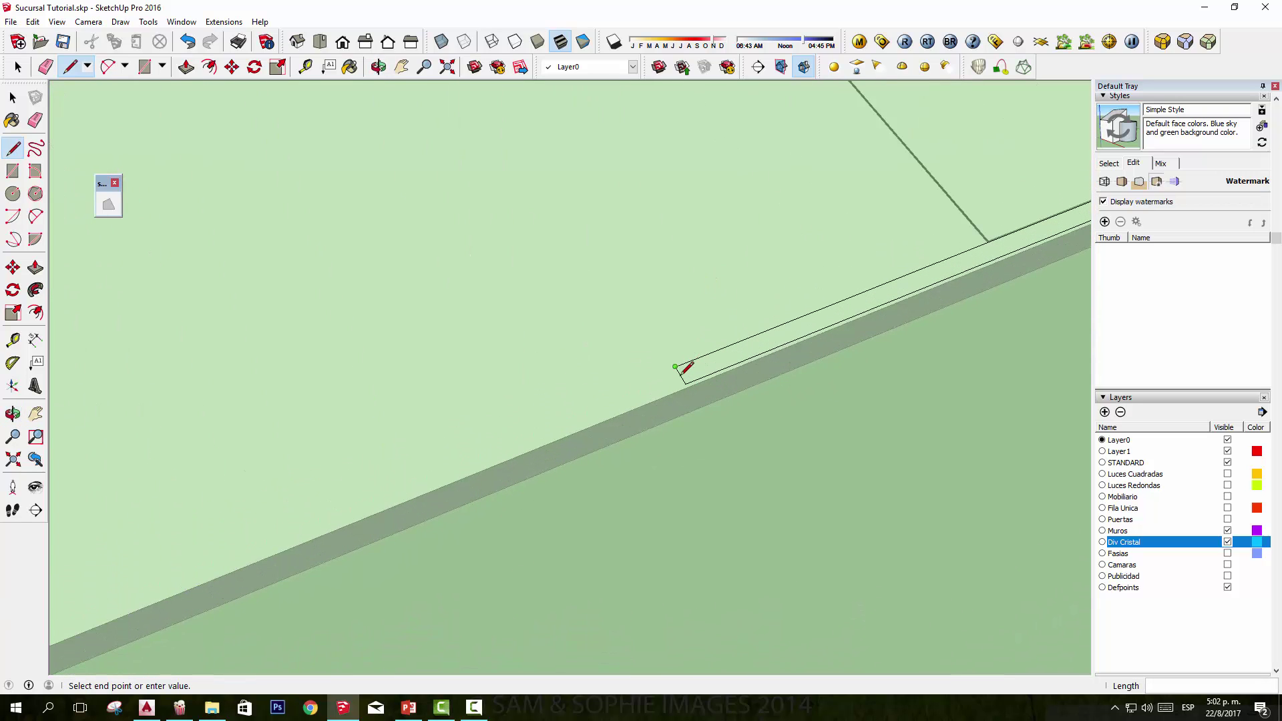
pyautogui.moveTo(936, 358)
pyautogui.mouseDown(button='middle')
pyautogui.moveTo(707, 434)
pyautogui.moveTo(329, 486)
pyautogui.mouseUp(button='middle')
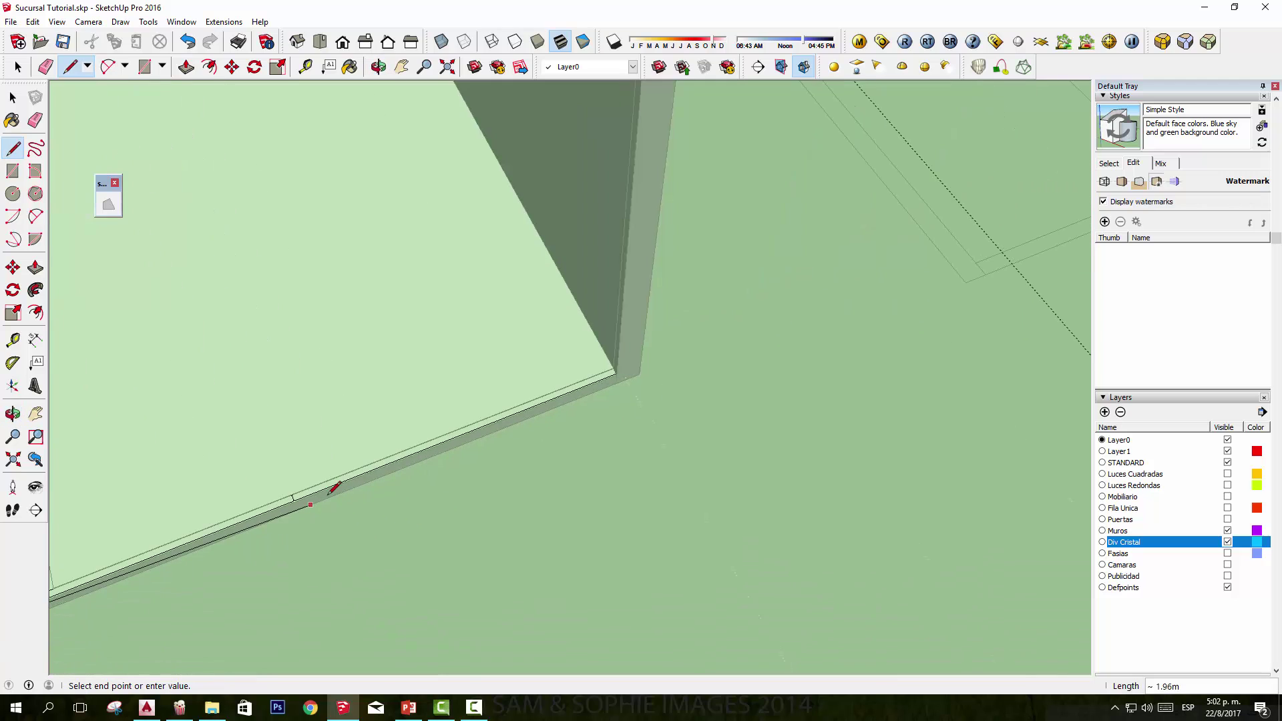
pyautogui.scroll(3, 280, 498)
pyautogui.click(304, 509)
pyautogui.scroll(1, 301, 512)
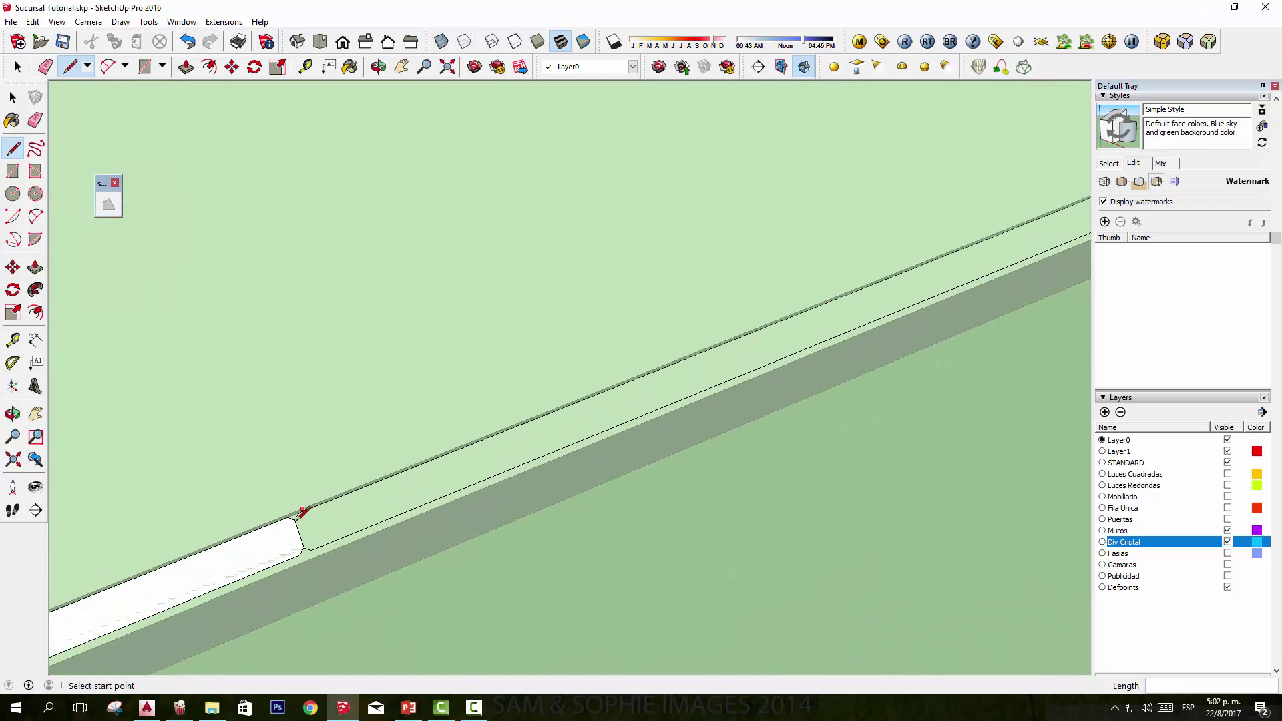
pyautogui.click(312, 549)
pyautogui.rightClick(311, 548)
pyautogui.click(606, 538)
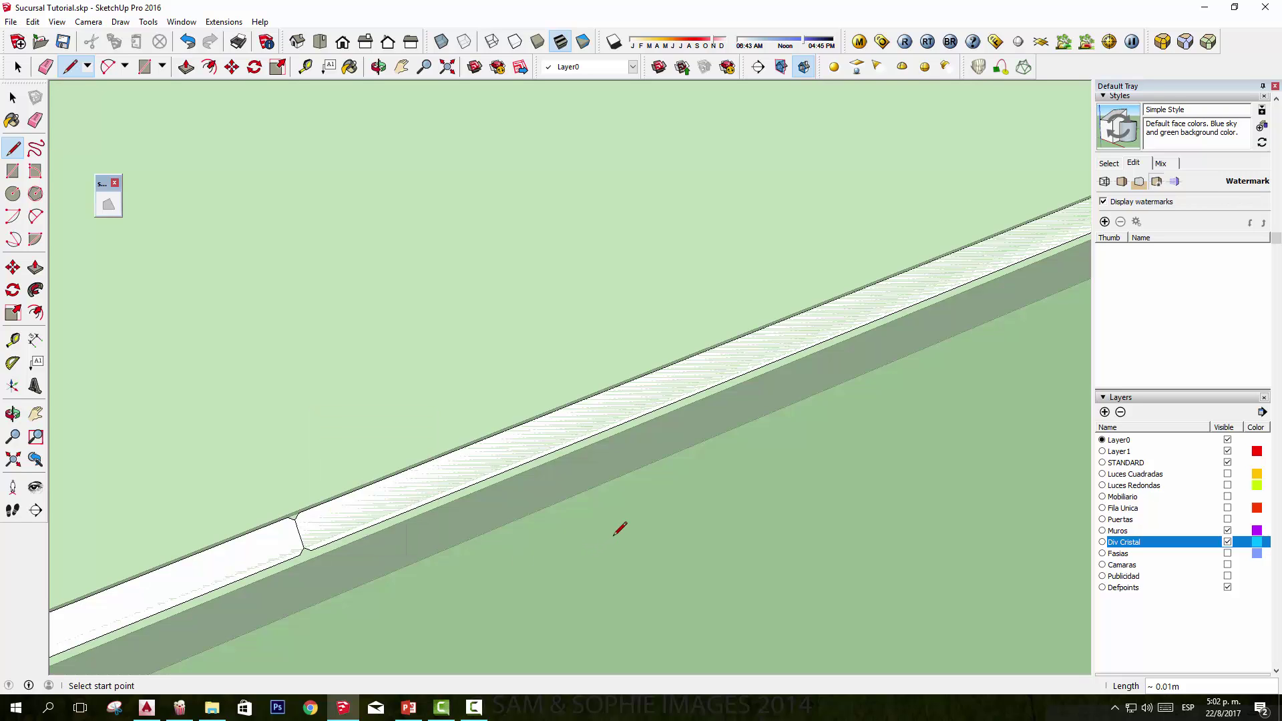
pyautogui.press('p')
pyautogui.moveTo(586, 427); pyautogui.dragTo(578, 221)
pyautogui.write('2.88')
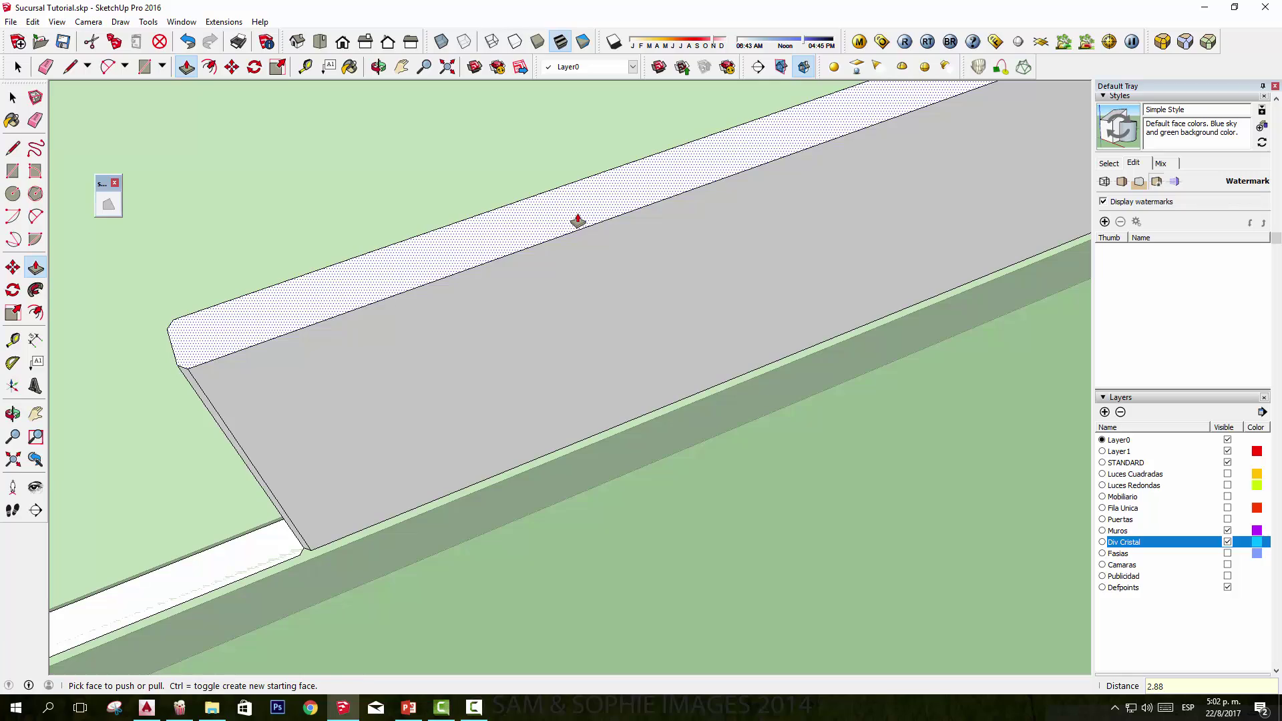
pyautogui.press('Return')
pyautogui.moveTo(518, 309); pyautogui.dragTo(667, 487, button='middle')
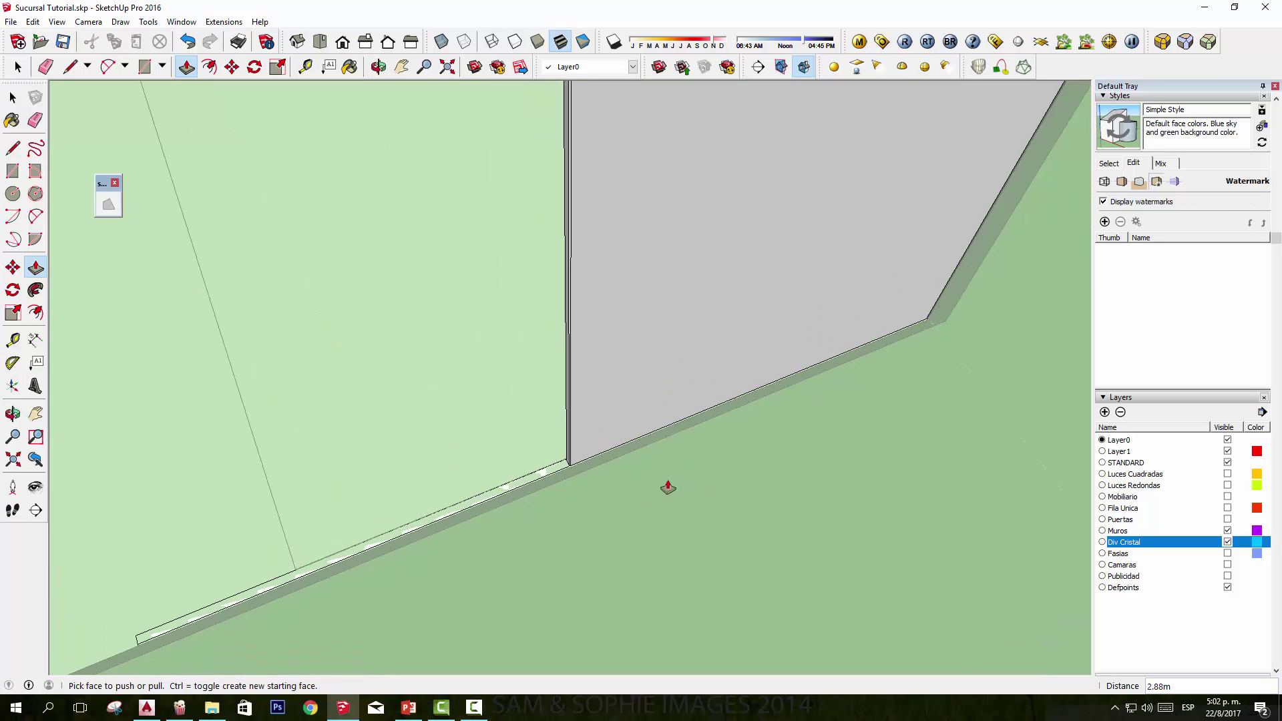
pyautogui.scroll(-5, 664, 501)
pyautogui.scroll(4, 877, 481)
pyautogui.scroll(3, 638, 444)
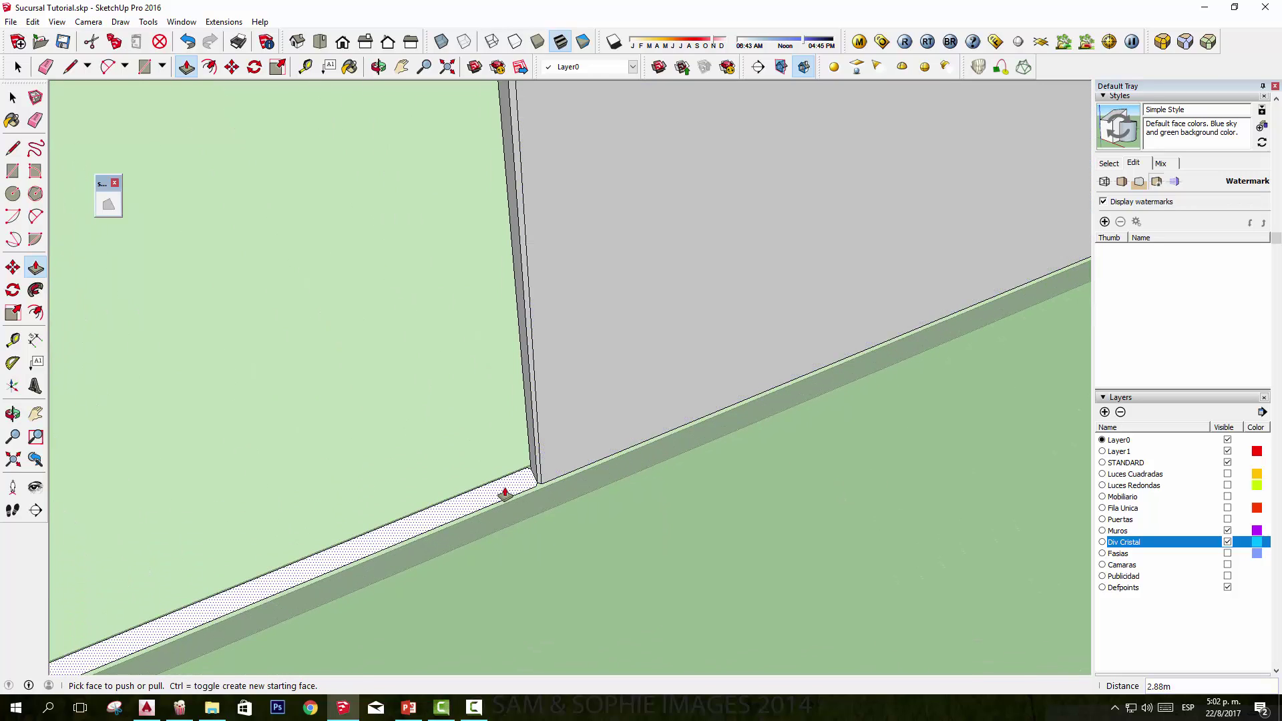
pyautogui.doubleClick(505, 494)
pyautogui.moveTo(601, 493)
pyautogui.mouseDown(button='middle')
pyautogui.moveTo(648, 496)
pyautogui.moveTo(853, 375)
pyautogui.moveTo(815, 352)
pyautogui.mouseUp(button='middle')
pyautogui.scroll(3, 679, 435)
pyautogui.scroll(2, 700, 436)
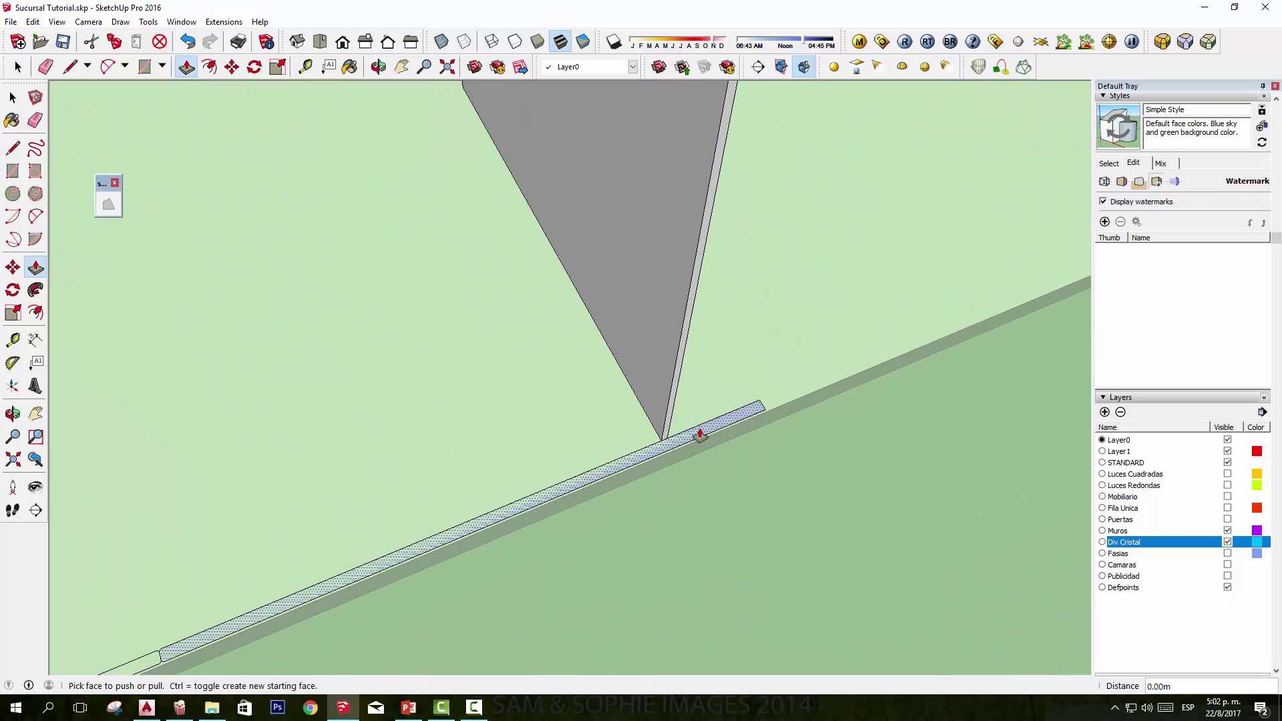
pyautogui.doubleClick(700, 435)
pyautogui.press('Escape')
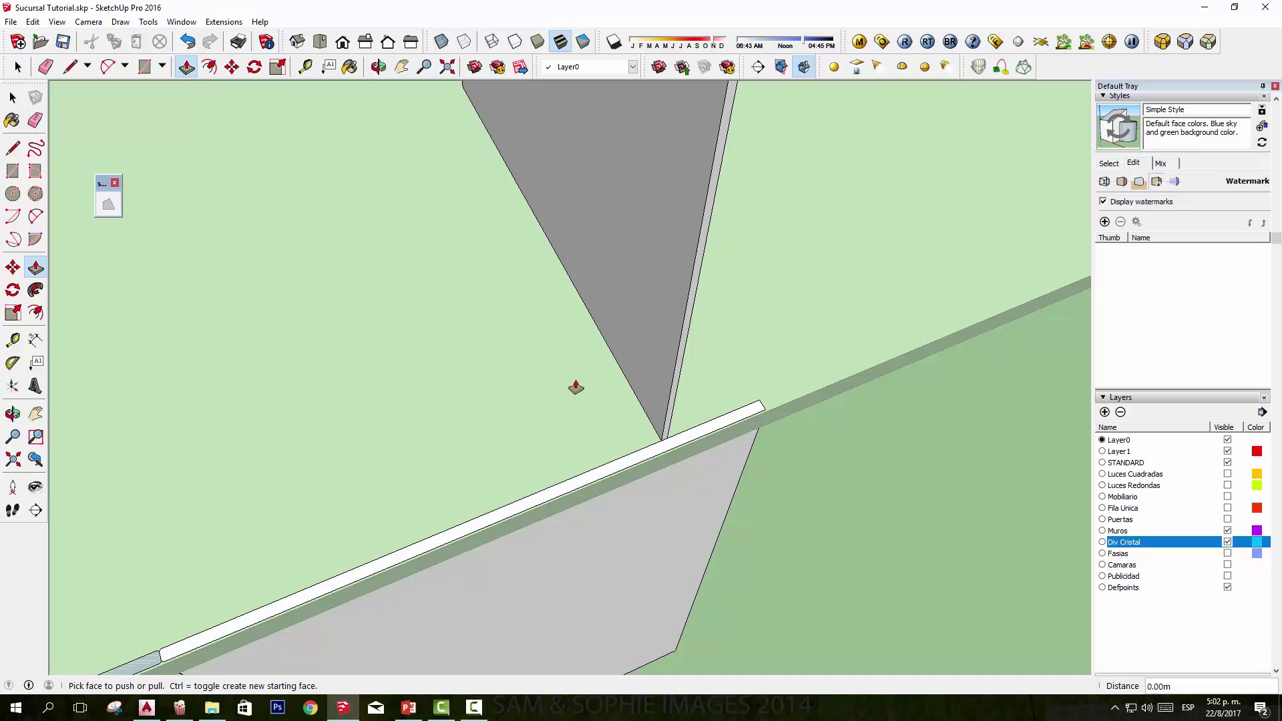
pyautogui.click(189, 47)
pyautogui.scroll(3, 801, 480)
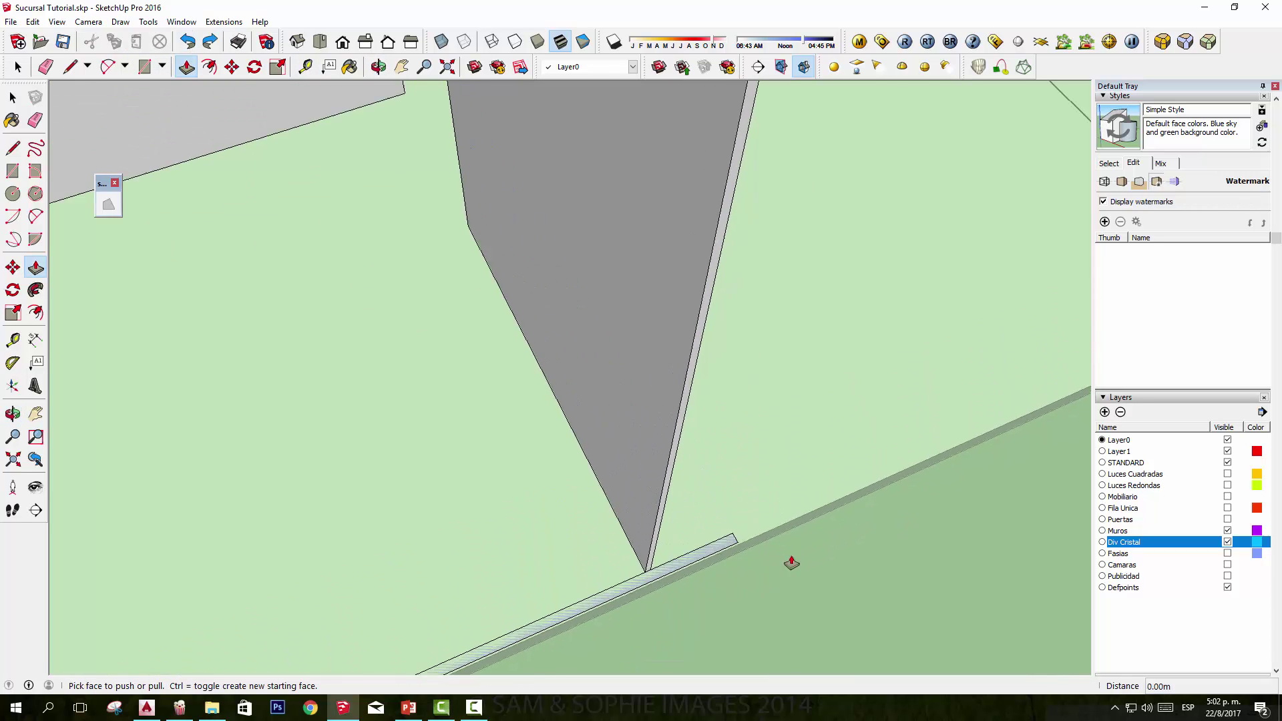
pyautogui.scroll(2, 768, 561)
pyautogui.moveTo(727, 558); pyautogui.dragTo(820, 151)
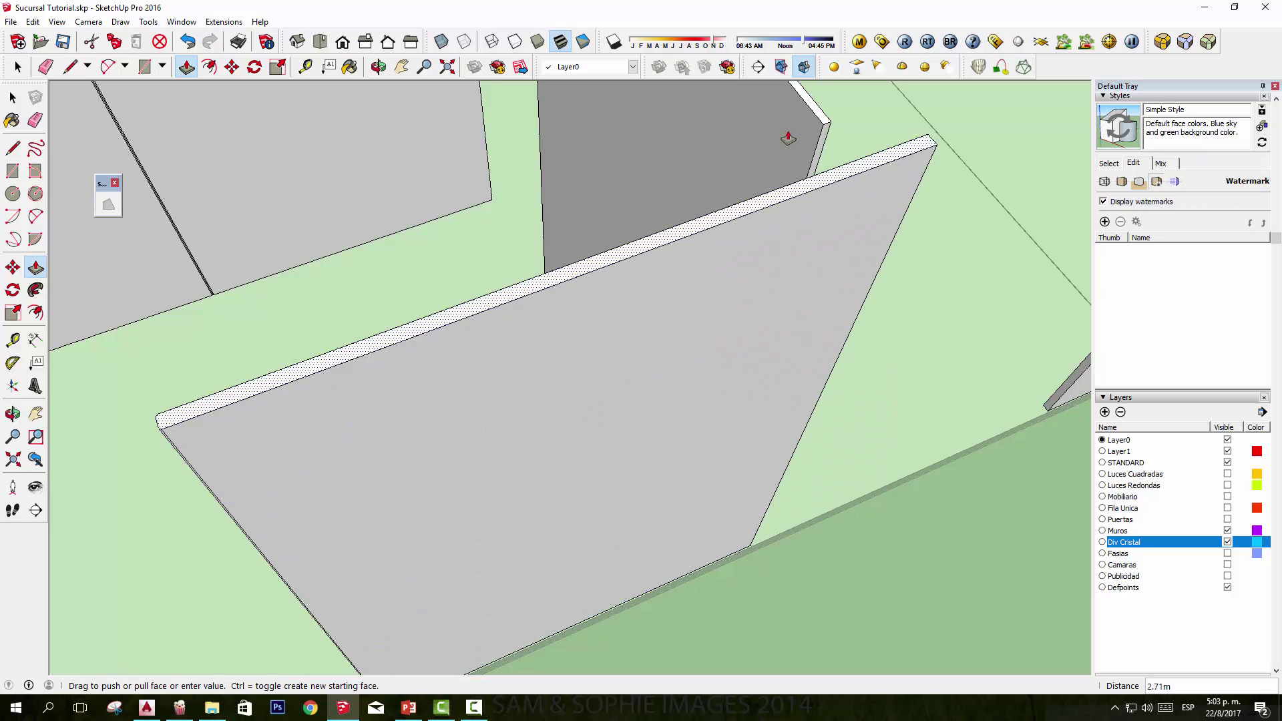
pyautogui.scroll(-5, 684, 455)
pyautogui.scroll(3, 804, 372)
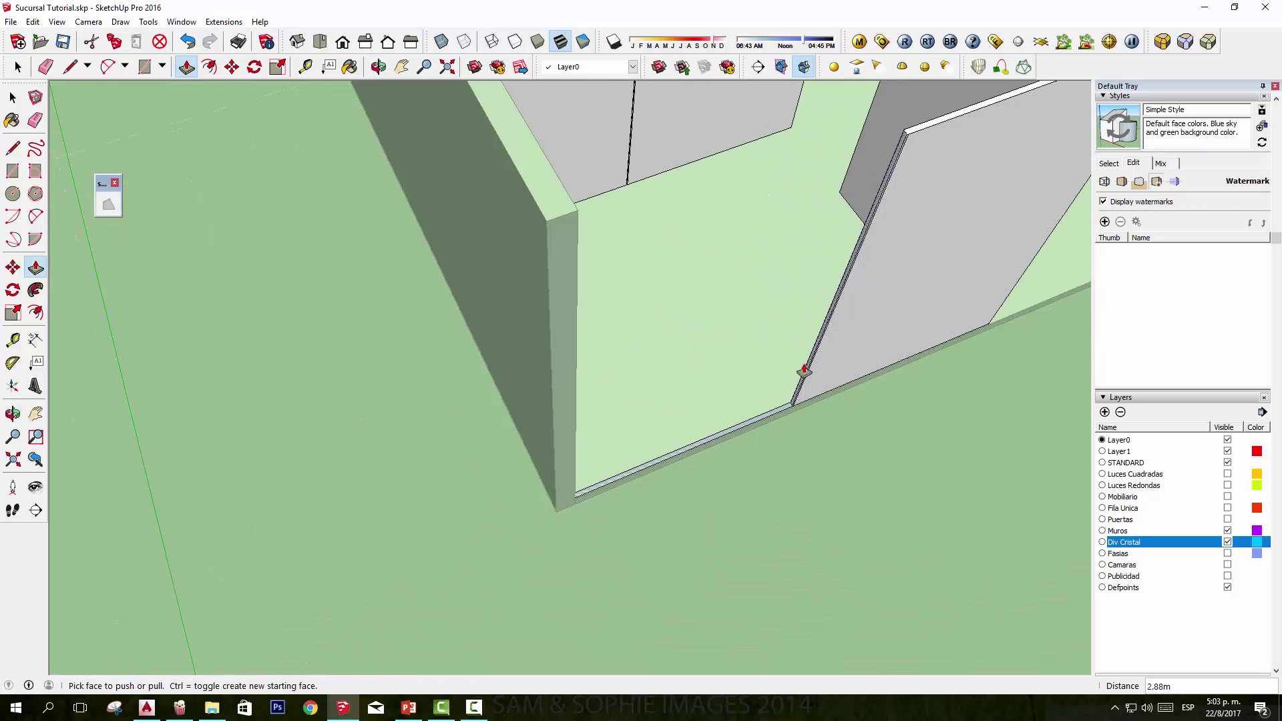
pyautogui.scroll(2, 779, 429)
pyautogui.scroll(-3, 982, 300)
pyautogui.scroll(3, 982, 209)
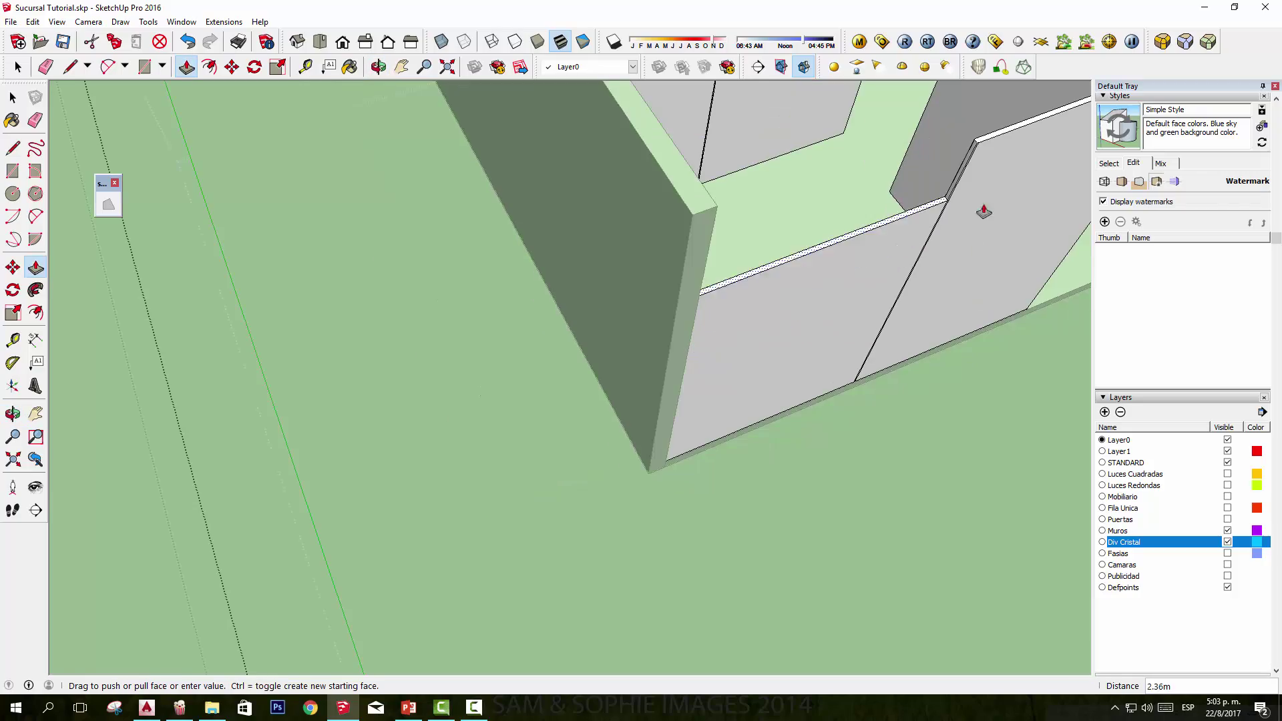
pyautogui.moveTo(982, 209); pyautogui.dragTo(1038, 128)
pyautogui.moveTo(1039, 128)
pyautogui.mouseDown(button='middle')
pyautogui.moveTo(530, 498)
pyautogui.moveTo(504, 458)
pyautogui.moveTo(400, 372)
pyautogui.mouseUp(button='middle')
pyautogui.scroll(-3, 729, 358)
pyautogui.moveTo(729, 358)
pyautogui.mouseDown(button='middle')
pyautogui.moveTo(587, 451)
pyautogui.moveTo(572, 338)
pyautogui.moveTo(723, 298)
pyautogui.mouseUp(button='middle')
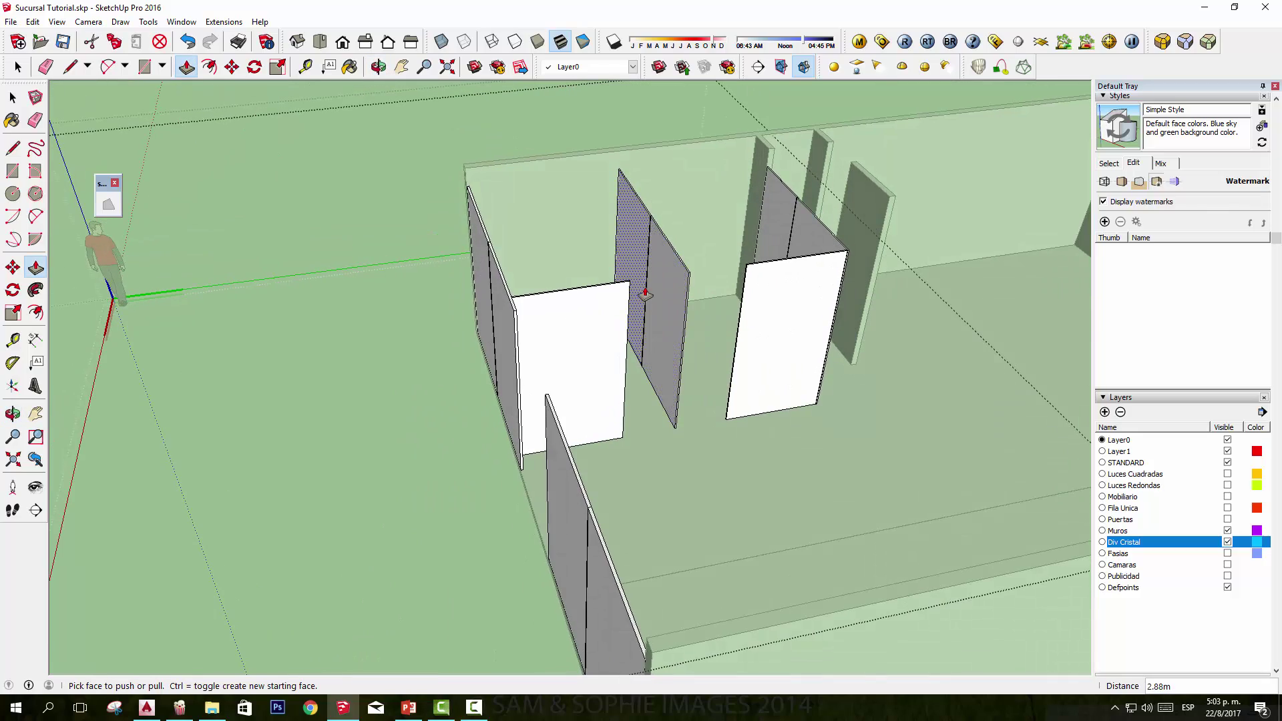
pyautogui.moveTo(643, 297)
pyautogui.mouseDown(button='middle')
pyautogui.moveTo(675, 321)
pyautogui.moveTo(798, 327)
pyautogui.mouseUp(button='middle')
pyautogui.scroll(3, 567, 306)
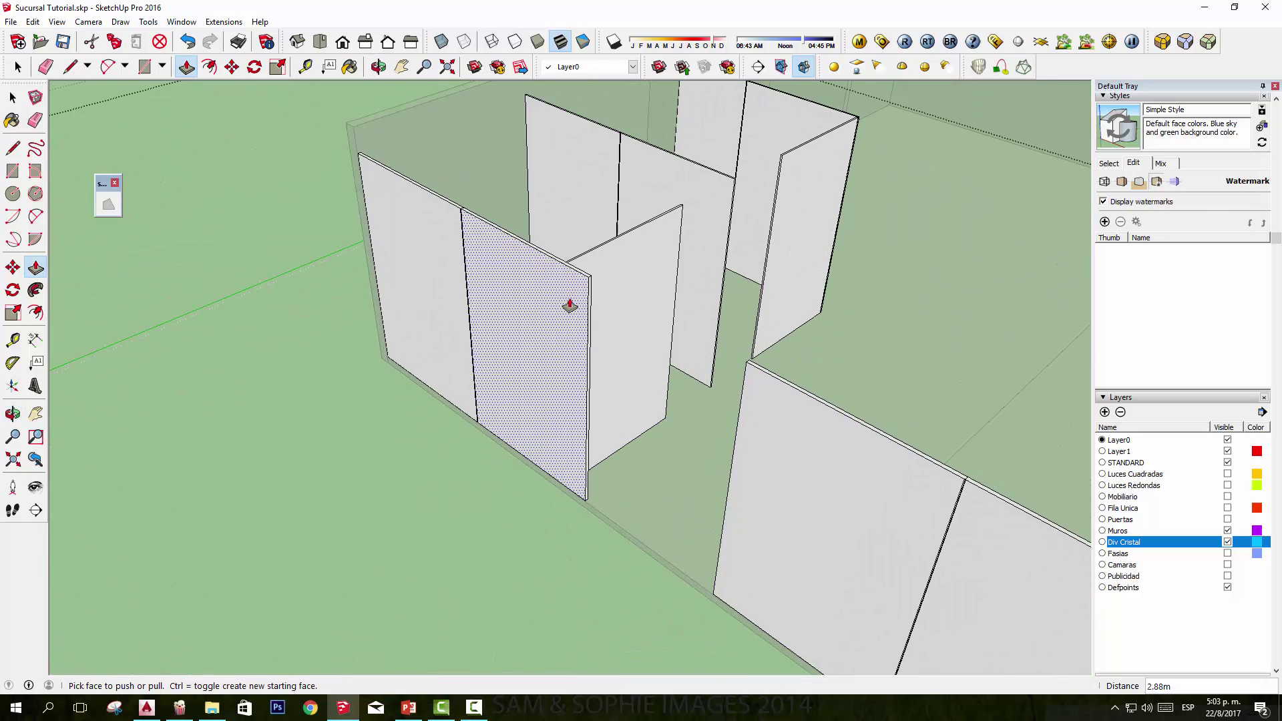
pyautogui.moveTo(730, 438)
pyautogui.mouseDown(button='middle')
pyautogui.moveTo(595, 454)
pyautogui.moveTo(677, 391)
pyautogui.mouseUp(button='middle')
pyautogui.scroll(-2, 677, 392)
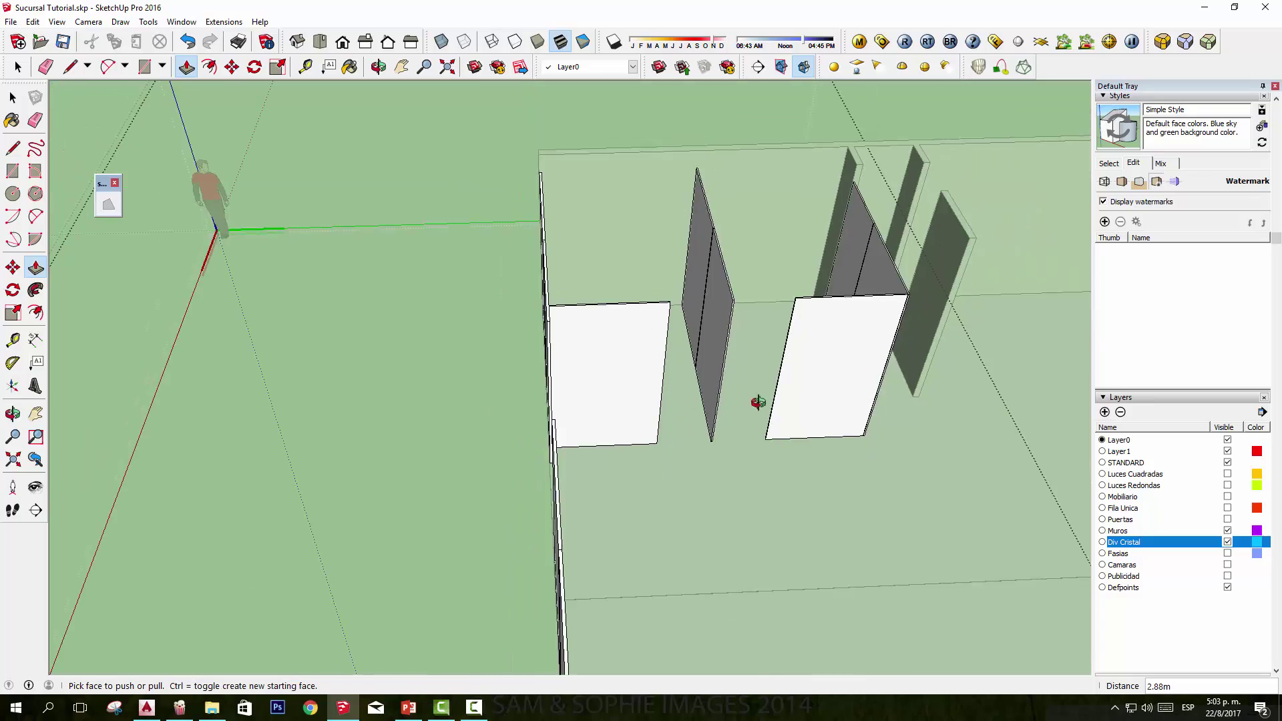
pyautogui.moveTo(758, 406)
pyautogui.mouseDown(button='middle')
pyautogui.moveTo(458, 298)
pyautogui.moveTo(313, 357)
pyautogui.moveTo(301, 337)
pyautogui.mouseUp(button='middle')
pyautogui.scroll(2, 309, 332)
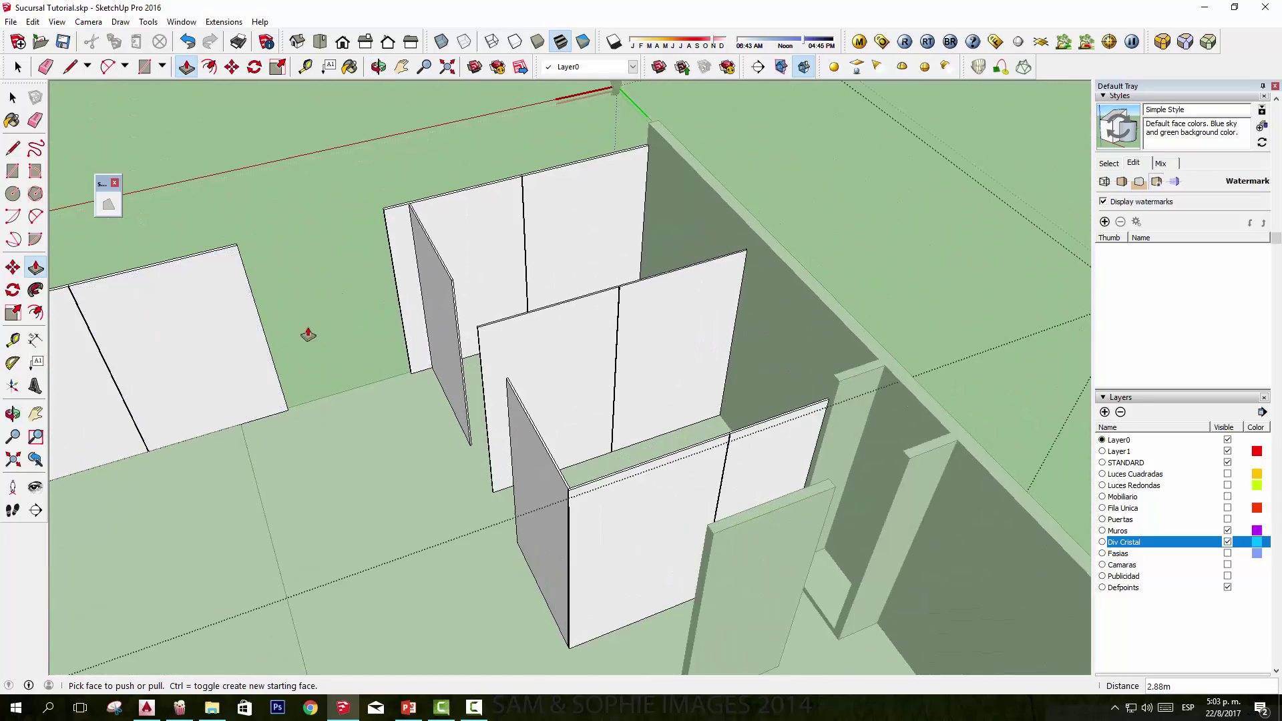
pyautogui.scroll(2, 534, 438)
pyautogui.moveTo(534, 438); pyautogui.dragTo(833, 467, button='middle')
pyautogui.press('p')
pyautogui.scroll(3, 833, 467)
pyautogui.scroll(3, 778, 301)
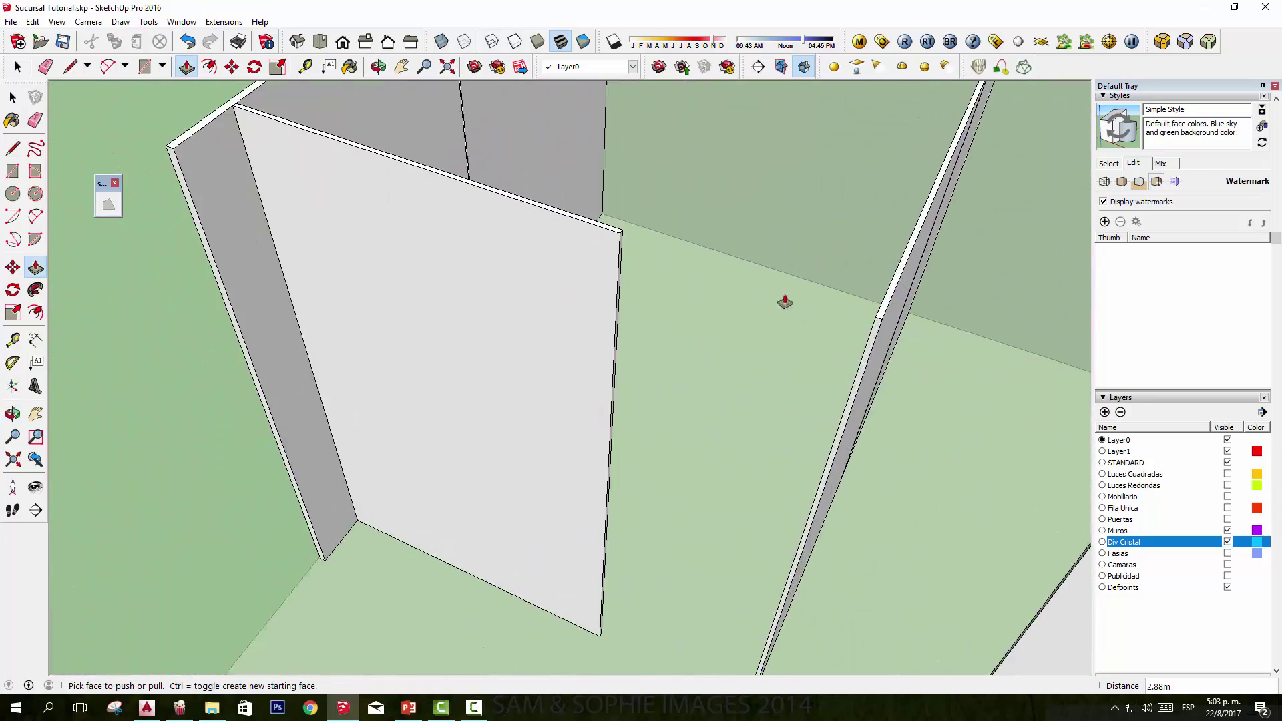
pyautogui.moveTo(778, 301)
pyautogui.mouseDown(button='middle')
pyautogui.moveTo(724, 346)
pyautogui.moveTo(607, 192)
pyautogui.mouseUp(button='middle')
pyautogui.scroll(2, 756, 368)
pyautogui.scroll(2, 530, 241)
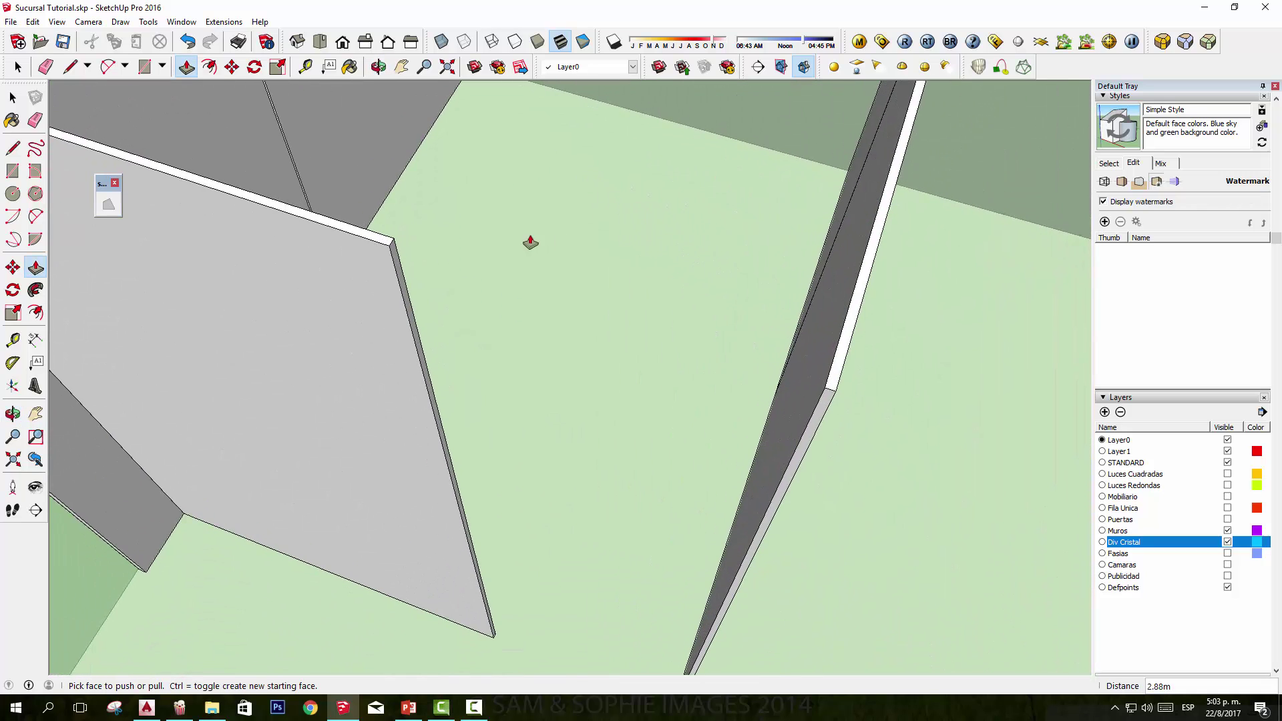
pyautogui.scroll(2, 483, 252)
pyautogui.moveTo(483, 252); pyautogui.dragTo(561, 281, button='middle')
# Step: Draw a thin rectangle bridging the first gap between the partition wall tops
pyautogui.press('r')
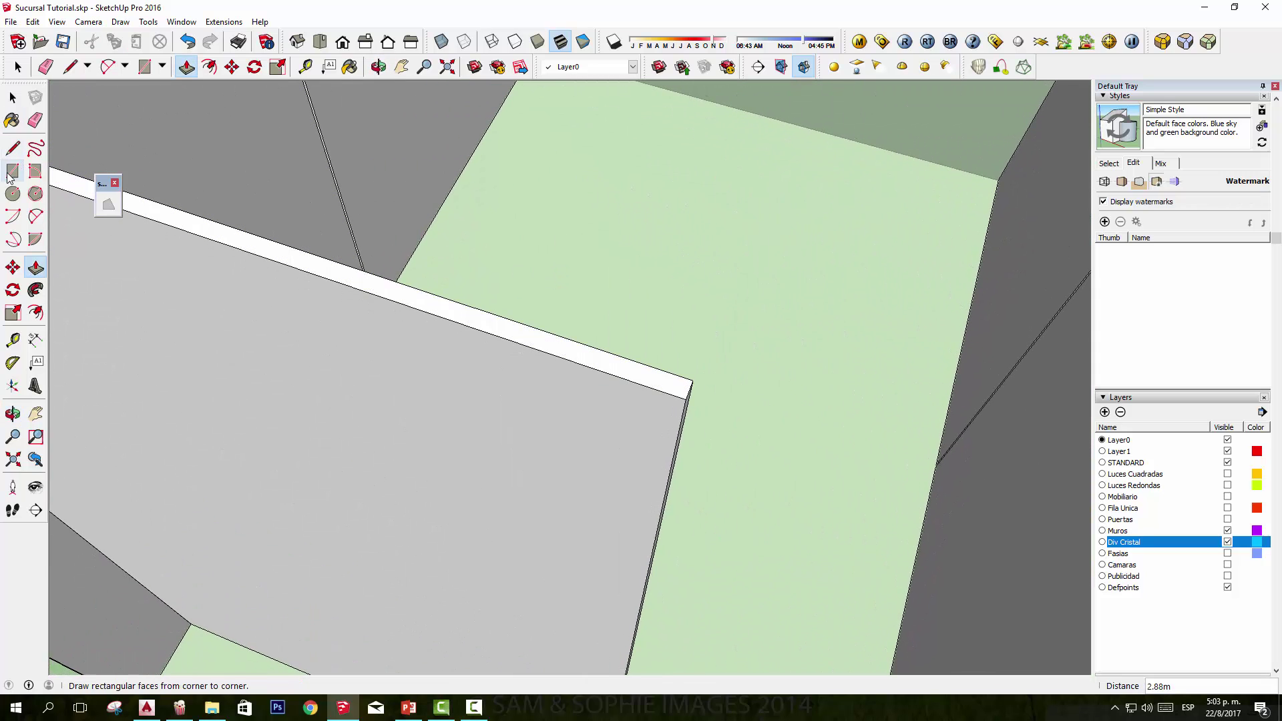
pyautogui.click(691, 390)
pyautogui.moveTo(692, 390)
pyautogui.mouseDown(button='middle')
pyautogui.moveTo(646, 383)
pyautogui.moveTo(664, 381)
pyautogui.mouseUp(button='middle')
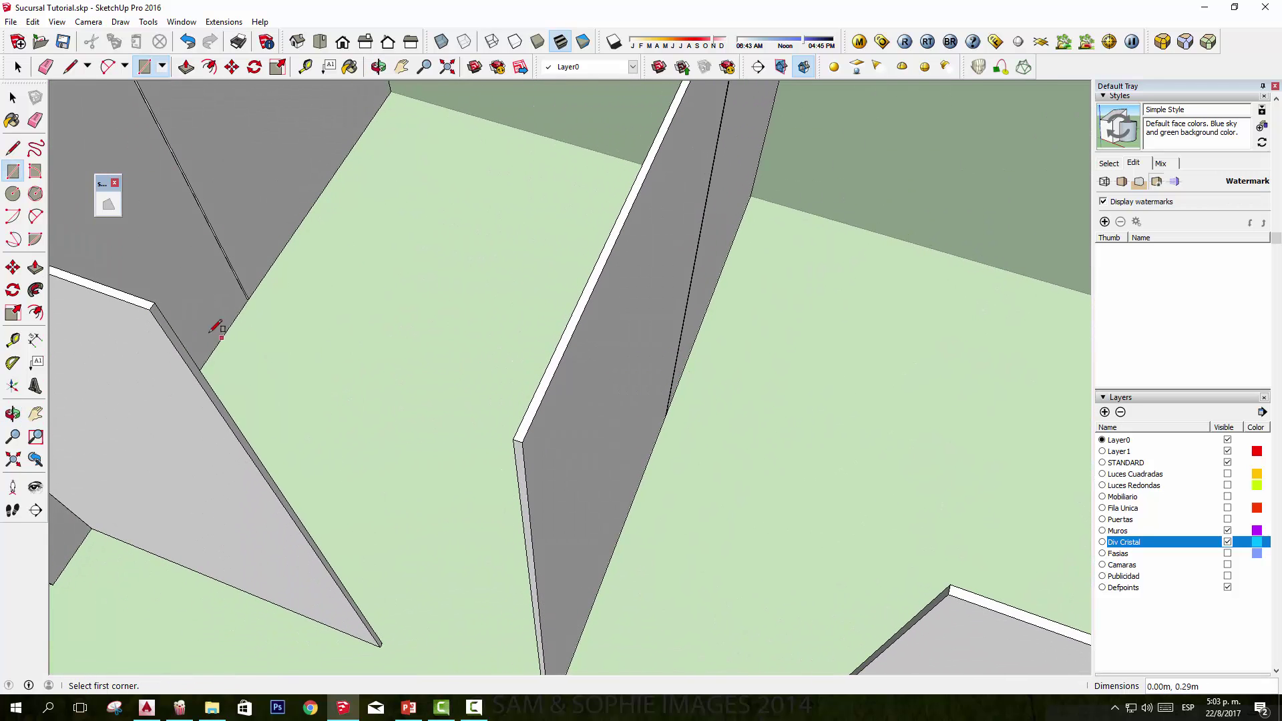
pyautogui.moveTo(199, 308); pyautogui.dragTo(375, 307, button='middle')
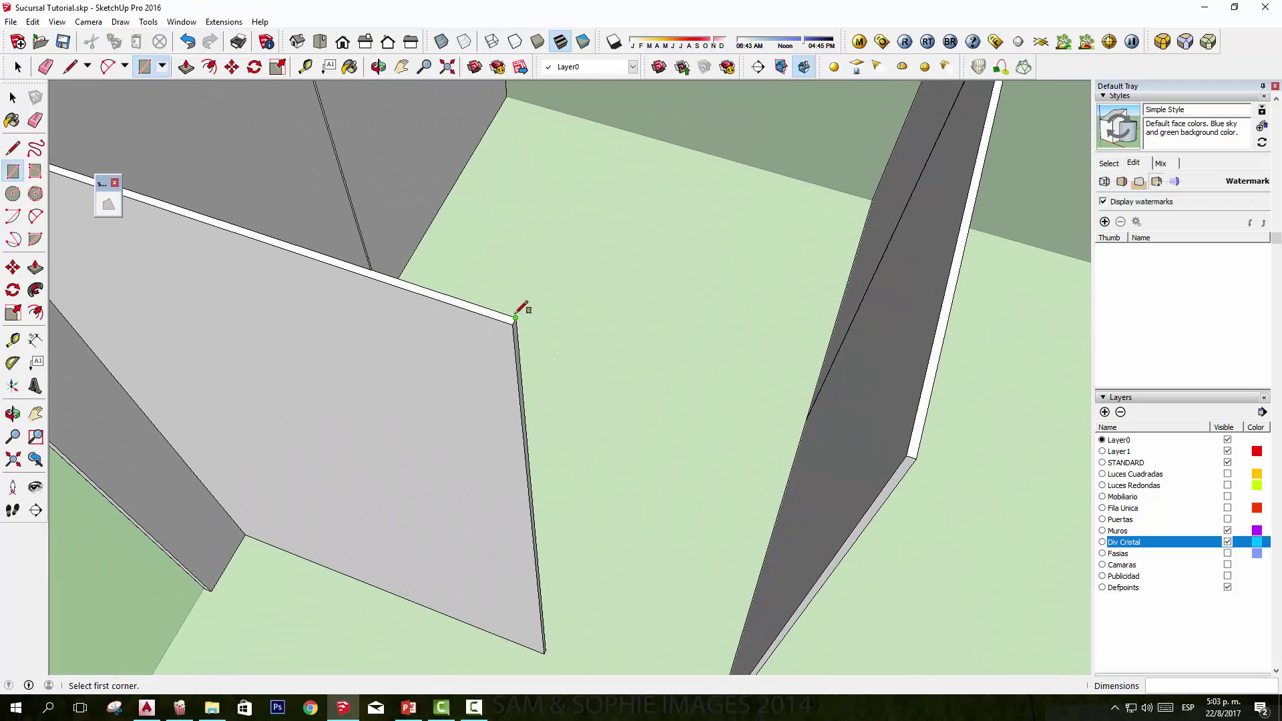
pyautogui.click(914, 454)
# Step: Draw a second thin strip from wall corner to wall corner across the next gap
pyautogui.moveTo(915, 451); pyautogui.dragTo(761, 434, button='middle')
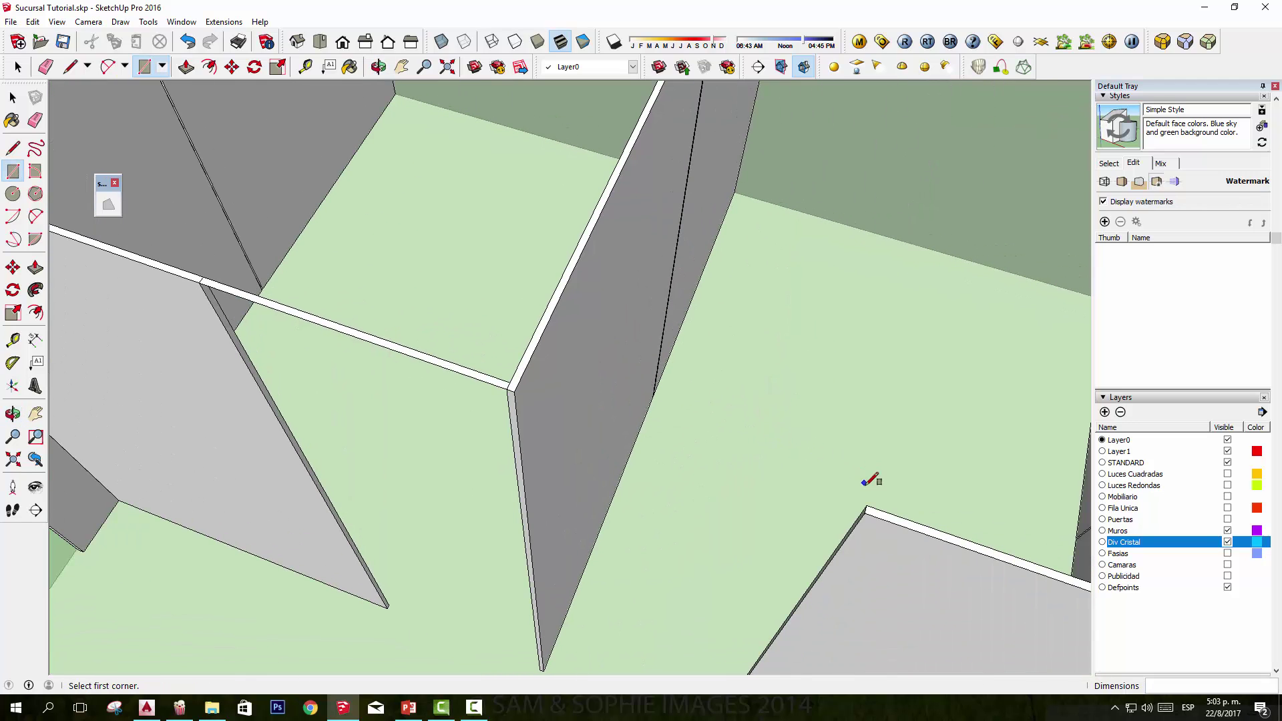
pyautogui.click(866, 507)
pyautogui.click(514, 390)
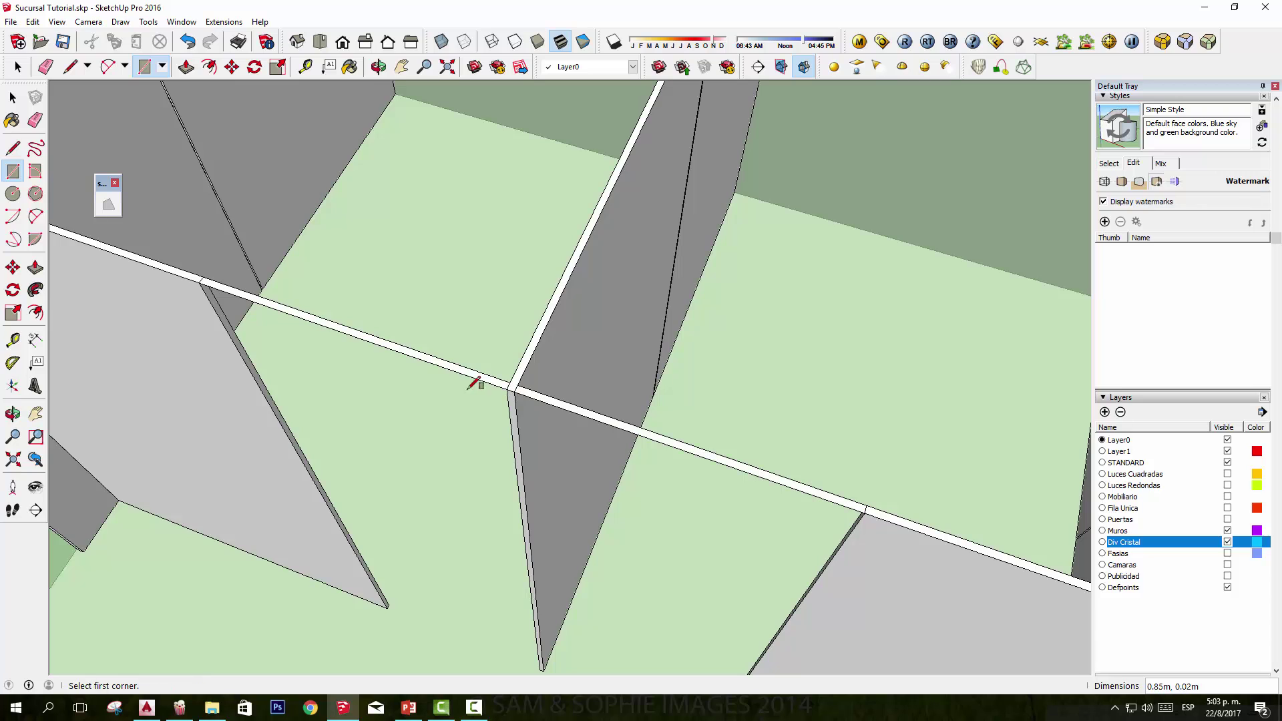
pyautogui.keyDown('shift'); pyautogui.moveTo(456, 363); pyautogui.dragTo(641, 201, button='middle'); pyautogui.keyUp('shift')
pyautogui.scroll(3, 641, 352)
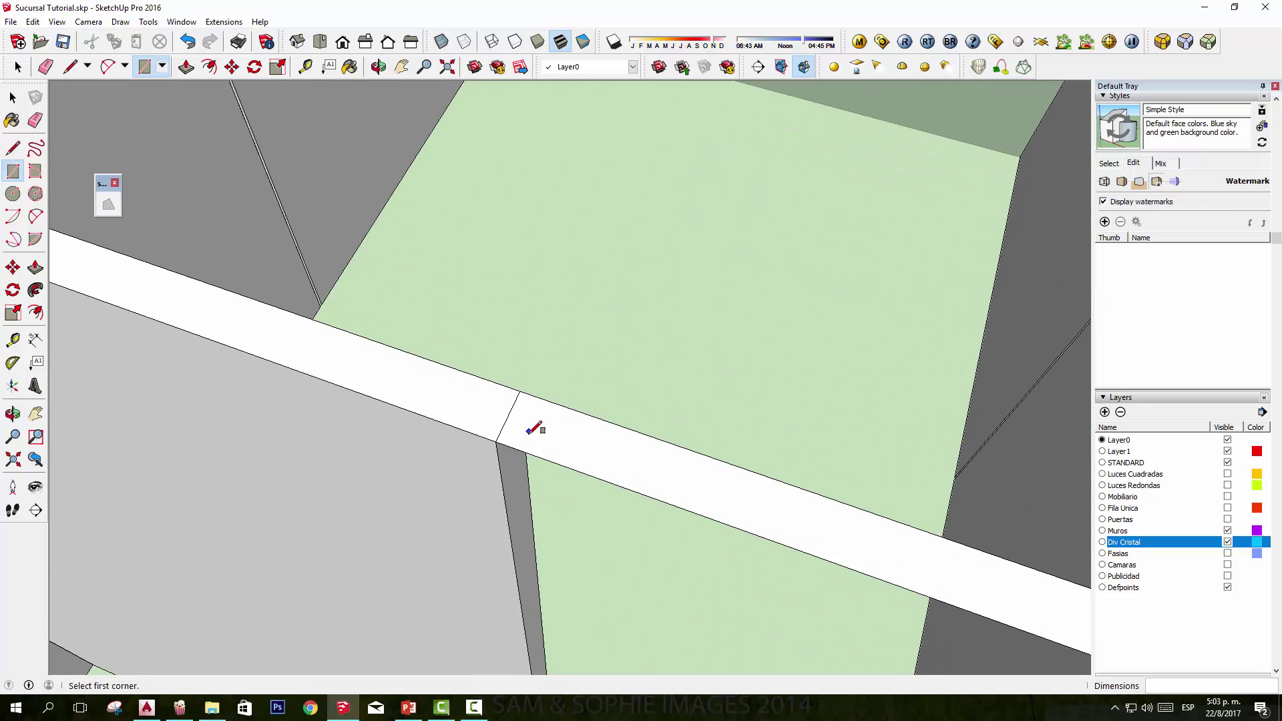
pyautogui.scroll(1, 531, 434)
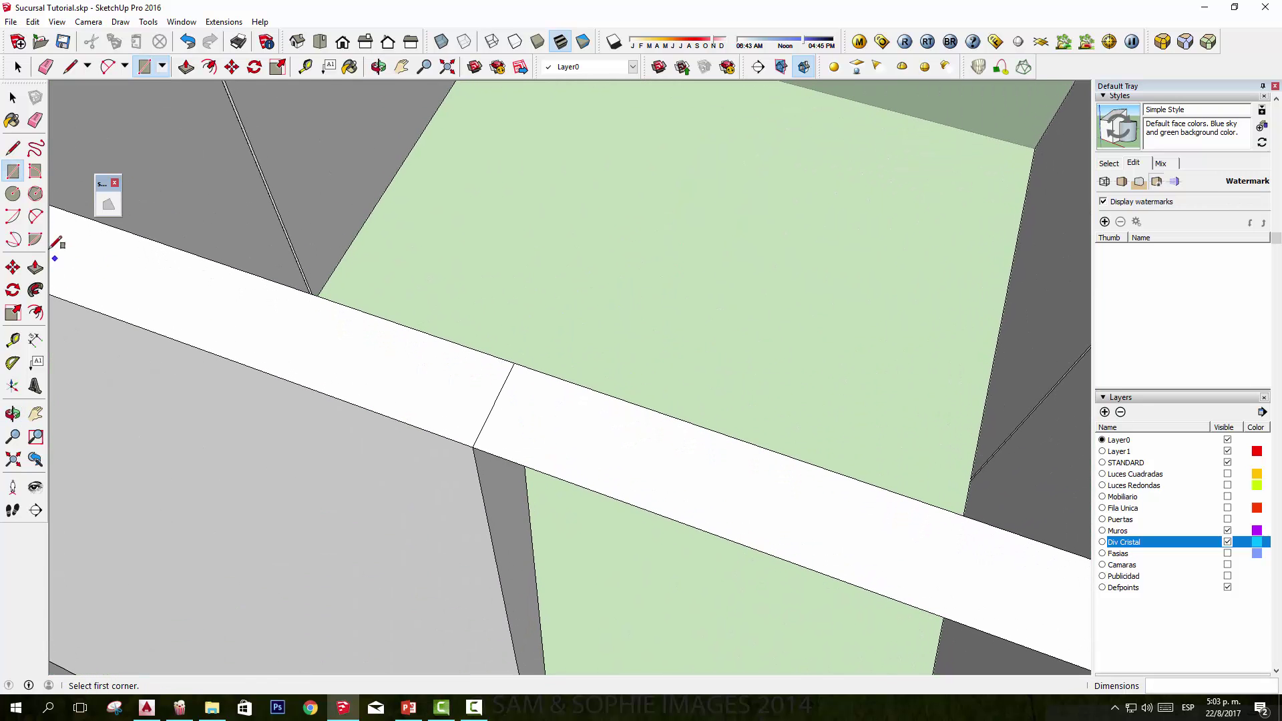
pyautogui.click(15, 152)
pyautogui.scroll(1, 518, 394)
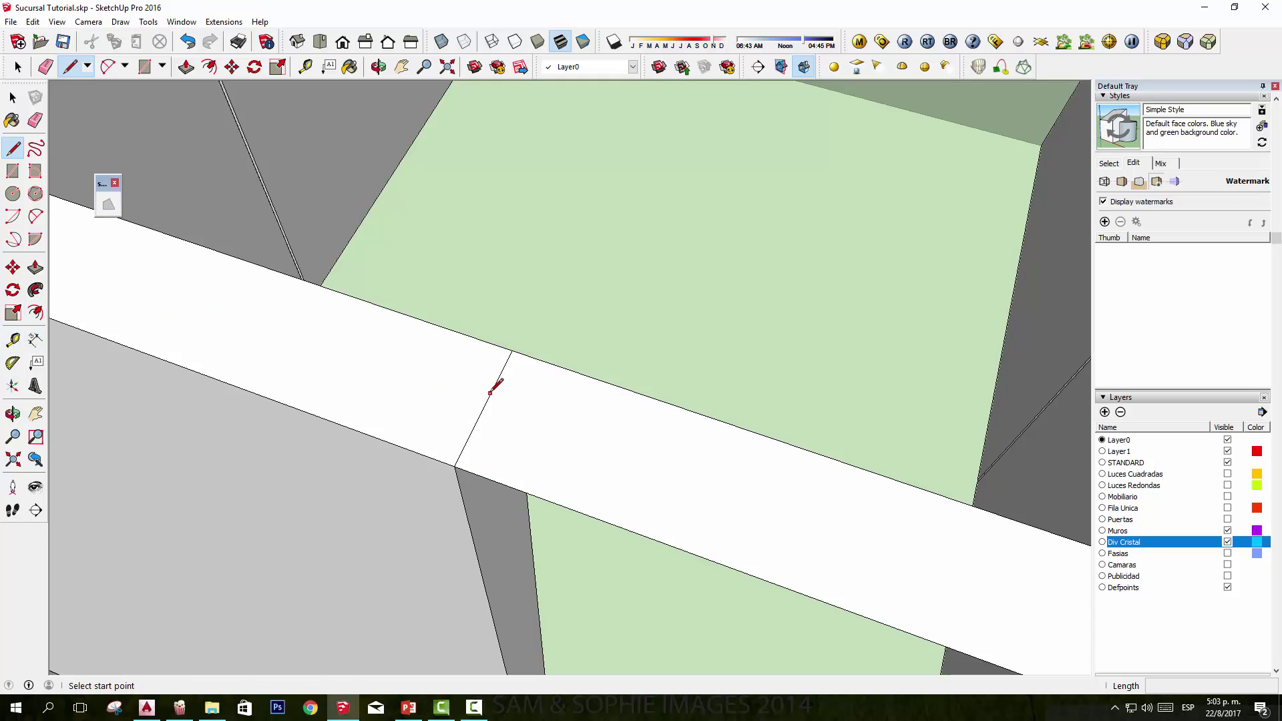
# Step: Place a guide 0.005 from the strip's joint edge and draw a line there
pyautogui.click(13, 339)
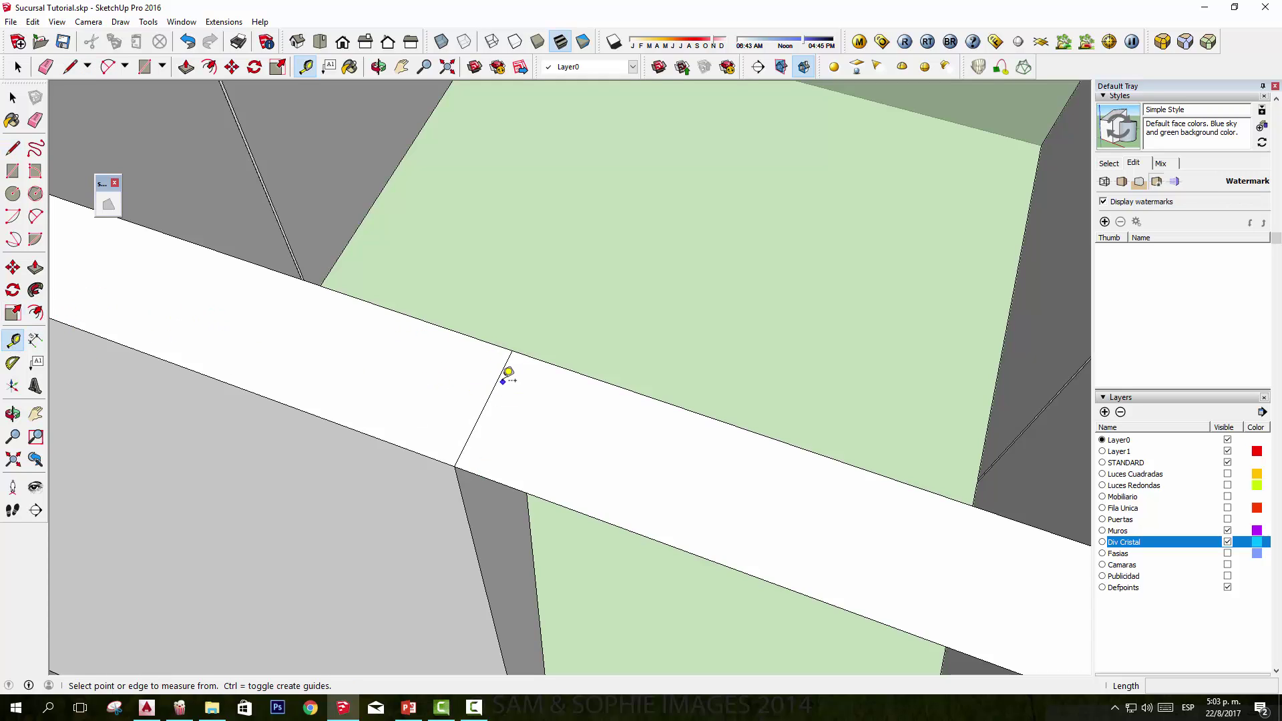
pyautogui.click(497, 379)
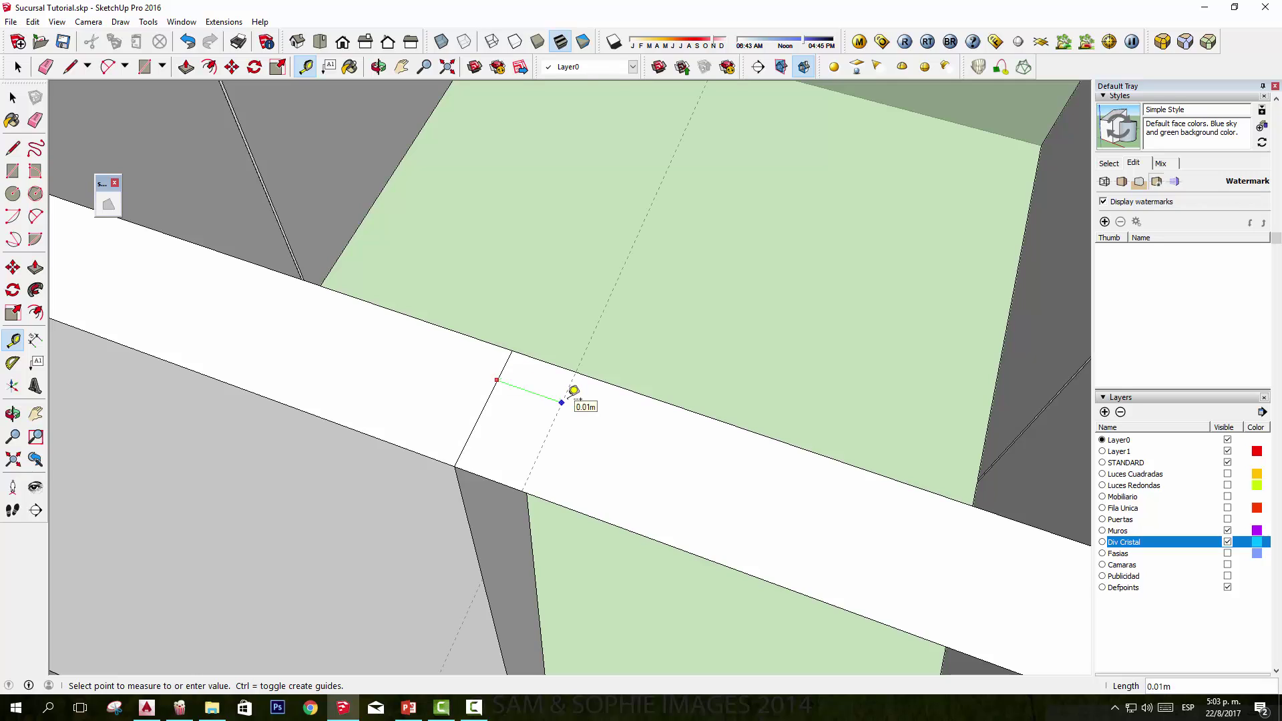
pyautogui.write('.005')
pyautogui.press('Return')
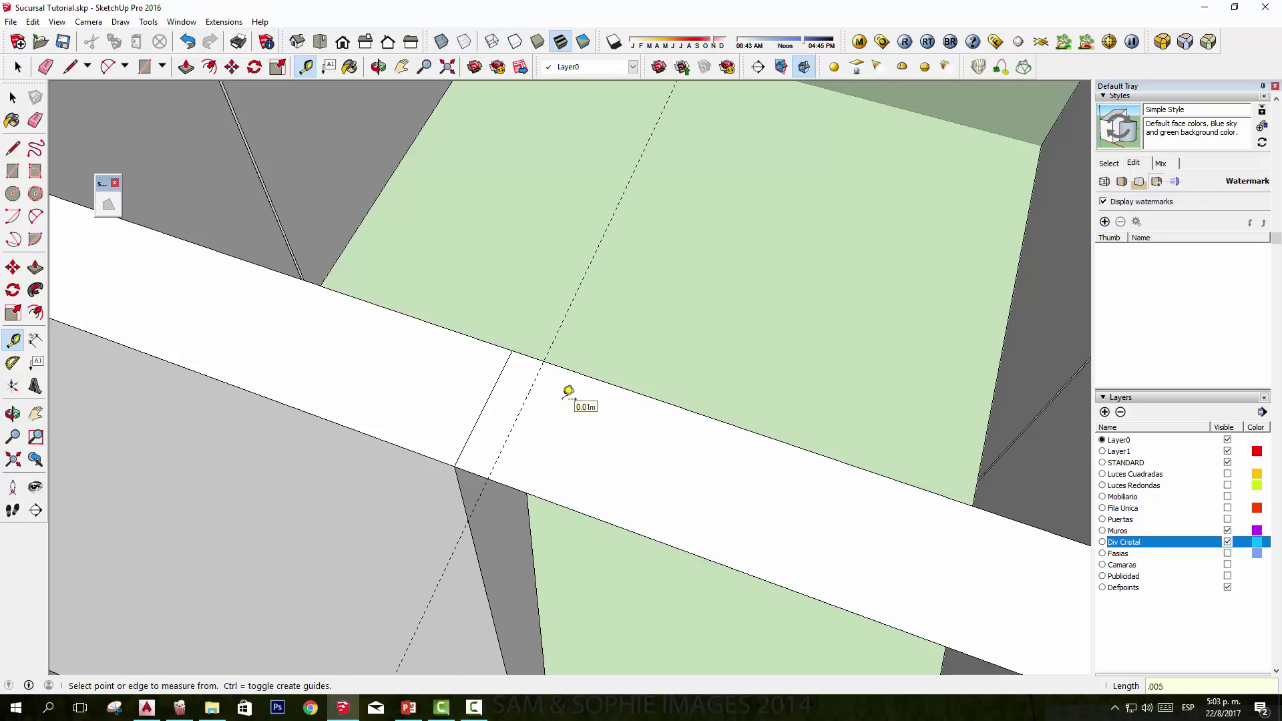
pyautogui.click(13, 148)
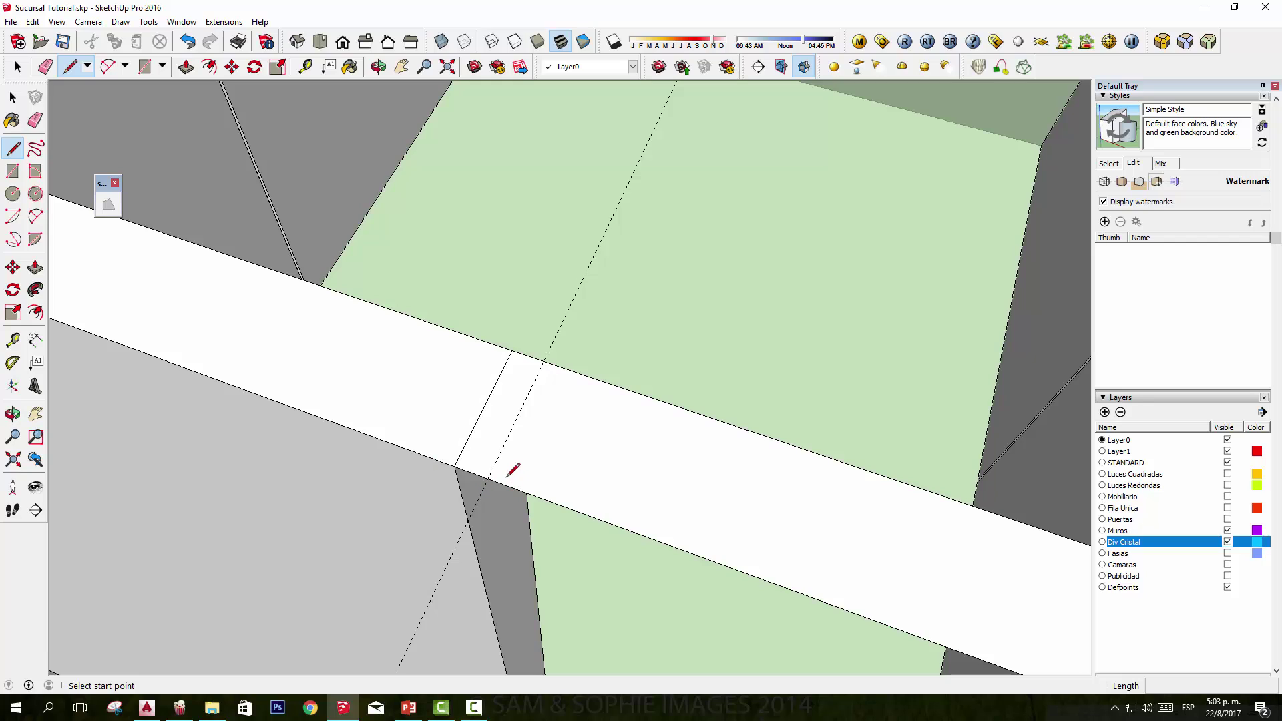
pyautogui.click(487, 478)
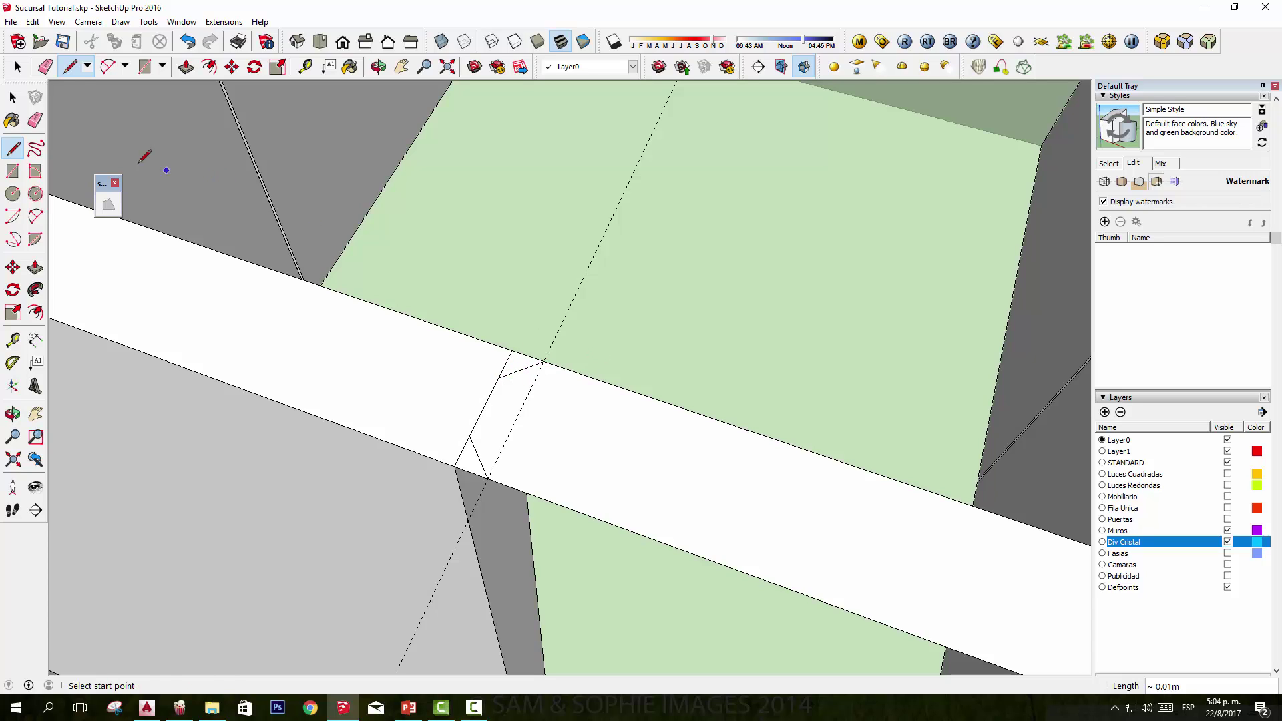
# Step: Erase the band edge and the short diagonal edge across the joint
pyautogui.press('e')
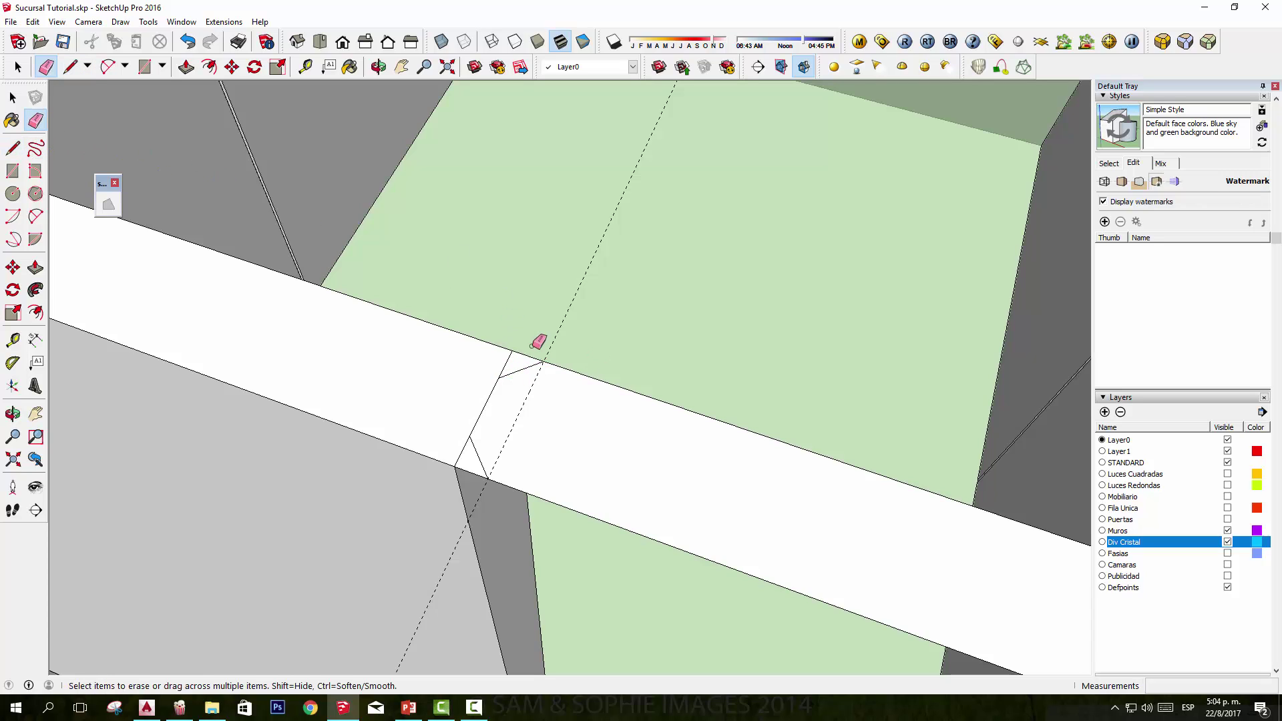
pyautogui.click(531, 356)
pyautogui.click(479, 466)
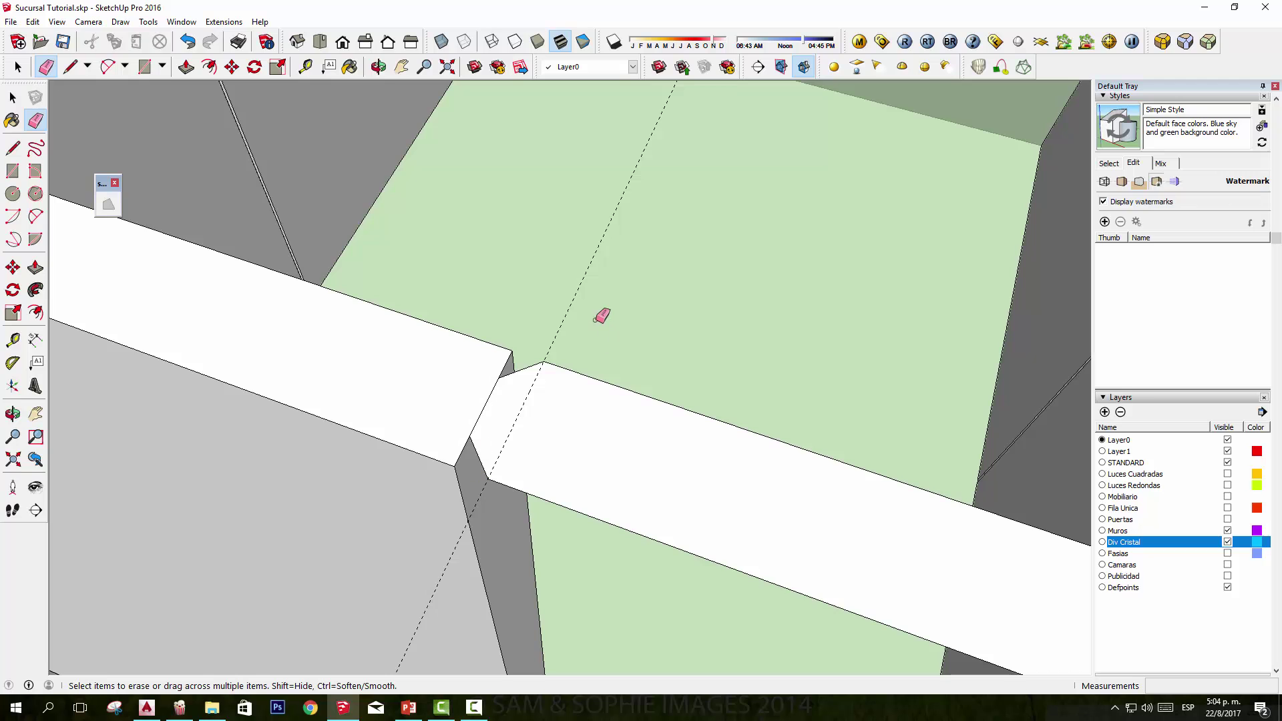
pyautogui.scroll(-5, 867, 380)
# Step: Draw an edge at the band corner where the white beams cross and erase the stray short line
pyautogui.moveTo(867, 381); pyautogui.dragTo(738, 419, button='middle')
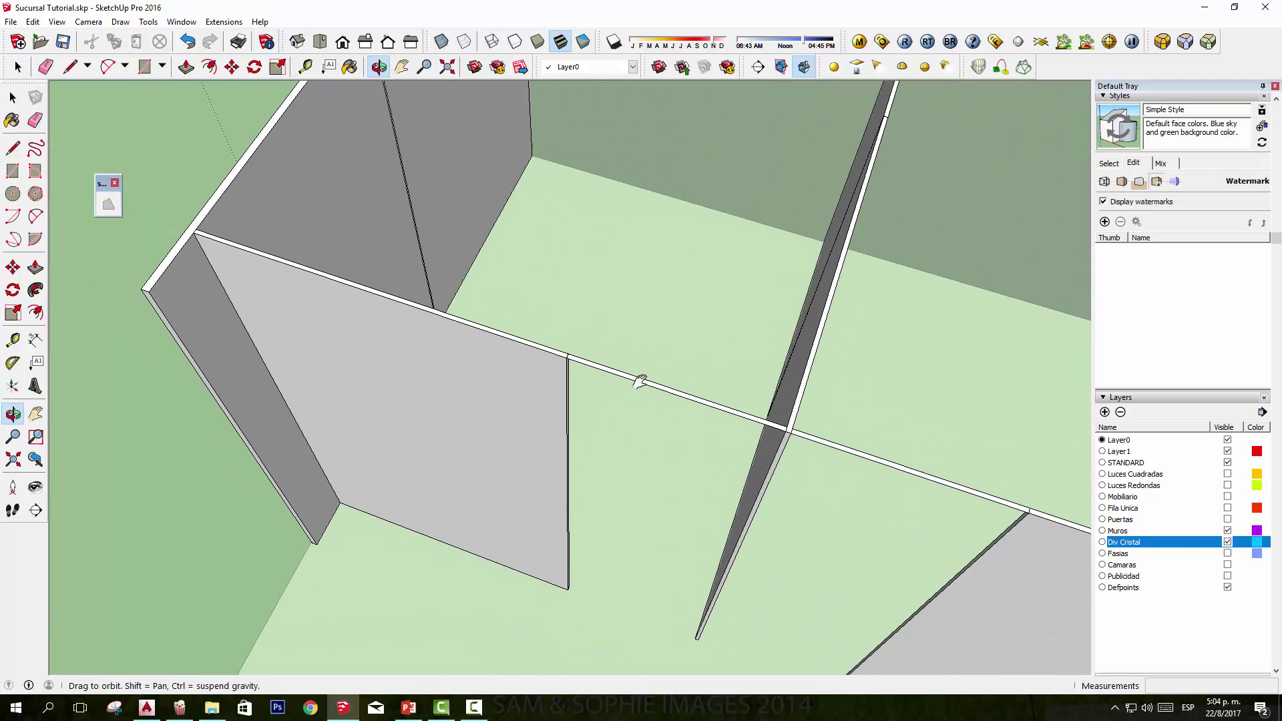
pyautogui.scroll(3, 738, 420)
pyautogui.scroll(2, 708, 427)
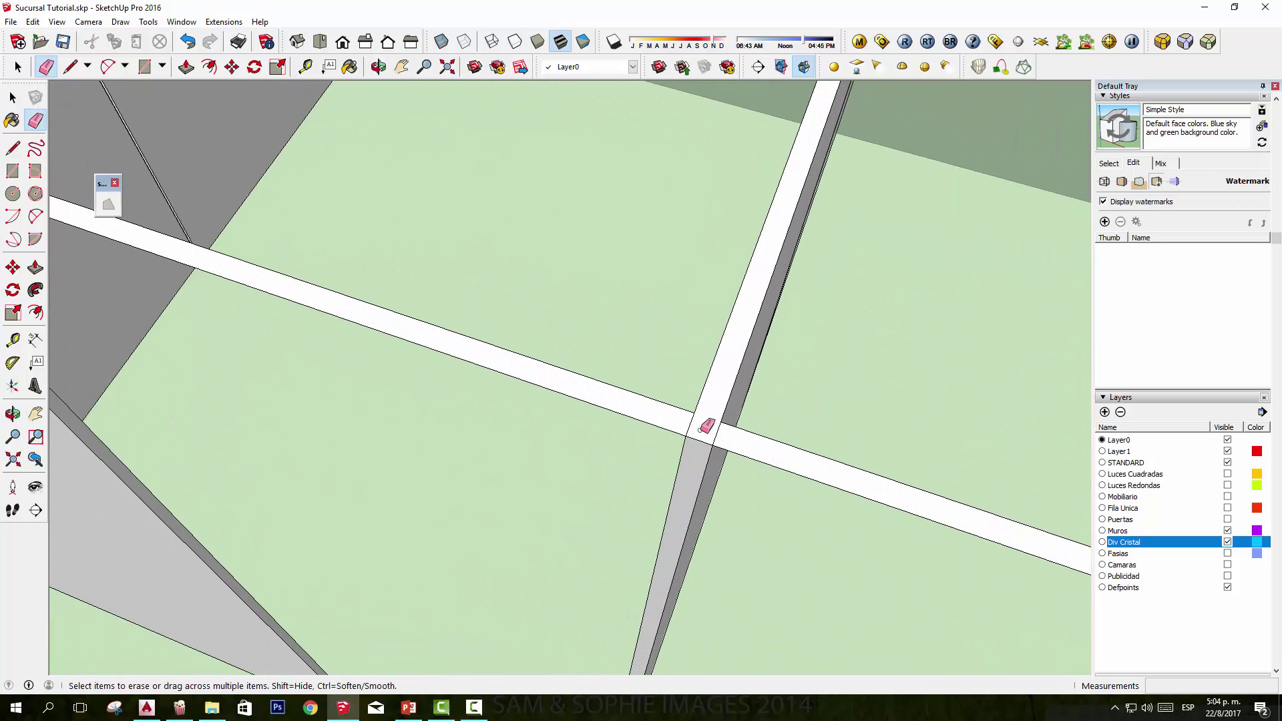
pyautogui.scroll(2, 704, 427)
pyautogui.scroll(5, 738, 372)
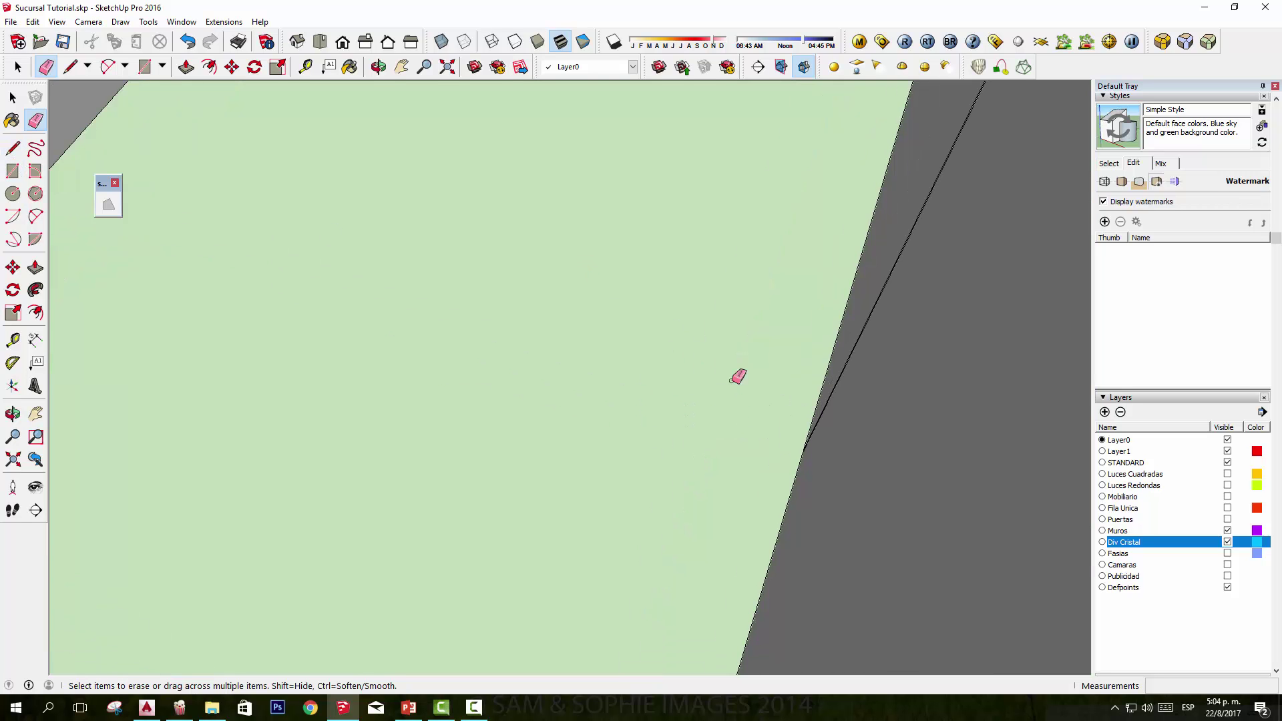
pyautogui.scroll(2, 766, 413)
pyautogui.scroll(-4, 766, 413)
pyautogui.moveTo(850, 466); pyautogui.dragTo(635, 387, button='middle')
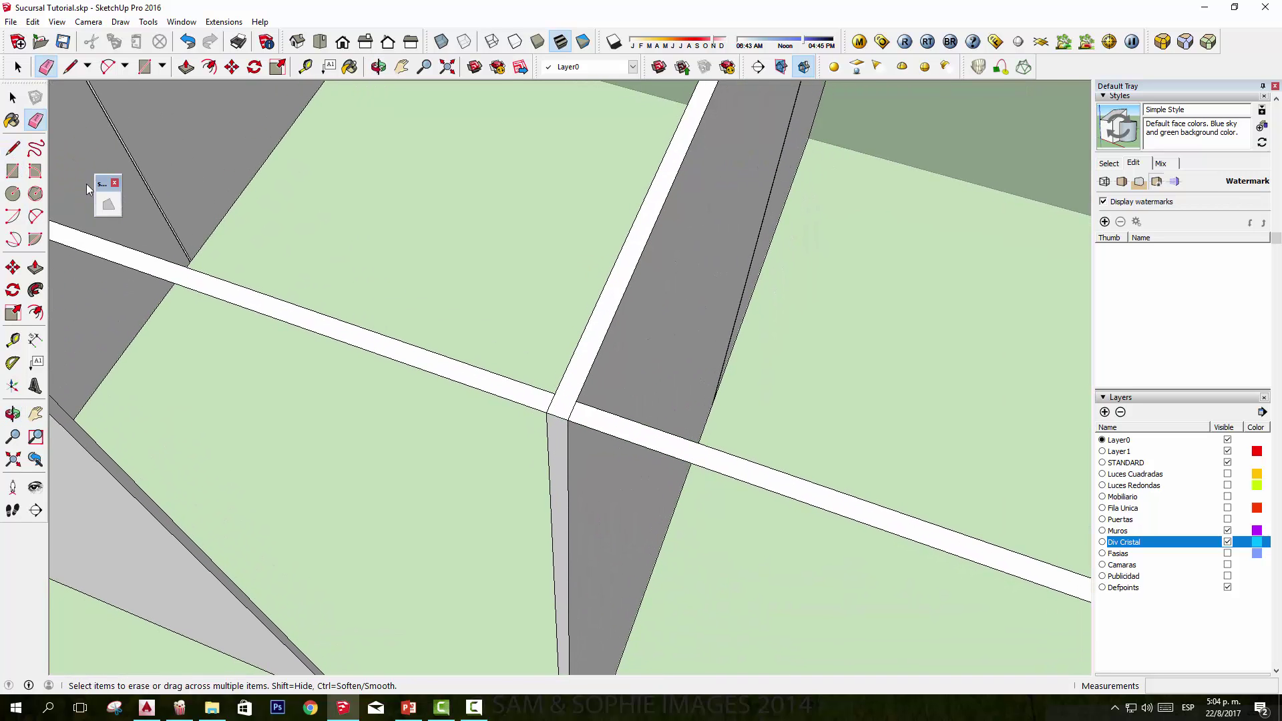
pyautogui.click(13, 148)
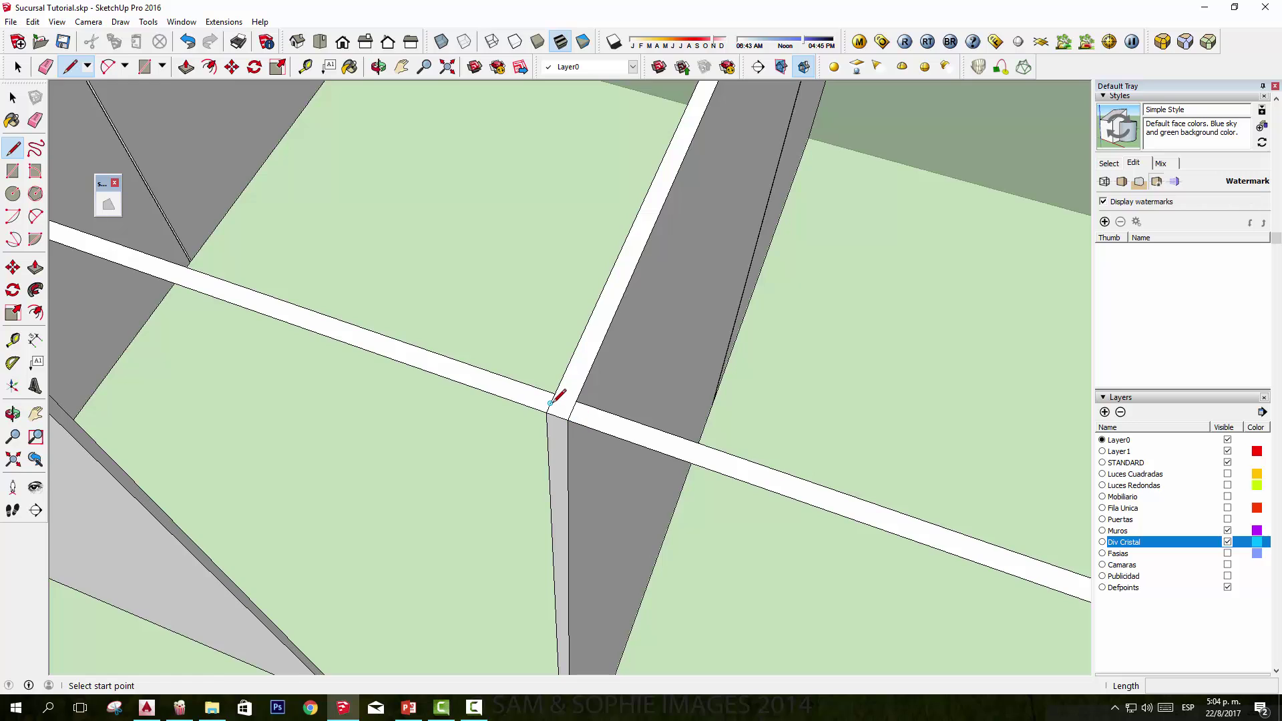
pyautogui.scroll(1, 550, 403)
pyautogui.scroll(2, 551, 397)
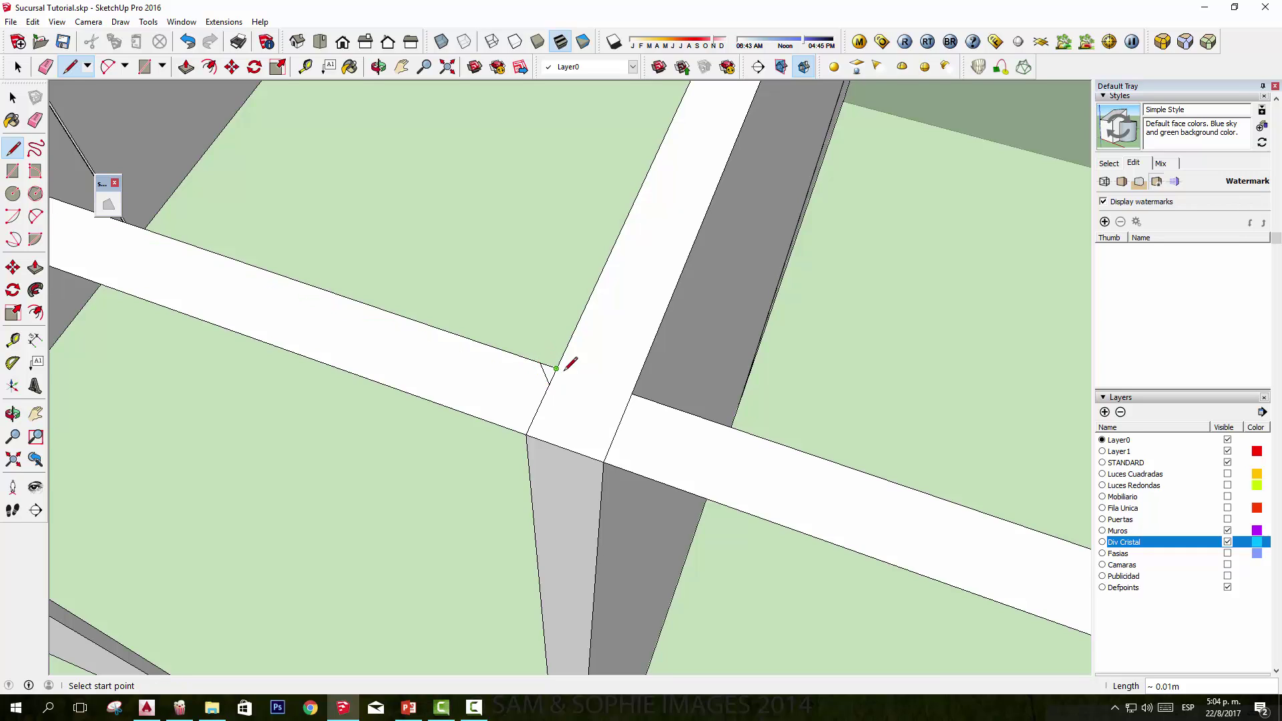
pyautogui.click(534, 417)
pyautogui.rightClick(507, 428)
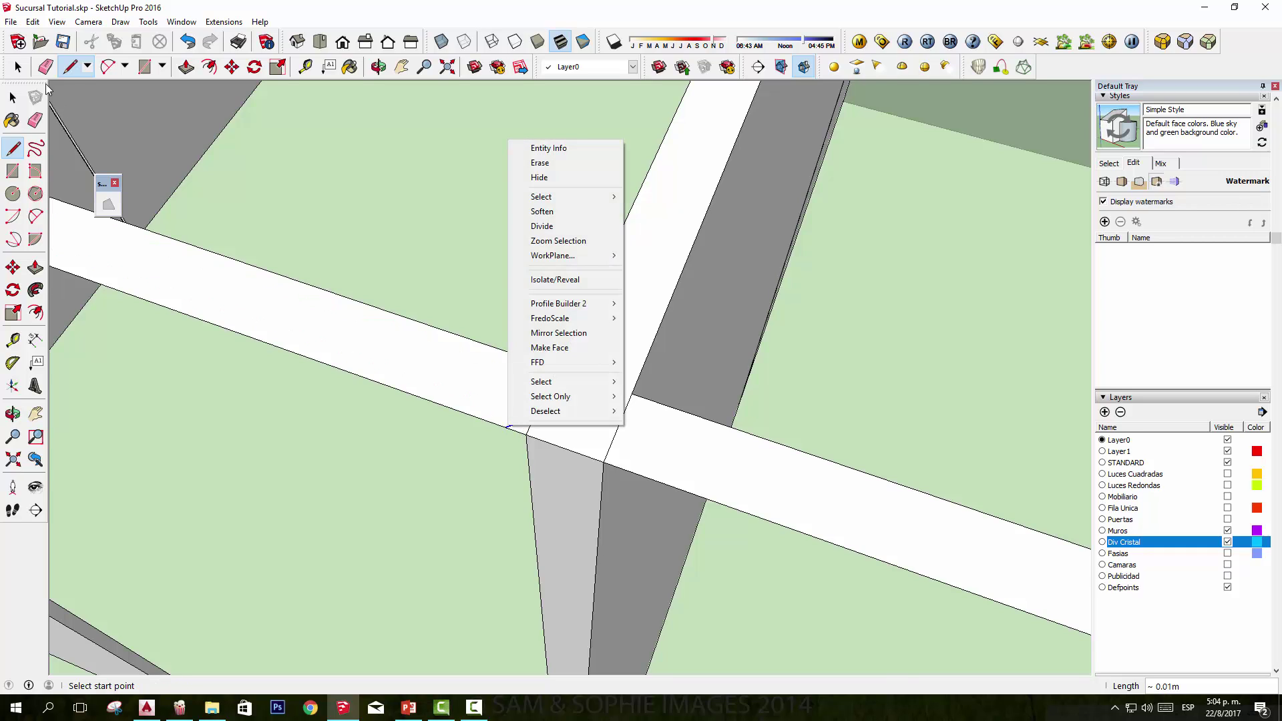
pyautogui.click(35, 120)
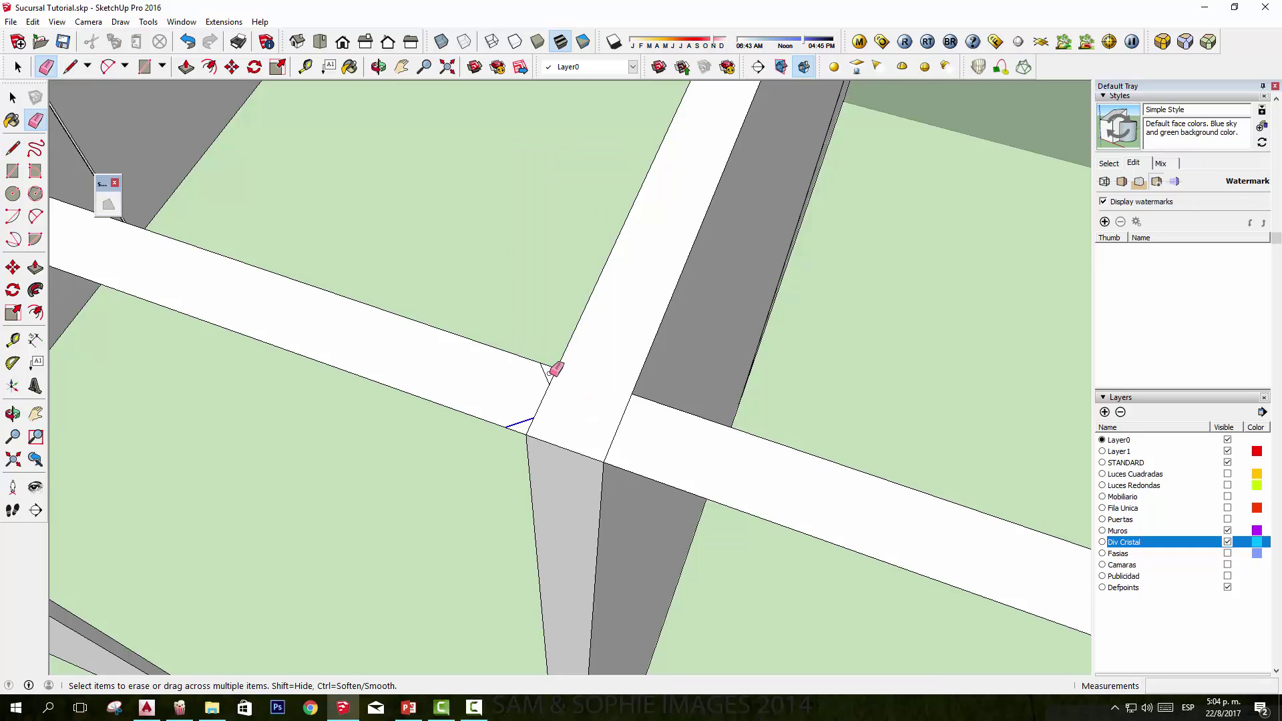
pyautogui.click(522, 431)
# Step: Add another closing edge at the beam crossing and erase the leftover short edge
pyautogui.click(12, 147)
pyautogui.scroll(1, 639, 434)
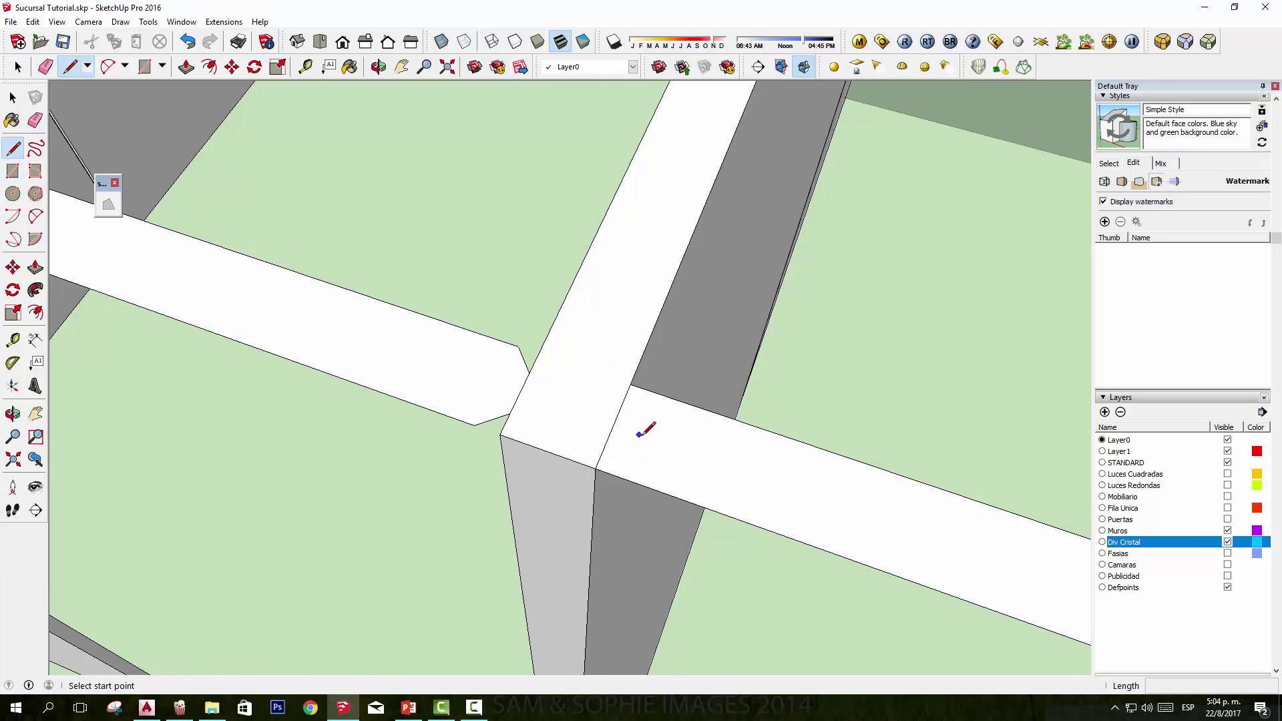
pyautogui.click(604, 446)
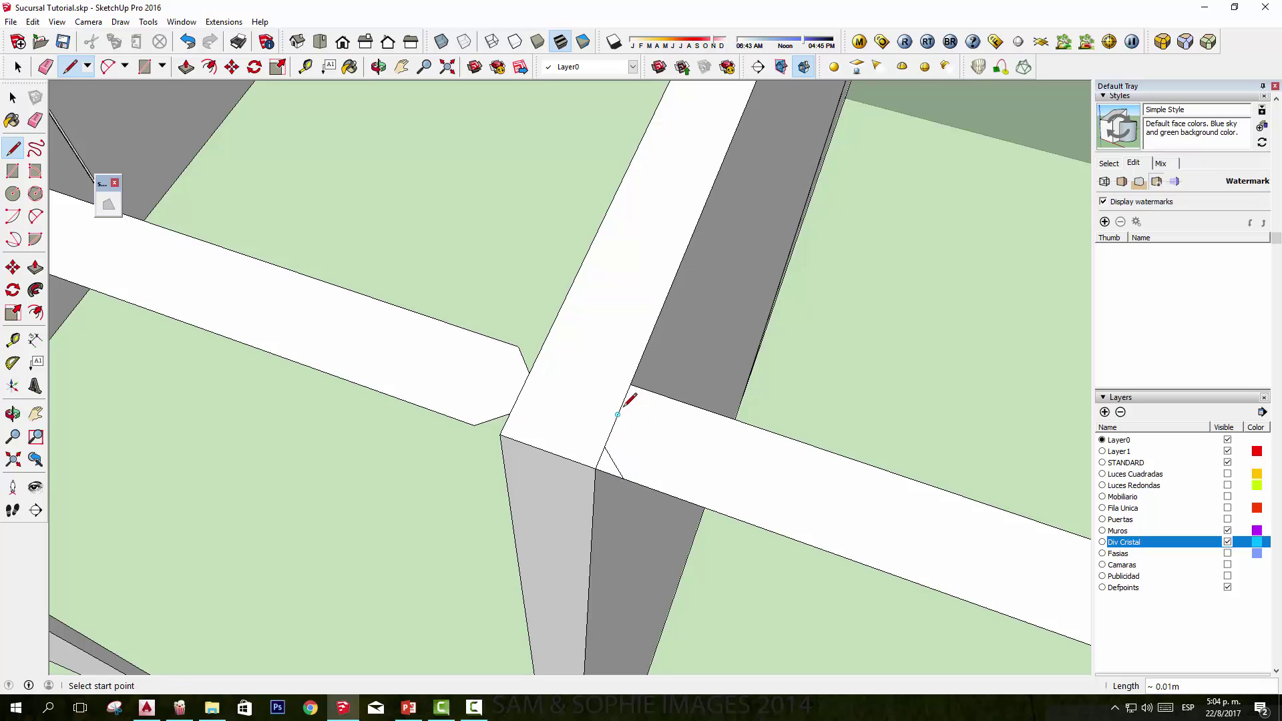
pyautogui.scroll(1, 626, 392)
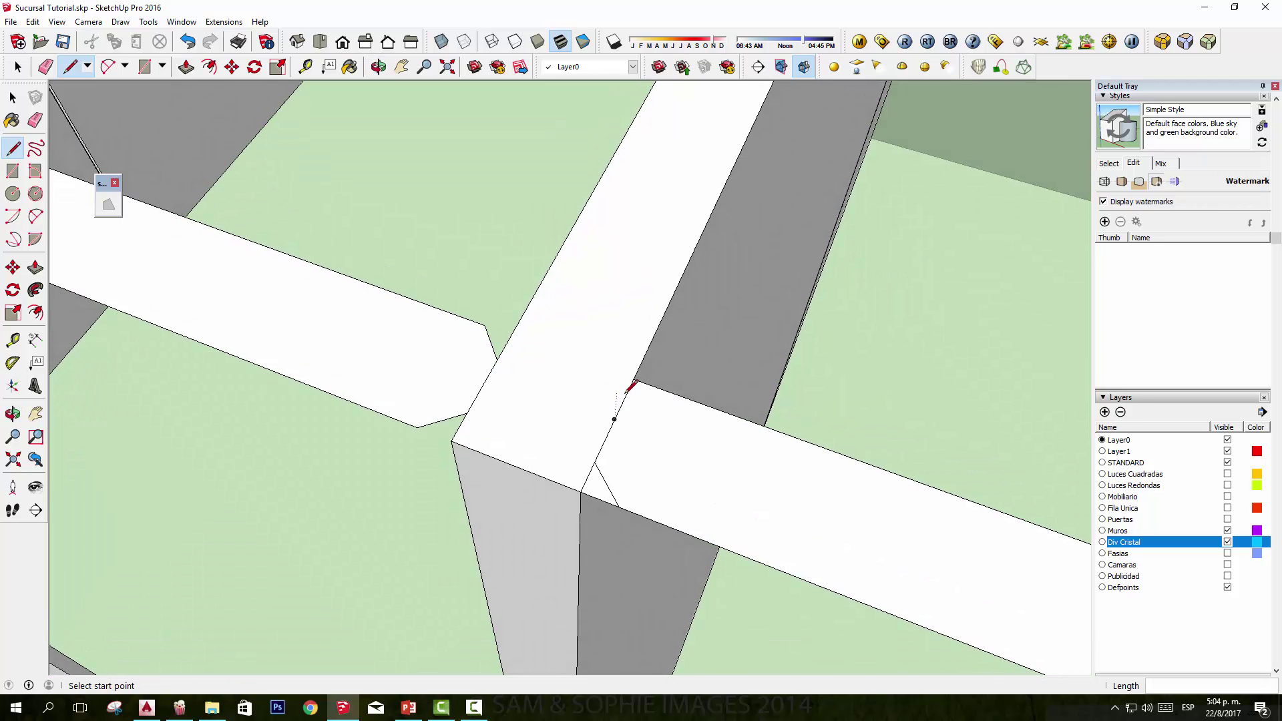
pyautogui.click(620, 405)
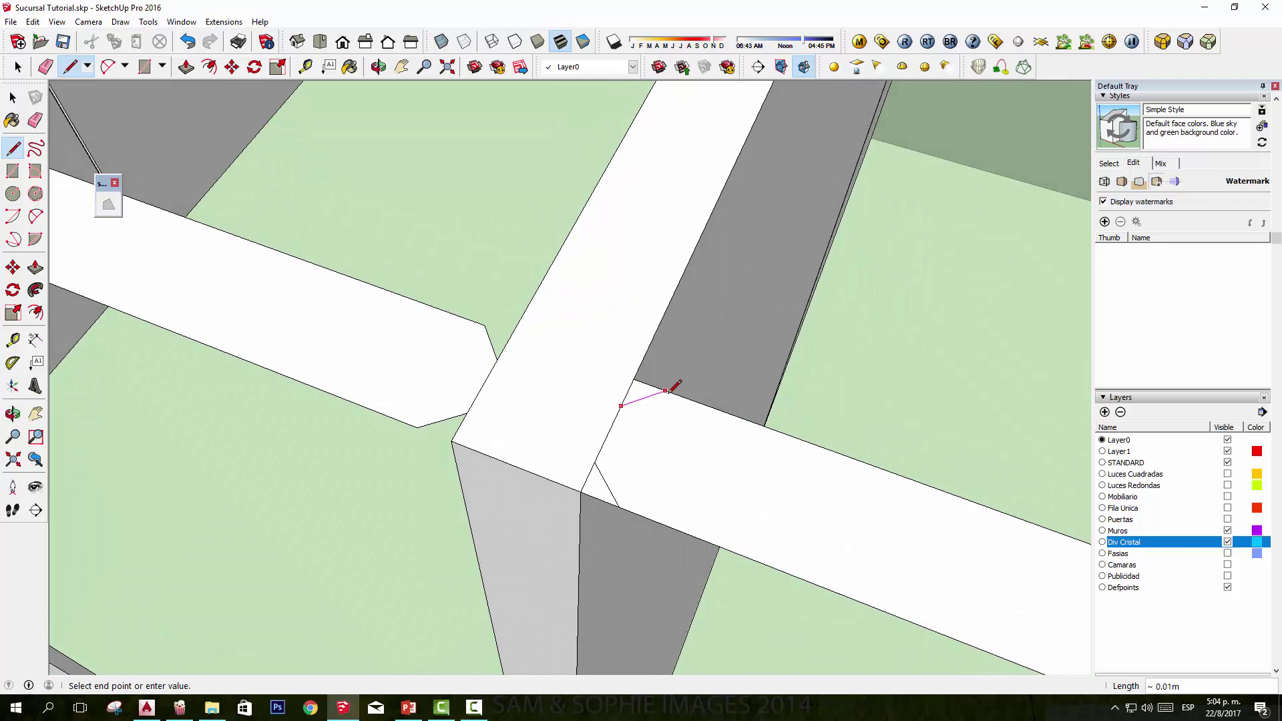
pyautogui.click(35, 120)
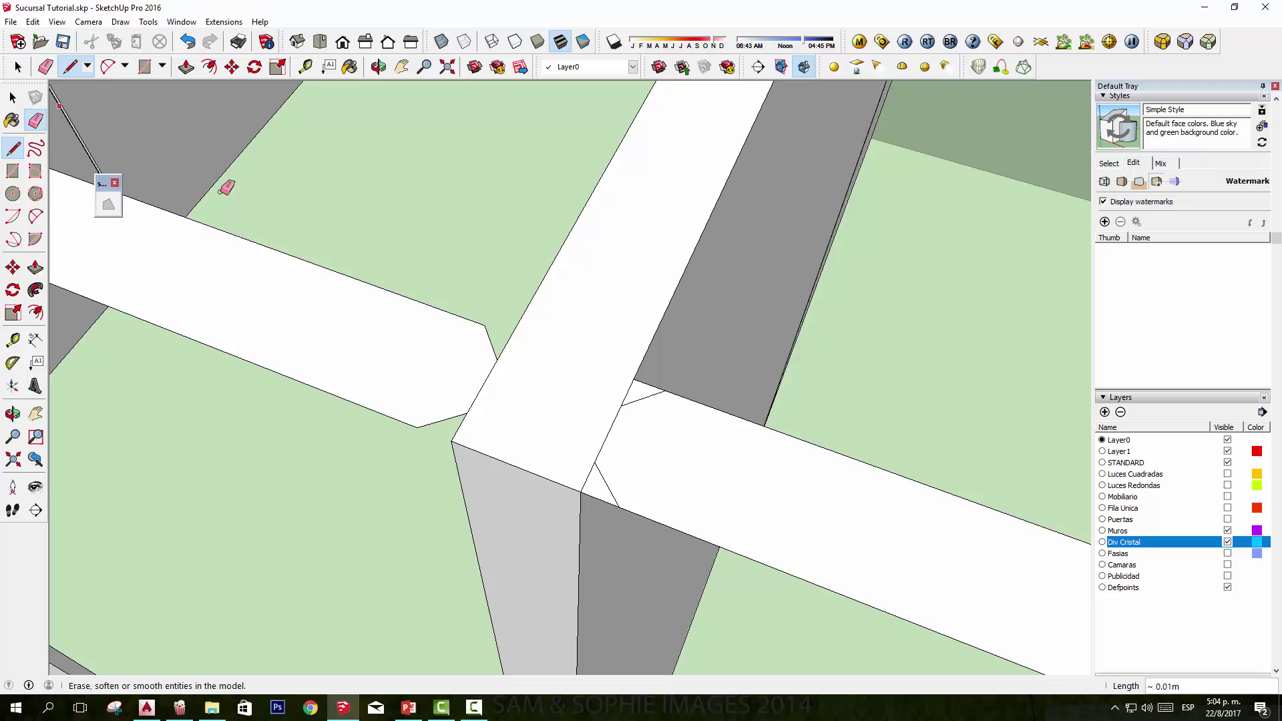
pyautogui.moveTo(644, 382); pyautogui.dragTo(603, 481)
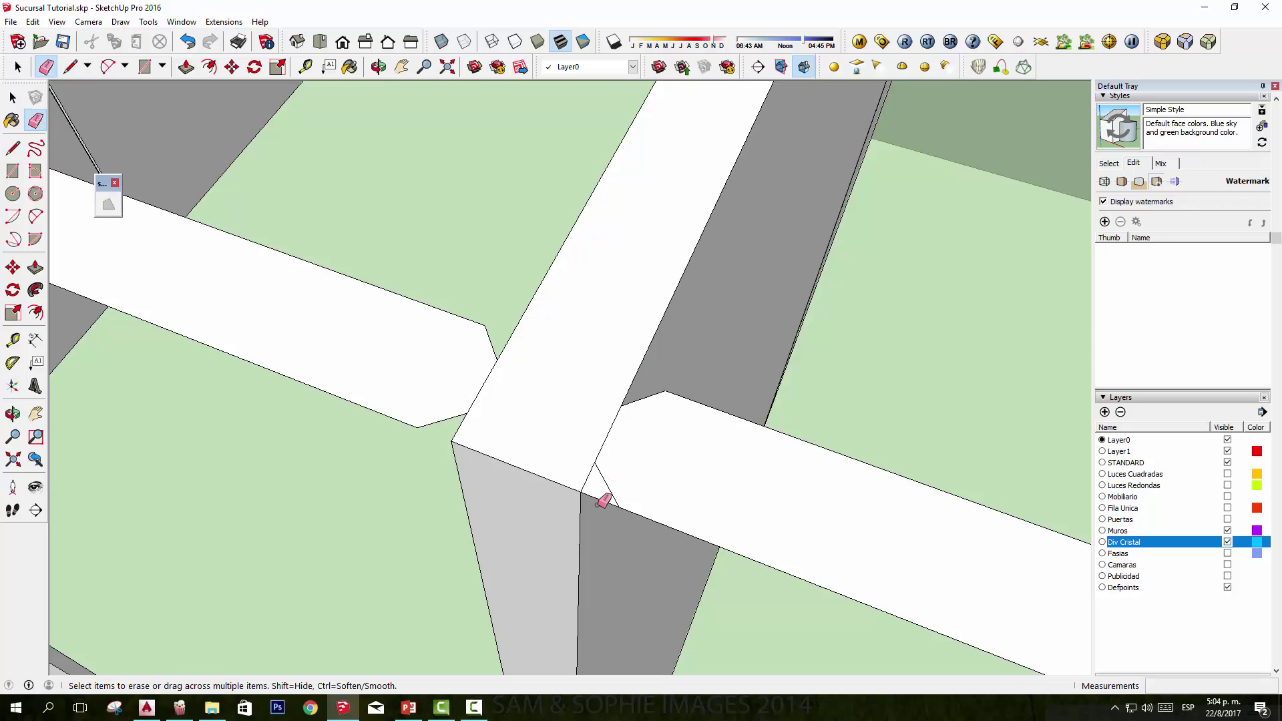
pyautogui.scroll(-3, 762, 458)
pyautogui.scroll(-3, 828, 467)
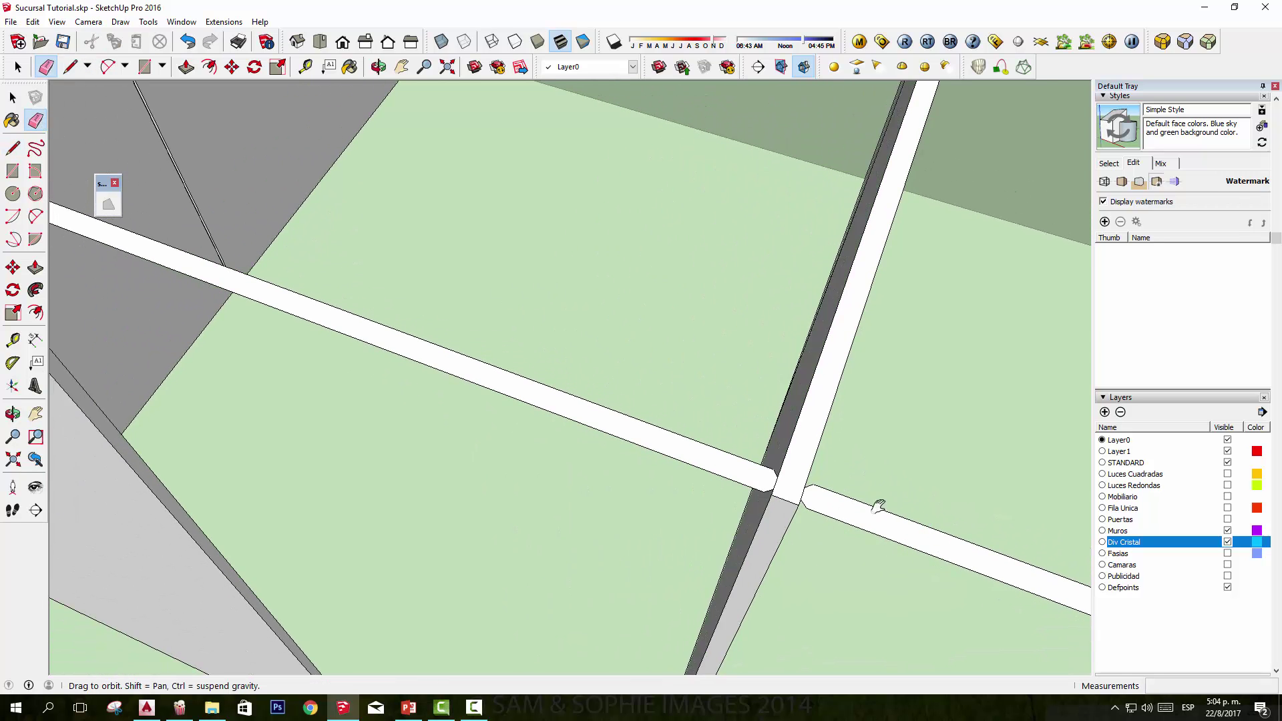
# Step: Join the second beam crossing with two diagonal edges, then orbit to view the walls in 3-D
pyautogui.moveTo(878, 506)
pyautogui.mouseDown(button='middle')
pyautogui.moveTo(280, 223)
pyautogui.moveTo(778, 372)
pyautogui.moveTo(838, 403)
pyautogui.mouseUp(button='middle')
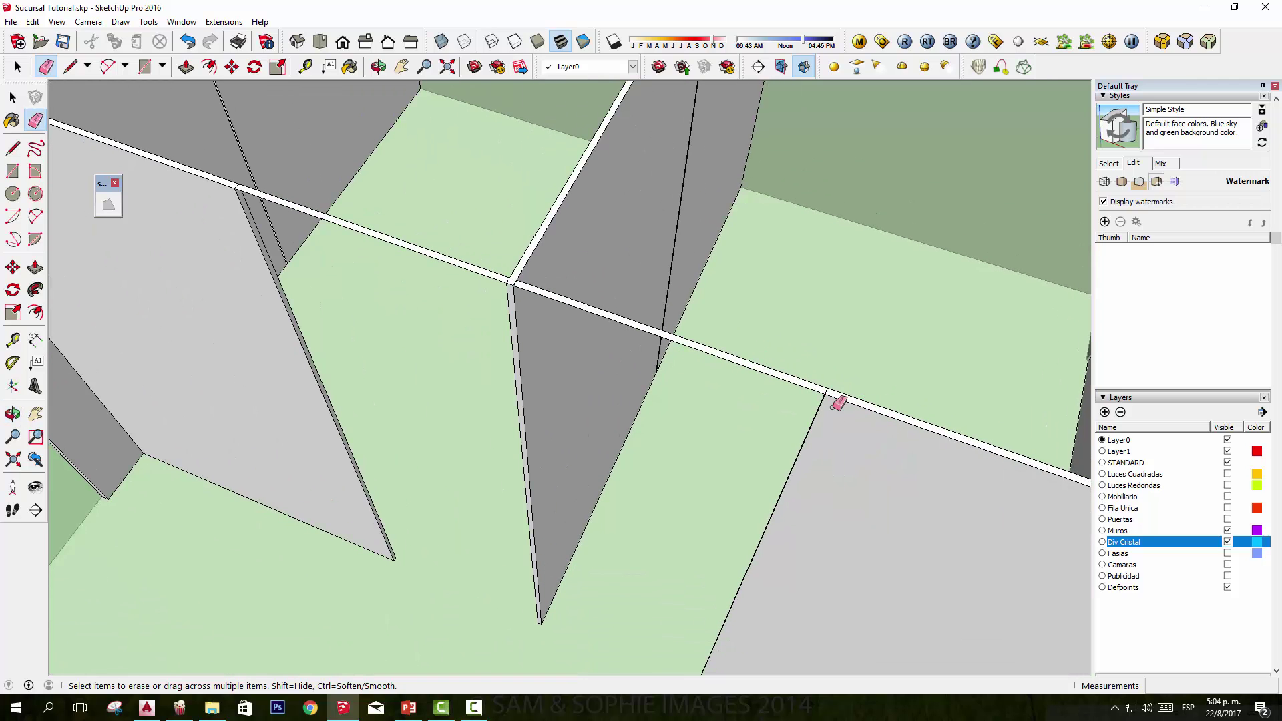
pyautogui.scroll(2, 838, 403)
pyautogui.scroll(2, 830, 380)
pyautogui.scroll(2, 838, 372)
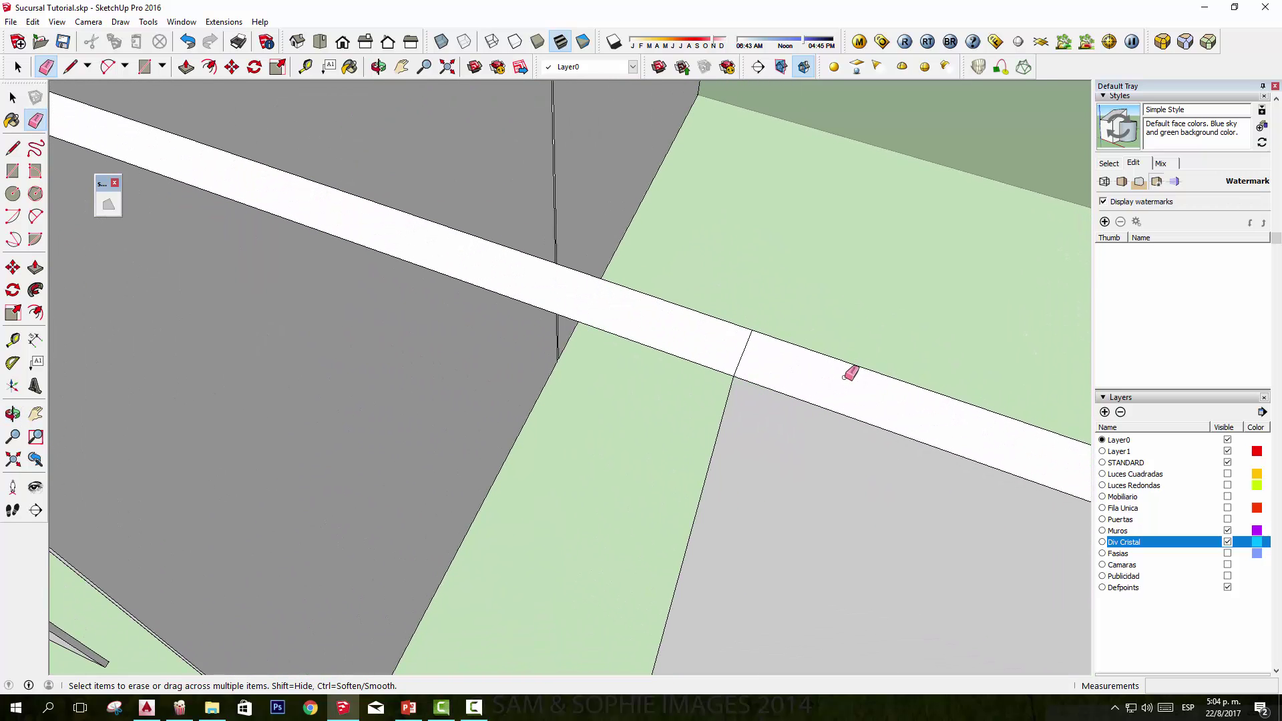
pyautogui.scroll(2, 740, 337)
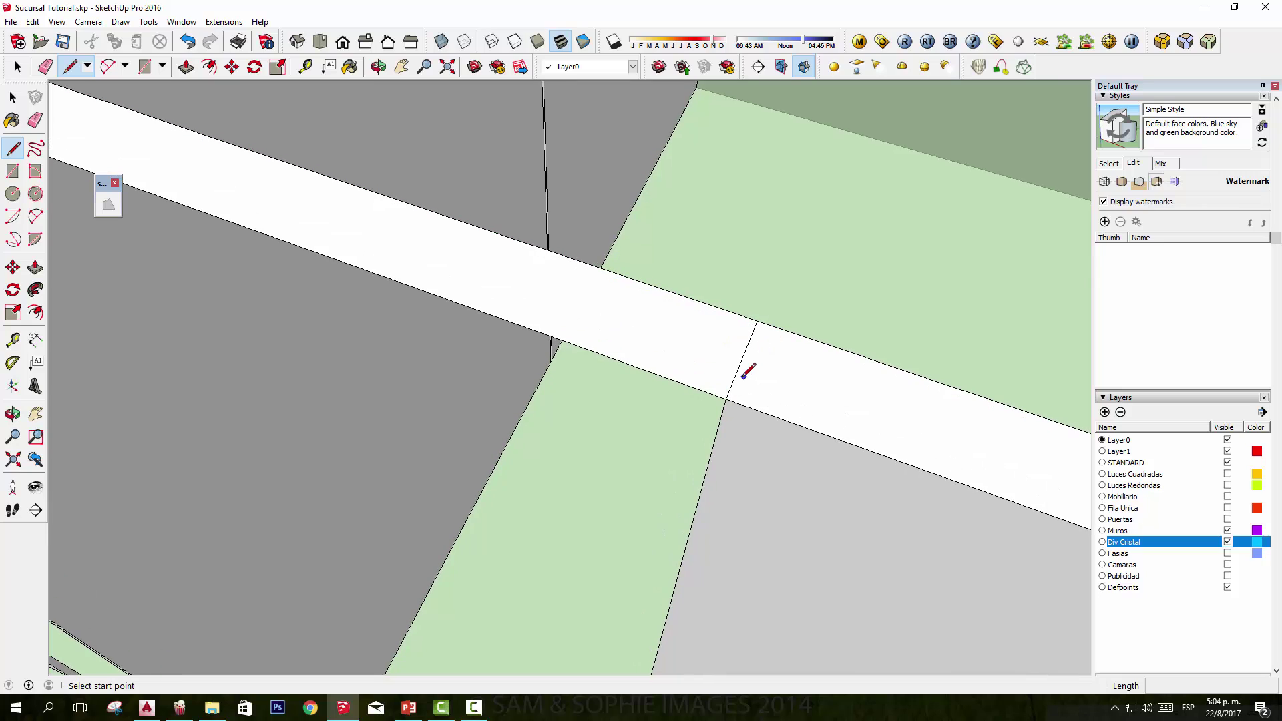
pyautogui.click(734, 378)
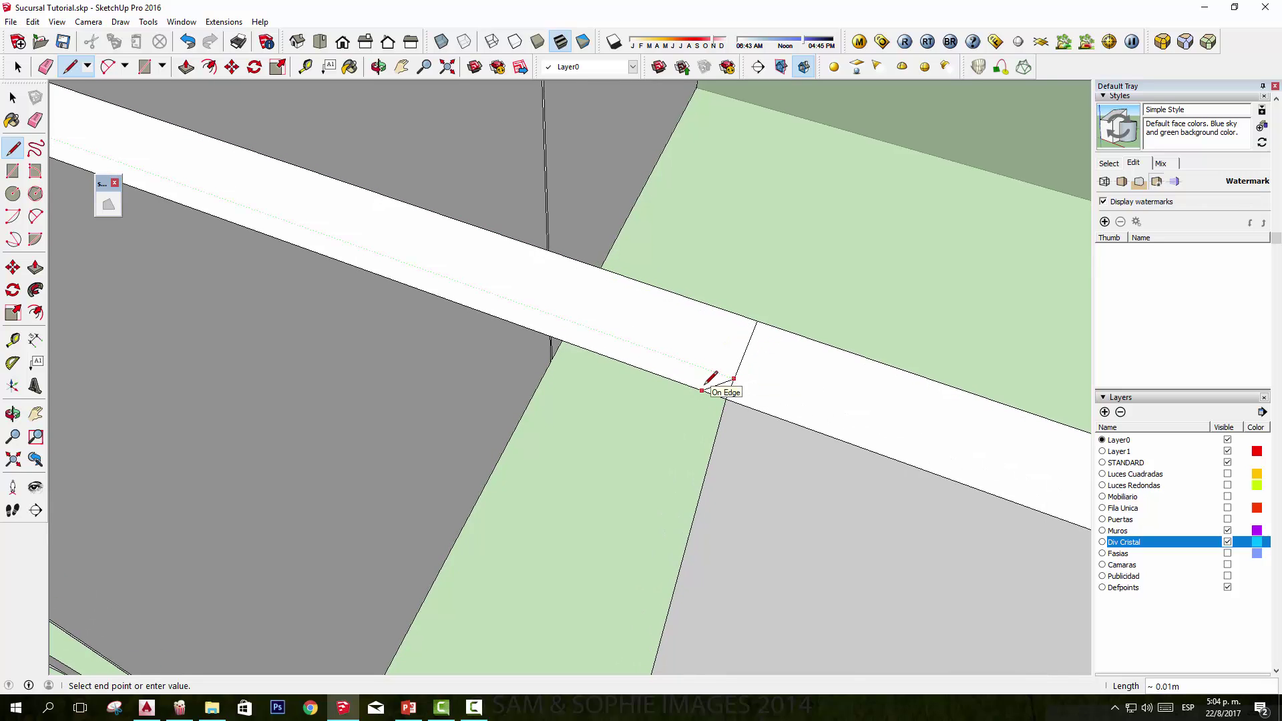
pyautogui.click(701, 390)
pyautogui.click(733, 312)
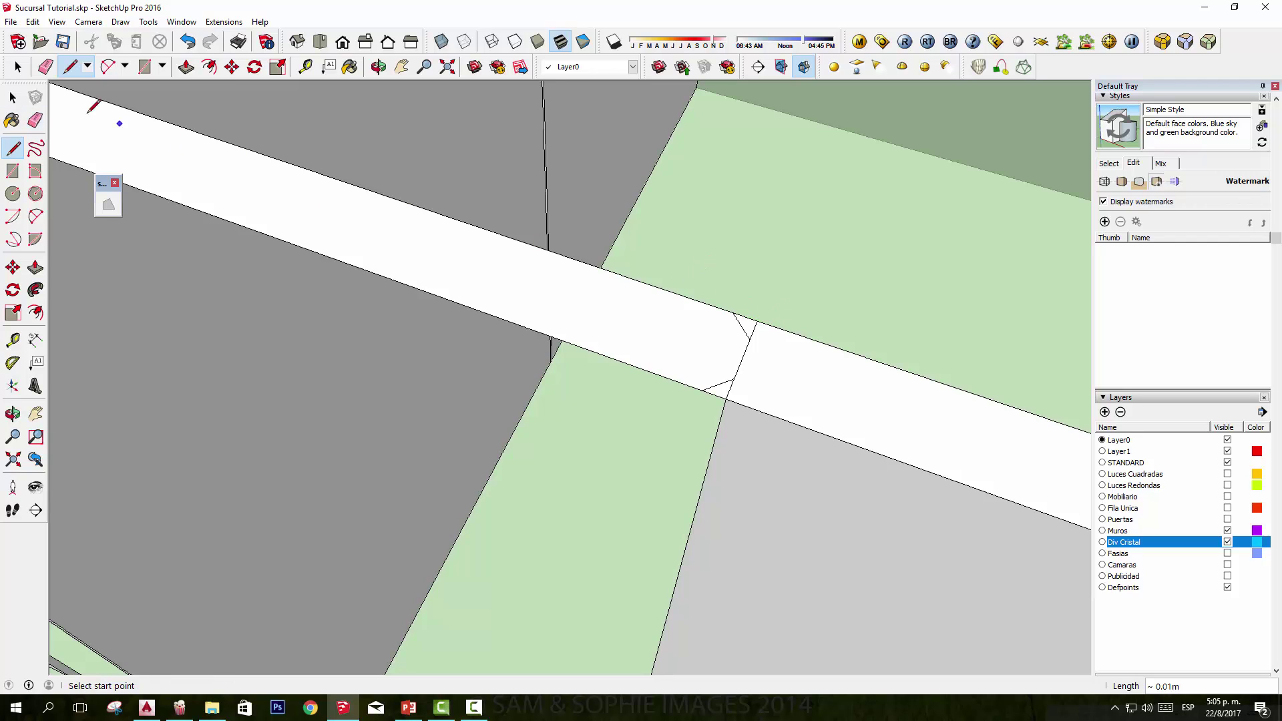
pyautogui.click(35, 120)
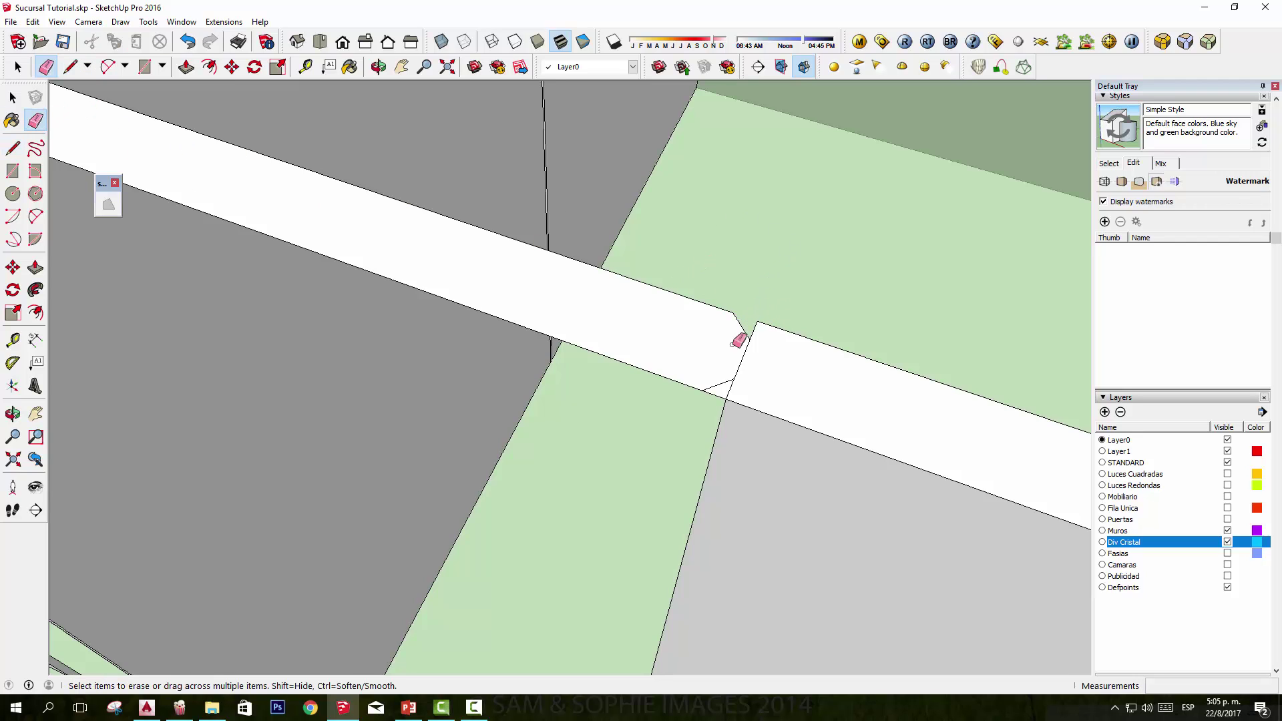
pyautogui.scroll(-3, 735, 414)
pyautogui.moveTo(753, 446)
pyautogui.mouseDown(button='middle')
pyautogui.moveTo(718, 350)
pyautogui.moveTo(778, 289)
pyautogui.moveTo(716, 364)
pyautogui.mouseUp(button='middle')
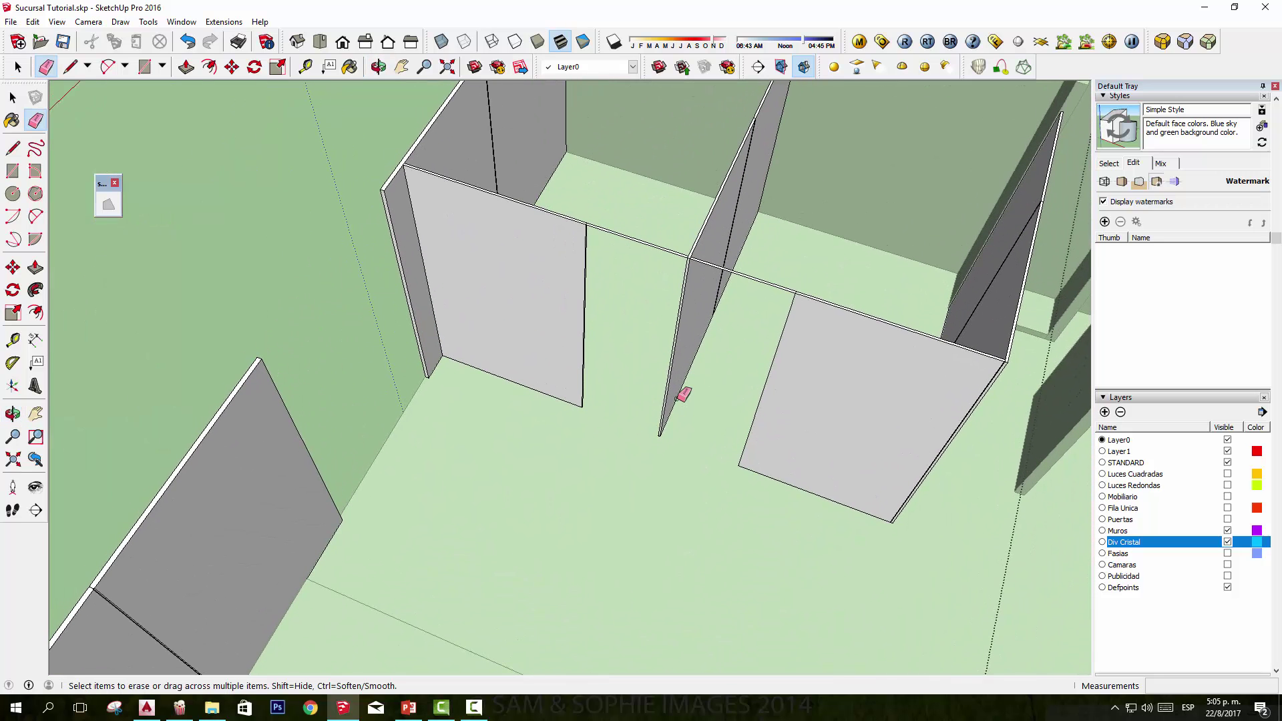
pyautogui.scroll(3, 667, 410)
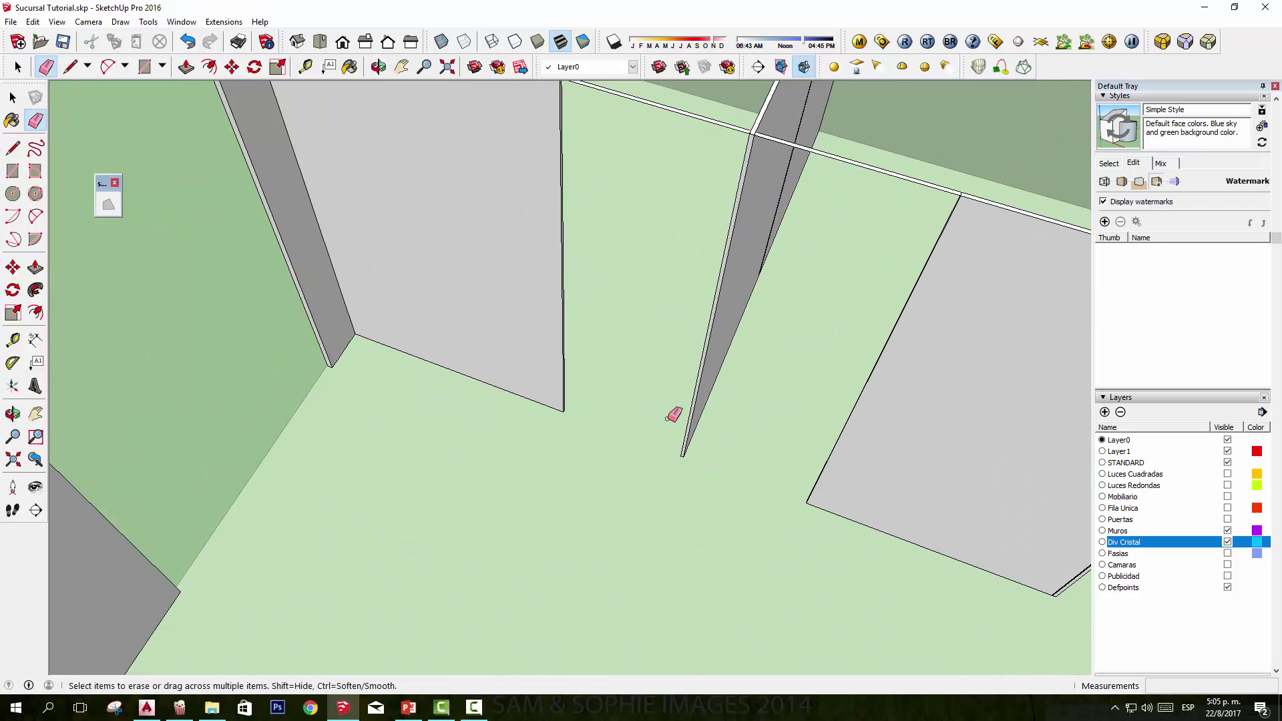
# Step: Place a guide 2.2 m up from the partition wall base and start pushing the header face down
pyautogui.click(13, 340)
pyautogui.keyDown('shift'); pyautogui.moveTo(508, 399); pyautogui.dragTo(480, 441, button='middle'); pyautogui.keyUp('shift')
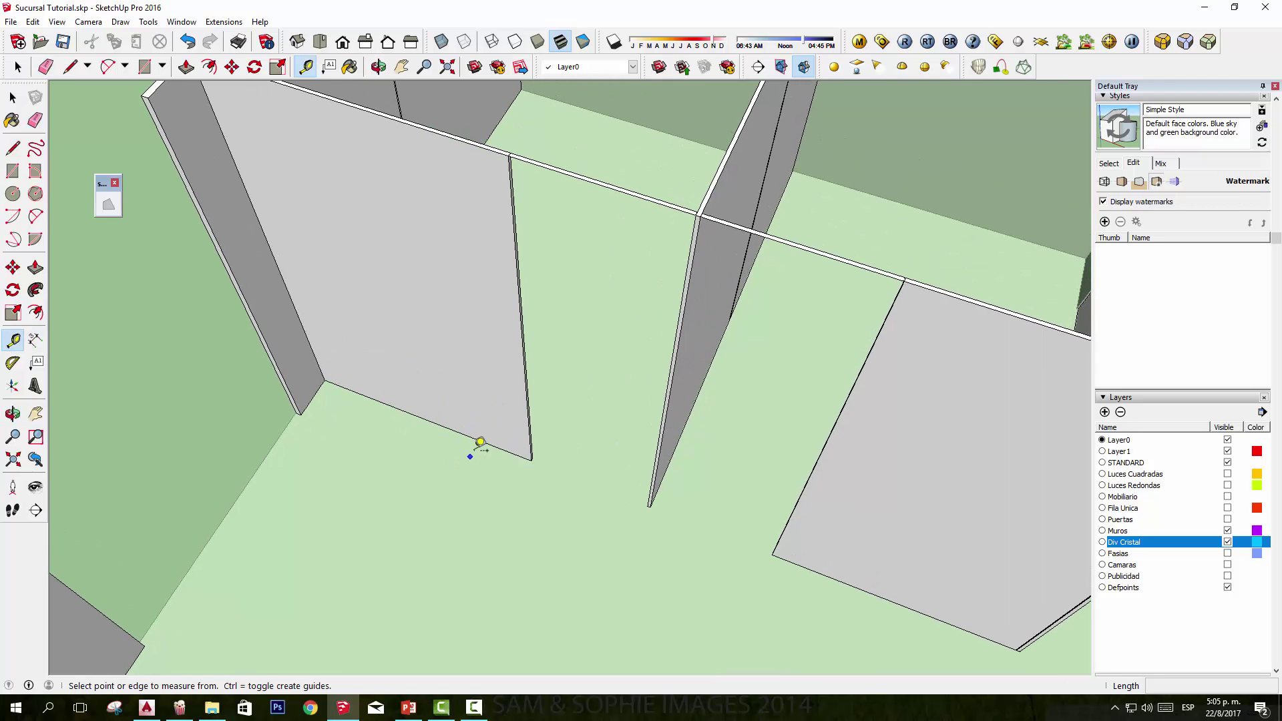
pyautogui.click(494, 445)
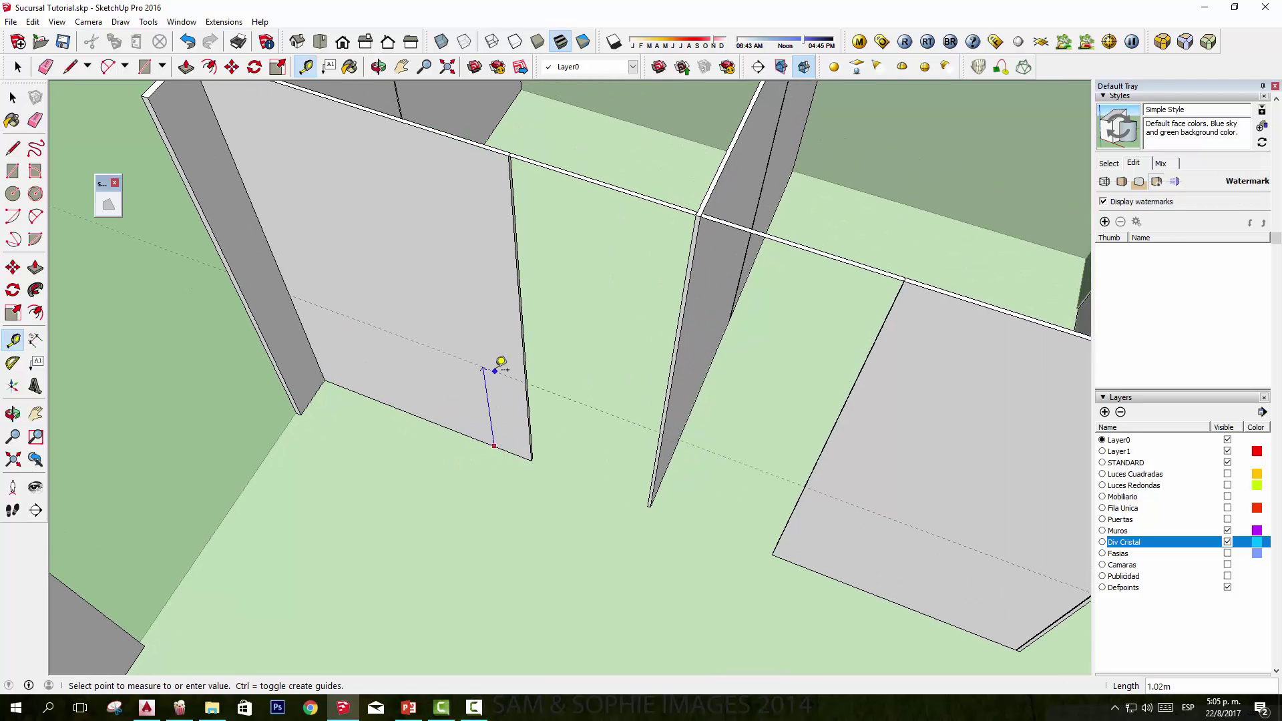
pyautogui.press('Return')
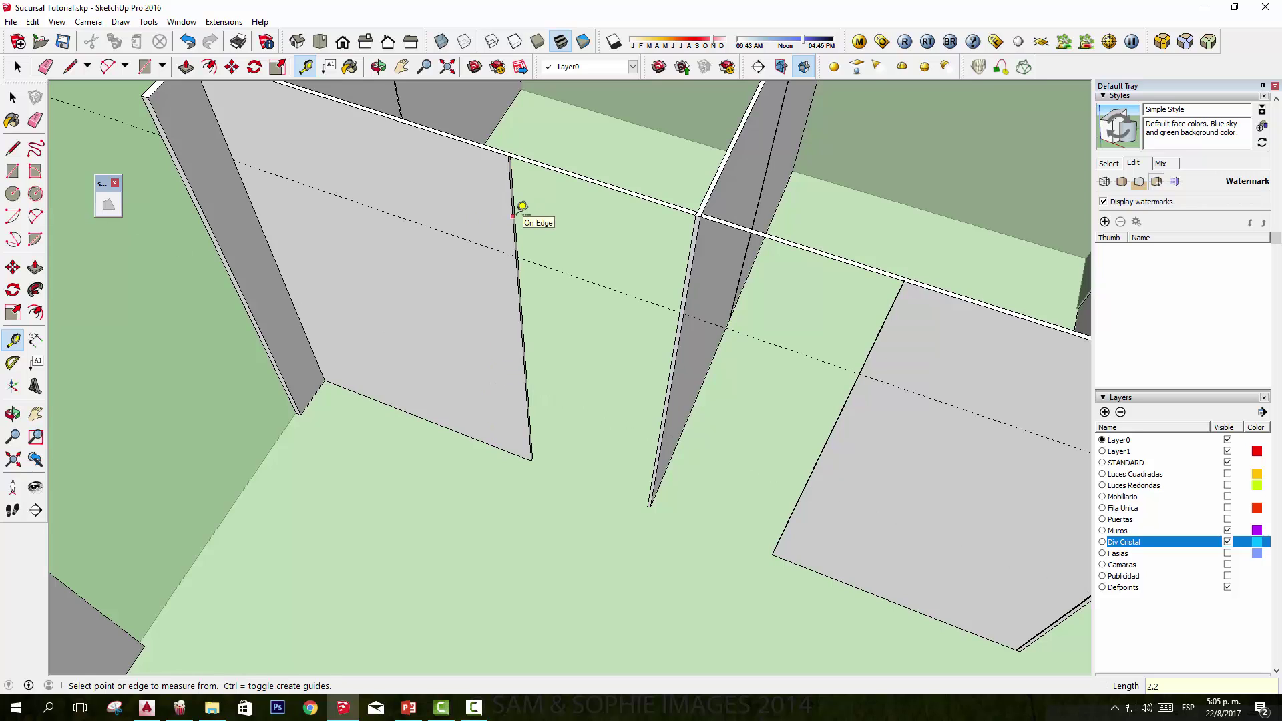
pyautogui.press('p')
pyautogui.click(629, 197)
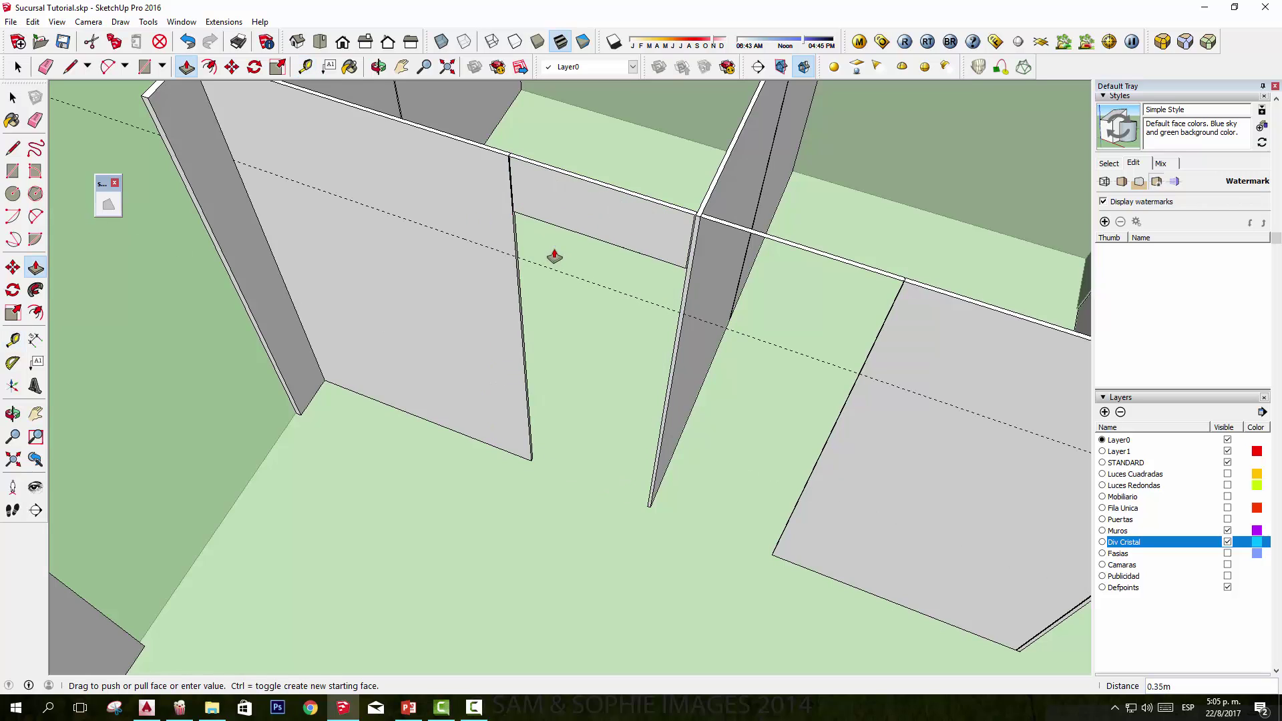
# Step: Push both door-header faces down to the 2.2 m guide, then select the glass beam face
pyautogui.click(487, 252)
pyautogui.click(811, 255)
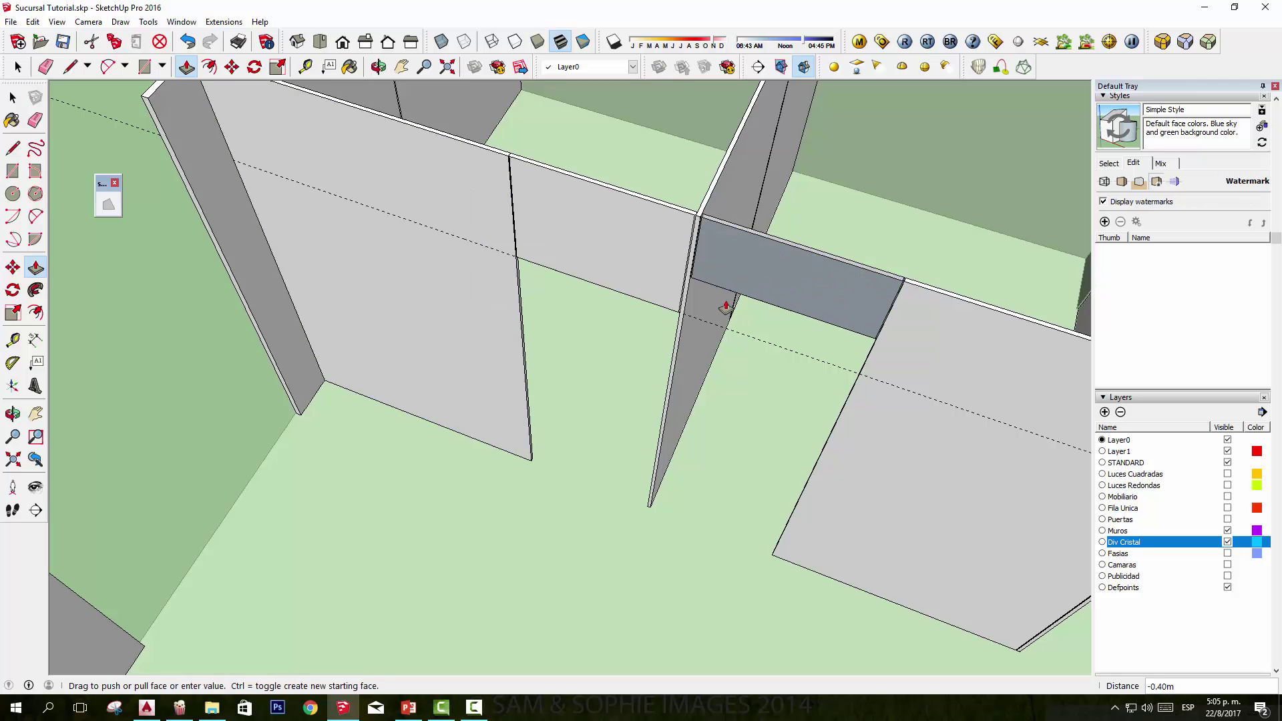
pyautogui.click(916, 398)
pyautogui.moveTo(878, 283)
pyautogui.mouseDown(button='middle')
pyautogui.moveTo(592, 308)
pyautogui.moveTo(149, 91)
pyautogui.moveTo(478, 260)
pyautogui.moveTo(846, 243)
pyautogui.mouseUp(button='middle')
pyautogui.moveTo(751, 355); pyautogui.dragTo(746, 363)
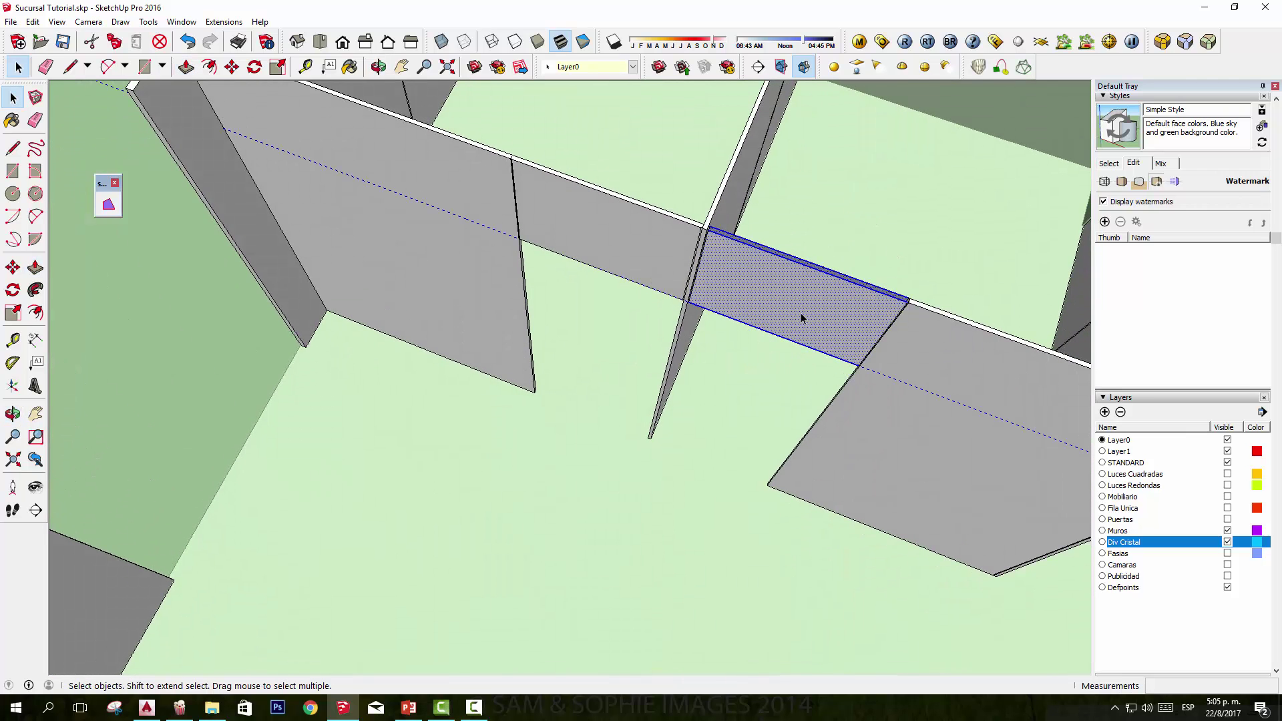
# Step: Draw an edge across the beam corner so the beam's top face closes solid white
pyautogui.click(883, 276)
pyautogui.scroll(5, 882, 276)
pyautogui.scroll(2, 897, 350)
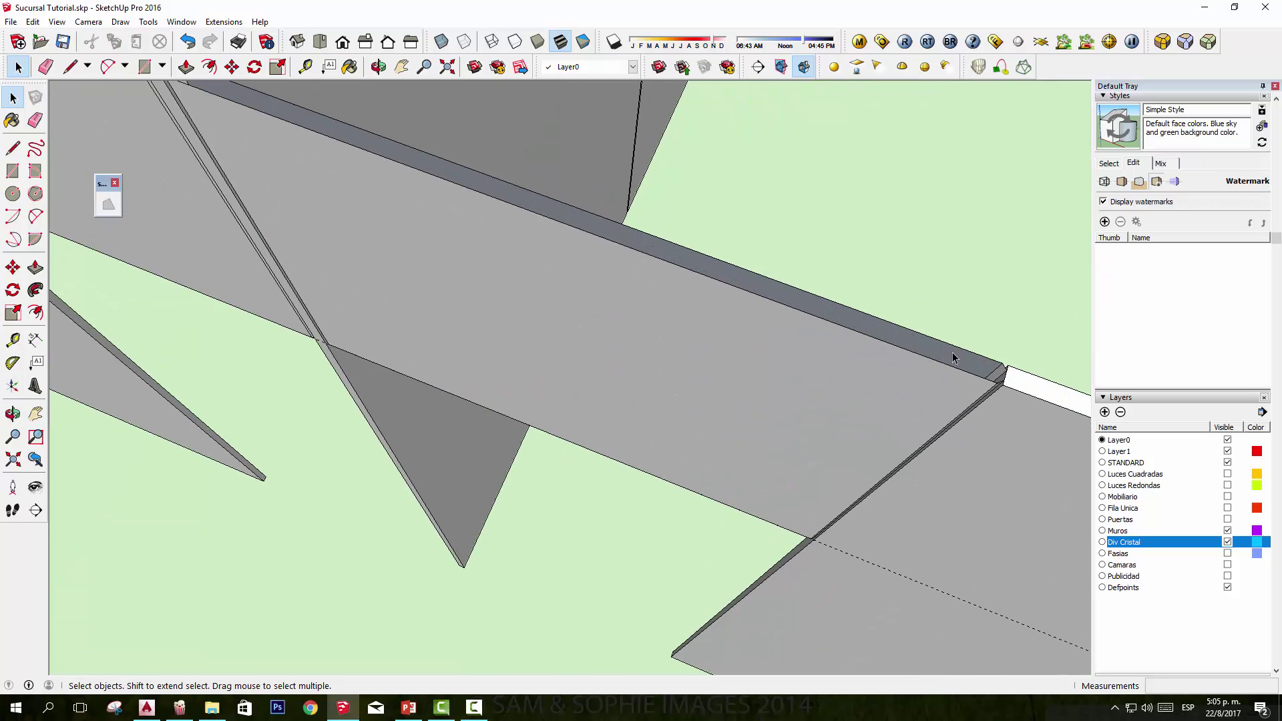
pyautogui.moveTo(554, 235)
pyautogui.mouseDown(button='middle')
pyautogui.moveTo(618, 343)
pyautogui.moveTo(275, 275)
pyautogui.mouseUp(button='middle')
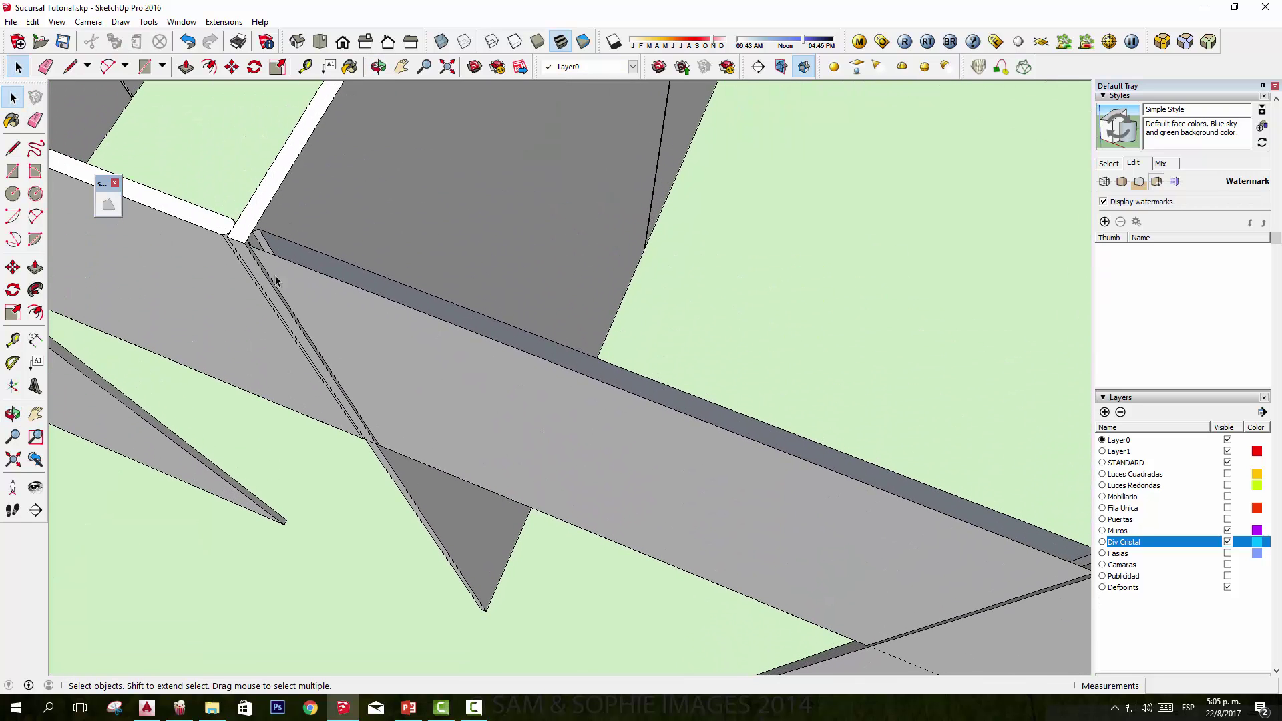
pyautogui.scroll(4, 873, 448)
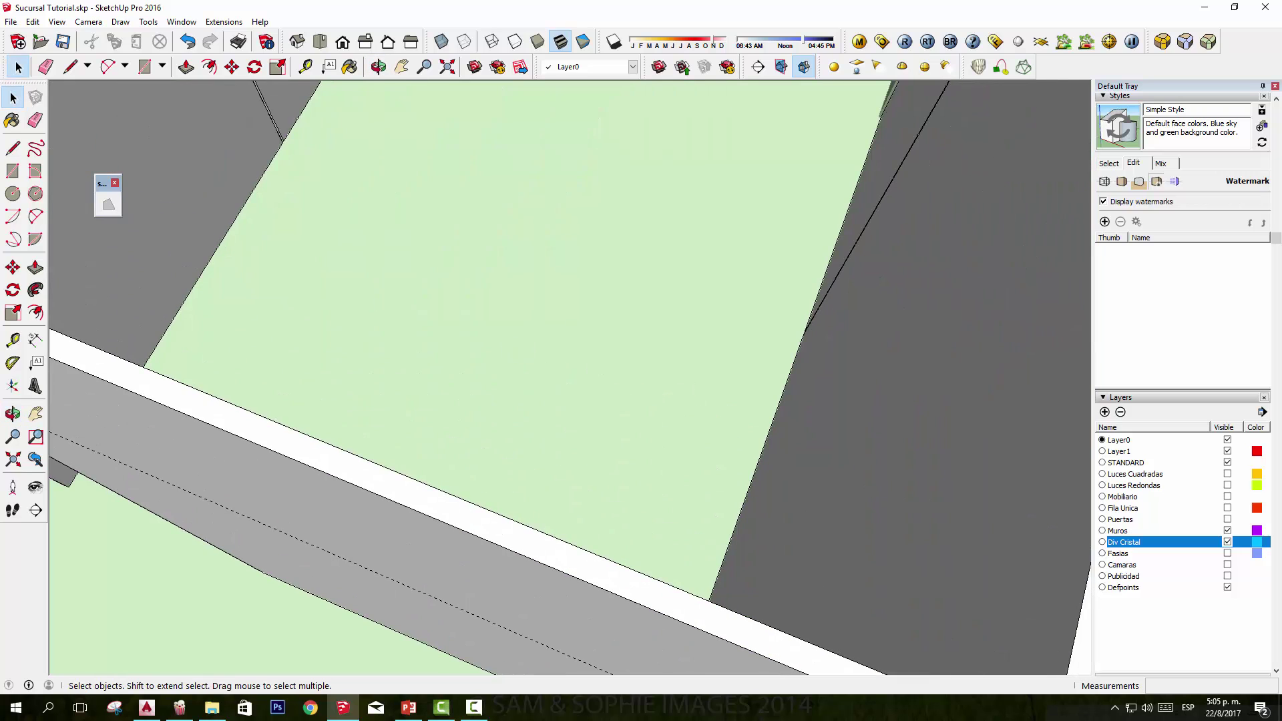
pyautogui.click(15, 149)
pyautogui.moveTo(572, 429)
pyautogui.mouseDown(button='middle')
pyautogui.moveTo(643, 401)
pyautogui.moveTo(331, 160)
pyautogui.moveTo(592, 309)
pyautogui.moveTo(572, 252)
pyautogui.mouseUp(button='middle')
pyautogui.scroll(3, 409, 289)
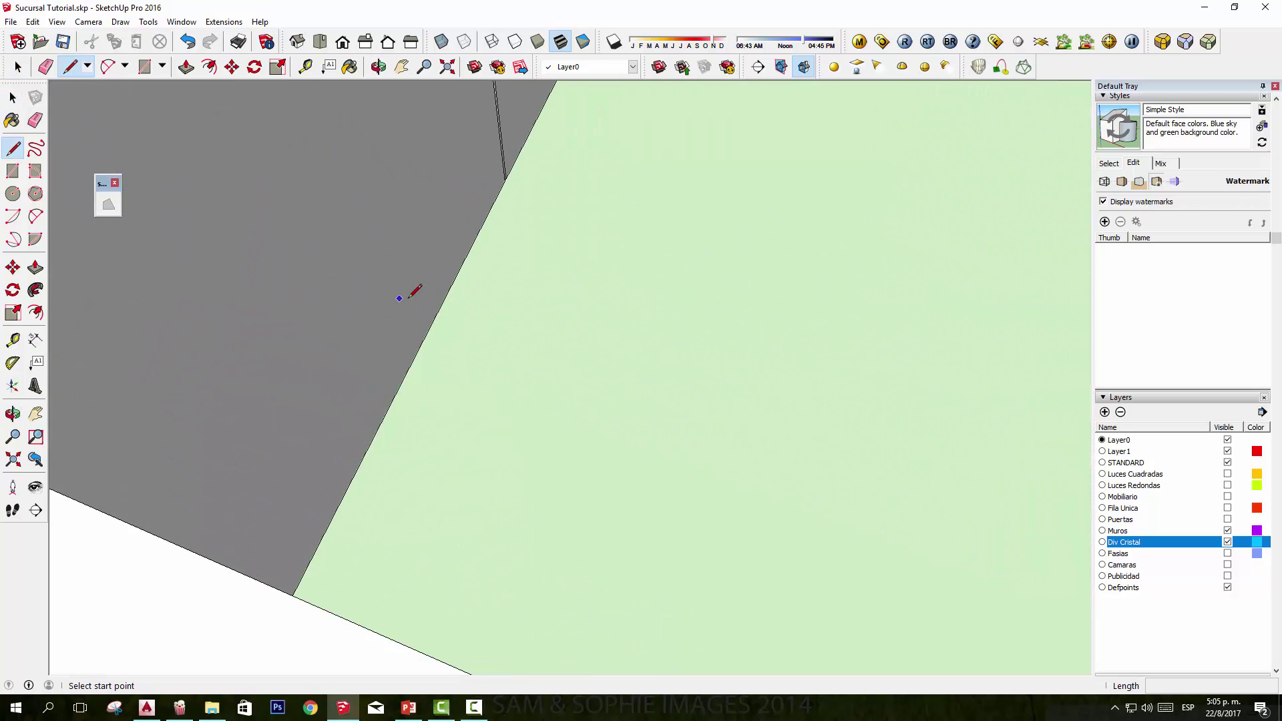
pyautogui.moveTo(409, 289)
pyautogui.keyDown('shift'); pyautogui.mouseDown(button='middle')
pyautogui.moveTo(468, 320)
pyautogui.moveTo(679, 352)
pyautogui.mouseUp(button='middle'); pyautogui.keyUp('shift')
pyautogui.scroll(2, 618, 187)
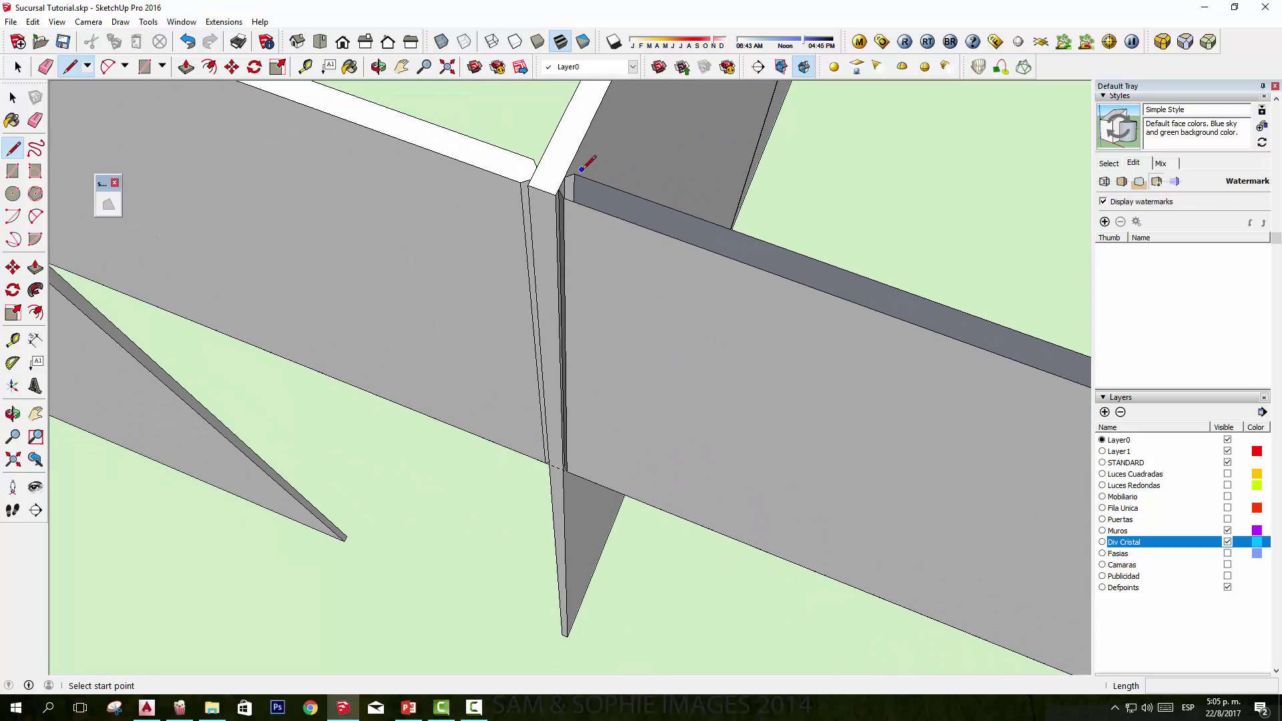
pyautogui.scroll(2, 584, 175)
pyautogui.click(568, 176)
pyautogui.click(557, 179)
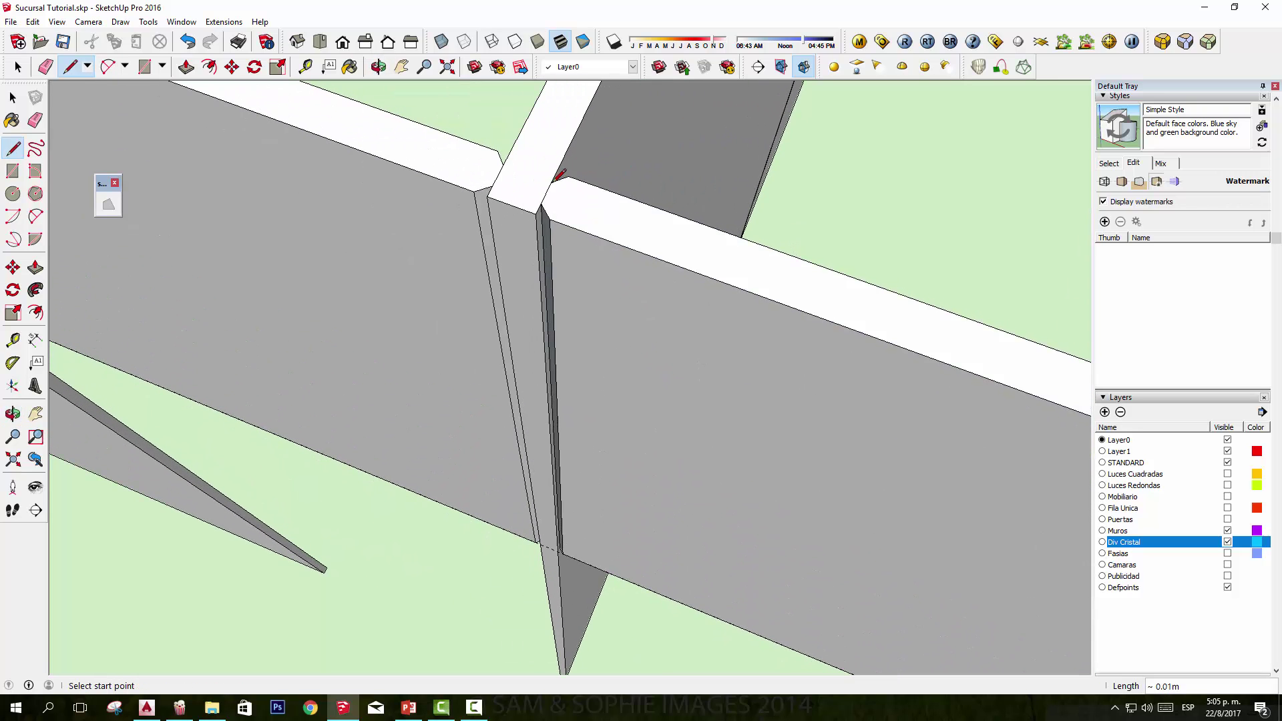
pyautogui.press('space')
# Step: Select the narrow face at the beam junction and zoom in for a close-up
pyautogui.moveTo(458, 263)
pyautogui.mouseDown(button='middle')
pyautogui.moveTo(646, 318)
pyautogui.moveTo(502, 292)
pyautogui.moveTo(716, 292)
pyautogui.moveTo(605, 363)
pyautogui.moveTo(510, 103)
pyautogui.moveTo(572, 294)
pyautogui.moveTo(298, 478)
pyautogui.moveTo(468, 478)
pyautogui.moveTo(415, 529)
pyautogui.mouseUp(button='middle')
pyautogui.click(506, 293)
pyautogui.scroll(2, 394, 524)
pyautogui.scroll(2, 392, 526)
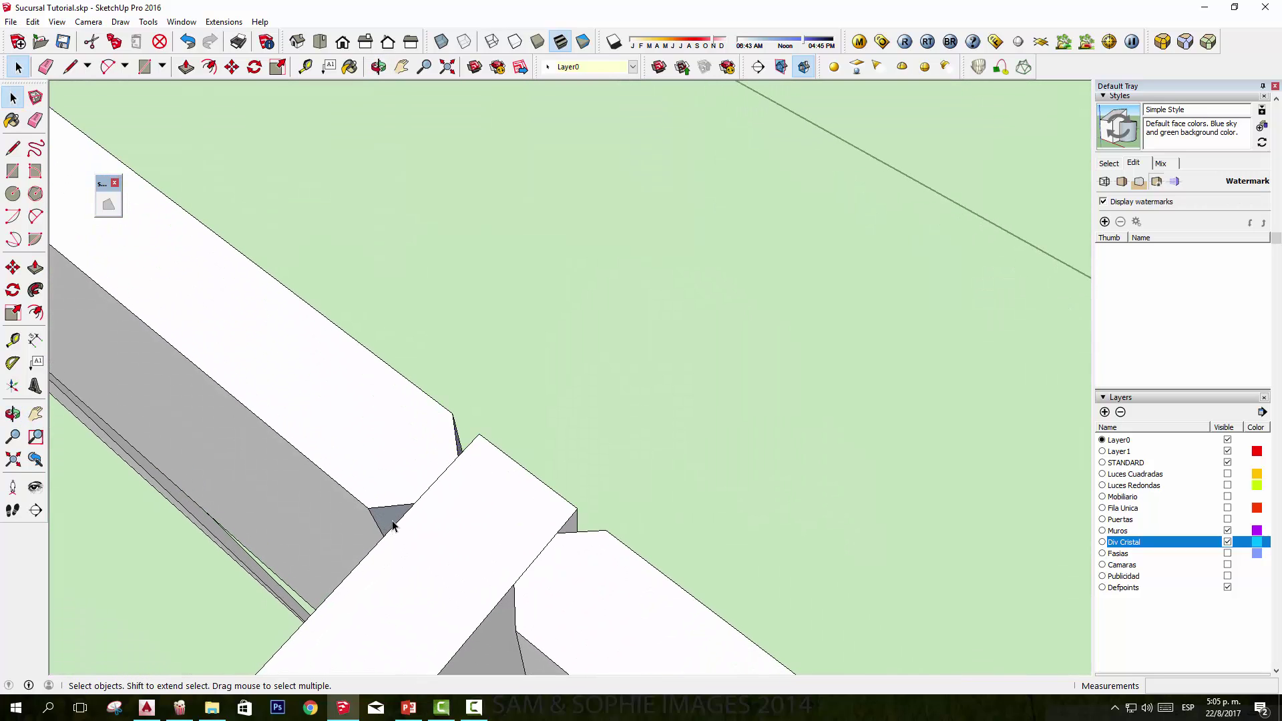
pyautogui.scroll(2, 392, 512)
pyautogui.scroll(2, 392, 494)
pyautogui.moveTo(355, 374)
pyautogui.mouseDown(button='middle')
pyautogui.moveTo(850, 596)
pyautogui.moveTo(716, 511)
pyautogui.moveTo(692, 409)
pyautogui.moveTo(146, 429)
pyautogui.moveTo(494, 323)
pyautogui.moveTo(778, 372)
pyautogui.moveTo(243, 274)
pyautogui.moveTo(430, 301)
pyautogui.moveTo(663, 395)
pyautogui.moveTo(492, 368)
pyautogui.moveTo(536, 334)
pyautogui.mouseUp(button='middle')
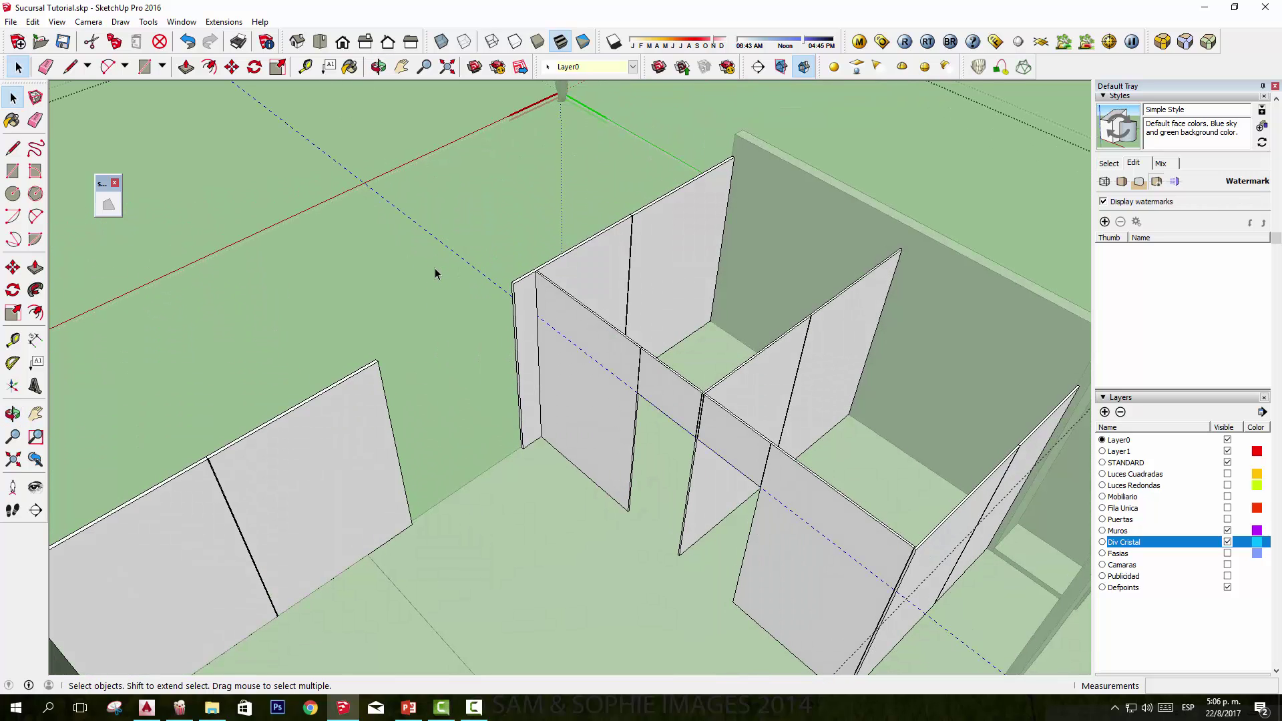
# Step: Draw a 0.06 m × 1.80 m rectangle spanning the top of the gap between two walls
pyautogui.moveTo(707, 421)
pyautogui.mouseDown(button='middle')
pyautogui.moveTo(801, 452)
pyautogui.moveTo(752, 314)
pyautogui.moveTo(710, 331)
pyautogui.mouseUp(button='middle')
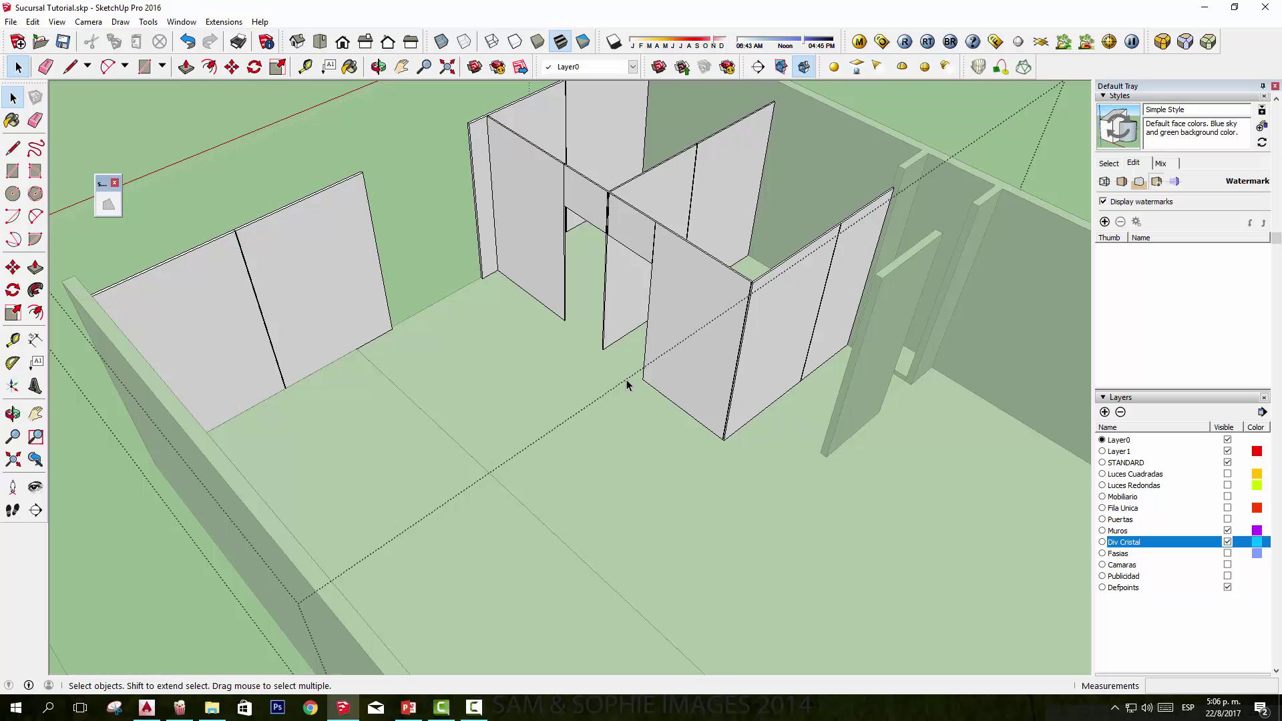
pyautogui.moveTo(471, 266)
pyautogui.mouseDown(button='middle')
pyautogui.moveTo(609, 393)
pyautogui.moveTo(285, 466)
pyautogui.mouseUp(button='middle')
pyautogui.scroll(3, 506, 405)
pyautogui.scroll(3, 578, 419)
pyautogui.scroll(2, 505, 427)
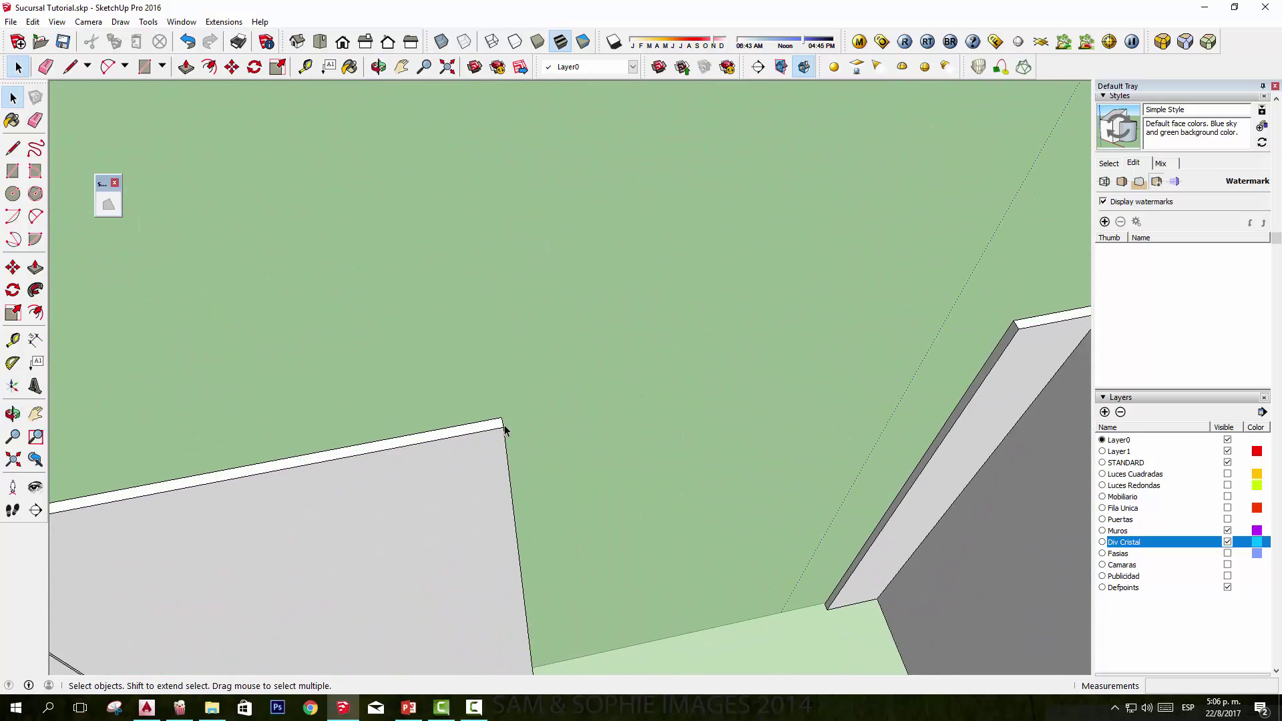
pyautogui.click(13, 171)
pyautogui.moveTo(734, 434)
pyautogui.mouseDown(button='middle')
pyautogui.moveTo(791, 454)
pyautogui.moveTo(768, 458)
pyautogui.mouseUp(button='middle')
pyautogui.click(378, 442)
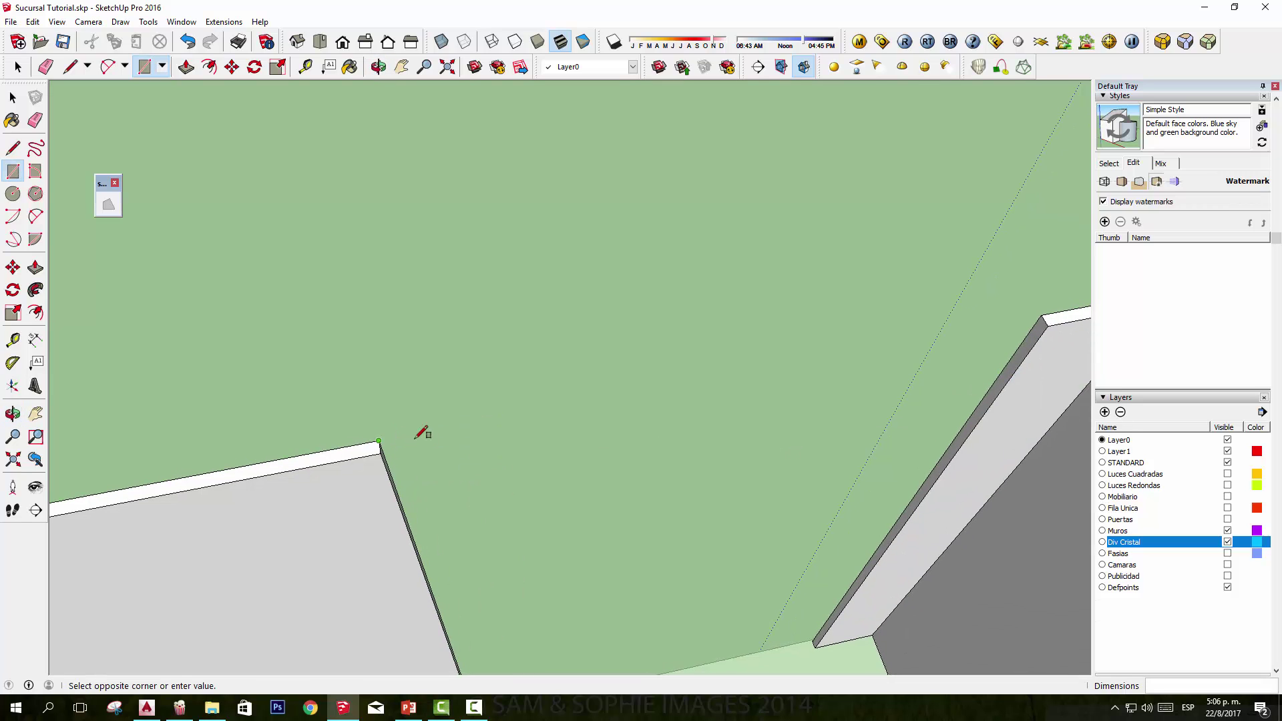
pyautogui.click(1046, 326)
pyautogui.moveTo(577, 364); pyautogui.dragTo(487, 392, button='middle')
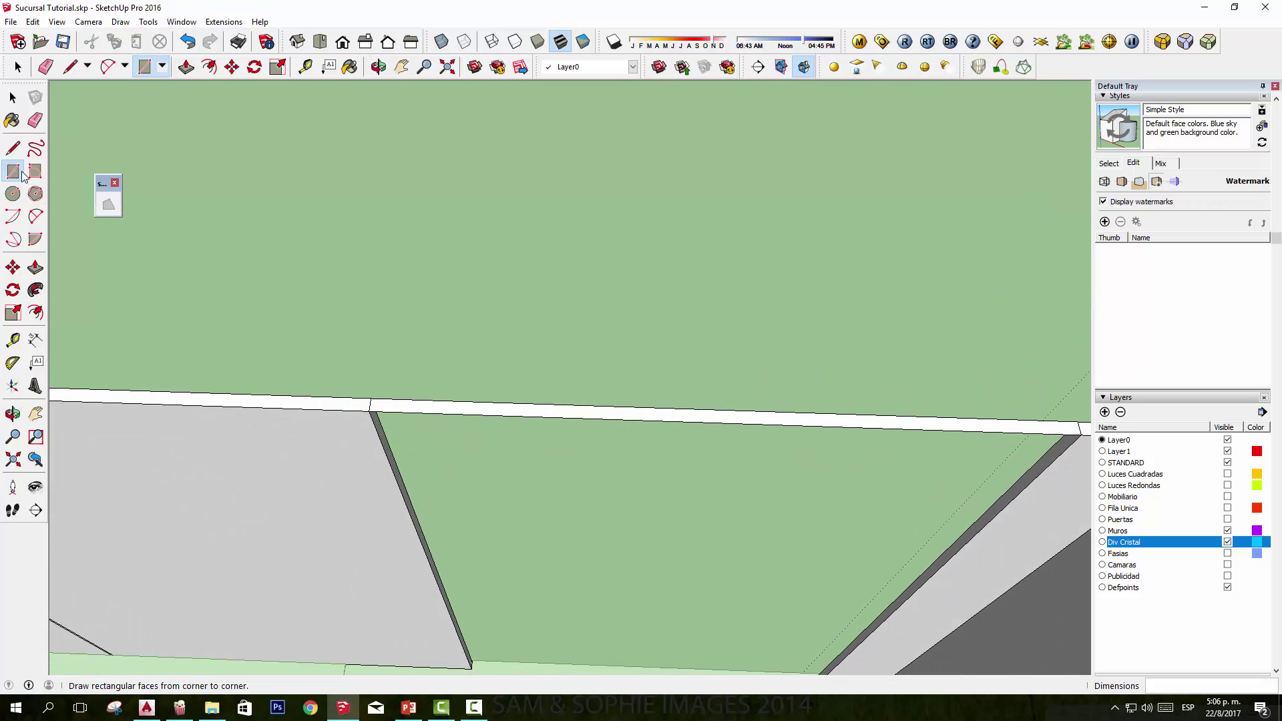
# Step: Draw two short lines at the white strip's corner and erase the top edge segment between them
pyautogui.click(12, 147)
pyautogui.scroll(2, 375, 421)
pyautogui.scroll(2, 490, 392)
pyautogui.scroll(2, 439, 369)
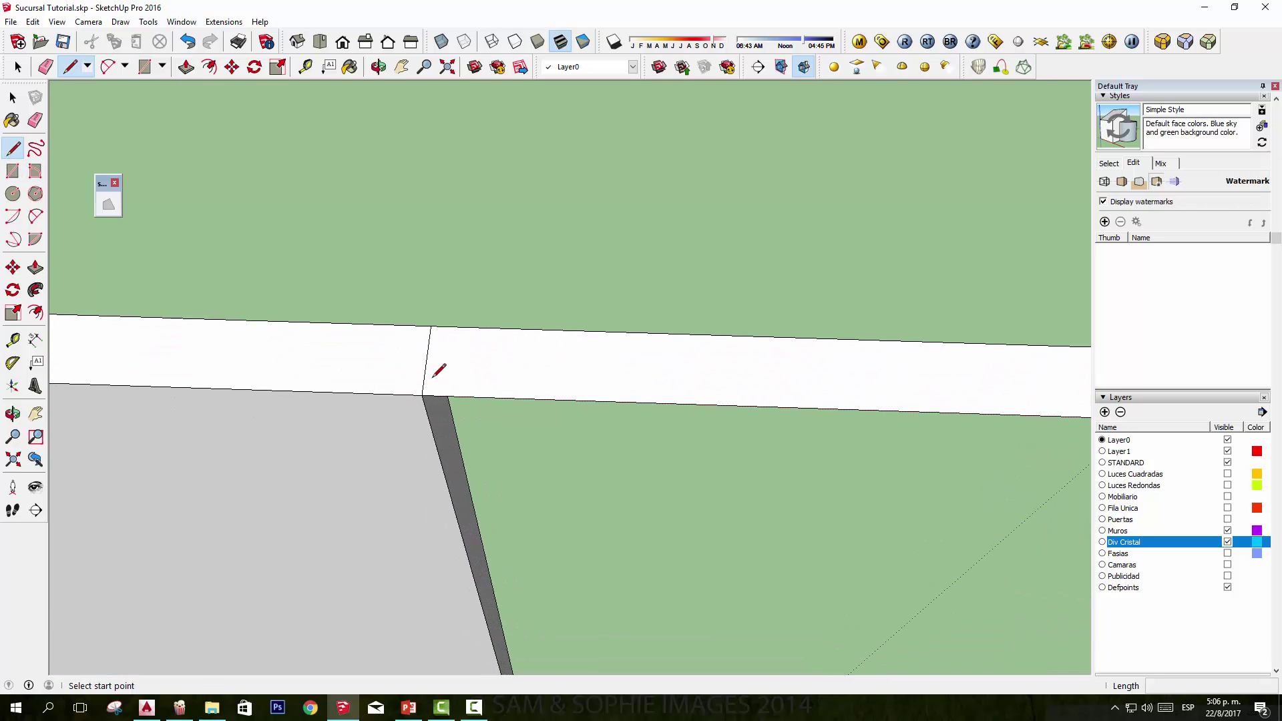
pyautogui.click(425, 371)
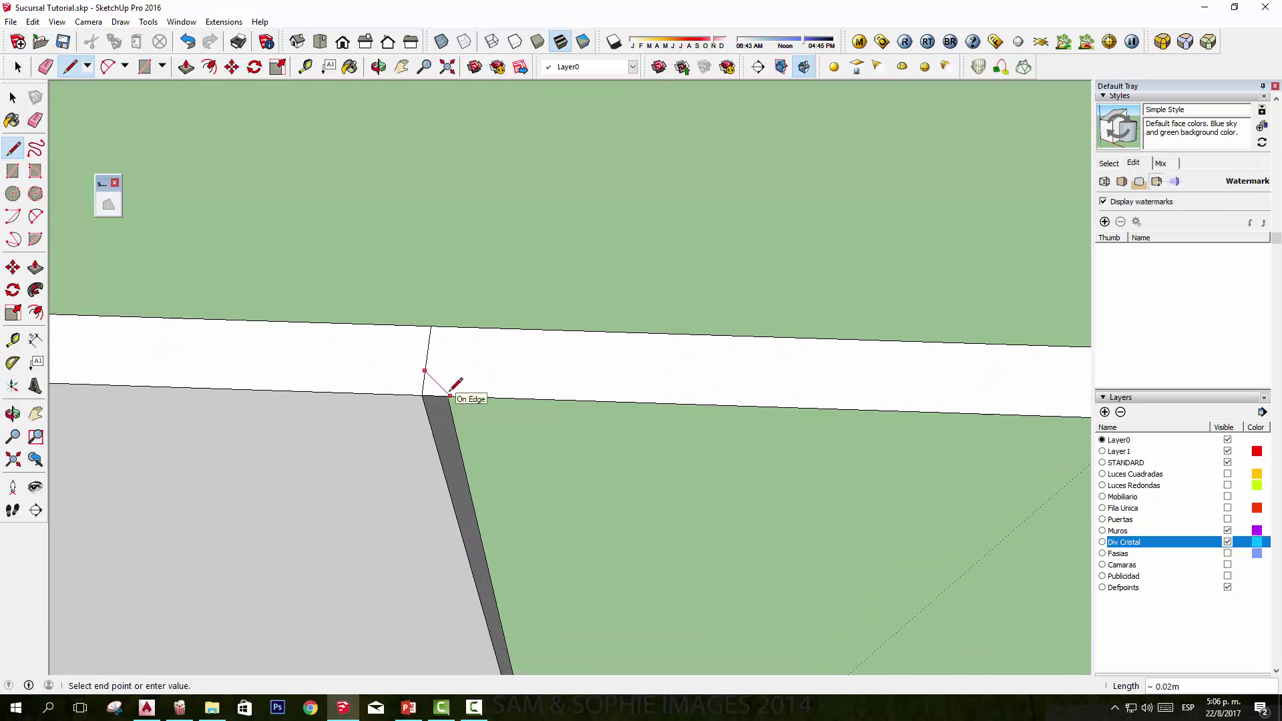
pyautogui.click(449, 396)
pyautogui.scroll(2, 432, 340)
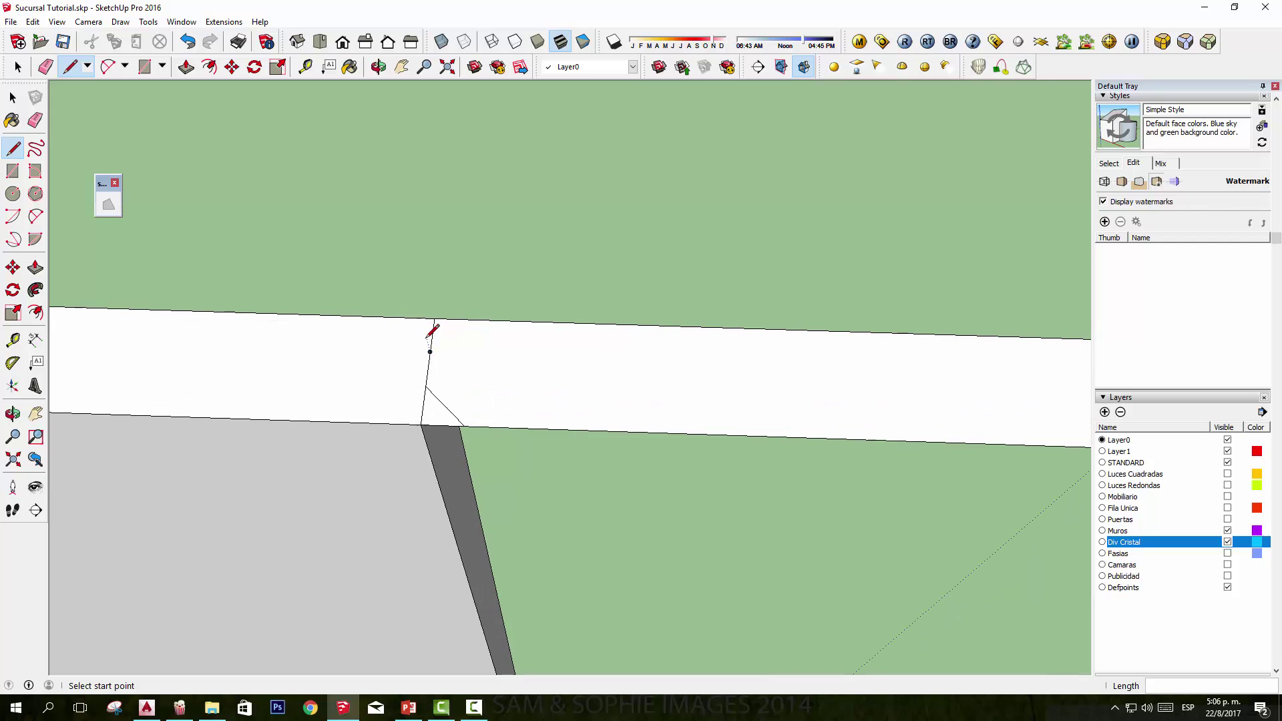
pyautogui.click(432, 339)
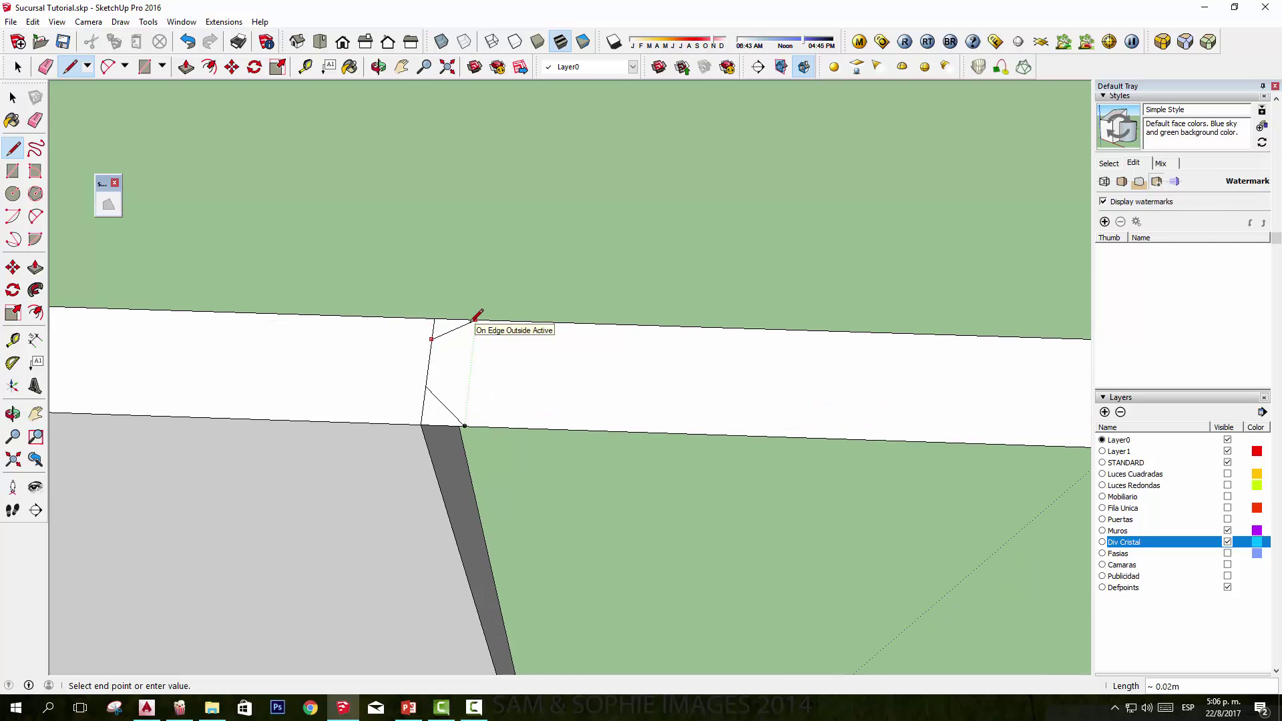
pyautogui.click(475, 319)
pyautogui.click(35, 120)
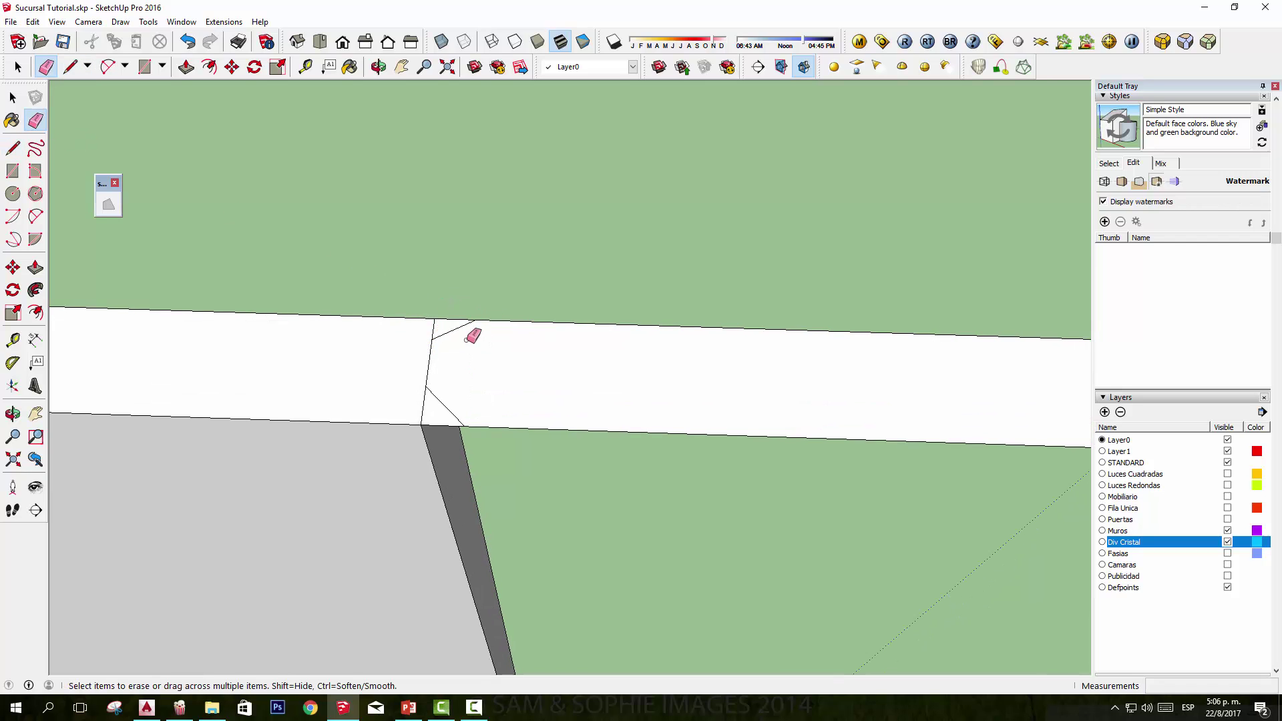
pyautogui.click(453, 320)
# Step: Inspect the notch from another side, then undo the erase and the last drawn edge
pyautogui.scroll(-2, 828, 423)
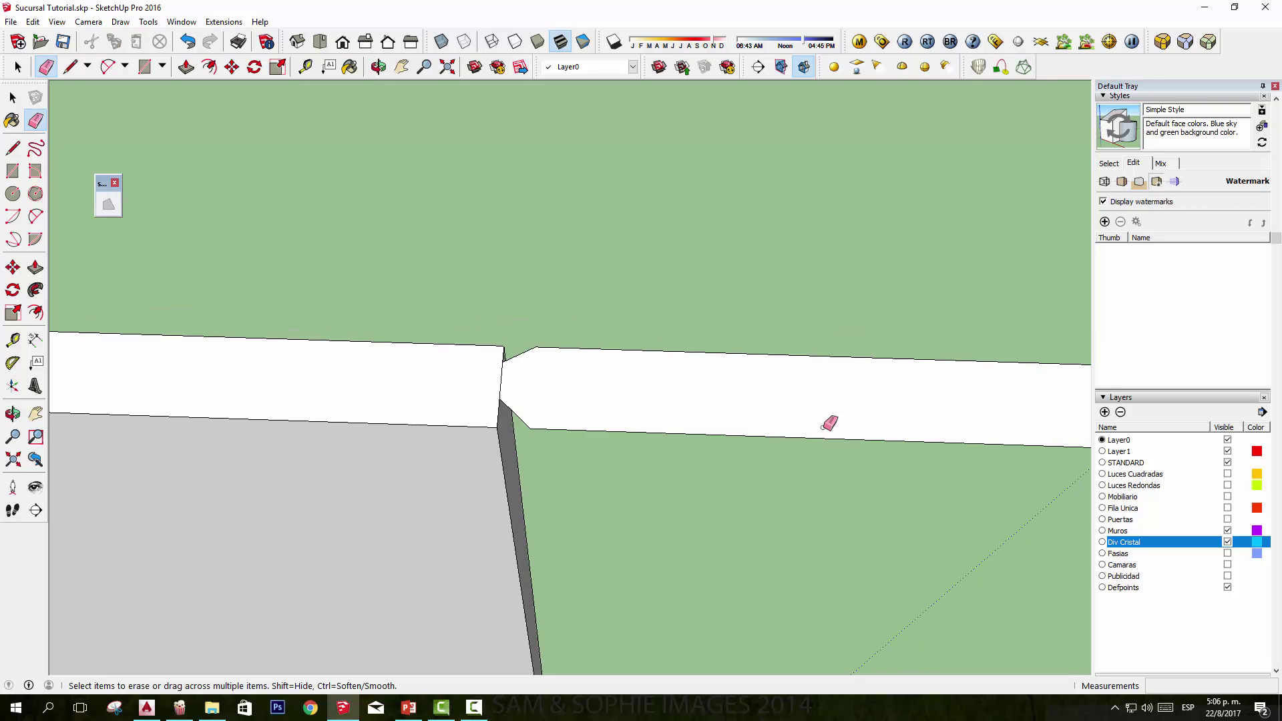
pyautogui.moveTo(828, 423)
pyautogui.mouseDown(button='middle')
pyautogui.moveTo(615, 446)
pyautogui.moveTo(721, 457)
pyautogui.moveTo(397, 447)
pyautogui.moveTo(607, 492)
pyautogui.moveTo(400, 267)
pyautogui.mouseUp(button='middle')
pyautogui.click(187, 43)
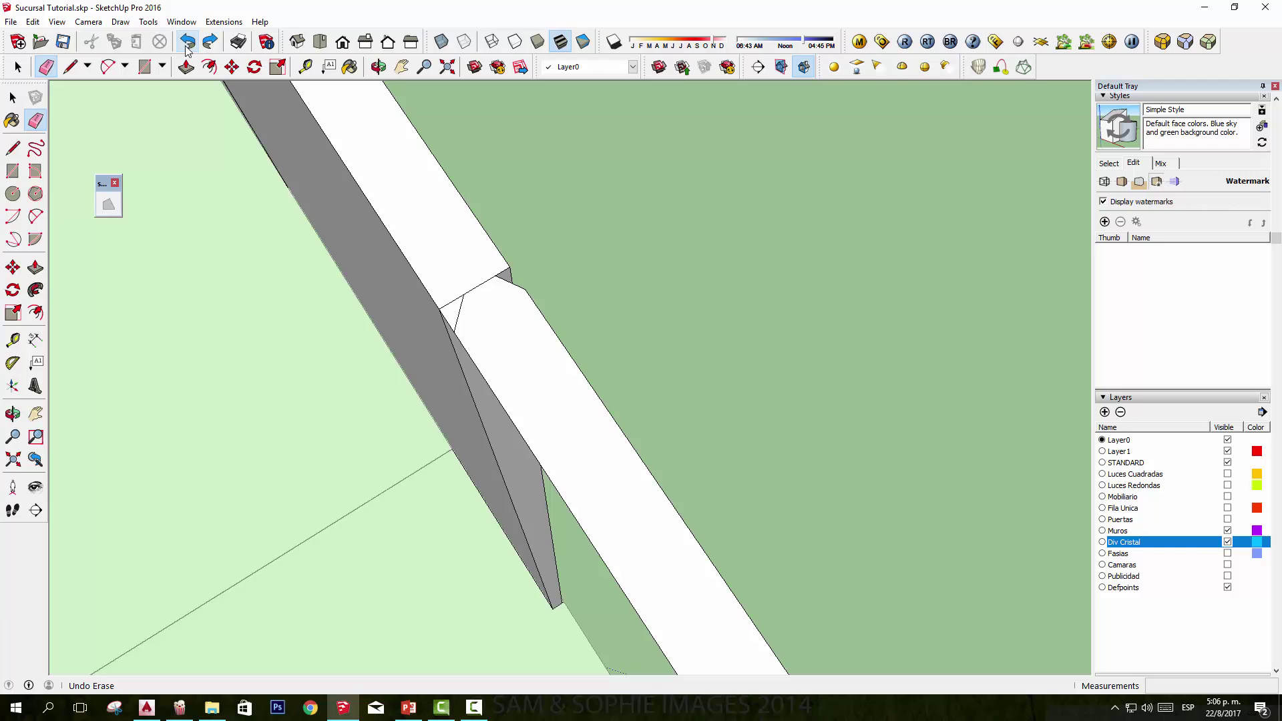
pyautogui.click(187, 44)
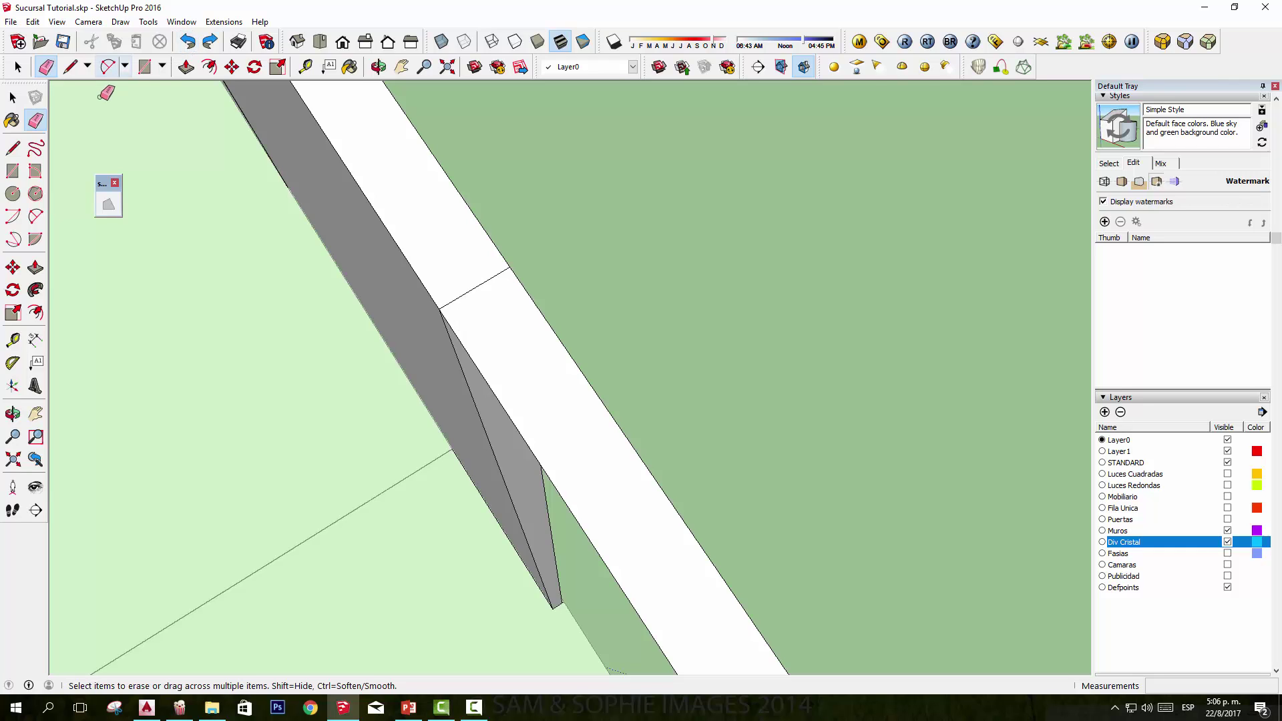
# Step: Viewing from above, draw two short edges across the strip and erase one to remove the small triangle
pyautogui.click(13, 150)
pyautogui.moveTo(523, 314); pyautogui.dragTo(420, 287, button='middle')
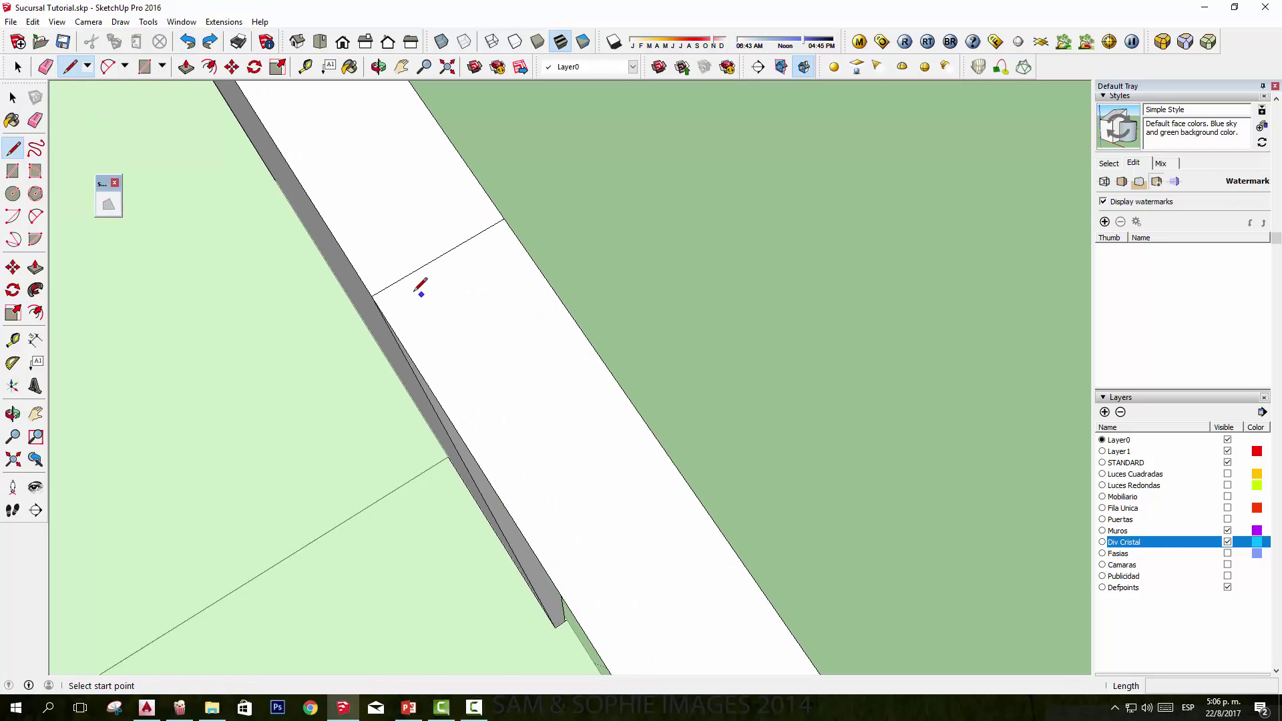
pyautogui.click(405, 276)
pyautogui.click(392, 328)
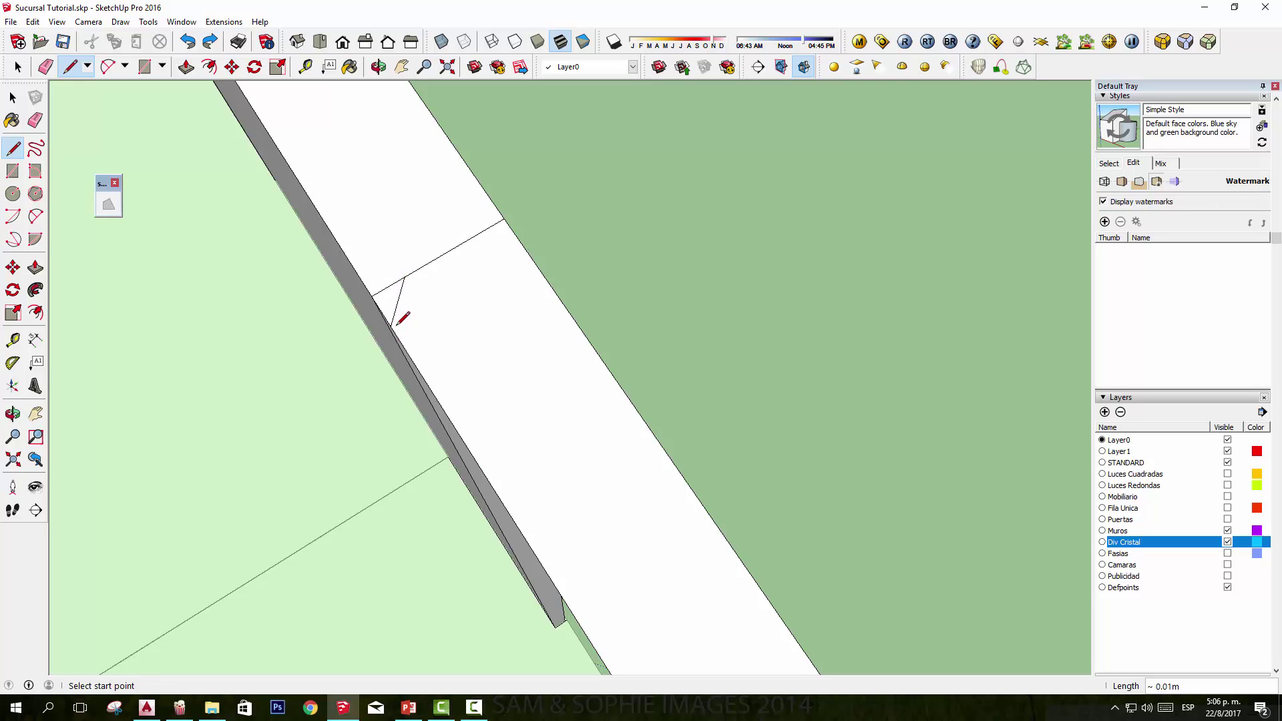
pyautogui.click(473, 236)
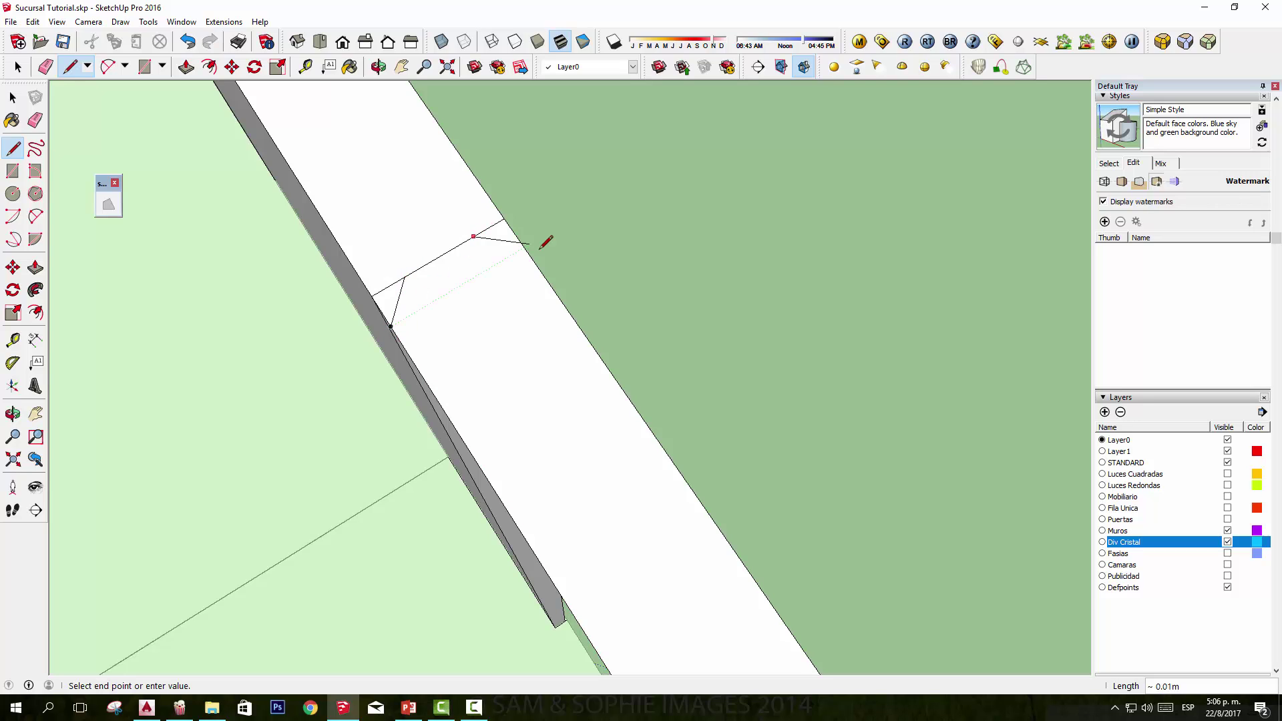
pyautogui.click(524, 246)
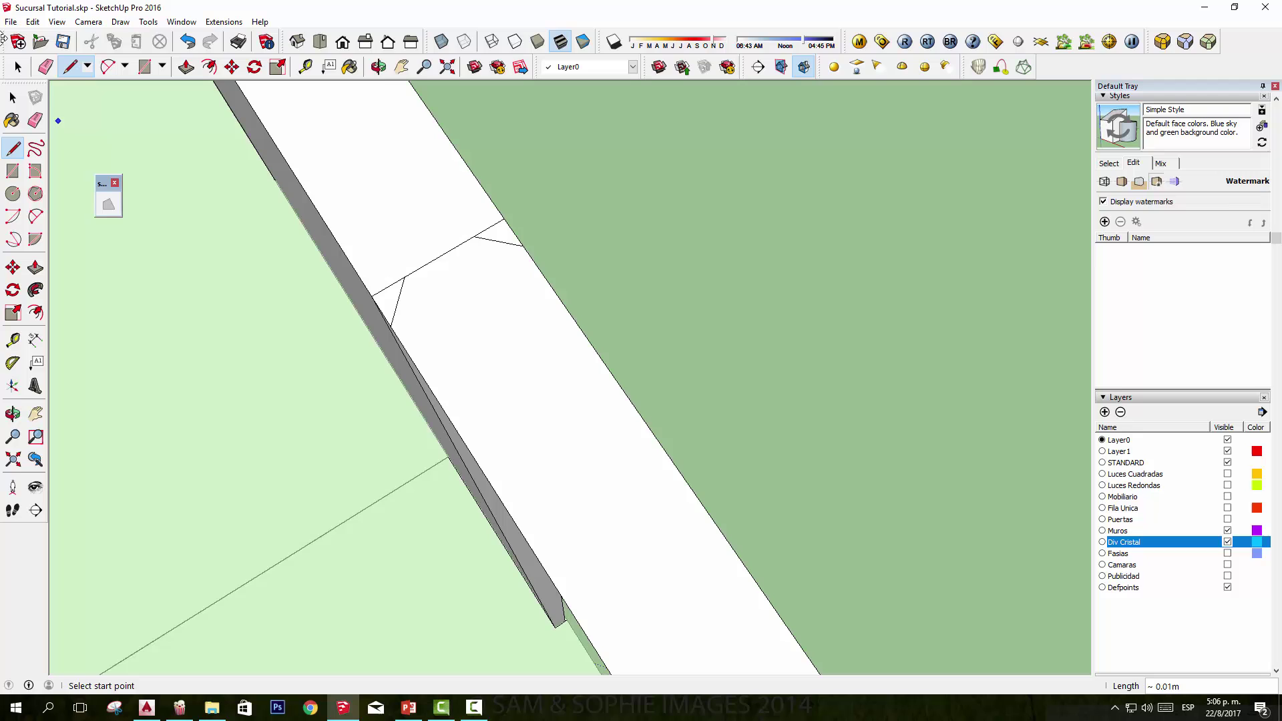
pyautogui.click(35, 121)
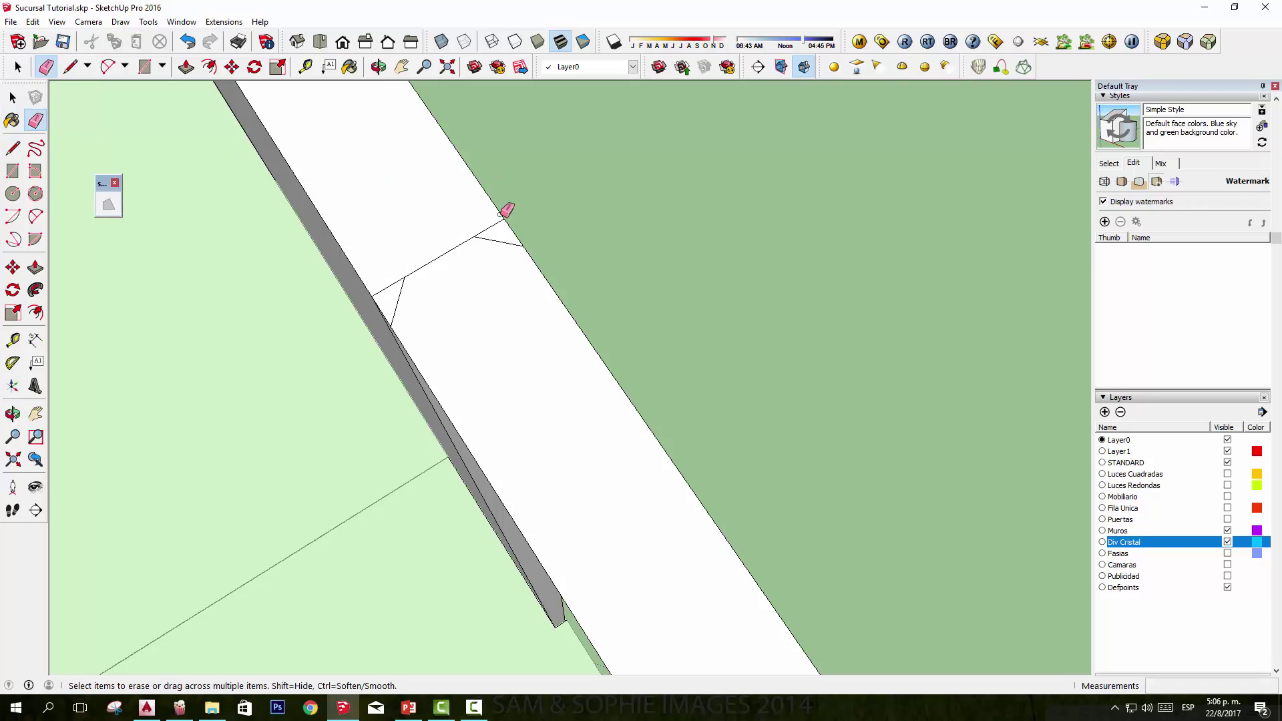
pyautogui.click(516, 232)
# Step: On the wall's grey side, draw a line from the wall-edge endpoint up to the strip's top edge
pyautogui.moveTo(516, 231); pyautogui.dragTo(384, 323, button='middle')
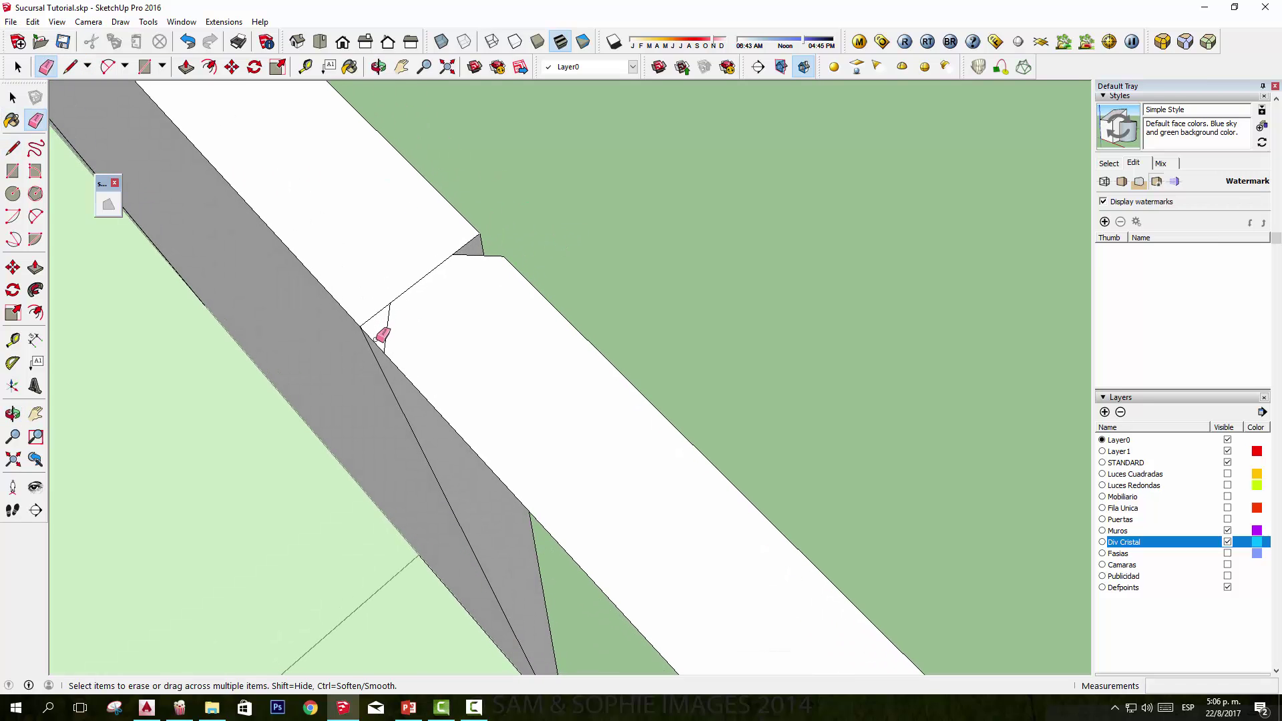
pyautogui.moveTo(598, 312)
pyautogui.mouseDown(button='middle')
pyautogui.moveTo(789, 389)
pyautogui.moveTo(558, 154)
pyautogui.moveTo(879, 441)
pyautogui.moveTo(739, 367)
pyautogui.mouseUp(button='middle')
pyautogui.scroll(3, 701, 415)
pyautogui.scroll(3, 701, 434)
pyautogui.scroll(2, 639, 400)
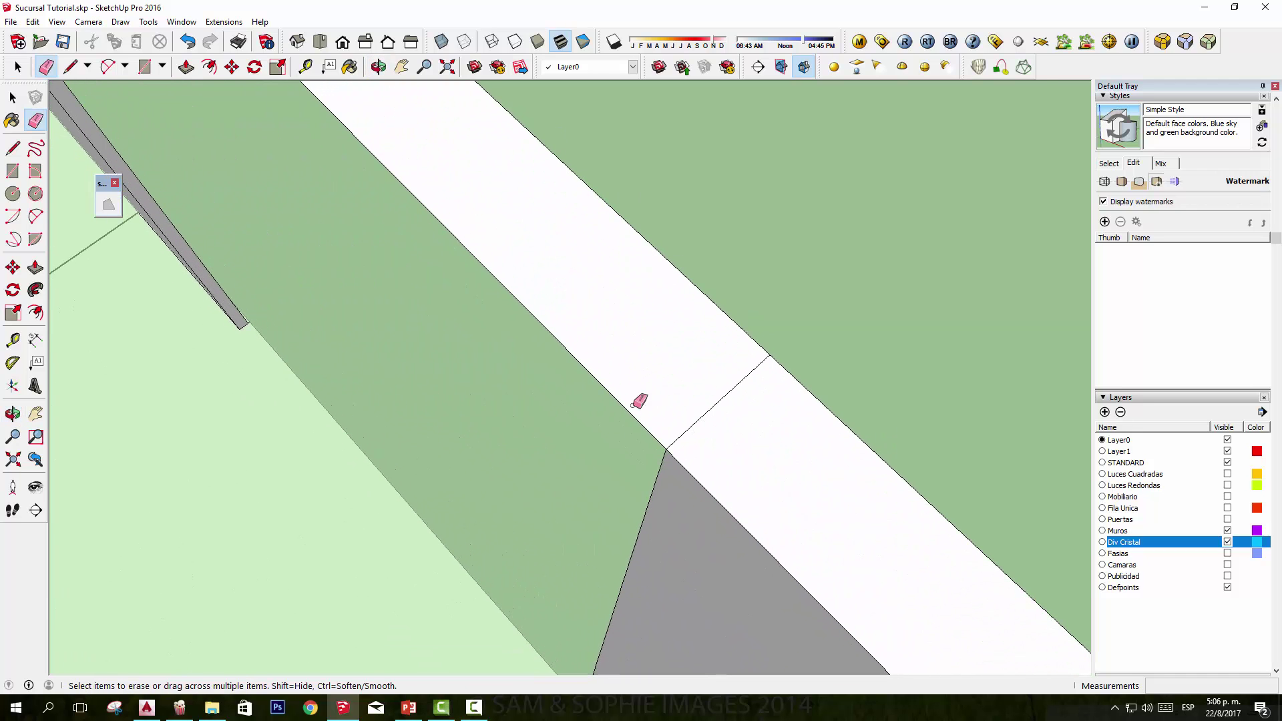
pyautogui.click(13, 147)
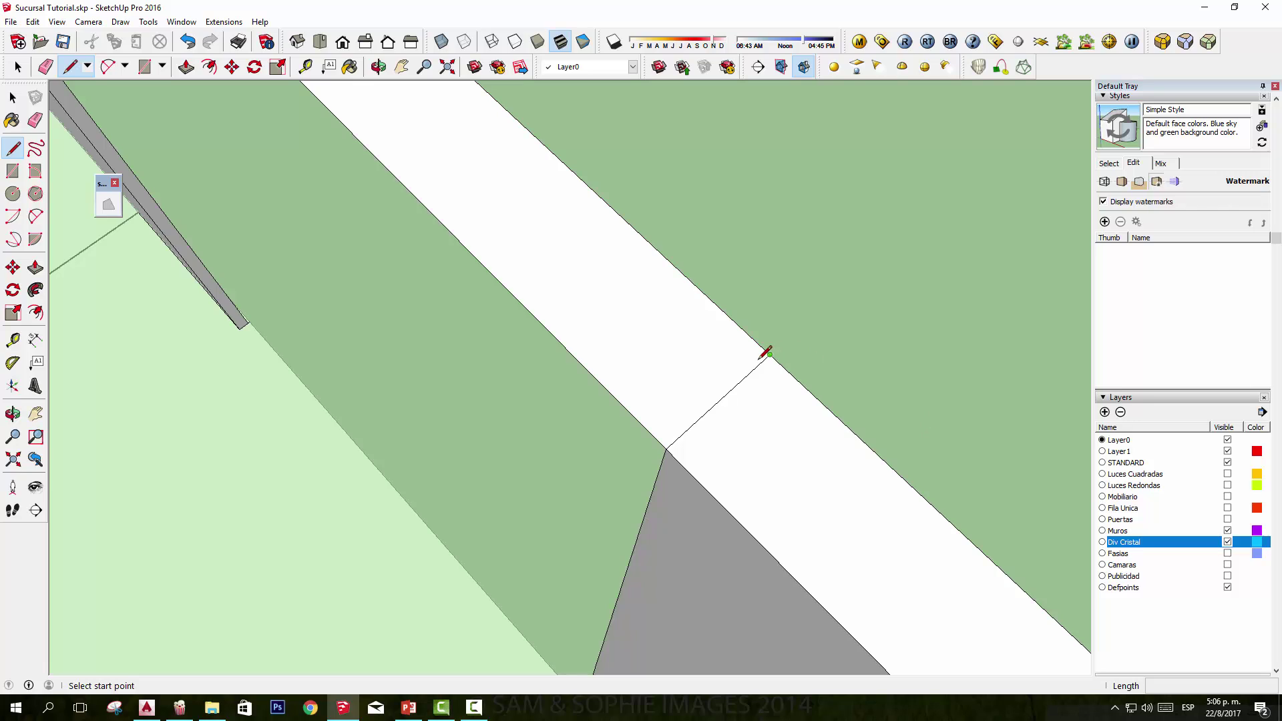
pyautogui.click(746, 375)
pyautogui.click(746, 331)
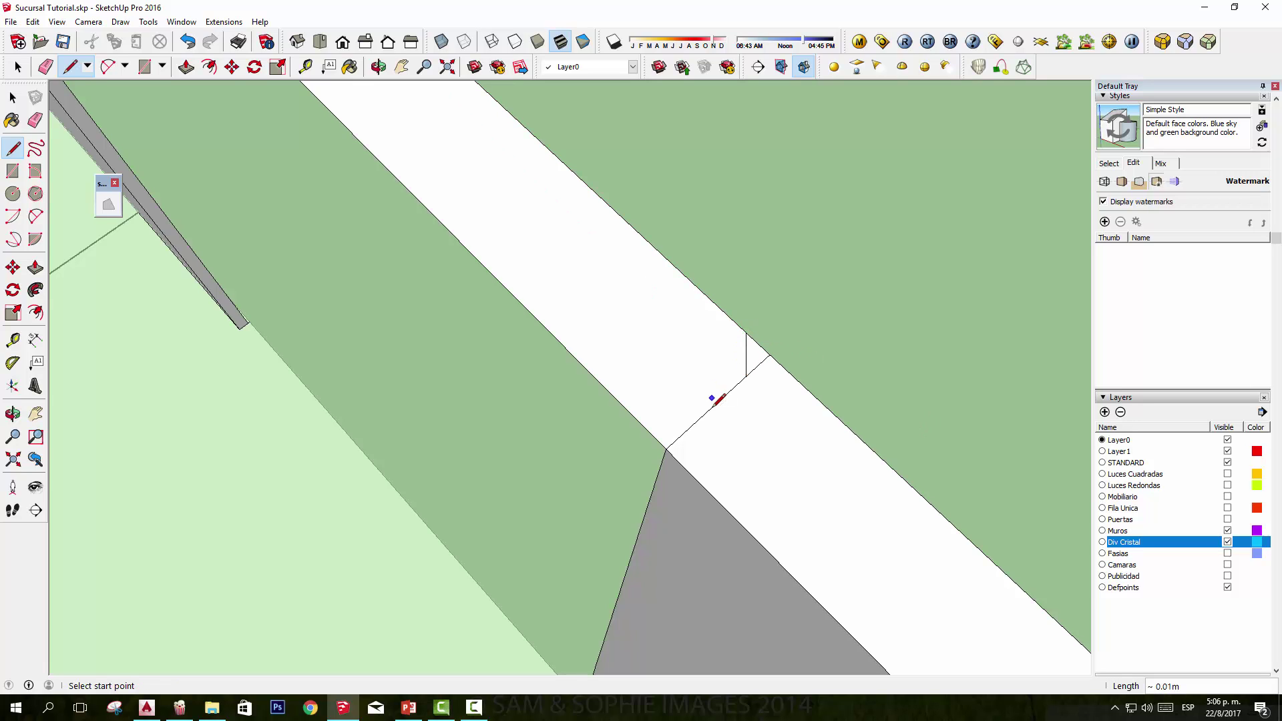
# Step: Draw an edge across the strip and erase the extra edges around the cut
pyautogui.click(691, 424)
pyautogui.click(639, 421)
pyautogui.click(36, 120)
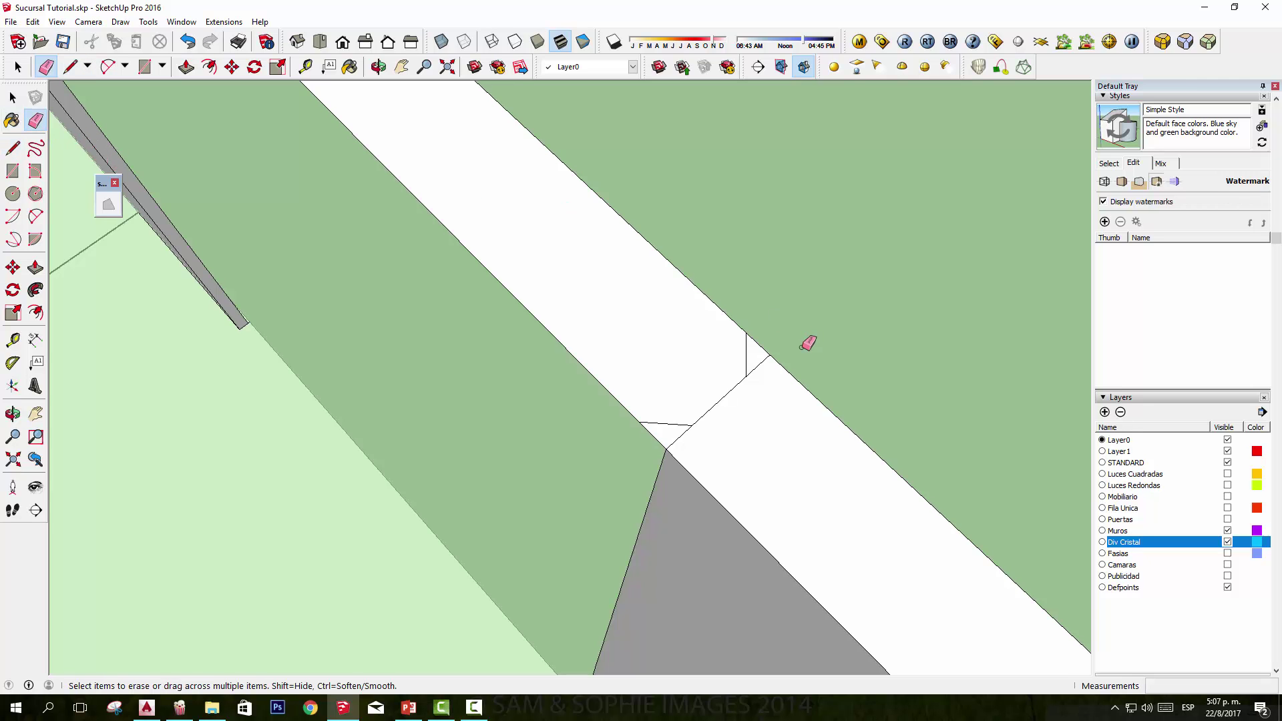
pyautogui.moveTo(765, 346); pyautogui.dragTo(664, 414)
pyautogui.moveTo(686, 402)
pyautogui.mouseDown(button='middle')
pyautogui.moveTo(657, 377)
pyautogui.moveTo(604, 424)
pyautogui.moveTo(970, 312)
pyautogui.moveTo(772, 243)
pyautogui.moveTo(833, 223)
pyautogui.moveTo(799, 281)
pyautogui.moveTo(764, 294)
pyautogui.mouseUp(button='middle')
# Step: Push the face above the door opening down 0.68 m and view the whole room
pyautogui.press('p')
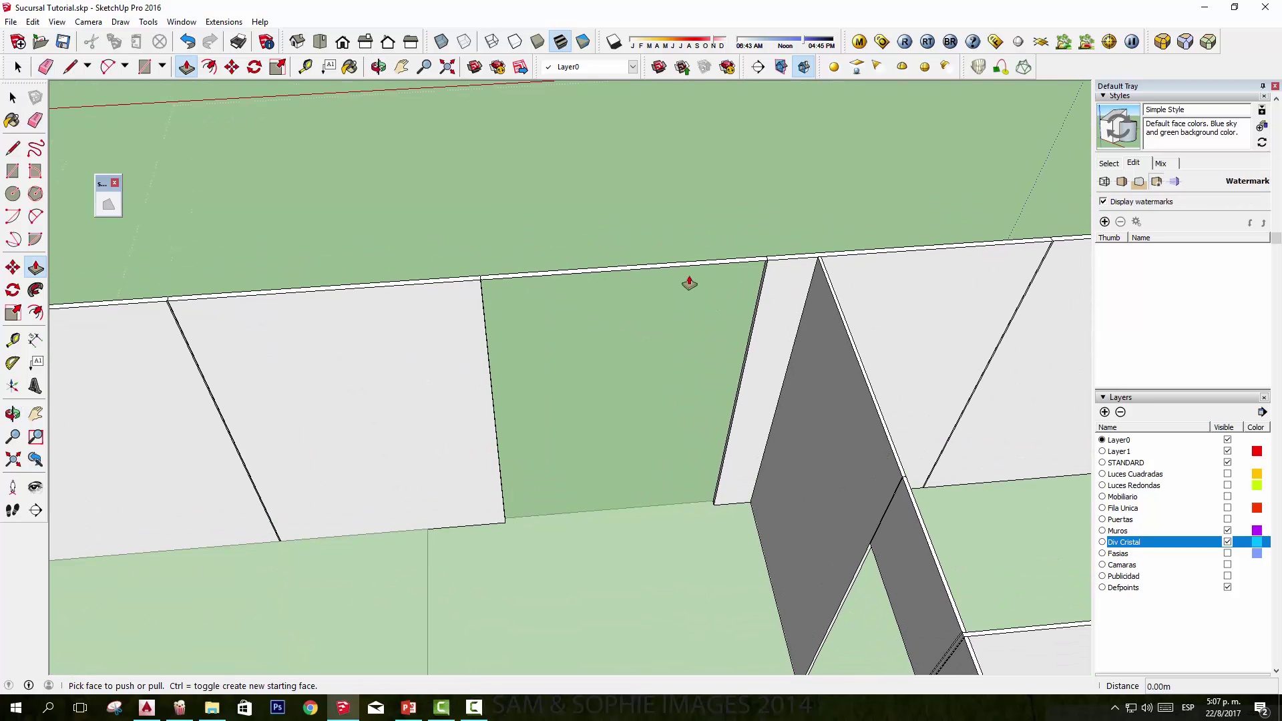
pyautogui.moveTo(658, 271); pyautogui.dragTo(896, 617)
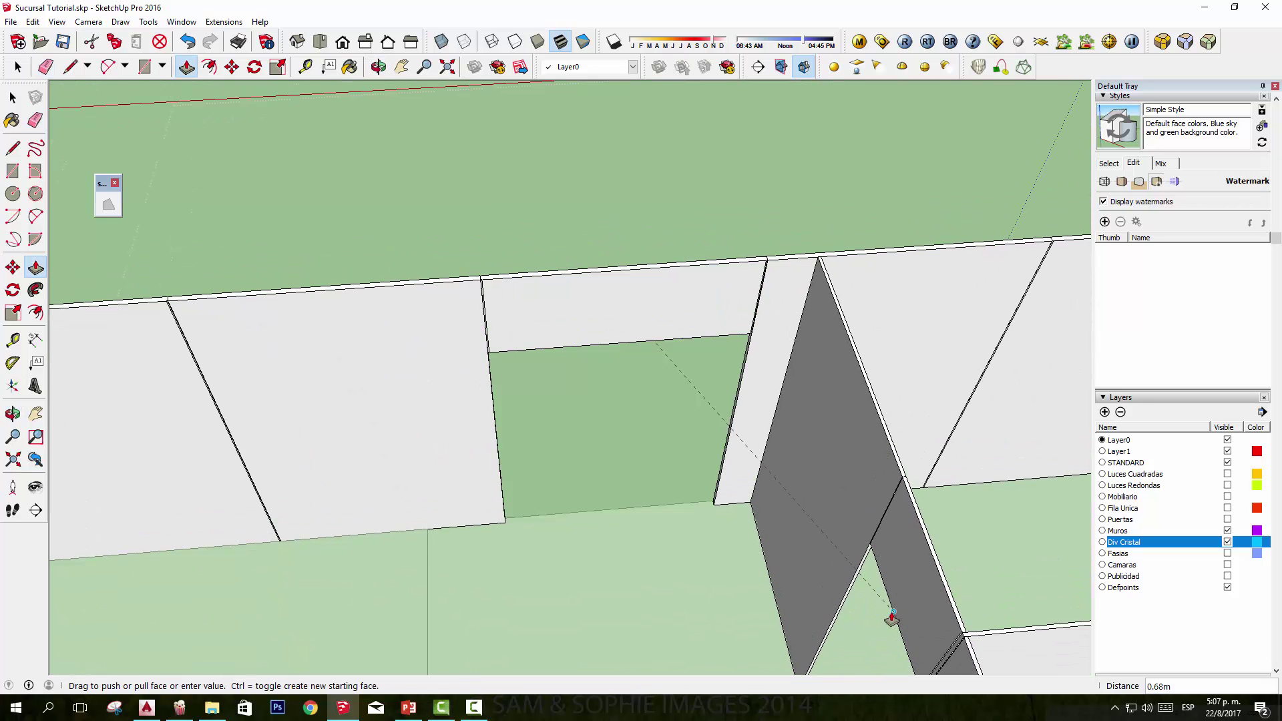
pyautogui.press('space')
pyautogui.moveTo(707, 235)
pyautogui.mouseDown(button='middle')
pyautogui.moveTo(739, 458)
pyautogui.moveTo(873, 335)
pyautogui.moveTo(832, 352)
pyautogui.moveTo(543, 346)
pyautogui.moveTo(644, 363)
pyautogui.mouseUp(button='middle')
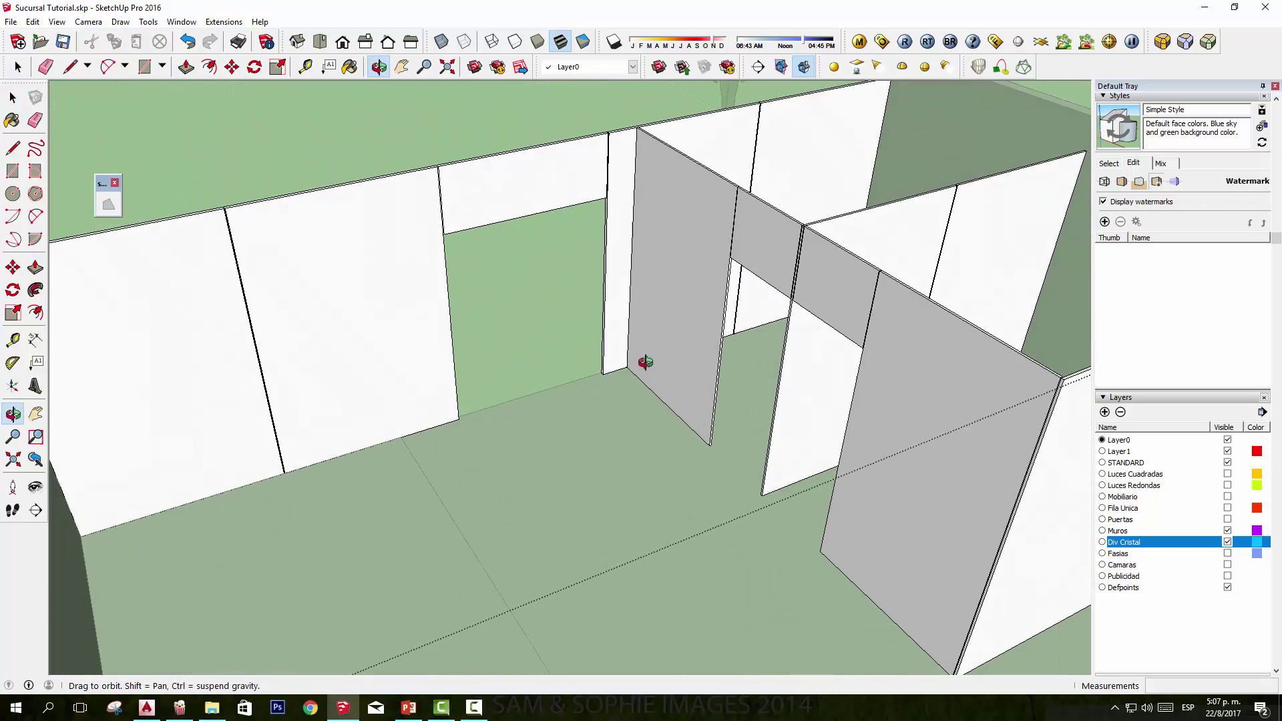
pyautogui.scroll(-3, 694, 389)
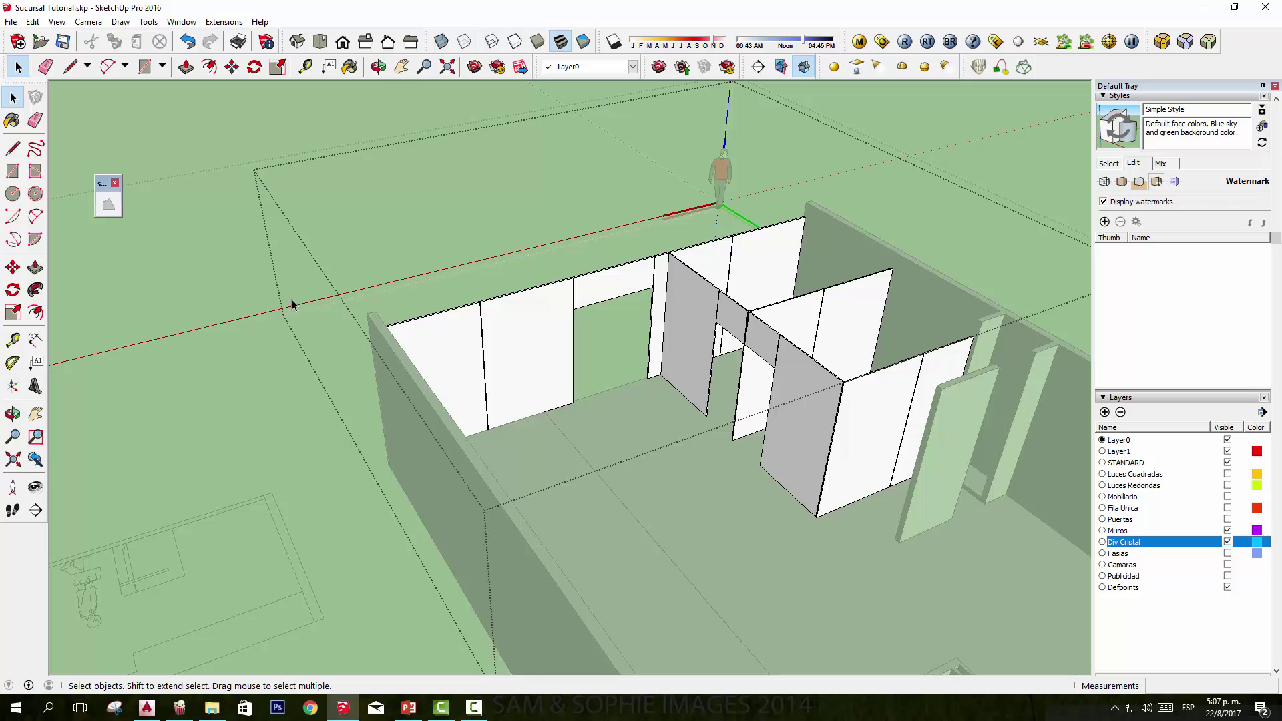
pyautogui.moveTo(292, 305)
pyautogui.mouseDown(button='middle')
pyautogui.moveTo(543, 321)
pyautogui.moveTo(552, 140)
pyautogui.moveTo(271, 435)
pyautogui.moveTo(622, 397)
pyautogui.mouseUp(button='middle')
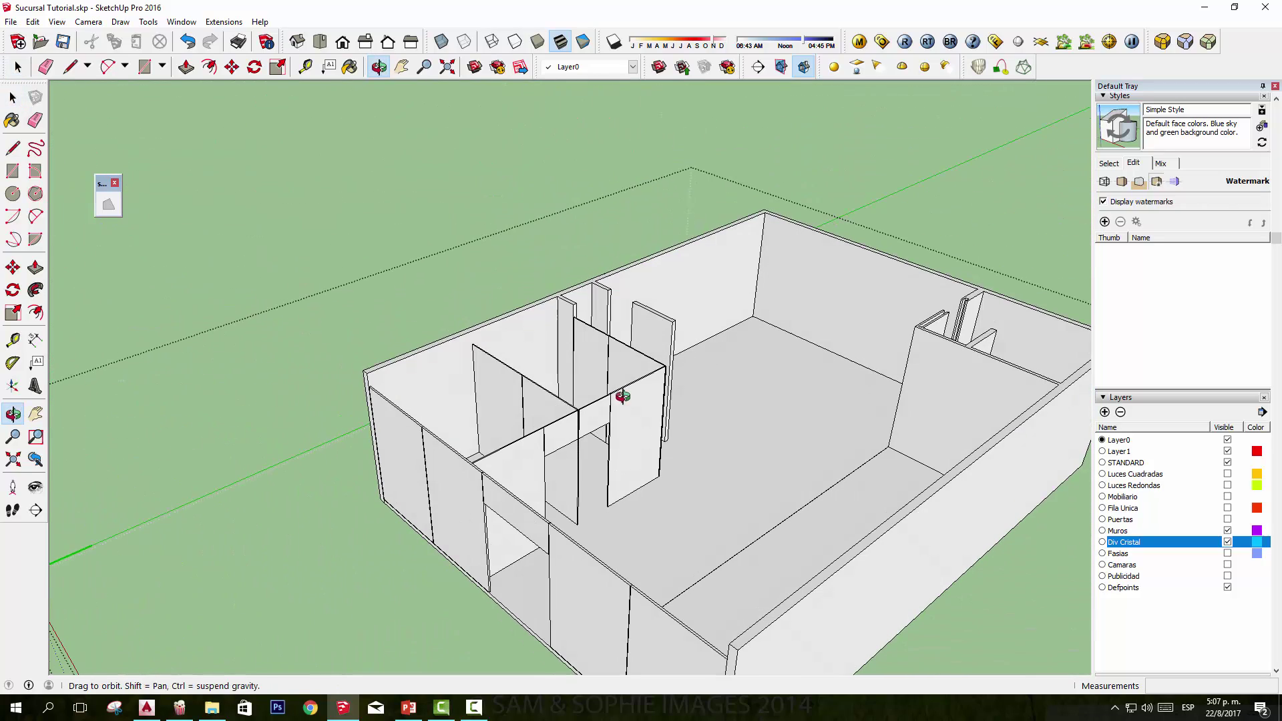
pyautogui.keyDown('shift'); pyautogui.moveTo(560, 431); pyautogui.dragTo(579, 395, button='middle'); pyautogui.keyUp('shift')
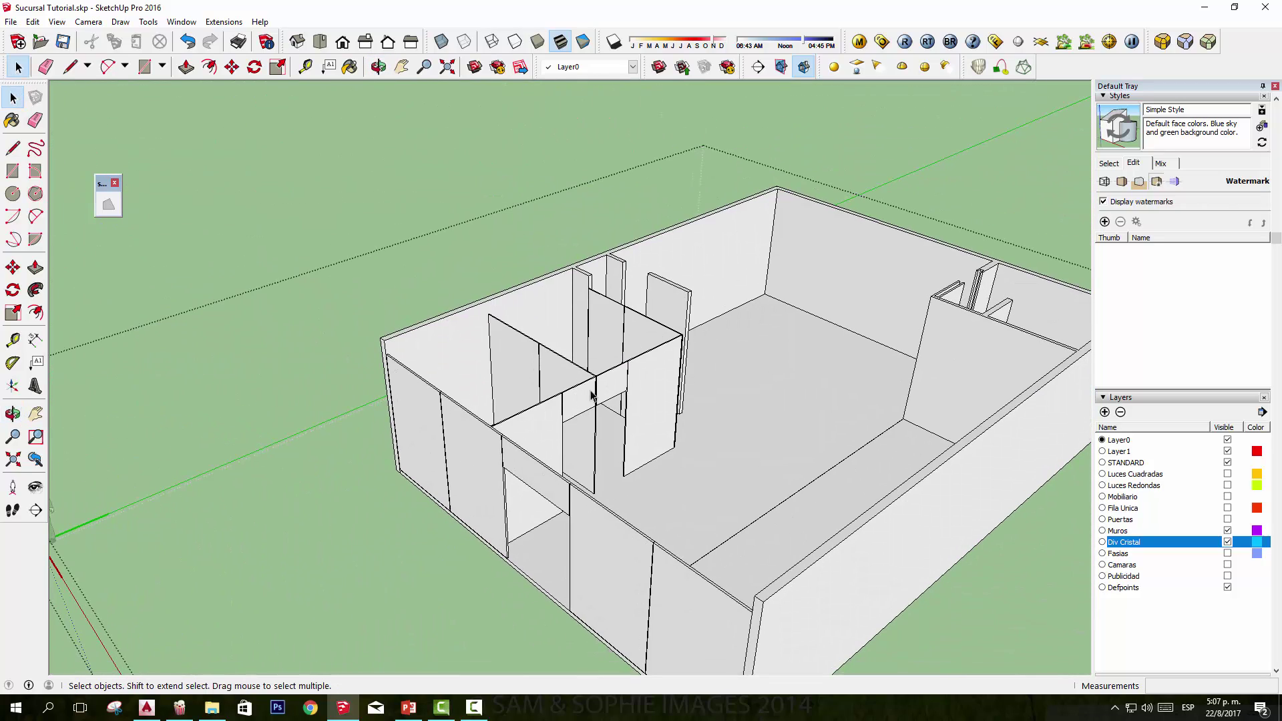
pyautogui.scroll(-3, 596, 399)
pyautogui.moveTo(403, 429)
pyautogui.mouseDown(button='middle')
pyautogui.moveTo(564, 323)
pyautogui.moveTo(657, 383)
pyautogui.mouseUp(button='middle')
pyautogui.scroll(2, 695, 446)
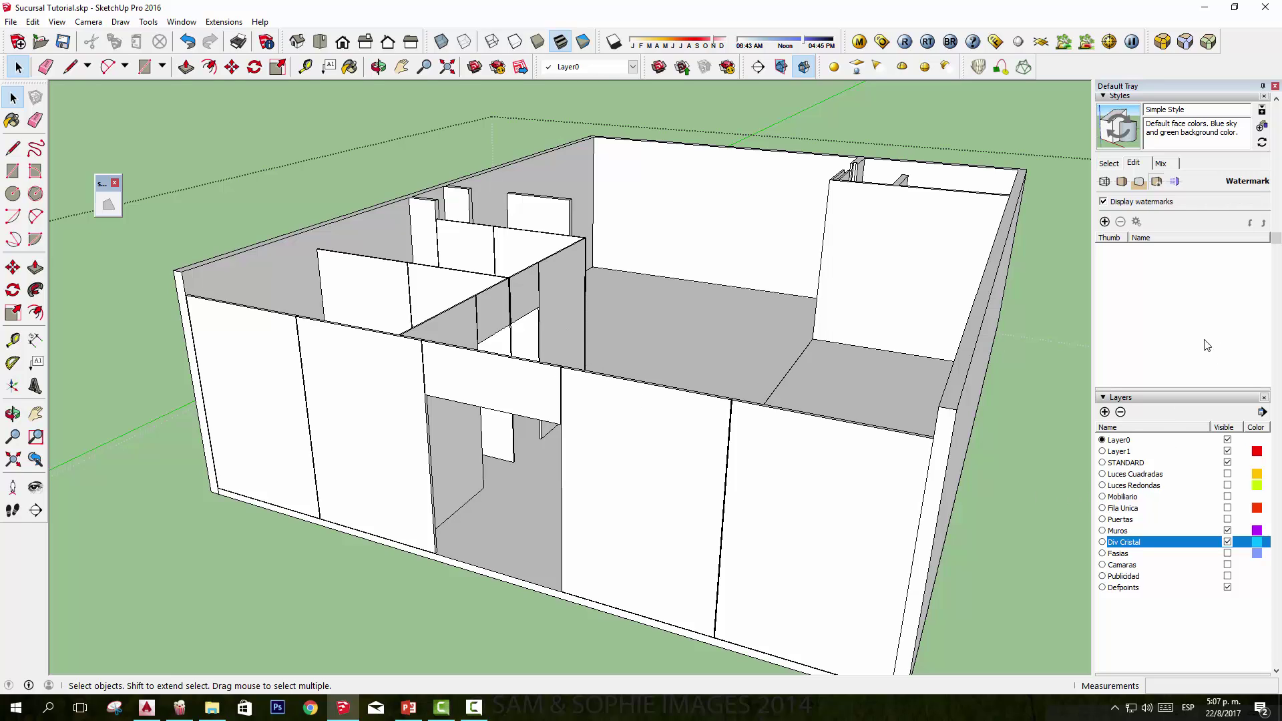
# Step: Paint the Div Cristal partition panels with Translucent Glass Blue from the Glass and Mirrors collection
pyautogui.click(350, 67)
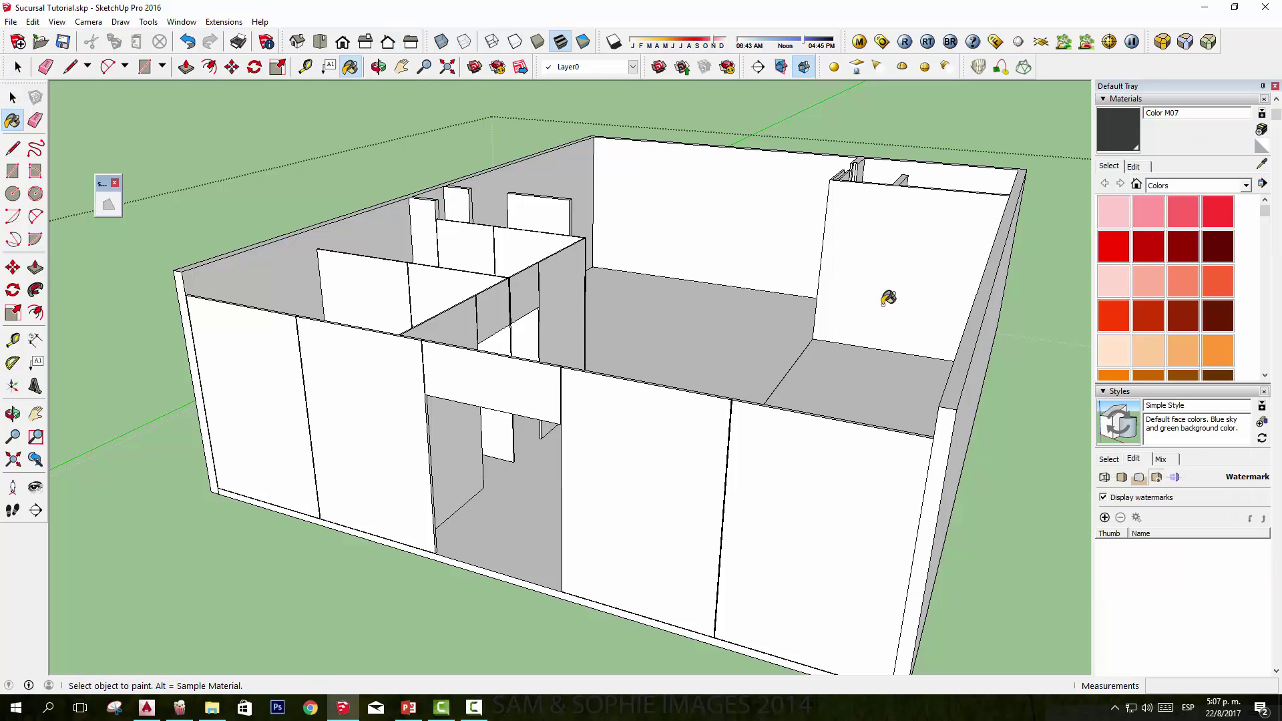
pyautogui.click(1197, 187)
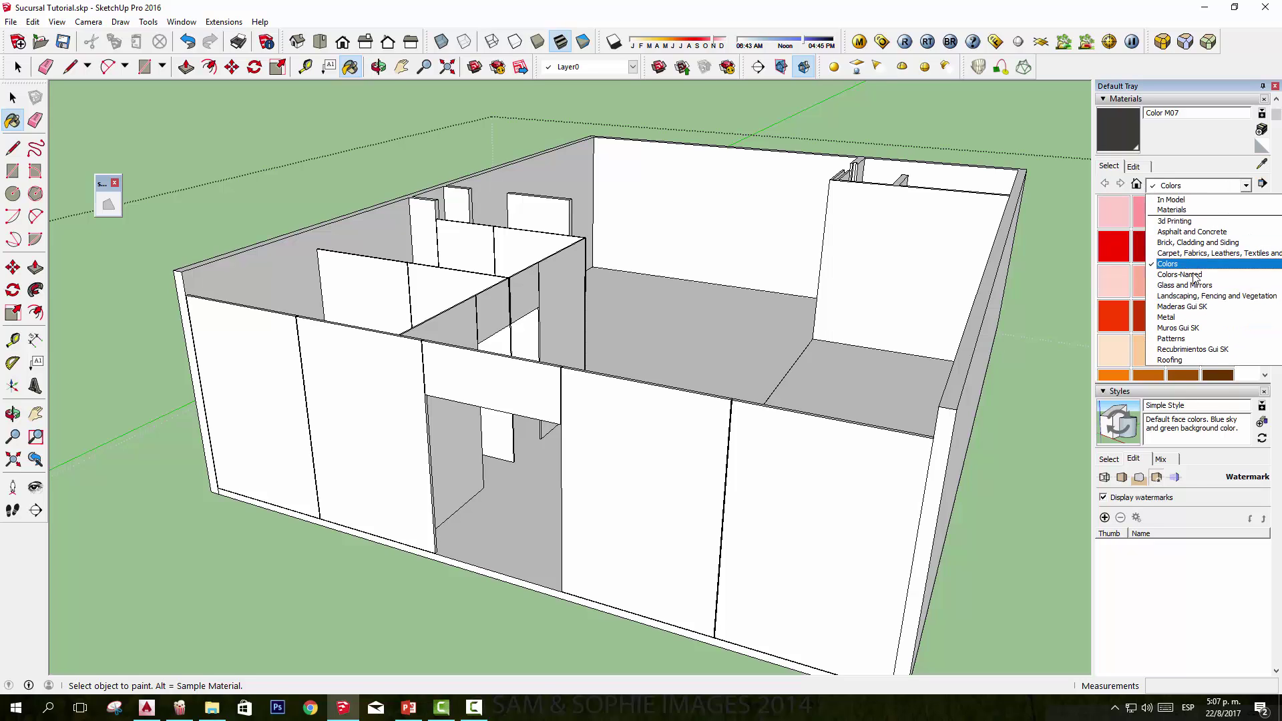
pyautogui.click(1192, 287)
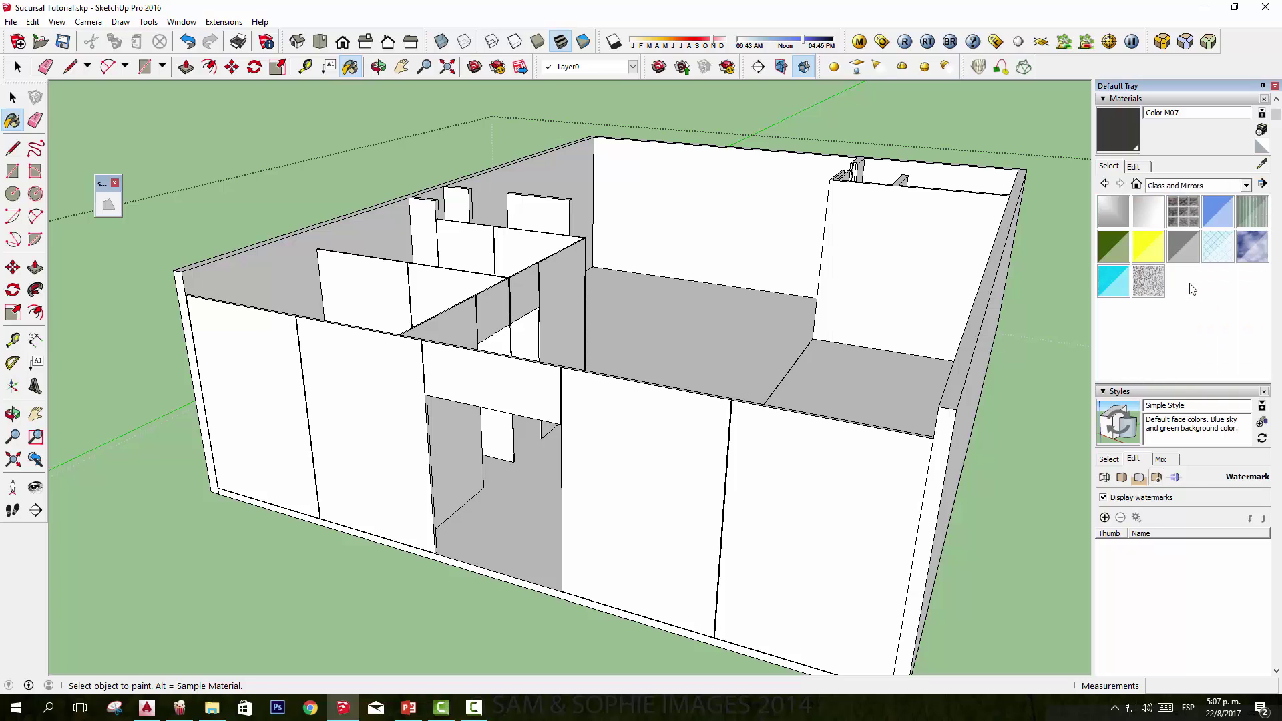
pyautogui.click(1219, 212)
pyautogui.click(468, 364)
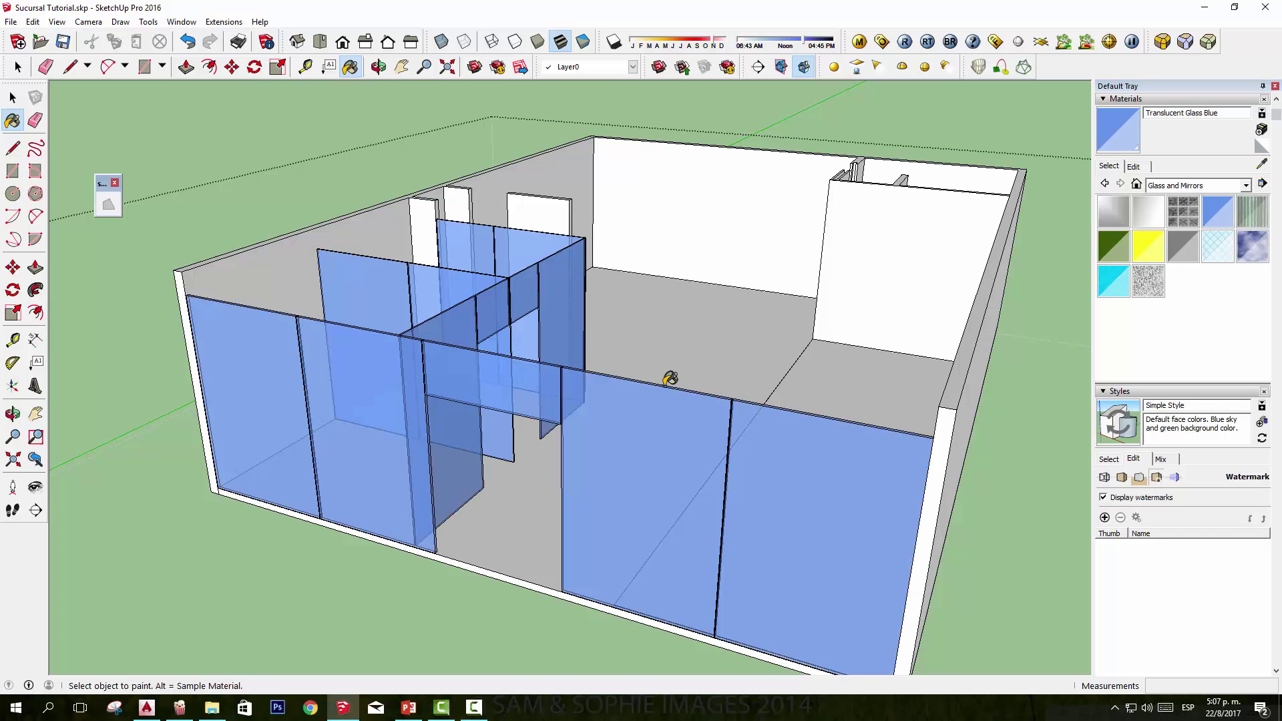
pyautogui.press('space')
pyautogui.moveTo(660, 302); pyautogui.dragTo(601, 386, button='middle')
pyautogui.scroll(2, 611, 398)
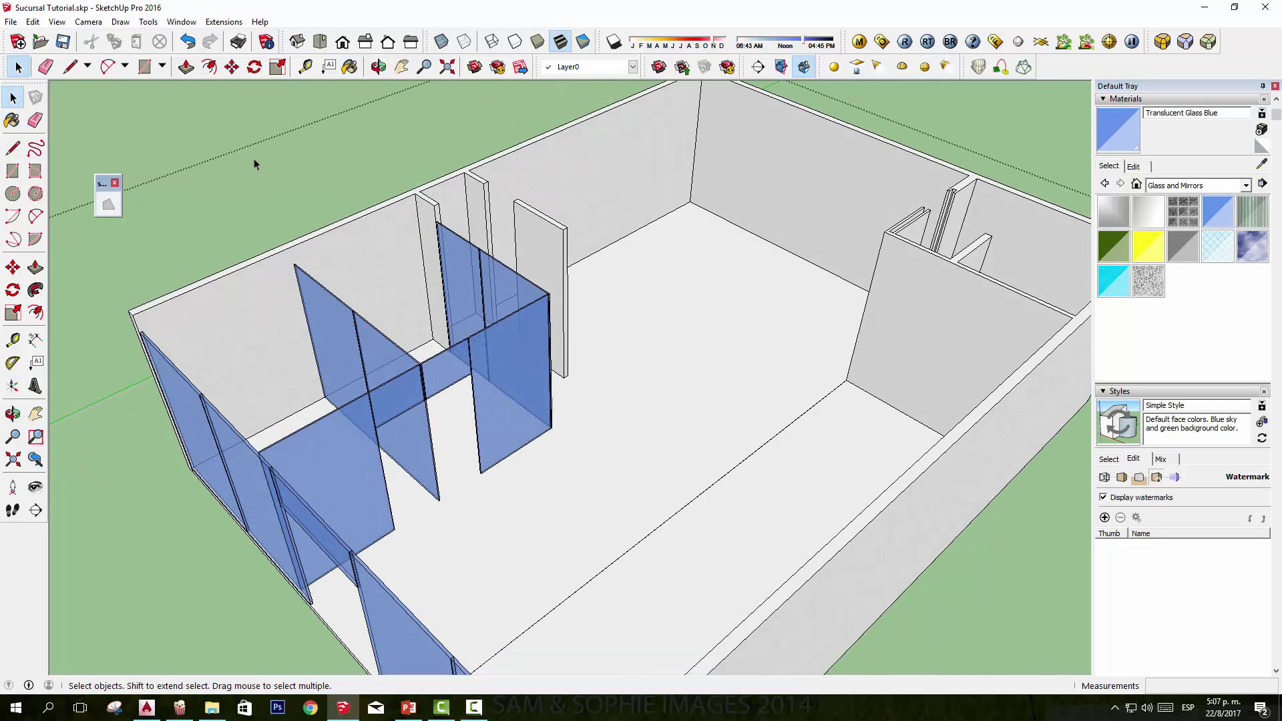
pyautogui.moveTo(592, 277)
pyautogui.mouseDown(button='middle')
pyautogui.moveTo(779, 229)
pyautogui.moveTo(836, 200)
pyautogui.moveTo(673, 215)
pyautogui.moveTo(574, 327)
pyautogui.moveTo(240, 467)
pyautogui.moveTo(426, 390)
pyautogui.moveTo(543, 403)
pyautogui.moveTo(919, 289)
pyautogui.moveTo(566, 400)
pyautogui.moveTo(574, 365)
pyautogui.moveTo(546, 361)
pyautogui.mouseUp(button='middle')
pyautogui.scroll(-2, 564, 370)
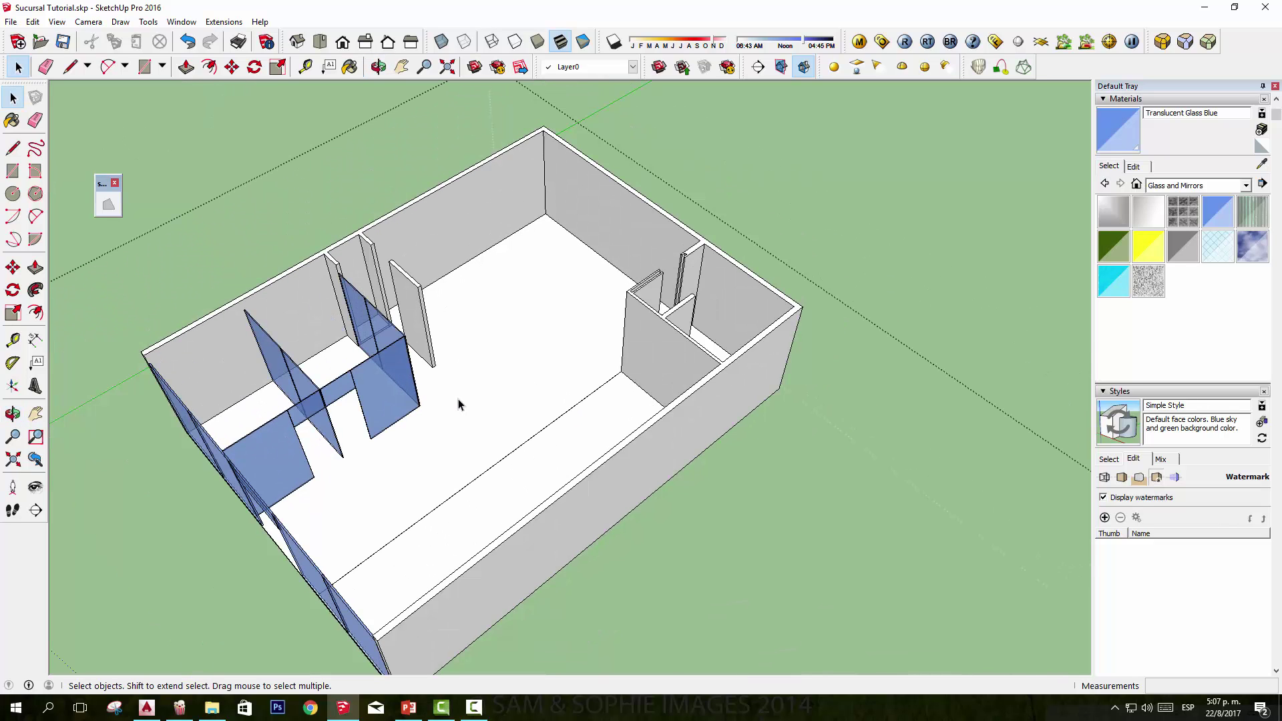
pyautogui.keyDown('shift'); pyautogui.moveTo(458, 404); pyautogui.dragTo(635, 377, button='middle'); pyautogui.keyUp('shift')
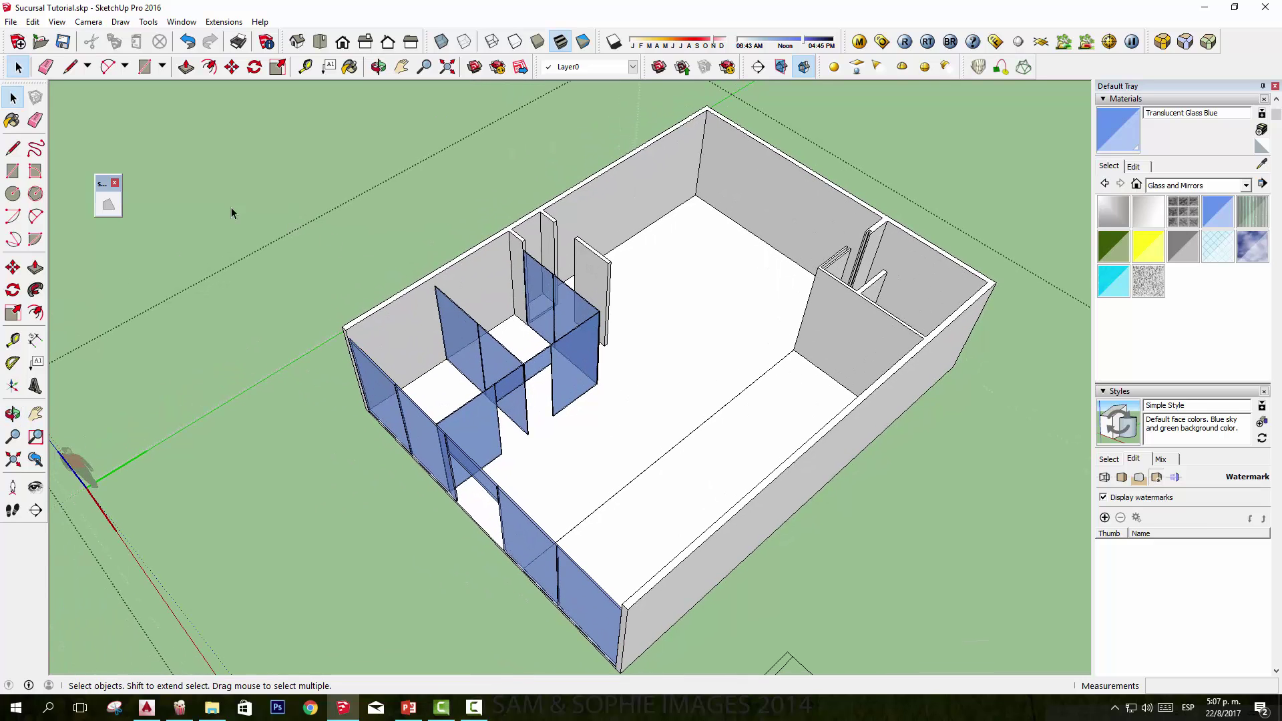
pyautogui.click(12, 171)
# Step: Draw a rectangle spanning the wall tops as a flat roof face and select only that face
pyautogui.press('space')
pyautogui.moveTo(783, 470); pyautogui.dragTo(755, 346, button='middle')
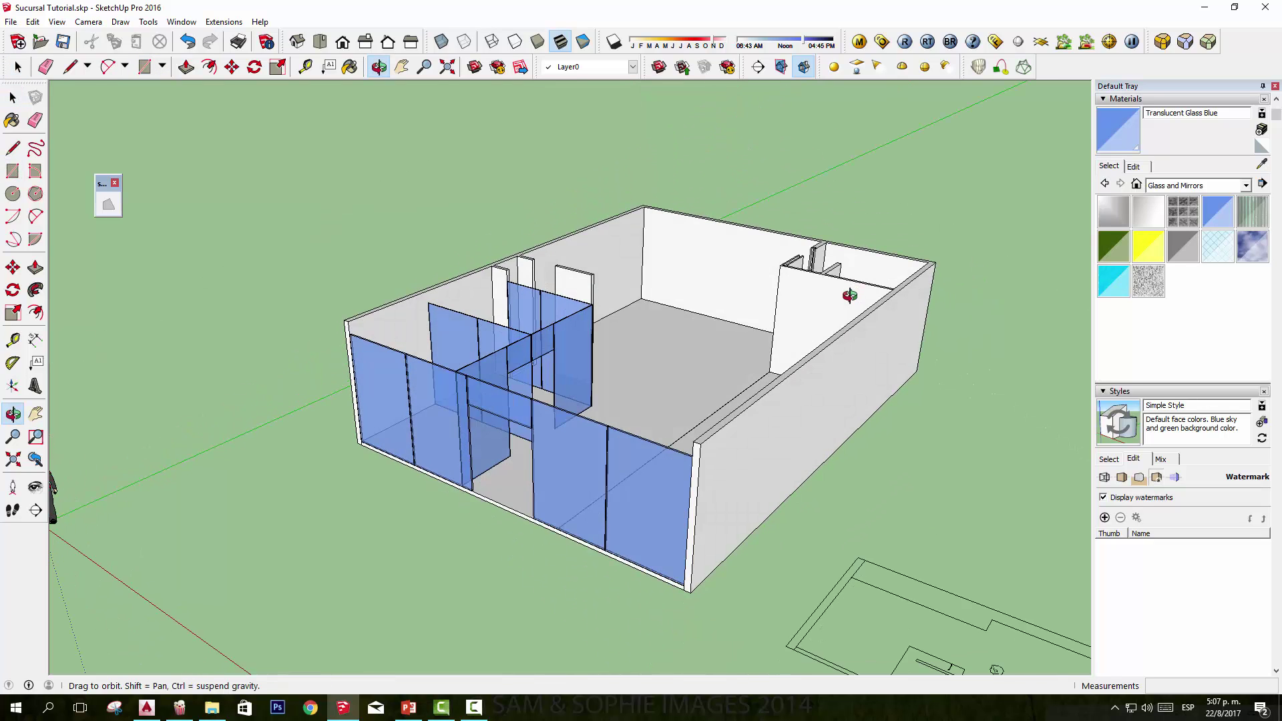
pyautogui.press('r')
pyautogui.click(222, 347)
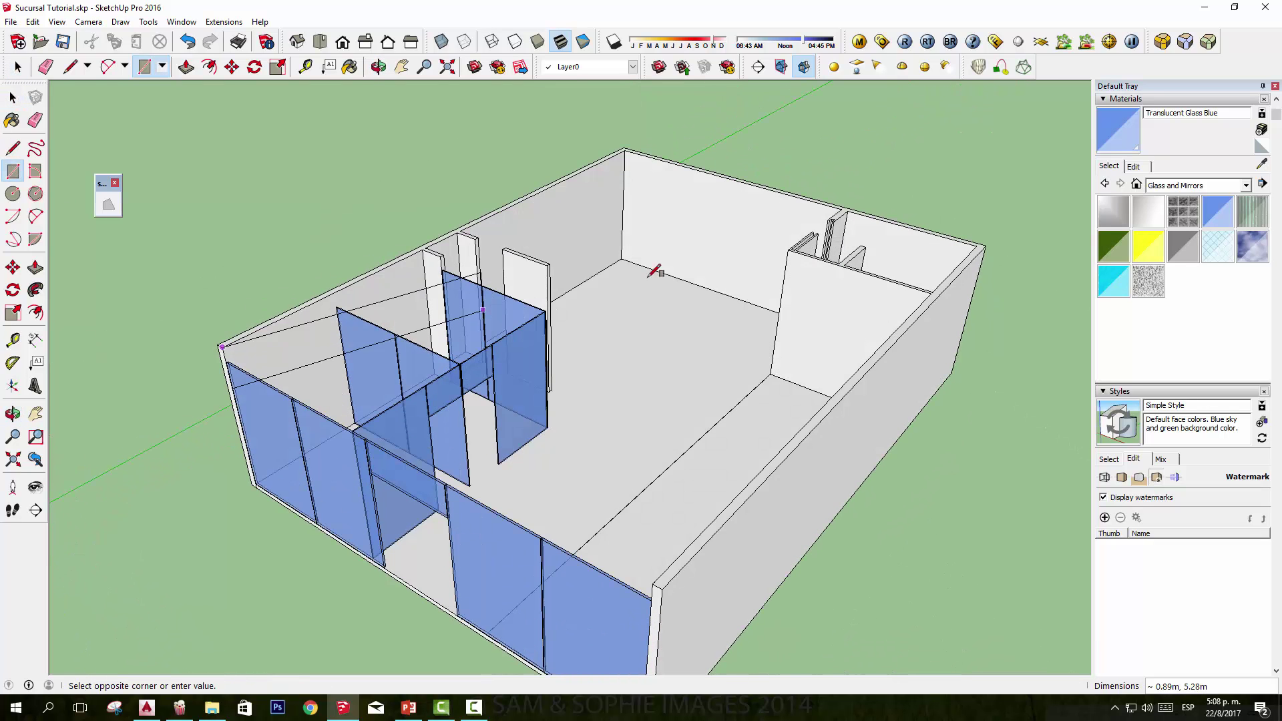
pyautogui.click(977, 245)
pyautogui.scroll(1, 814, 267)
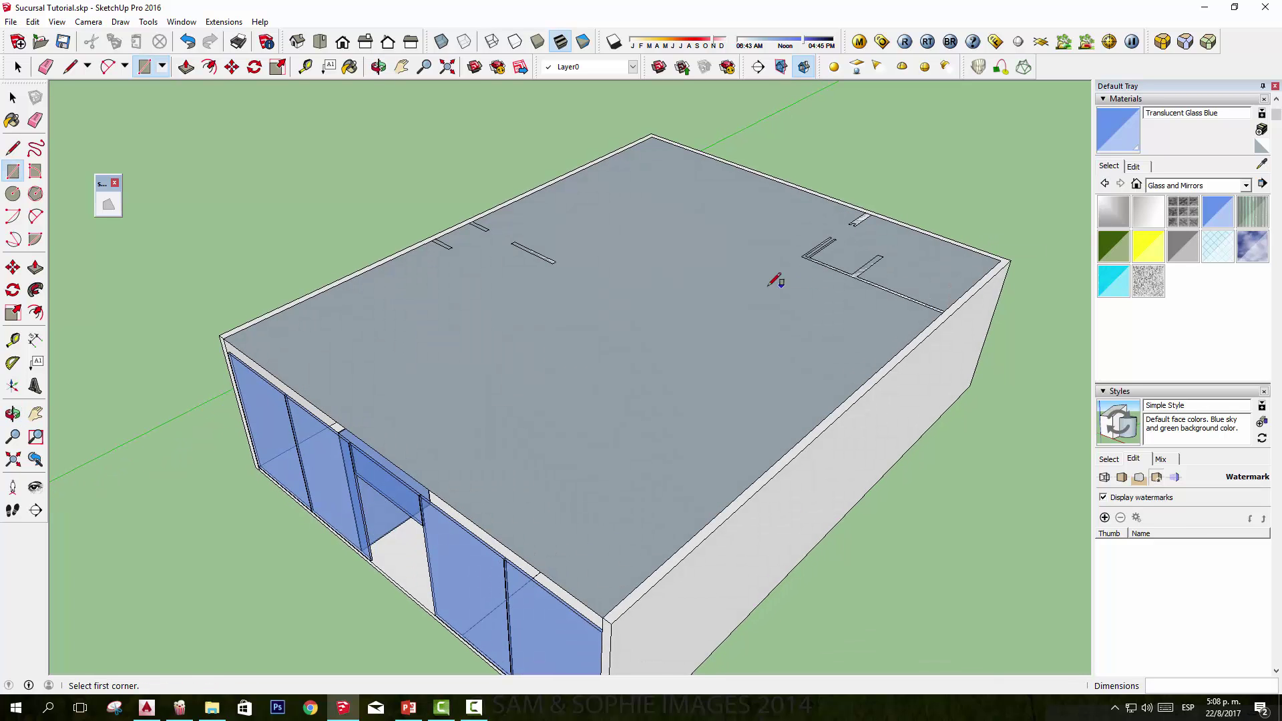
pyautogui.press('space')
pyautogui.click(744, 294)
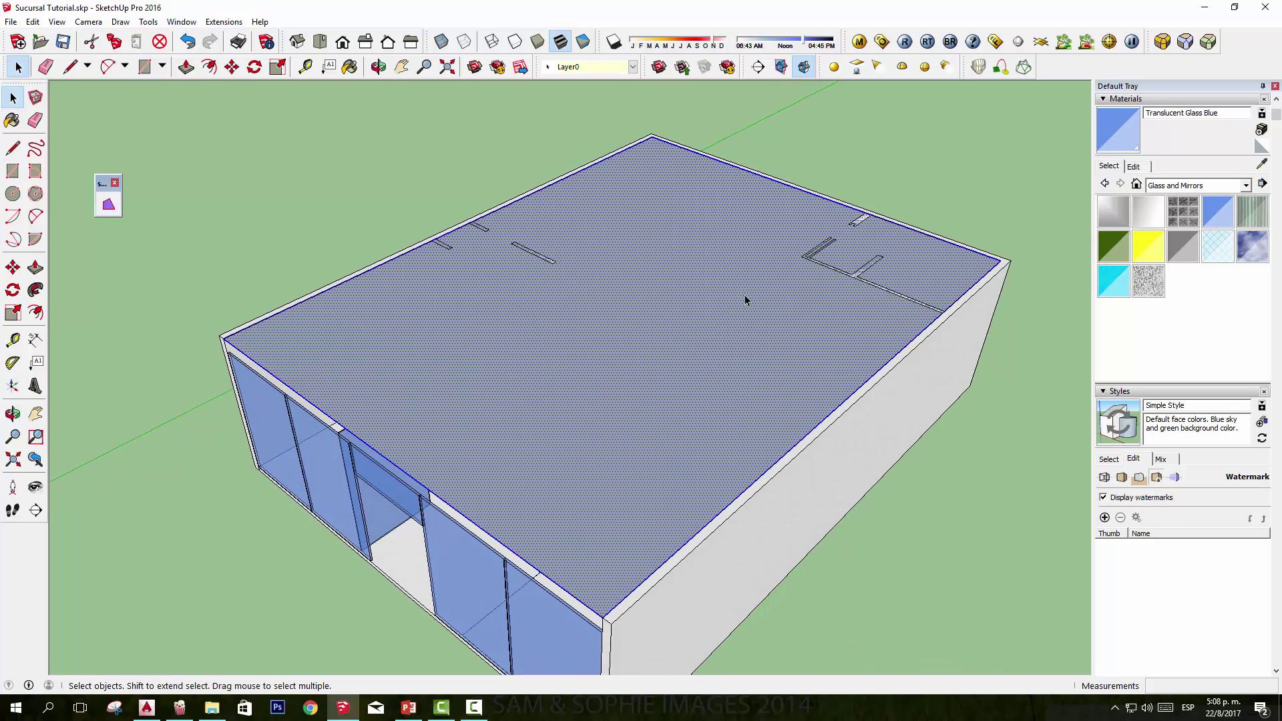
pyautogui.click(949, 175)
pyautogui.click(743, 344)
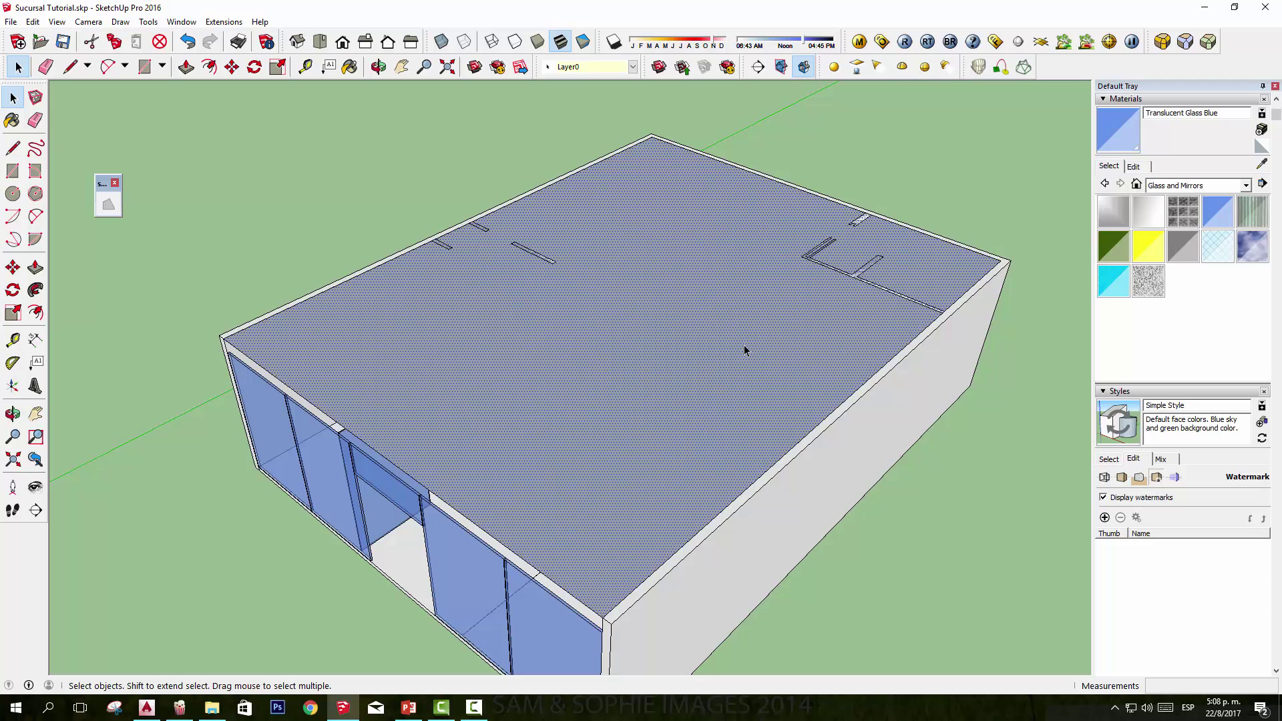
pyautogui.scroll(-2, 801, 360)
pyautogui.scroll(-2, 831, 384)
pyautogui.scroll(1, 825, 339)
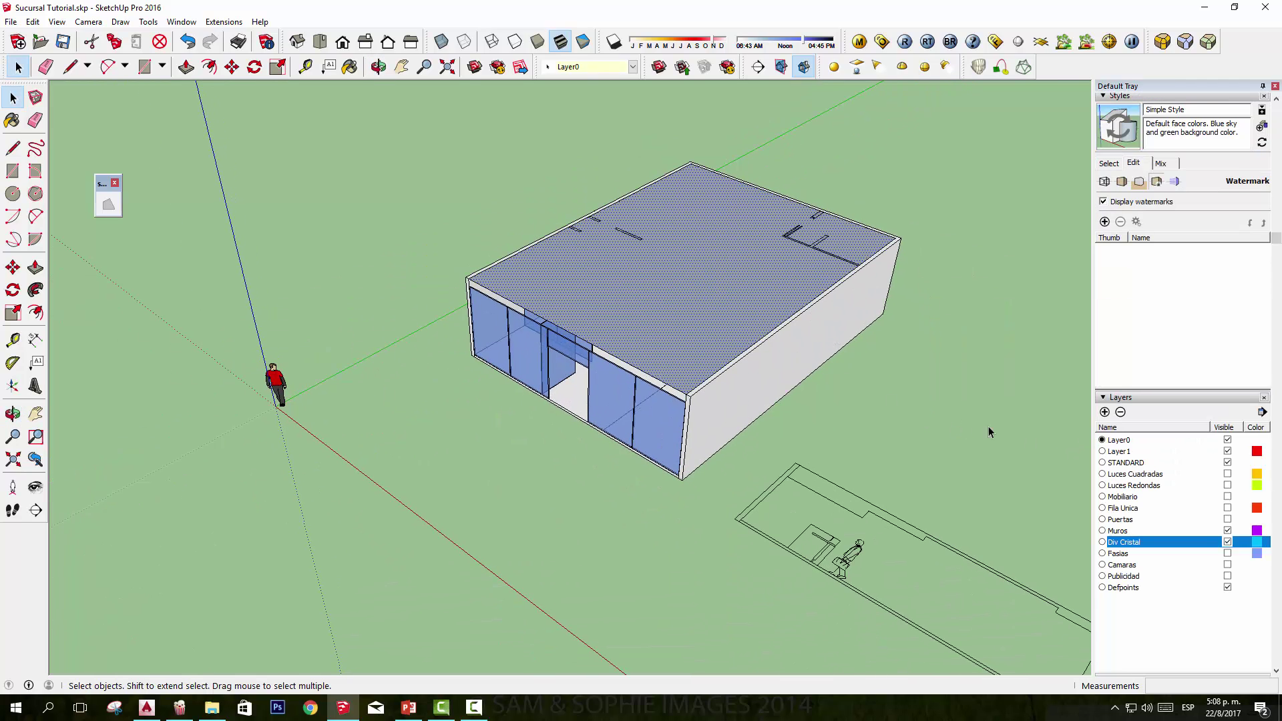
# Step: Make the Fasias layer visible and select the slab inside its group
pyautogui.click(1226, 553)
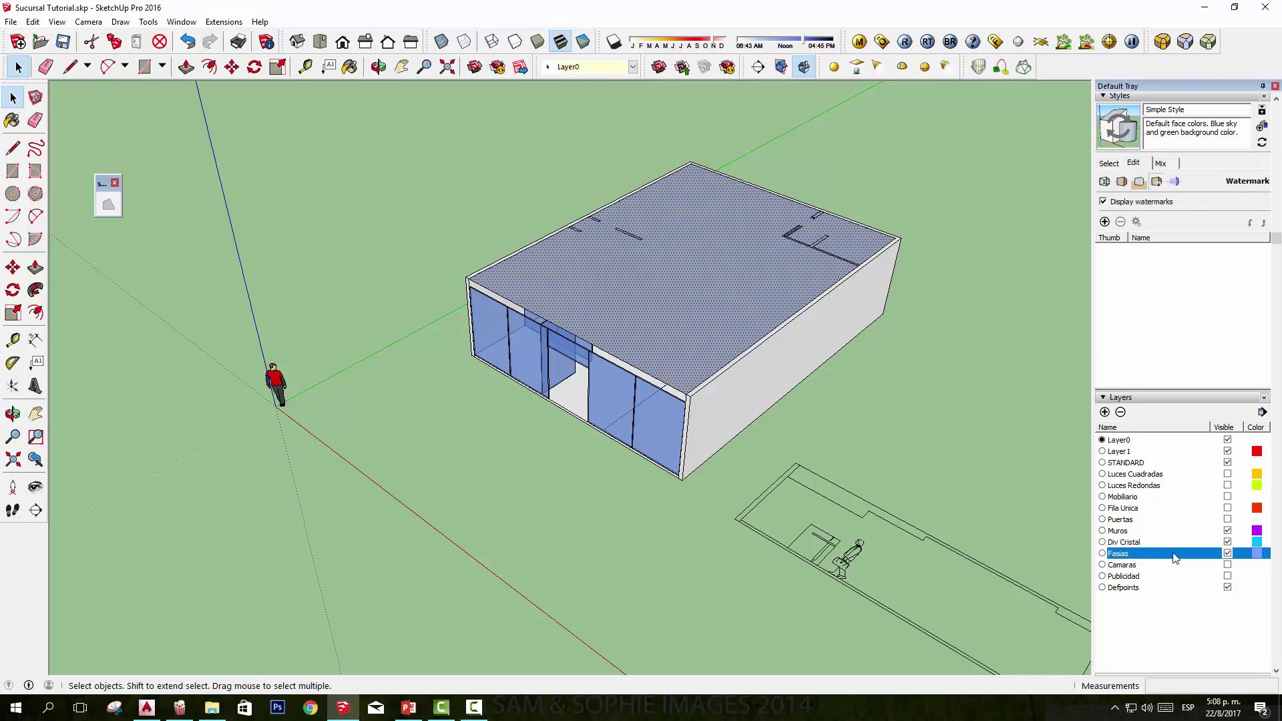
pyautogui.moveTo(641, 384)
pyautogui.mouseDown(button='middle')
pyautogui.moveTo(801, 109)
pyautogui.moveTo(697, 379)
pyautogui.mouseUp(button='middle')
pyautogui.scroll(3, 698, 379)
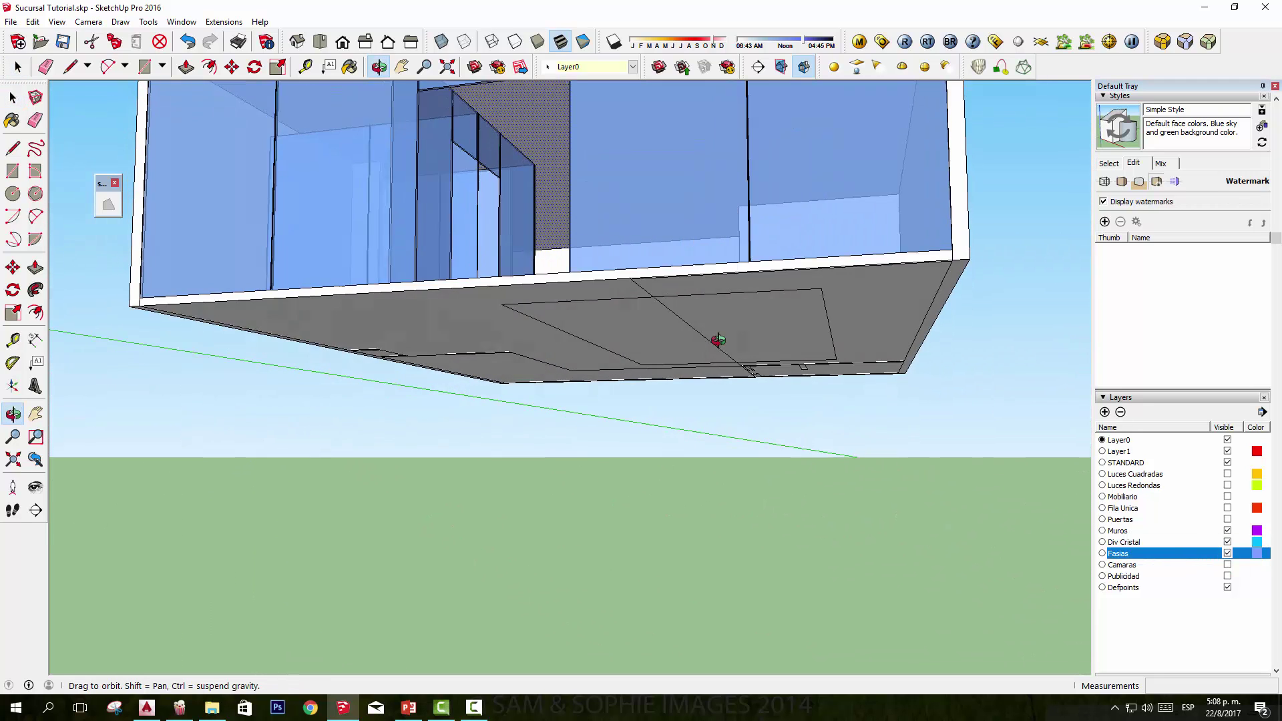
pyautogui.scroll(1, 715, 338)
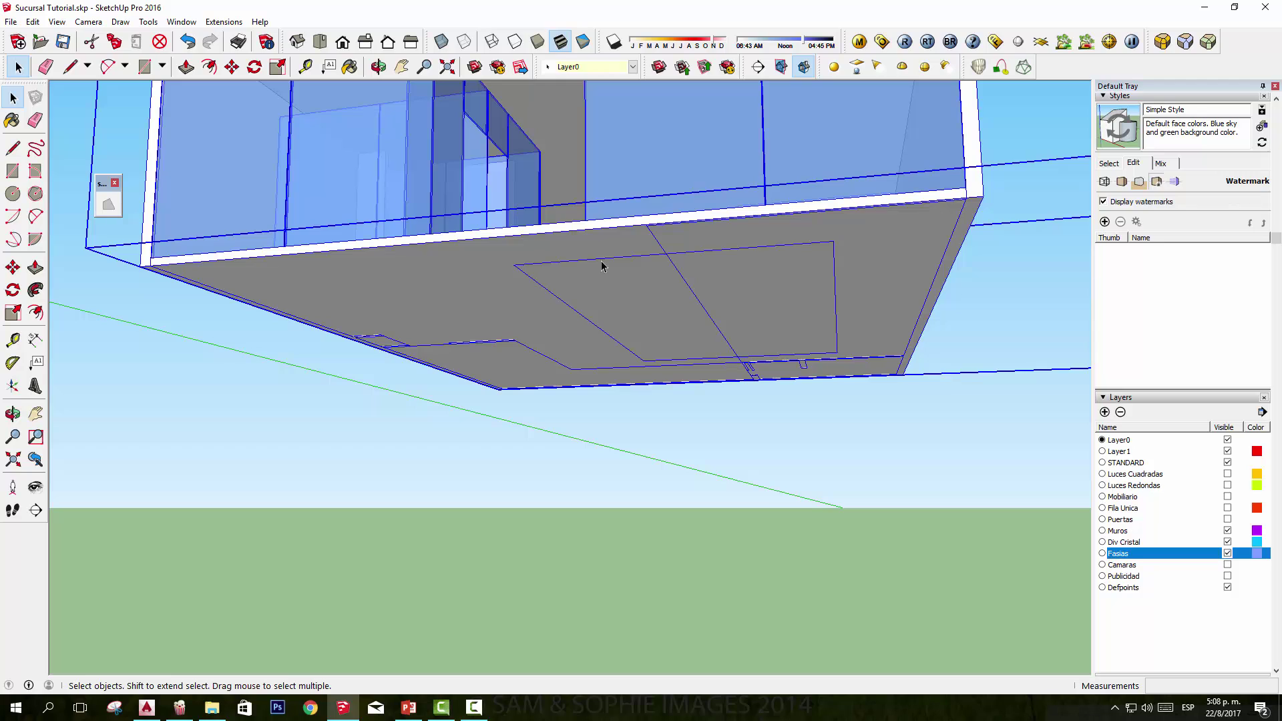
pyautogui.doubleClick(602, 266)
pyautogui.click(601, 266)
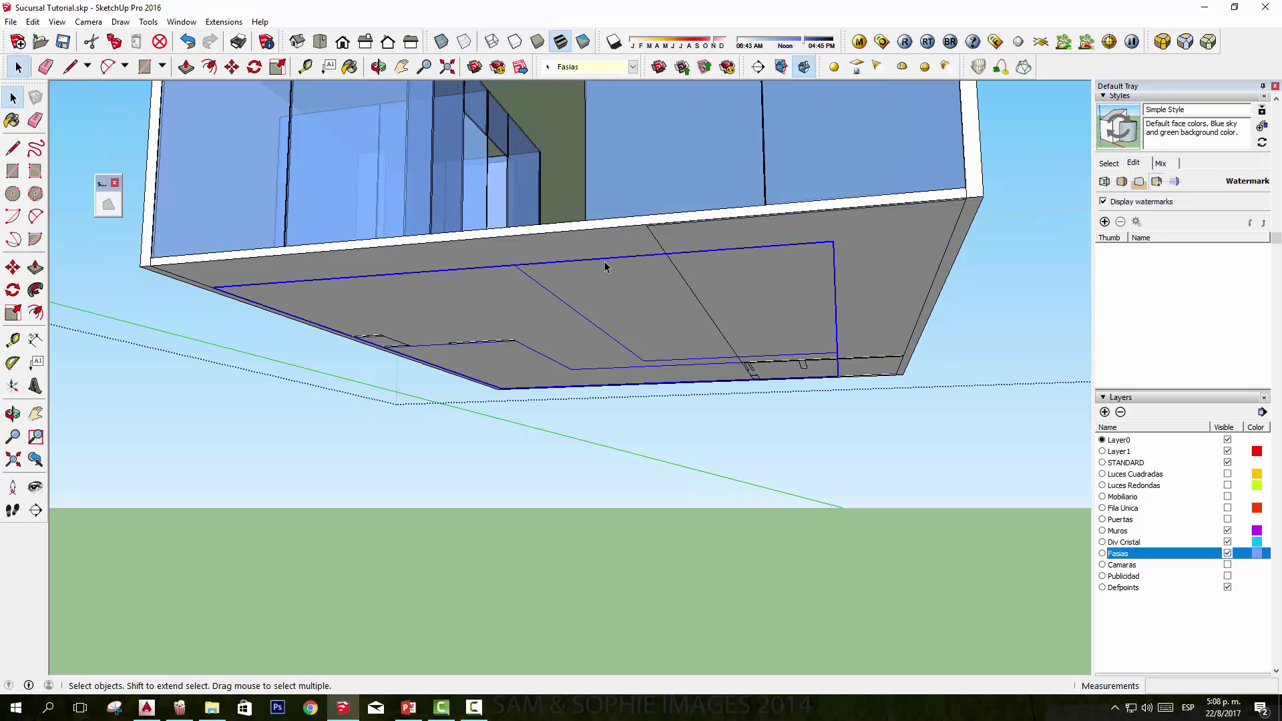
# Step: Move the Fasias slab up onto the shop's wall tops and check it from above
pyautogui.press('m')
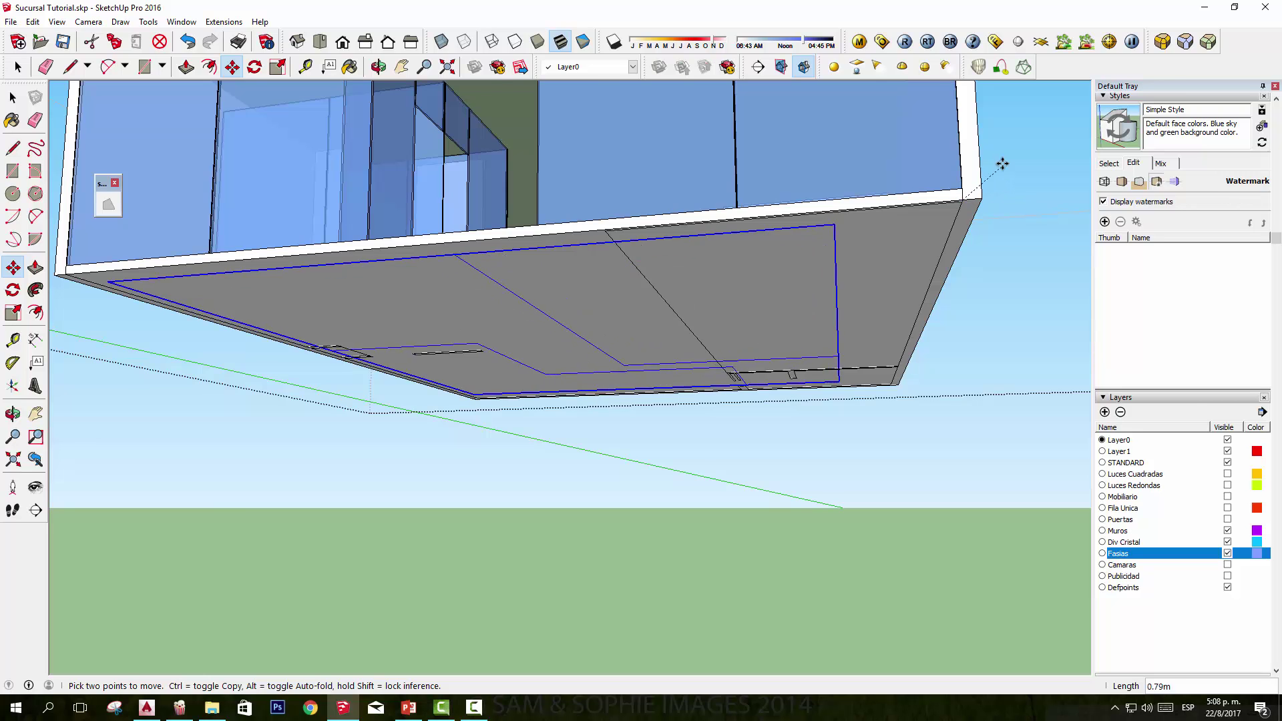
pyautogui.moveTo(1001, 163); pyautogui.dragTo(936, 259, button='middle')
pyautogui.scroll(4, 936, 259)
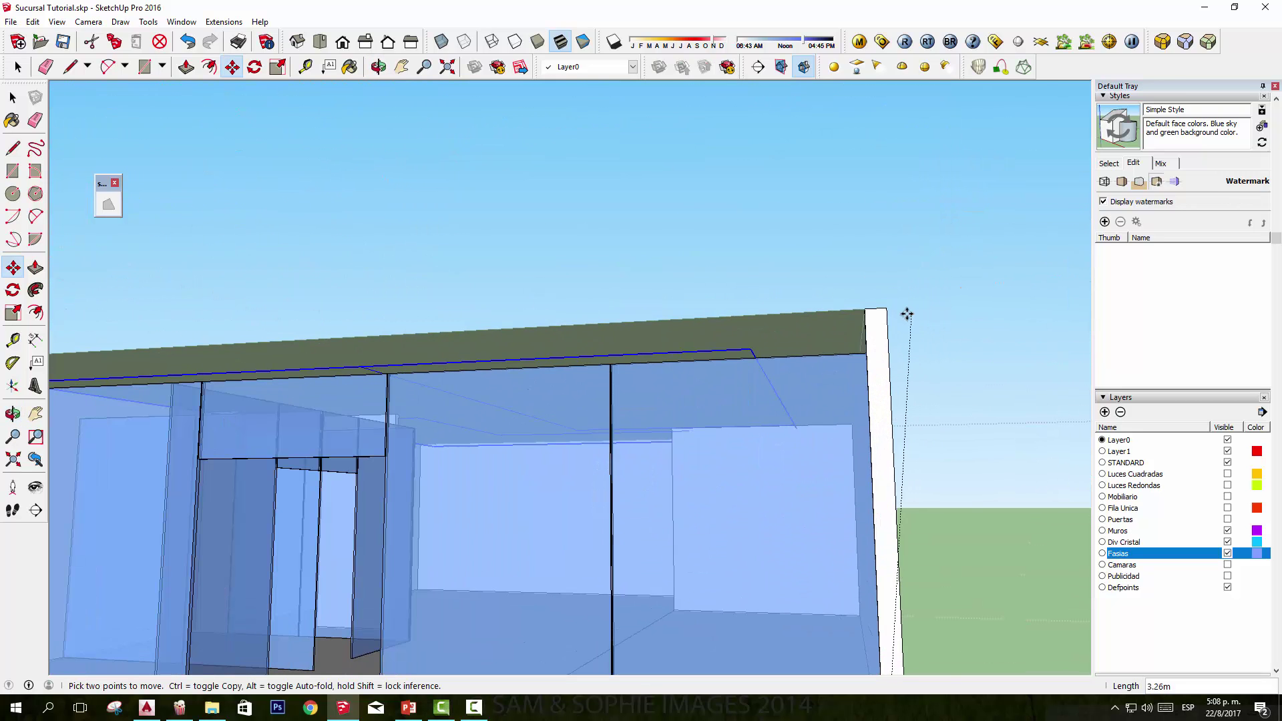
pyautogui.press('space')
pyautogui.moveTo(907, 248); pyautogui.dragTo(850, 423, button='middle')
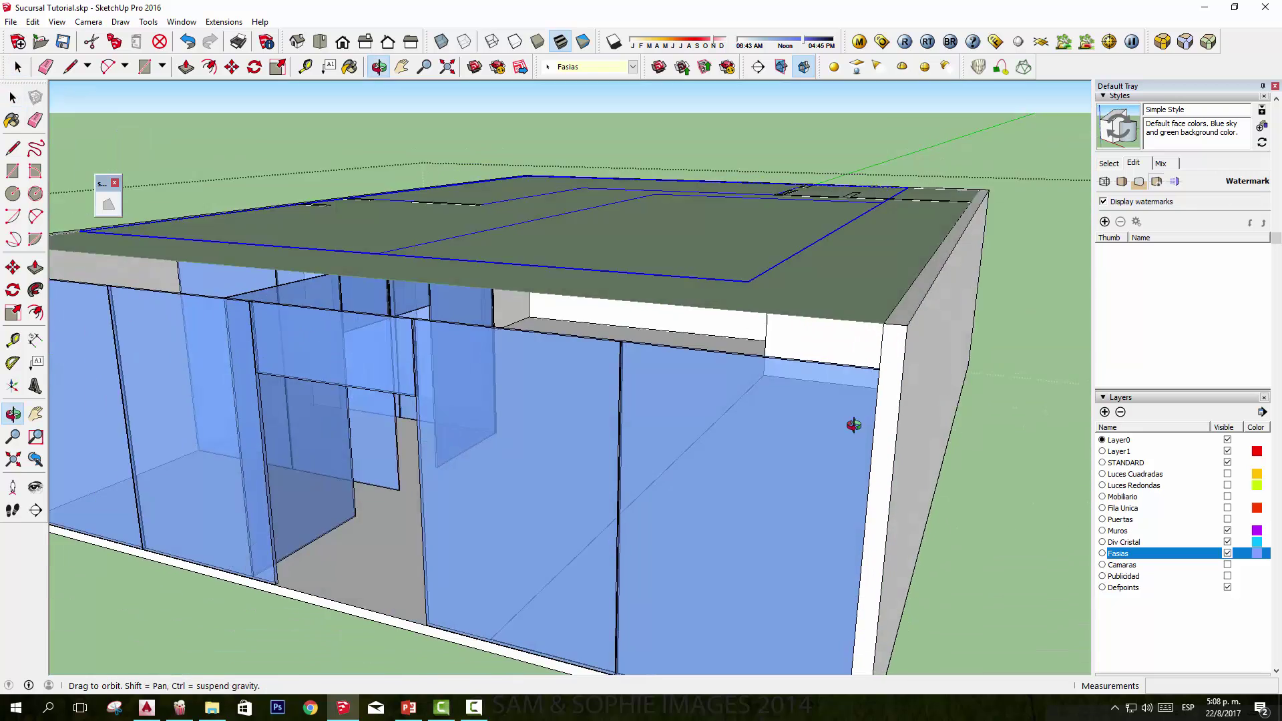
pyautogui.scroll(3, 826, 578)
pyautogui.moveTo(827, 578); pyautogui.dragTo(936, 304, button='middle')
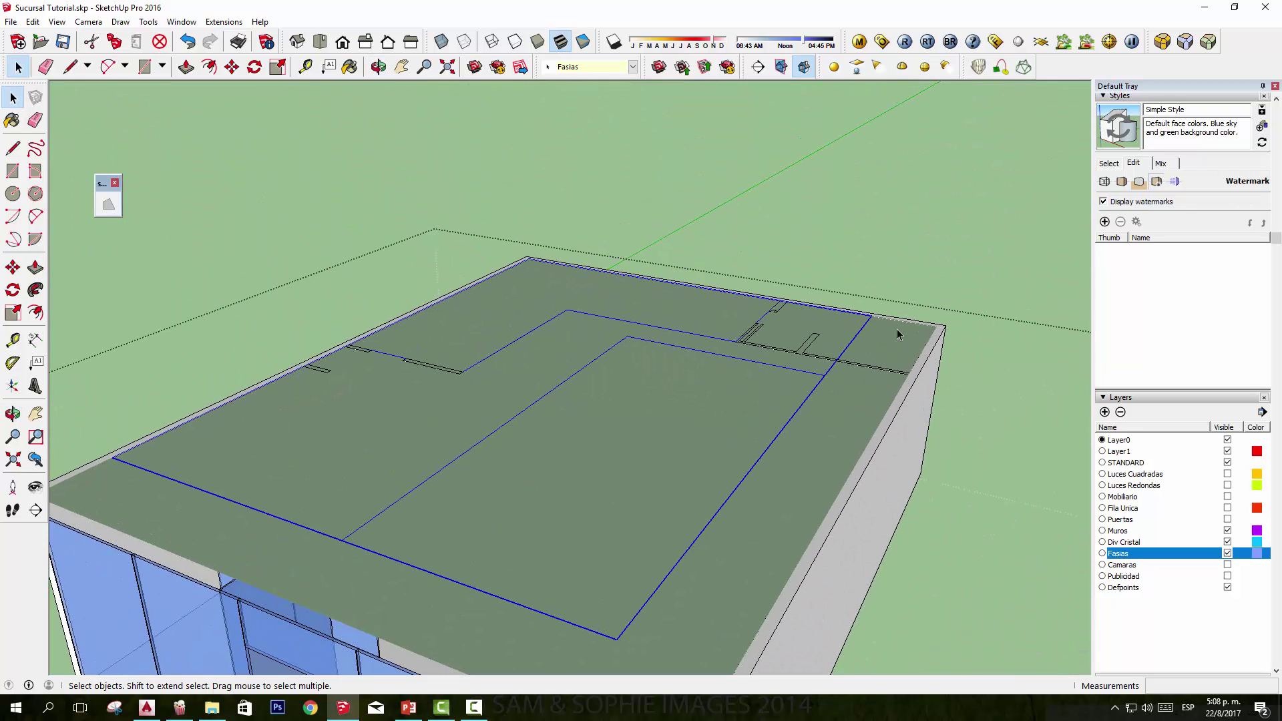
# Step: Explode the Fasias slab group and regroup the roof with its inner rectangular outlines
pyautogui.rightClick(786, 427)
pyautogui.click(835, 282)
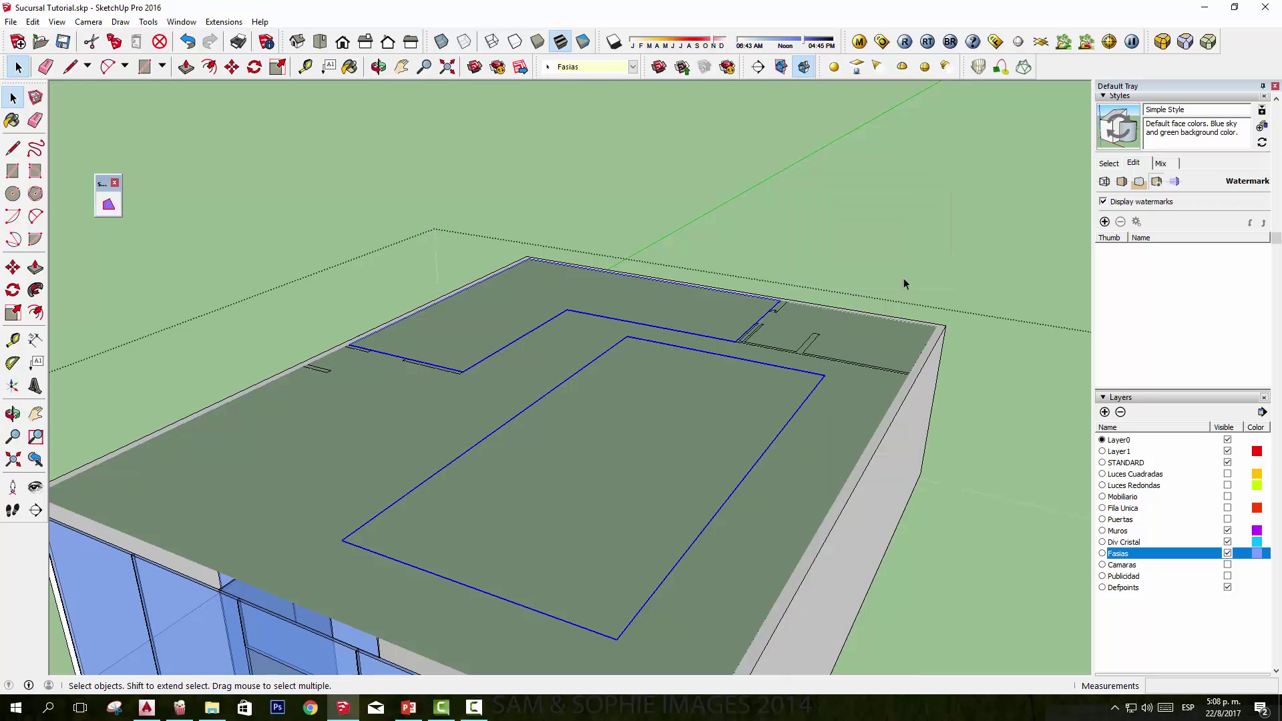
pyautogui.click(719, 426)
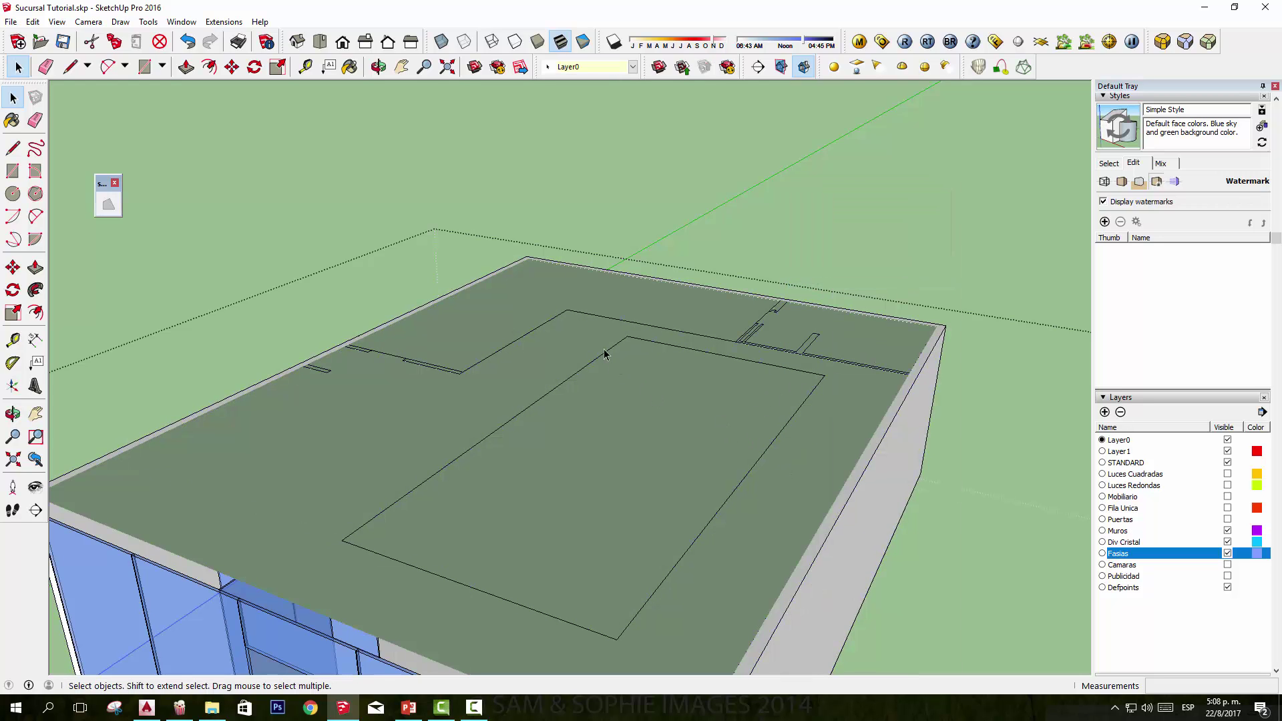
pyautogui.moveTo(727, 245); pyautogui.dragTo(734, 460, button='middle')
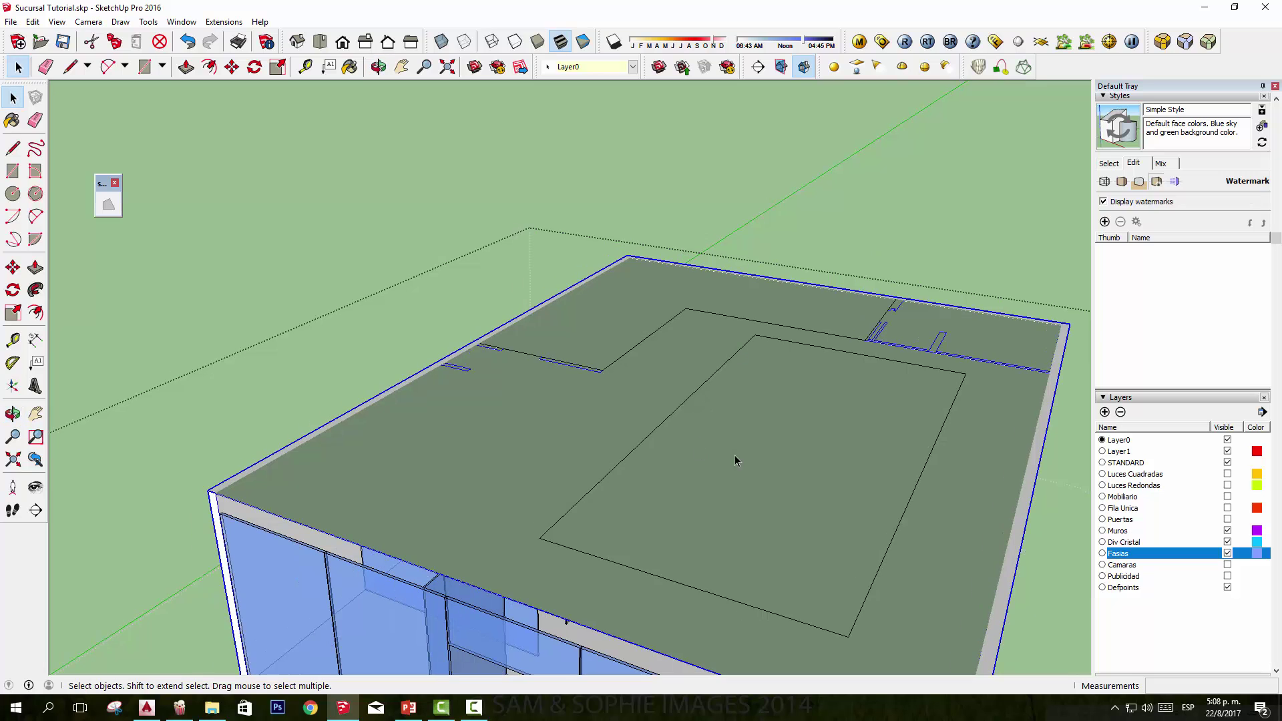
pyautogui.click(934, 387)
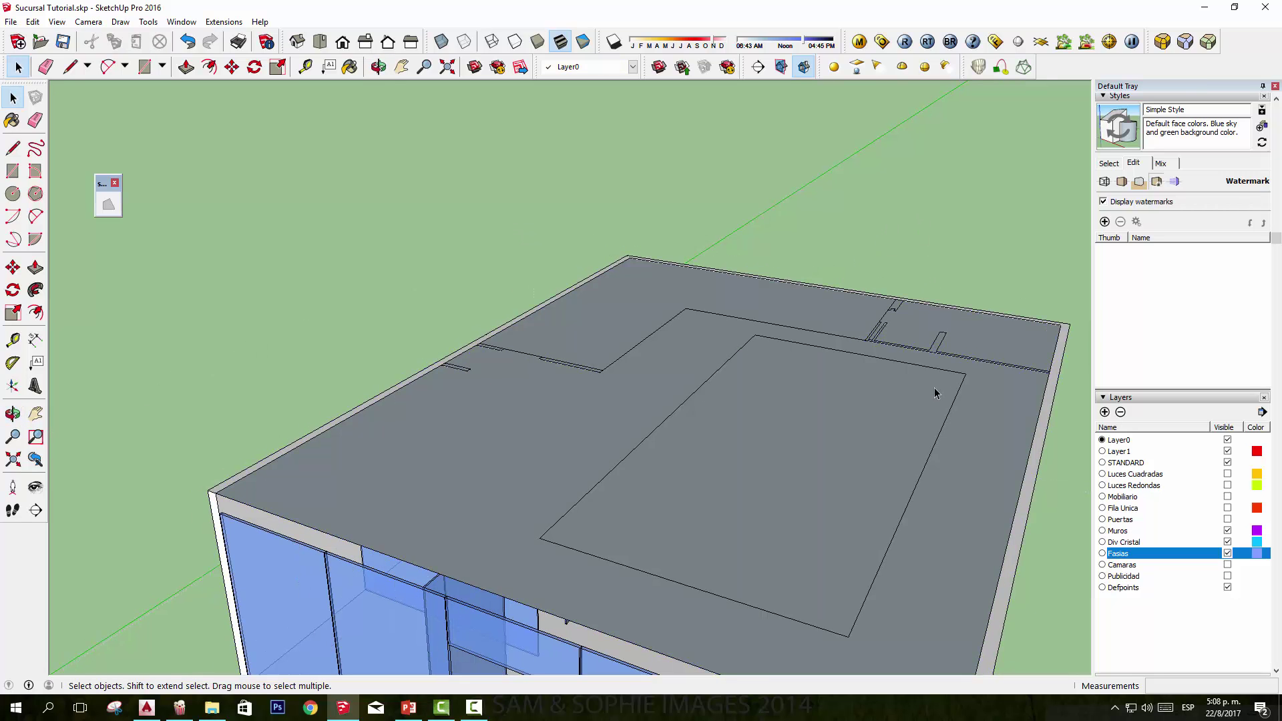
pyautogui.moveTo(885, 451); pyautogui.dragTo(860, 404, button='middle')
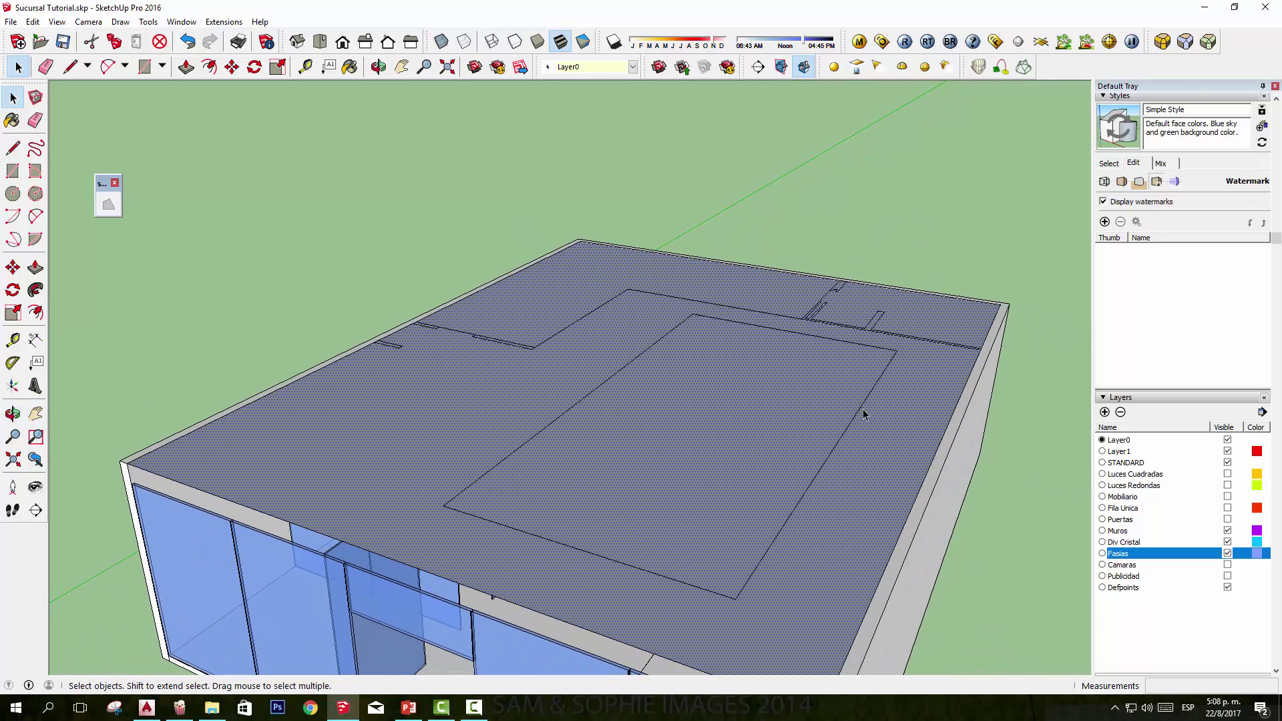
pyautogui.press('Escape')
pyautogui.doubleClick(863, 413)
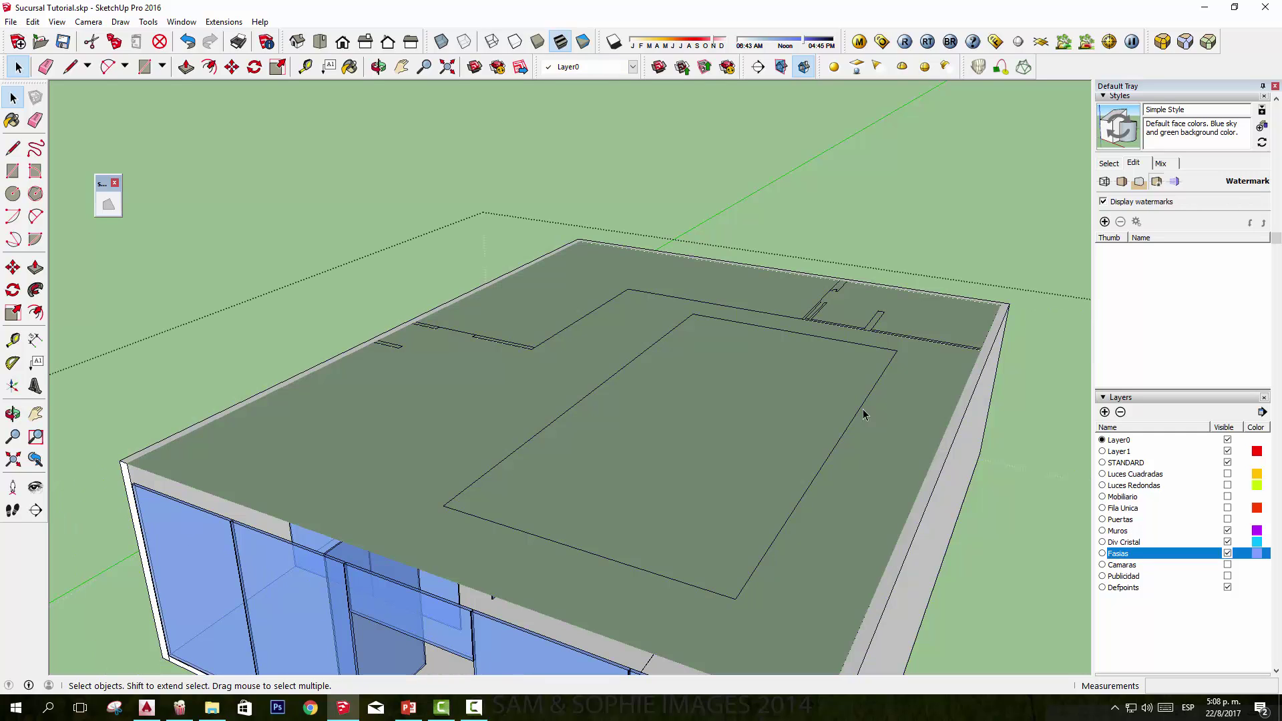
pyautogui.click(862, 413)
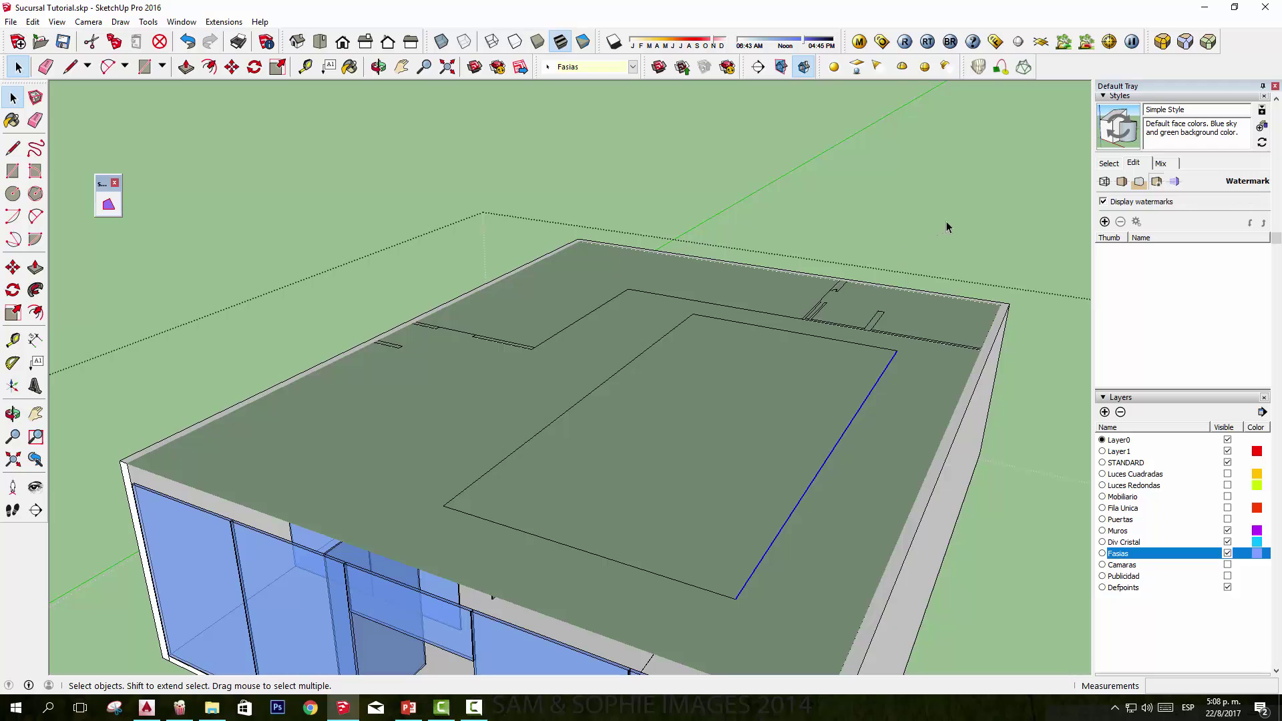
pyautogui.click(884, 239)
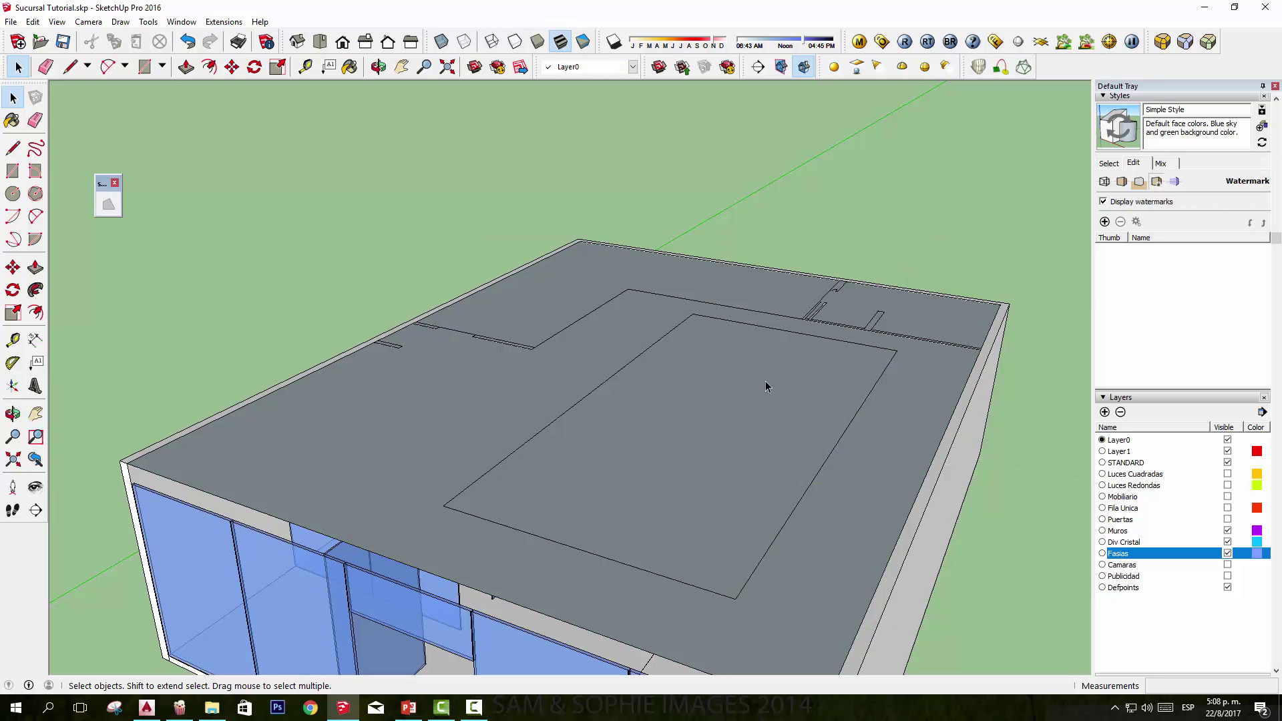
# Step: Draw a rectangle on the roof's inner outline and select the resulting inner face
pyautogui.click(13, 170)
pyautogui.click(444, 505)
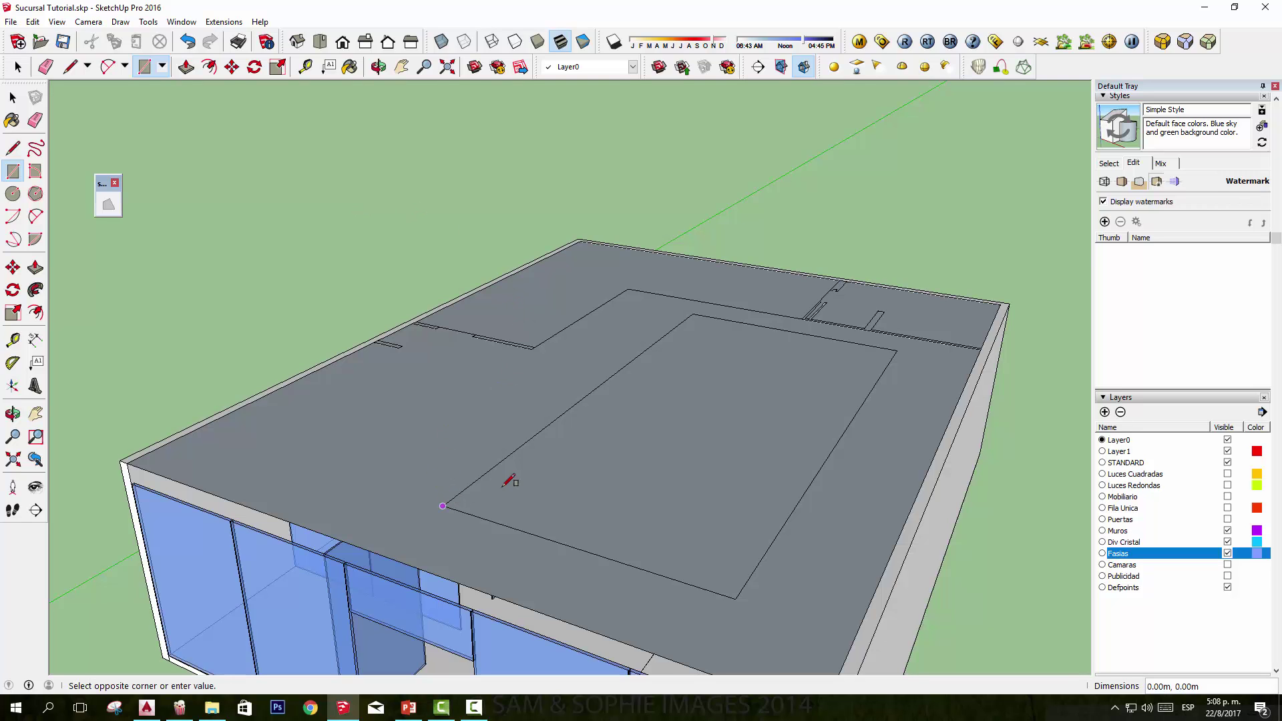
pyautogui.click(897, 350)
pyautogui.press('space')
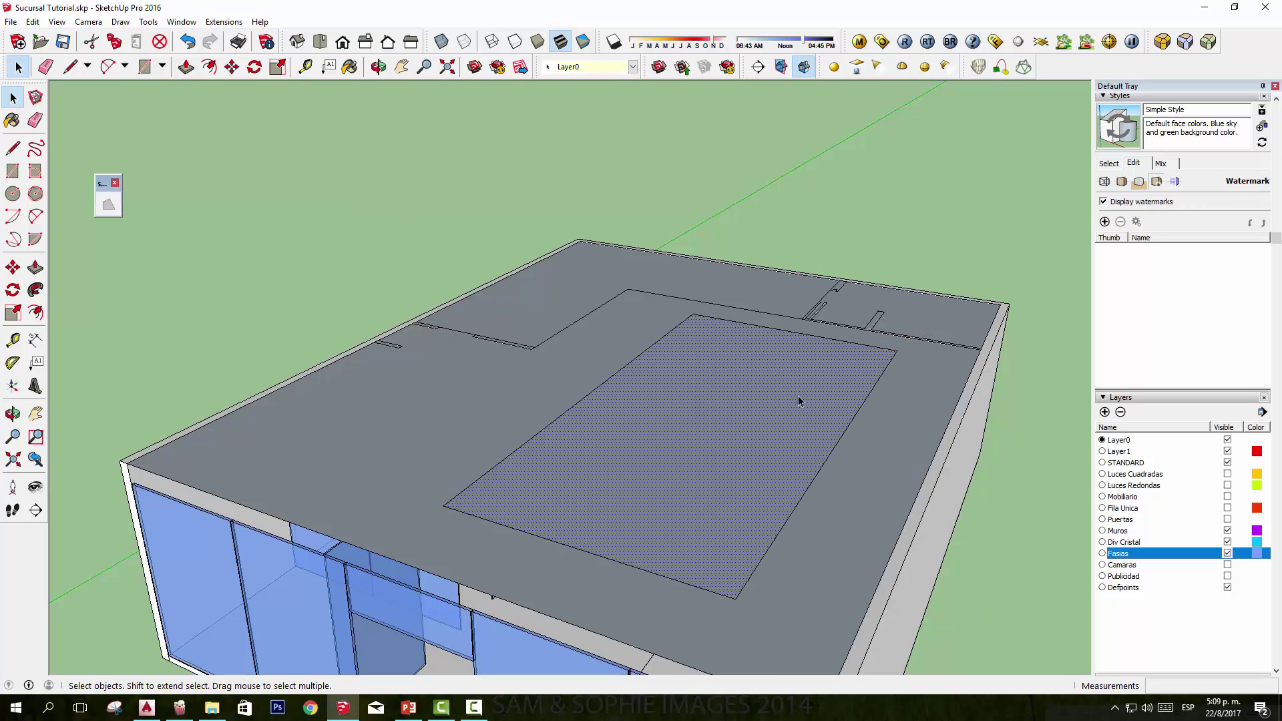
pyautogui.click(813, 438)
pyautogui.moveTo(812, 438); pyautogui.dragTo(809, 480, button='middle')
# Step: Draw two more rectangles, one from the wall corner and one across the back strip
pyautogui.click(12, 171)
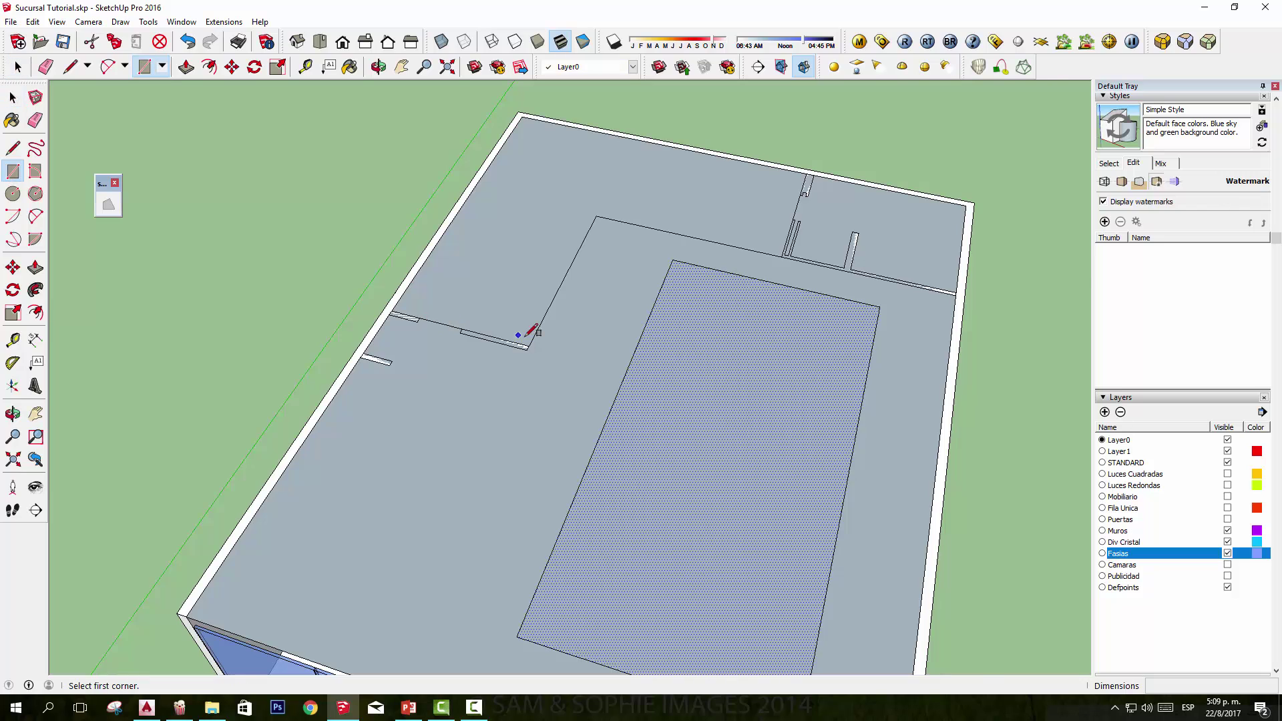
pyautogui.scroll(2, 490, 319)
pyautogui.click(358, 305)
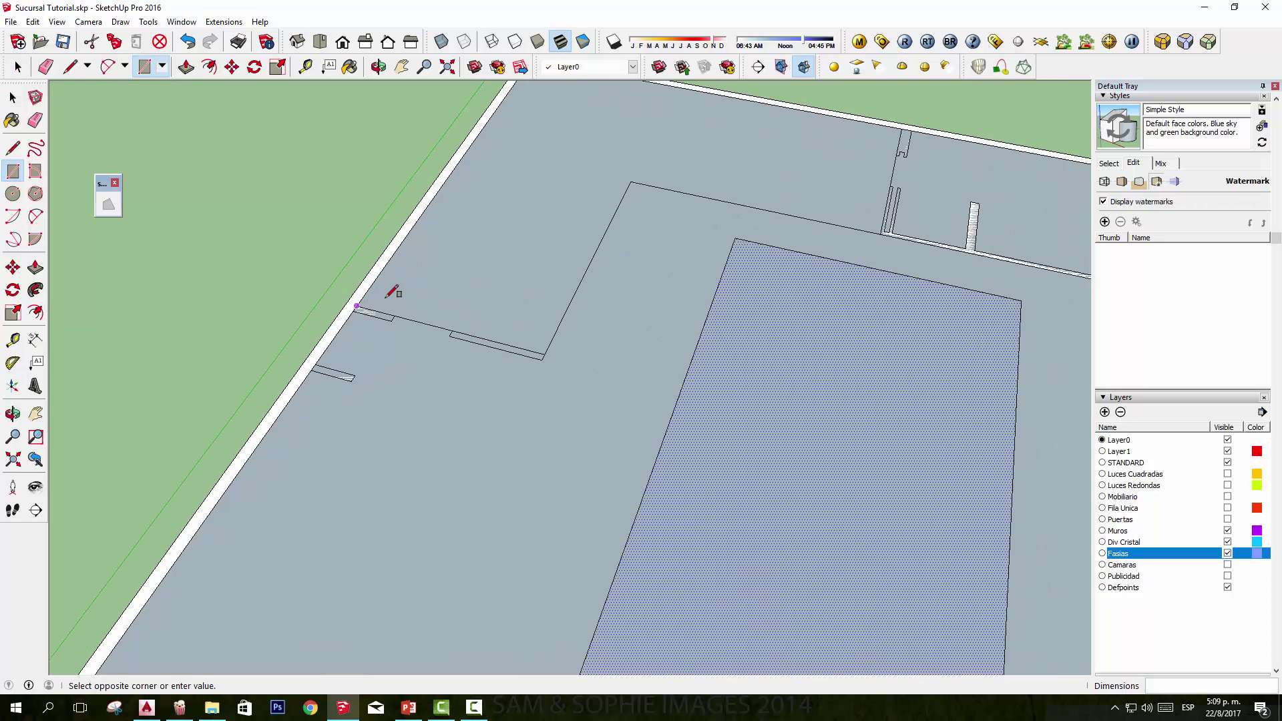
pyautogui.click(630, 181)
pyautogui.moveTo(630, 181); pyautogui.dragTo(840, 322, button='middle')
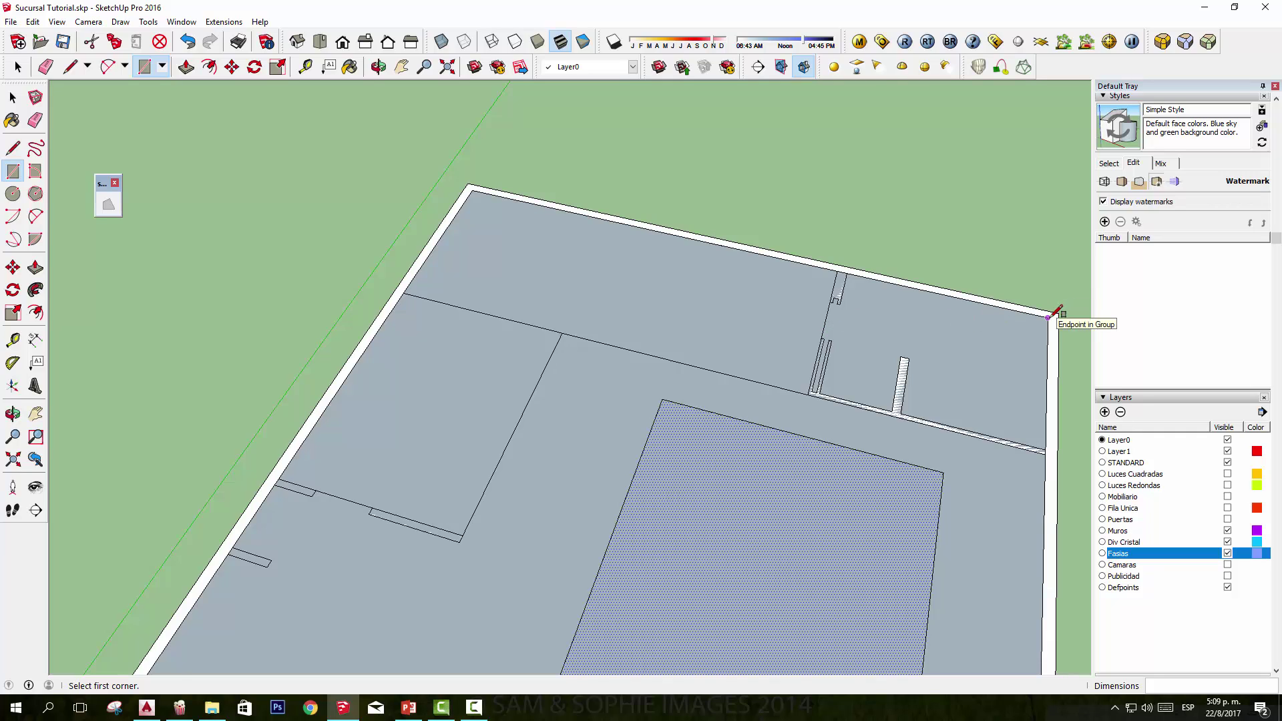
pyautogui.click(1048, 317)
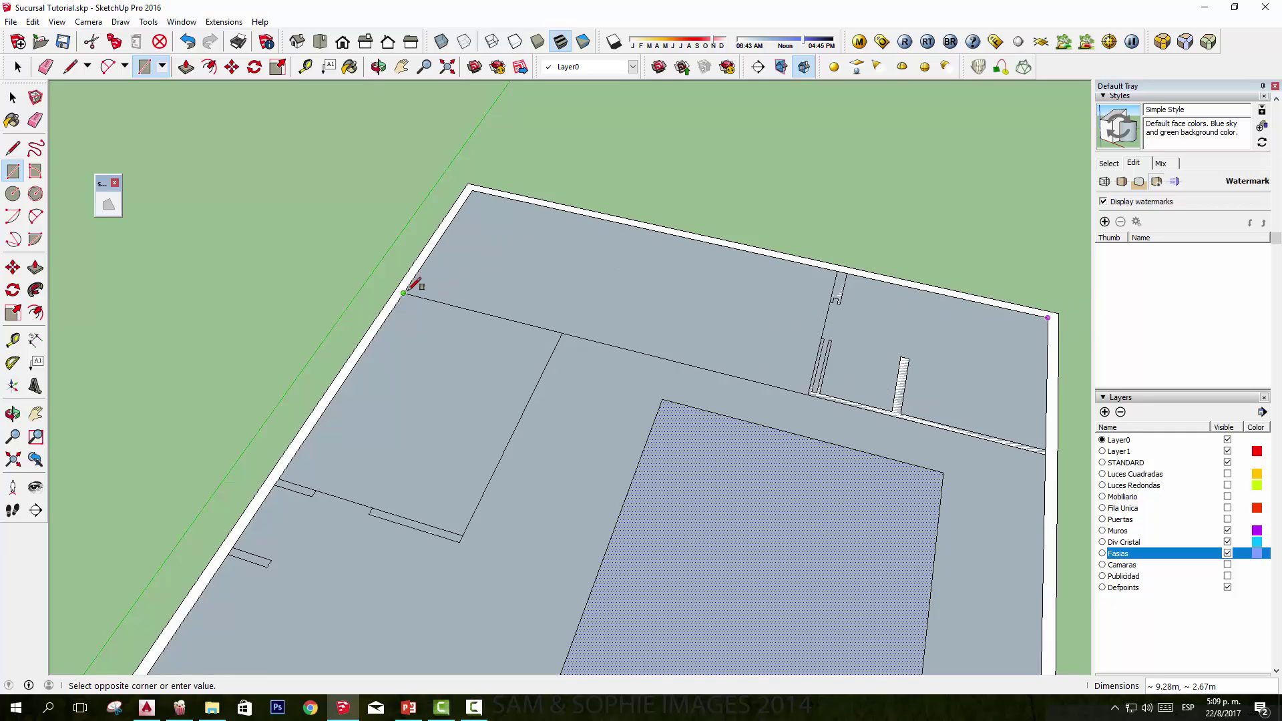
pyautogui.click(403, 292)
# Step: Erase the stray edges left crossing the roof slab
pyautogui.click(36, 121)
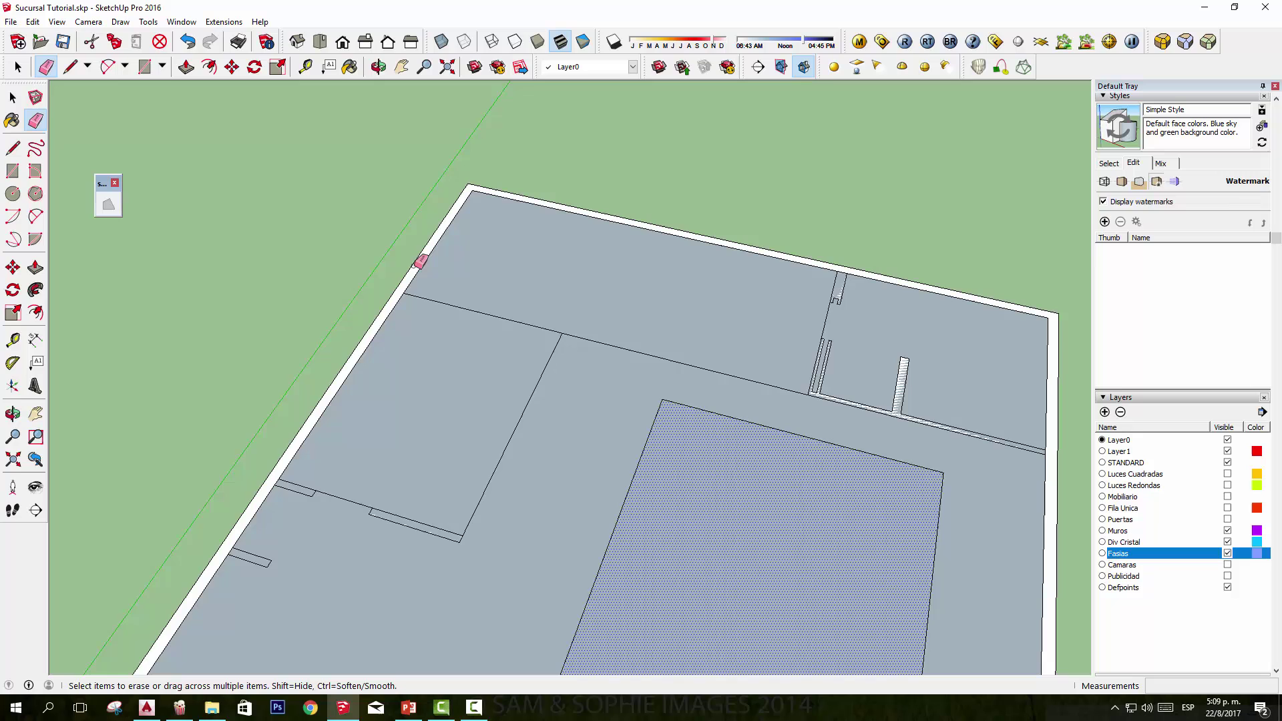
pyautogui.click(478, 307)
pyautogui.press('space')
pyautogui.click(647, 299)
pyautogui.moveTo(646, 299)
pyautogui.mouseDown(button='middle')
pyautogui.moveTo(727, 309)
pyautogui.moveTo(776, 332)
pyautogui.moveTo(724, 392)
pyautogui.mouseUp(button='middle')
# Step: Check the inner rectangle, L-shaped face and back strip faces by selecting each
pyautogui.click(703, 526)
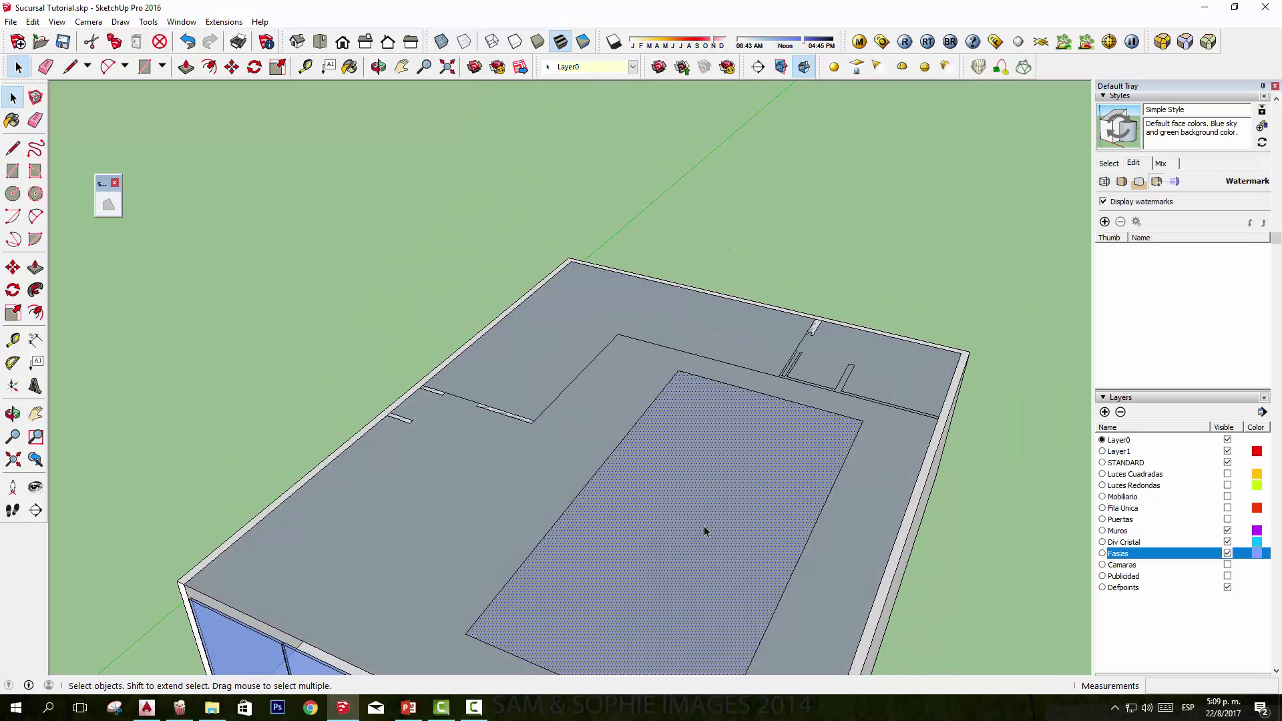
pyautogui.click(532, 478)
pyautogui.click(659, 528)
pyautogui.click(718, 343)
pyautogui.moveTo(719, 343)
pyautogui.mouseDown(button='middle')
pyautogui.moveTo(849, 408)
pyautogui.moveTo(732, 196)
pyautogui.moveTo(698, 266)
pyautogui.mouseUp(button='middle')
pyautogui.moveTo(911, 501); pyautogui.dragTo(781, 506, button='middle')
# Step: Measure an offset on the floor plan outline with the Tape Measure
pyautogui.click(12, 340)
pyautogui.scroll(2, 729, 501)
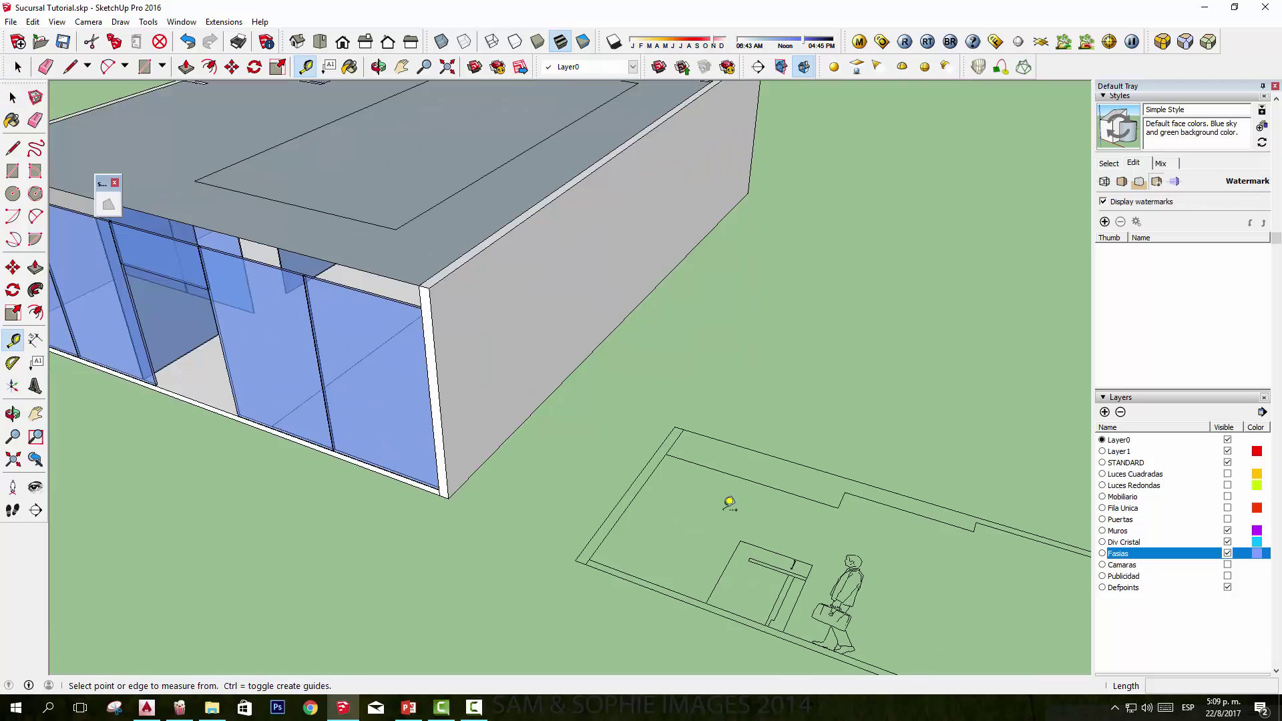
pyautogui.scroll(2, 747, 472)
pyautogui.click(740, 471)
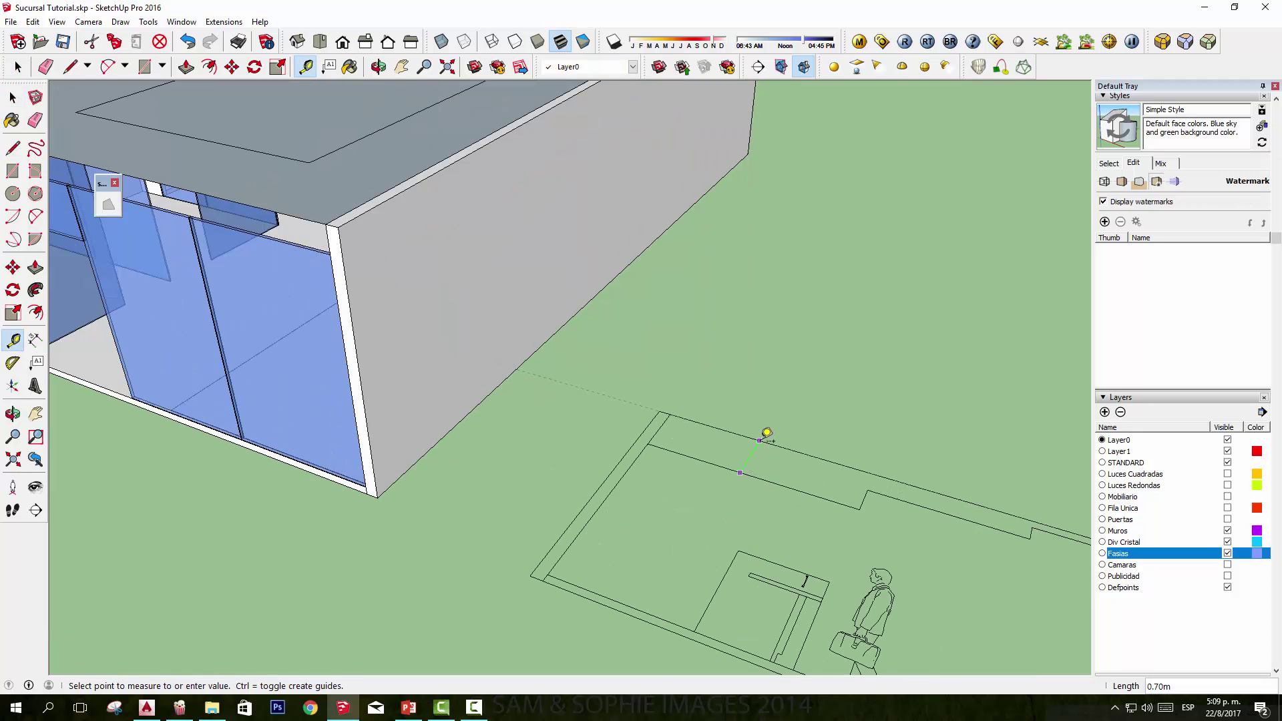
pyautogui.scroll(1, 766, 434)
pyautogui.scroll(2, 766, 436)
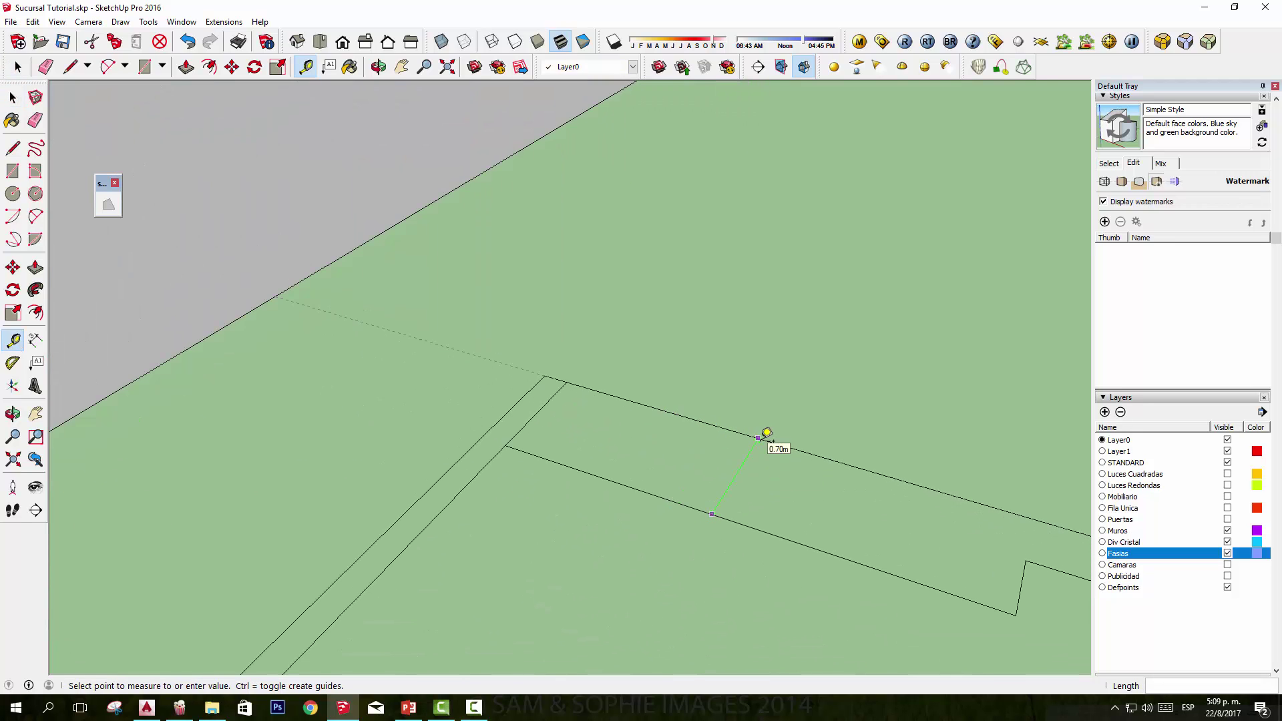
pyautogui.scroll(-1, 766, 435)
pyautogui.scroll(-4, 755, 413)
pyautogui.scroll(-3, 754, 407)
pyautogui.scroll(1, 590, 262)
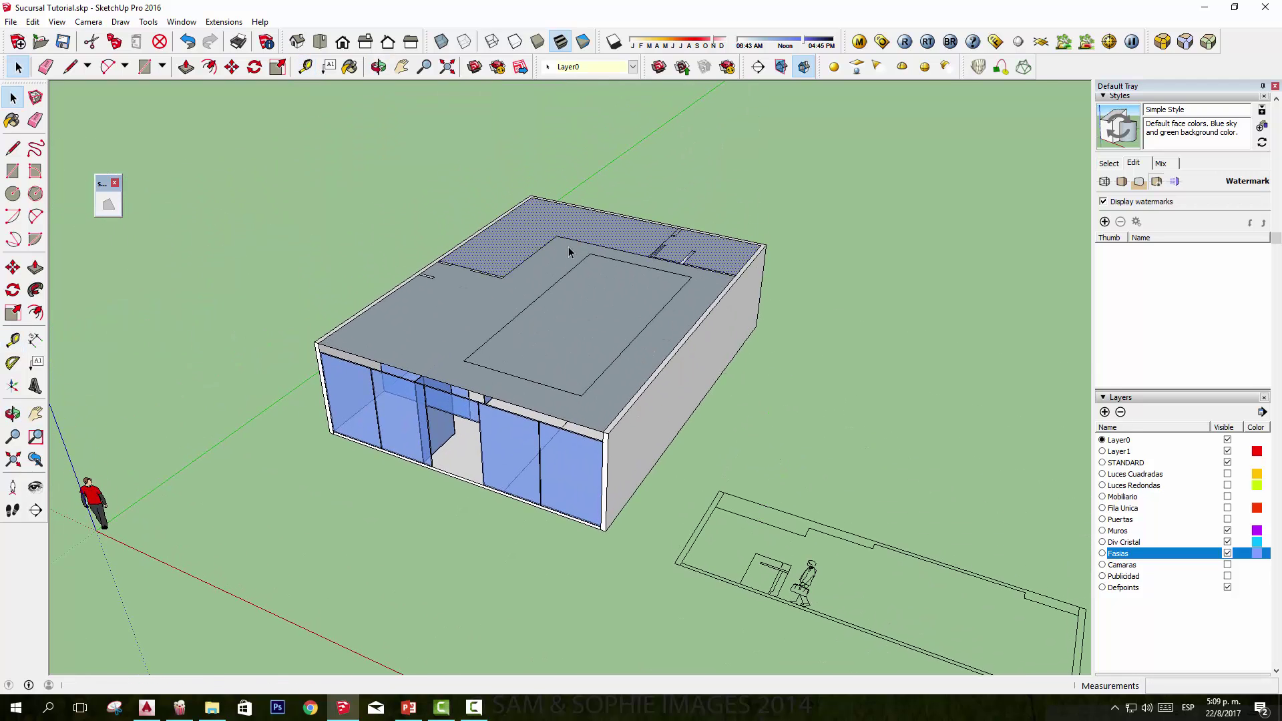
pyautogui.press('space')
# Step: Push the L-shaped roof strip down 0.70m into the slab
pyautogui.press('p')
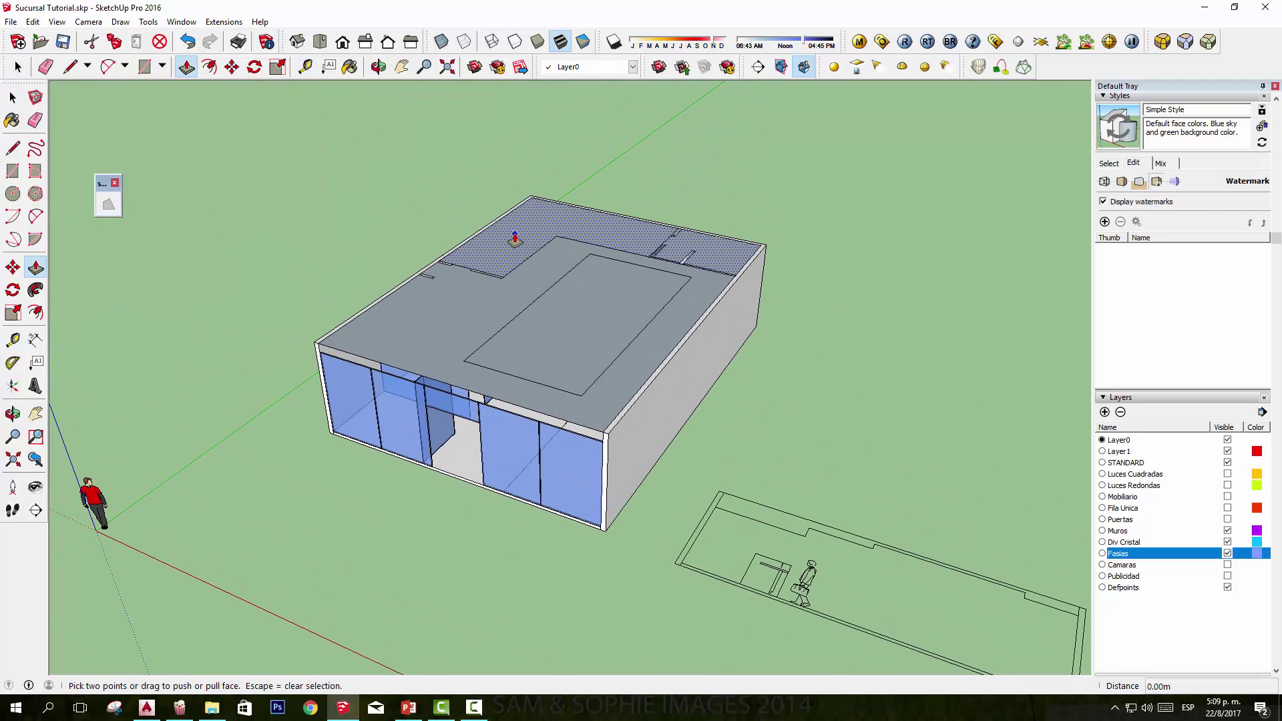
pyautogui.click(515, 234)
pyautogui.click(510, 288)
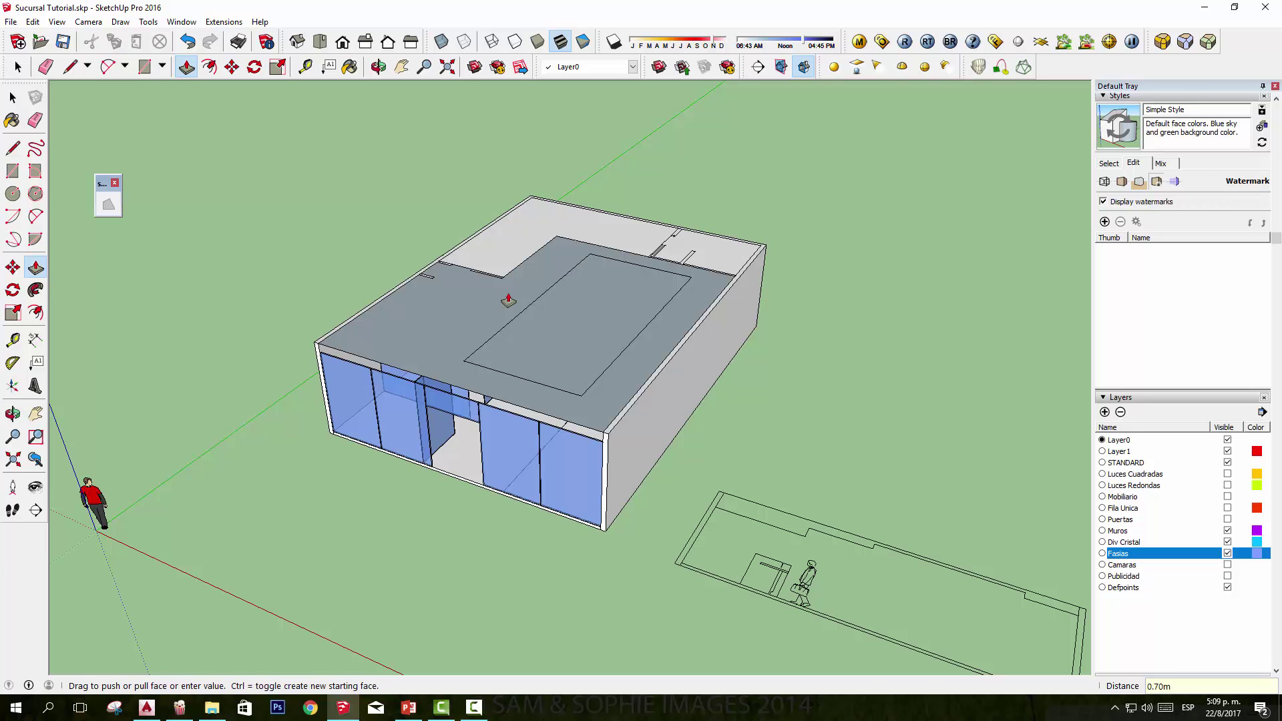
pyautogui.press('Return')
pyautogui.moveTo(649, 366)
pyautogui.mouseDown(button='middle')
pyautogui.moveTo(643, 191)
pyautogui.moveTo(484, 348)
pyautogui.mouseUp(button='middle')
pyautogui.scroll(5, 483, 348)
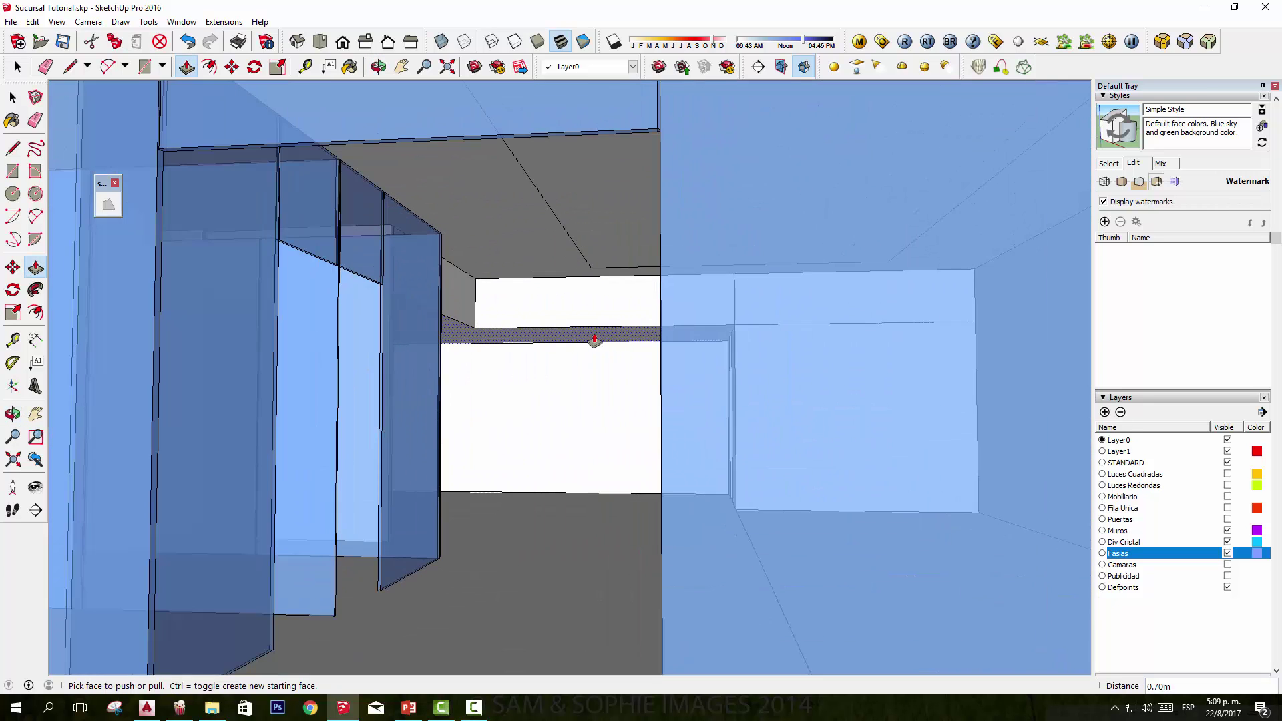
pyautogui.moveTo(592, 343)
pyautogui.mouseDown(button='middle')
pyautogui.moveTo(518, 331)
pyautogui.moveTo(497, 367)
pyautogui.moveTo(480, 350)
pyautogui.mouseUp(button='middle')
pyautogui.scroll(2, 481, 350)
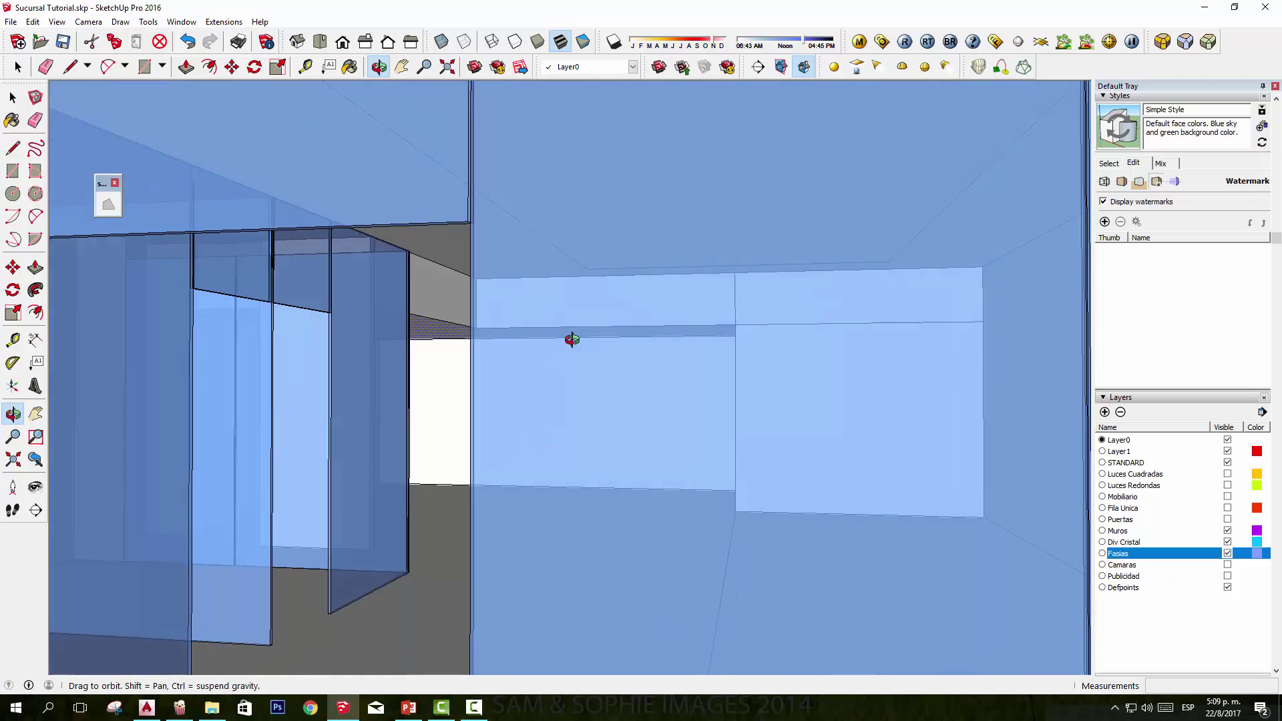
pyautogui.scroll(2, 572, 337)
pyautogui.scroll(2, 615, 343)
pyautogui.scroll(2, 667, 329)
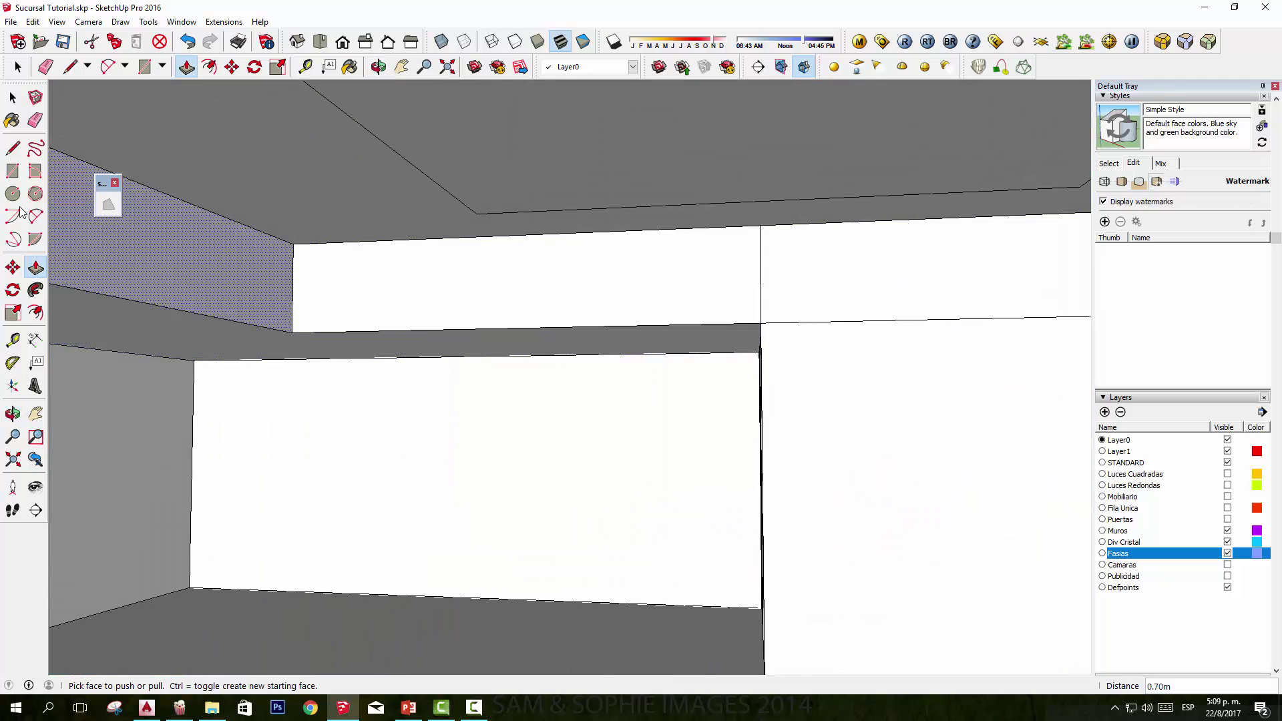
# Step: Measure the new ceiling drop from the top of the recessed ledge
pyautogui.click(12, 340)
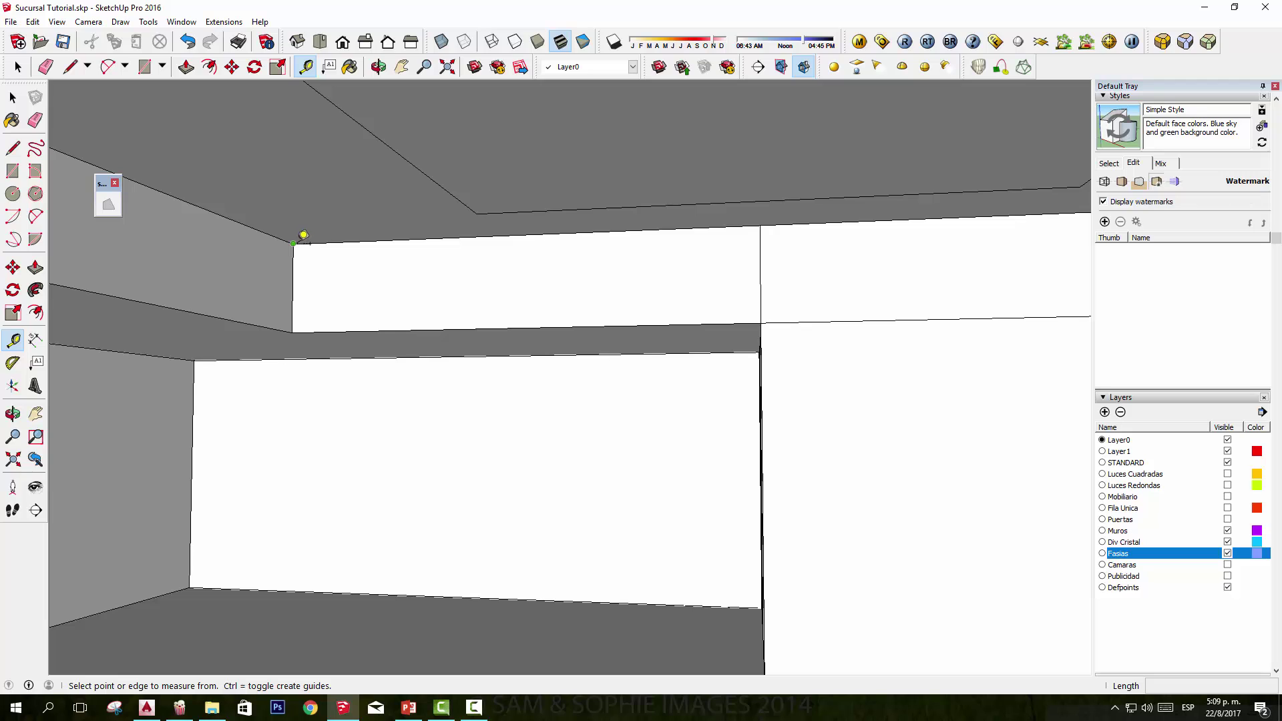
pyautogui.click(299, 239)
pyautogui.press('space')
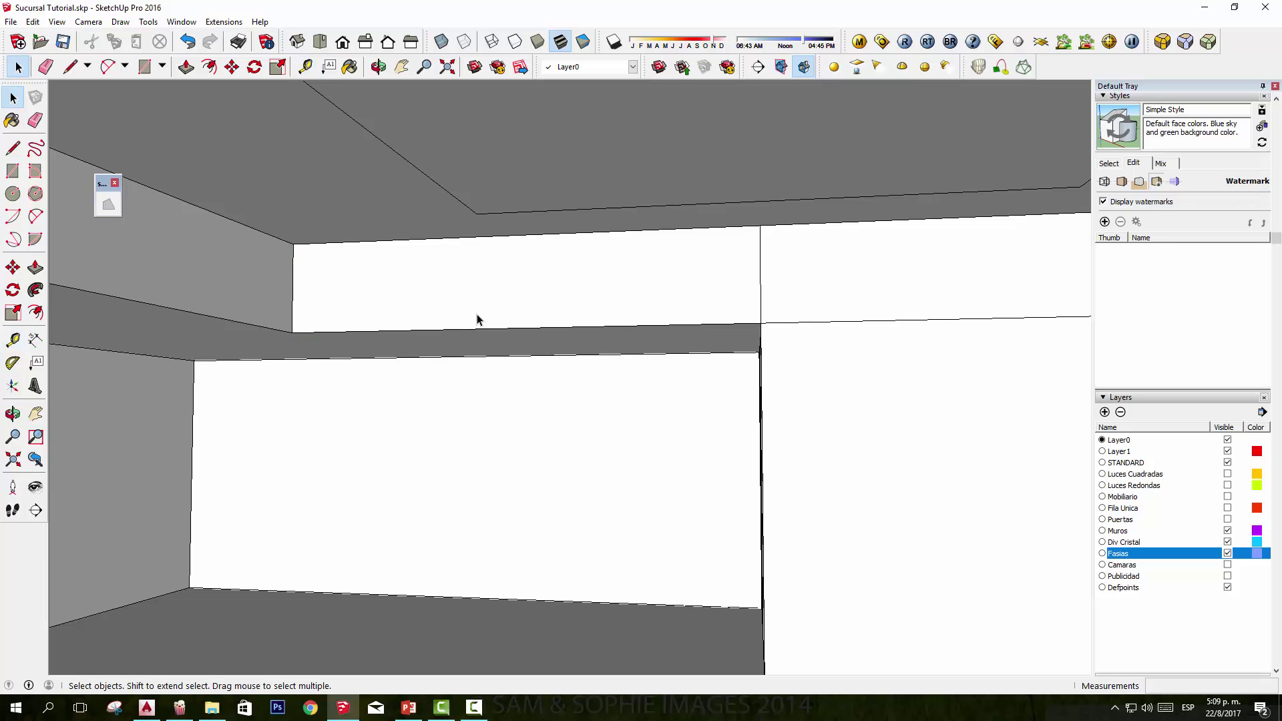
pyautogui.scroll(-3, 650, 342)
pyautogui.scroll(-1, 536, 380)
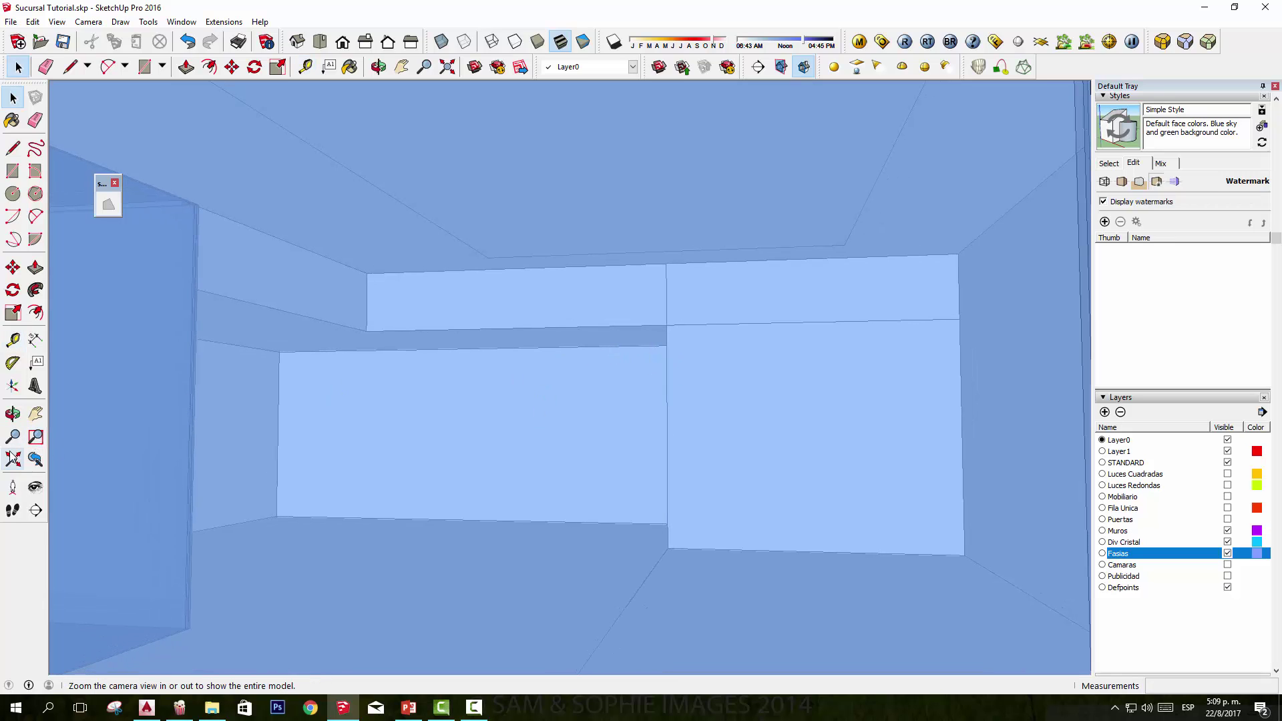
# Step: Fit the building in view and measure the step in the floor plan outline
pyautogui.click(13, 459)
pyautogui.moveTo(734, 347)
pyautogui.mouseDown(button='middle')
pyautogui.moveTo(788, 461)
pyautogui.moveTo(801, 363)
pyautogui.moveTo(422, 304)
pyautogui.mouseUp(button='middle')
pyautogui.scroll(3, 790, 463)
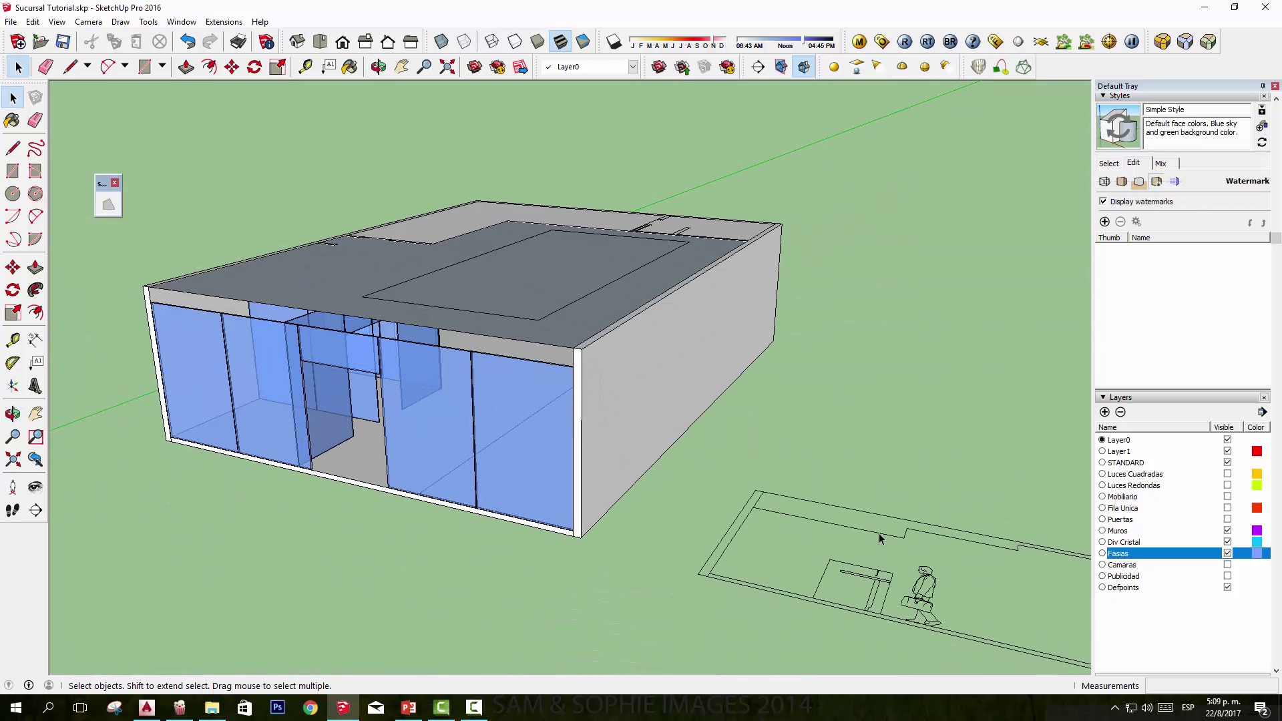
pyautogui.scroll(2, 880, 538)
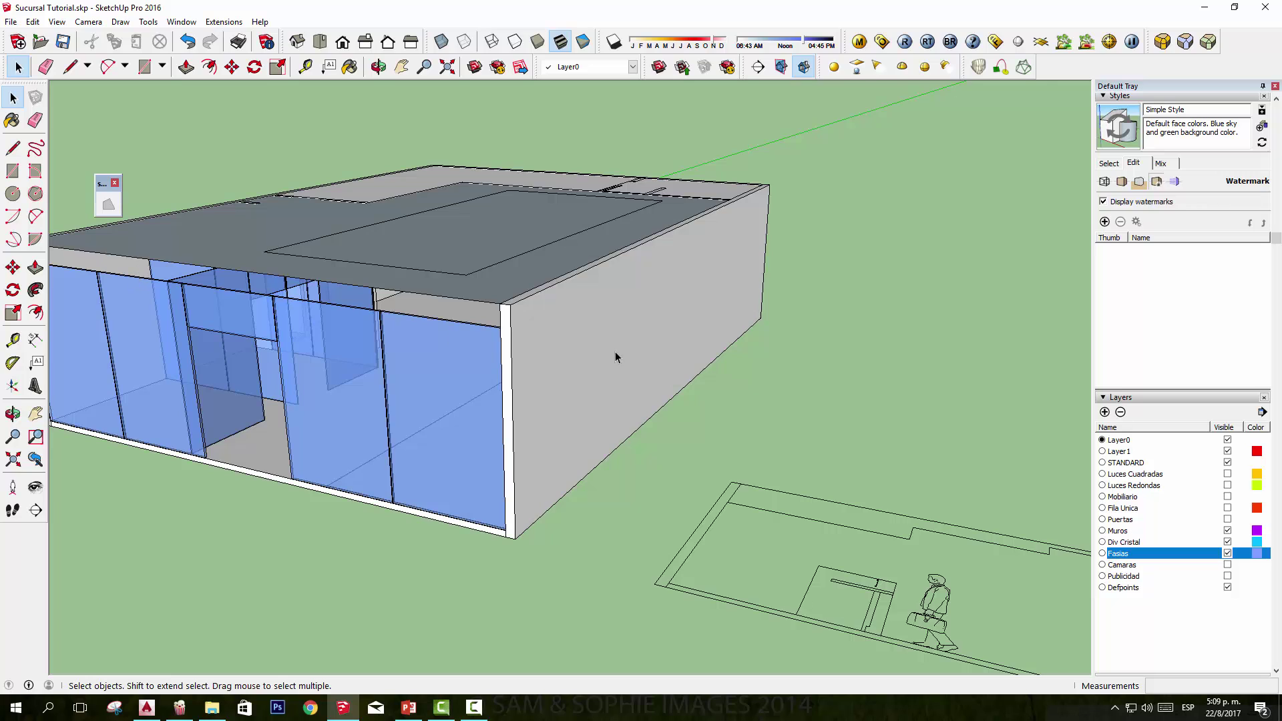
pyautogui.moveTo(615, 357); pyautogui.dragTo(601, 355, button='middle')
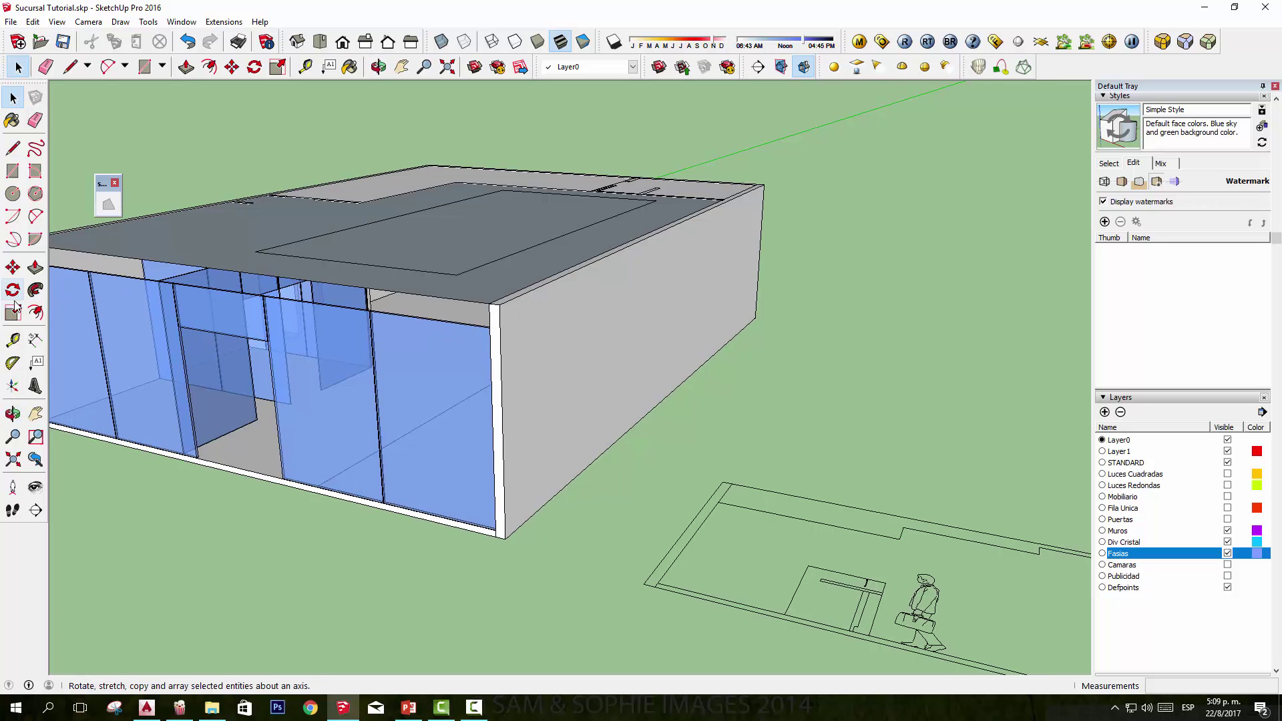
pyautogui.click(13, 340)
pyautogui.scroll(2, 913, 575)
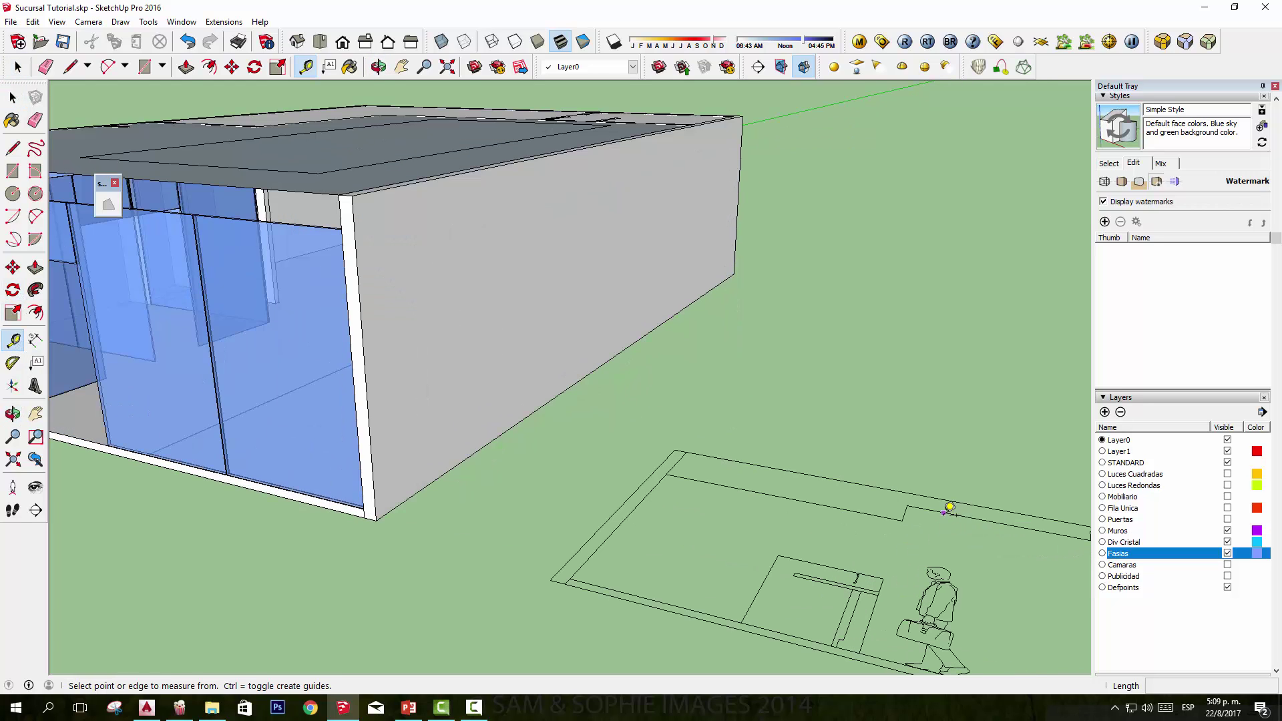
pyautogui.click(944, 512)
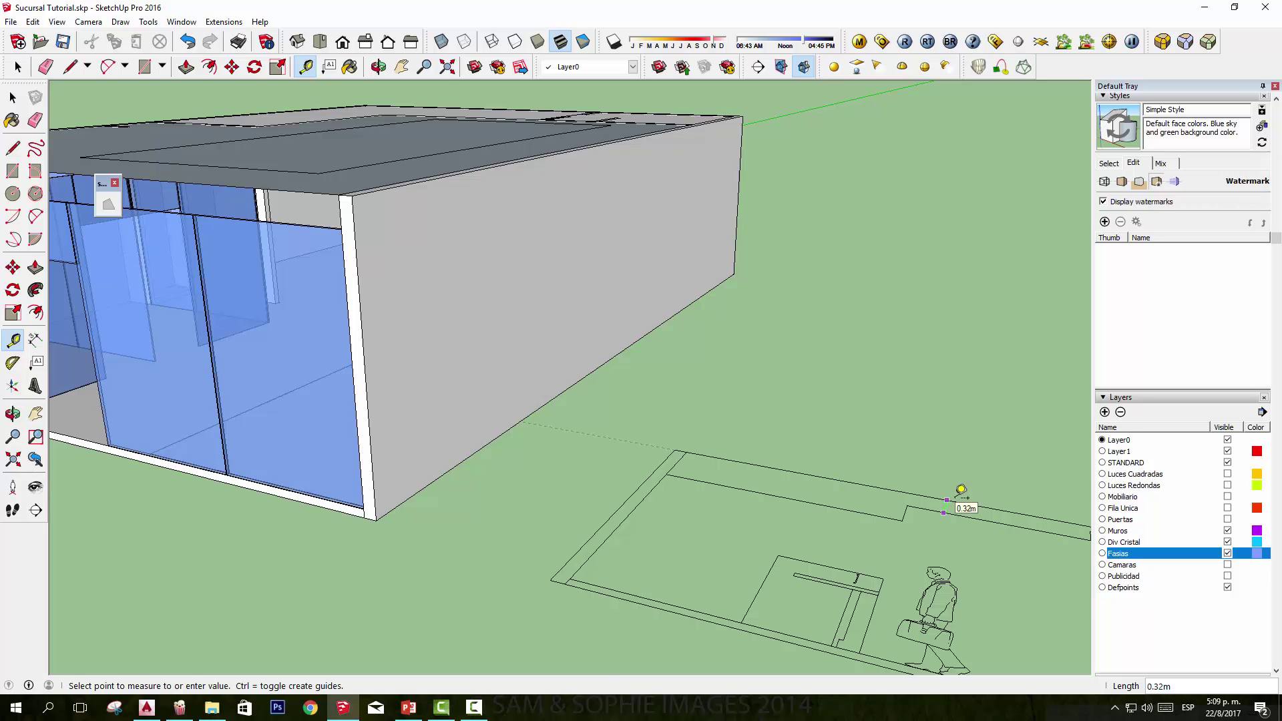
pyautogui.scroll(3, 655, 358)
pyautogui.press('space')
pyautogui.scroll(2, 506, 283)
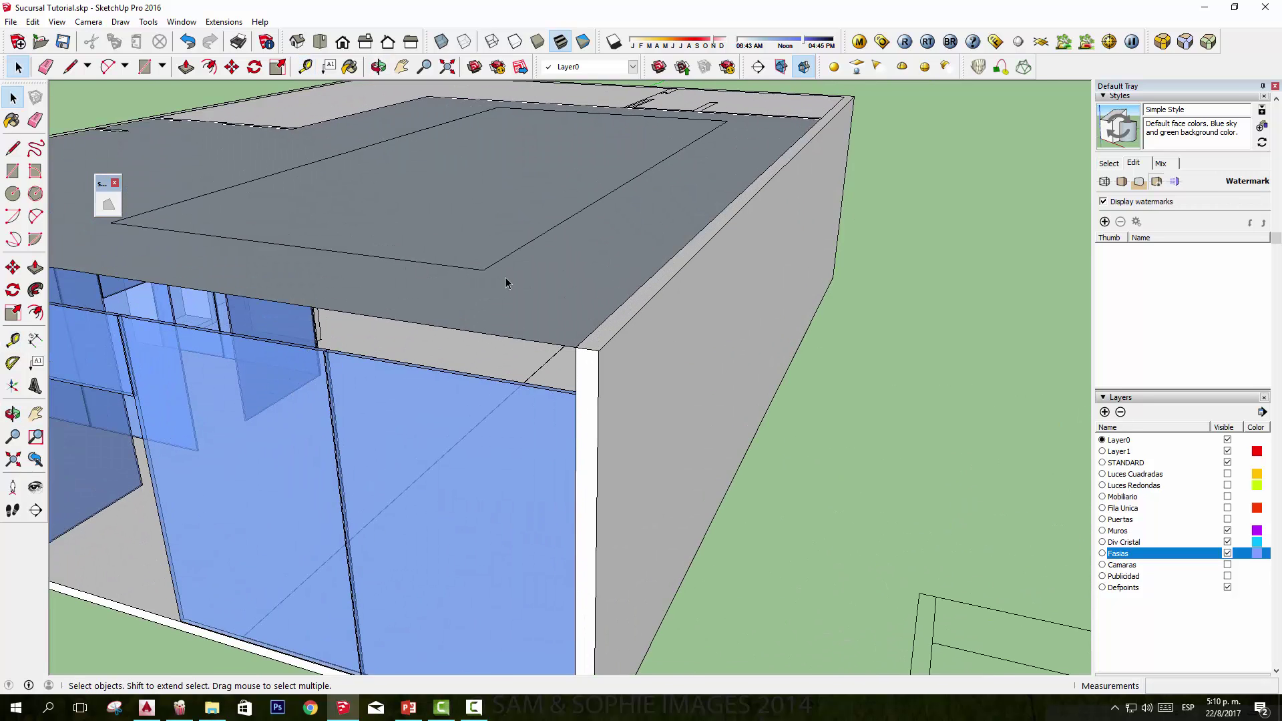
# Step: Push the slab face around the inner rectangle down 0.32m to form the fascia band
pyautogui.moveTo(505, 282); pyautogui.dragTo(417, 242, button='middle')
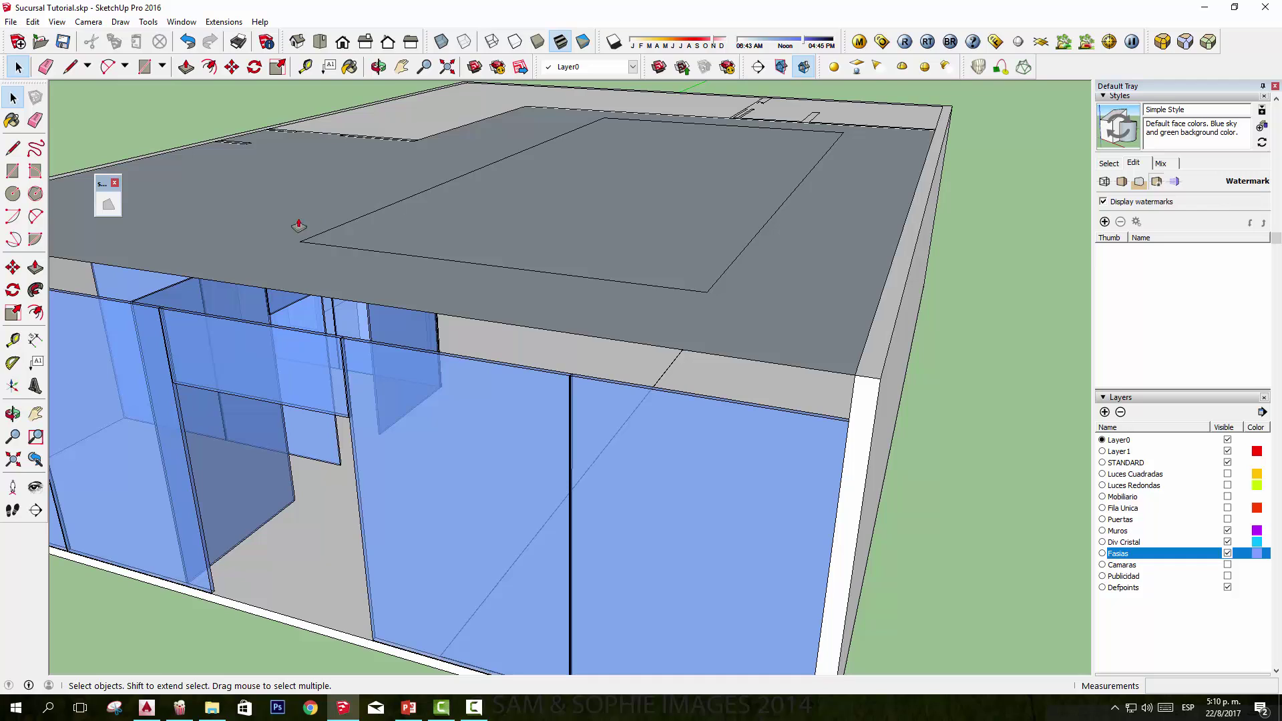
pyautogui.press('p')
pyautogui.click(226, 219)
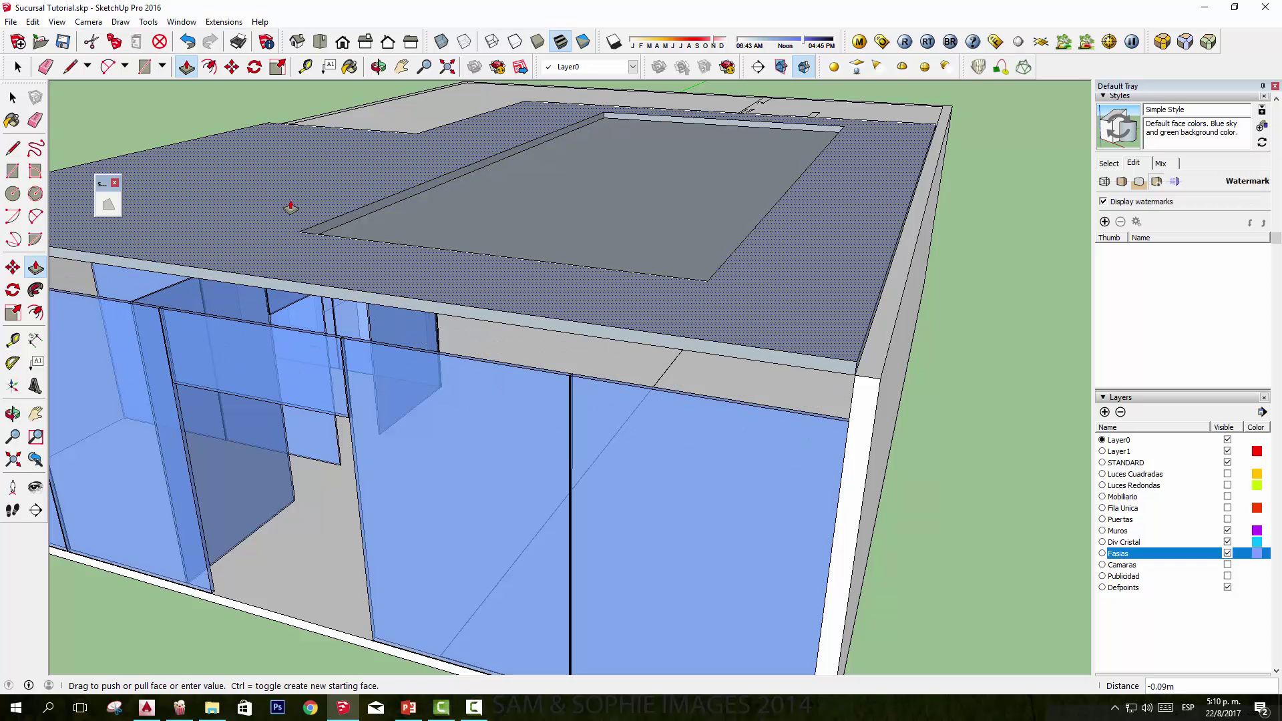
pyautogui.click(290, 208)
pyautogui.click(286, 253)
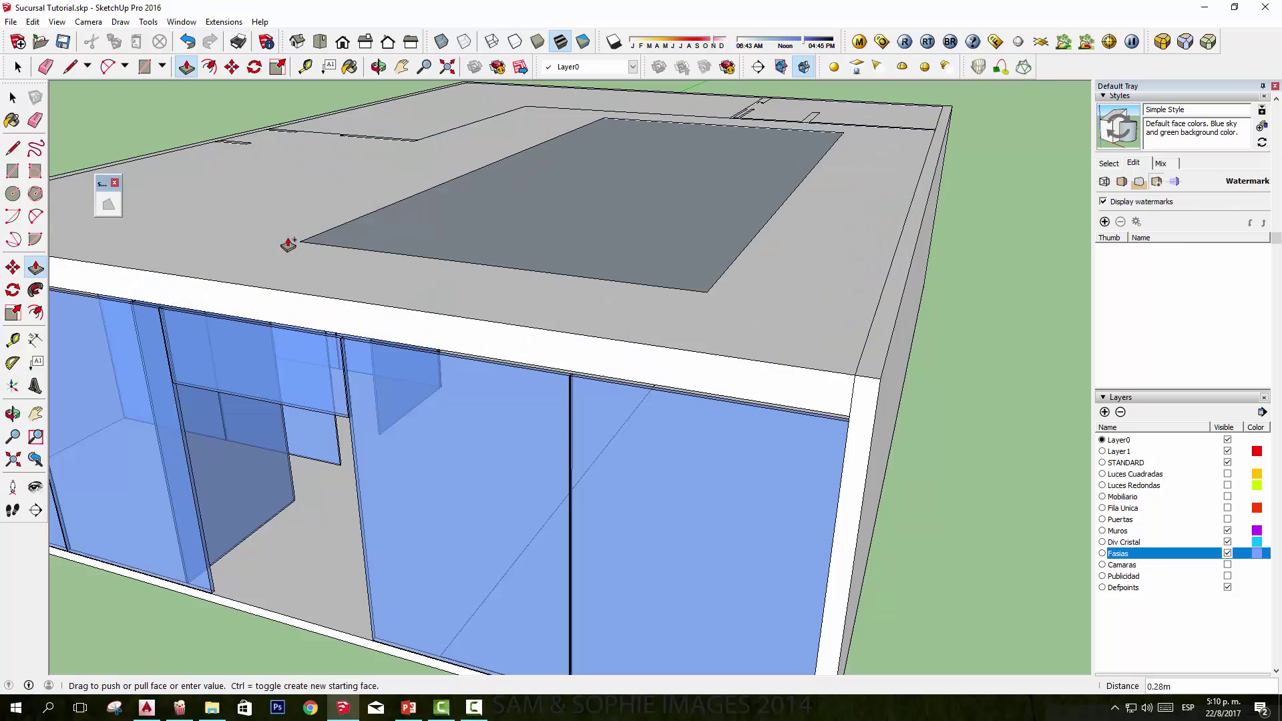
pyautogui.click(861, 310)
pyautogui.write('32')
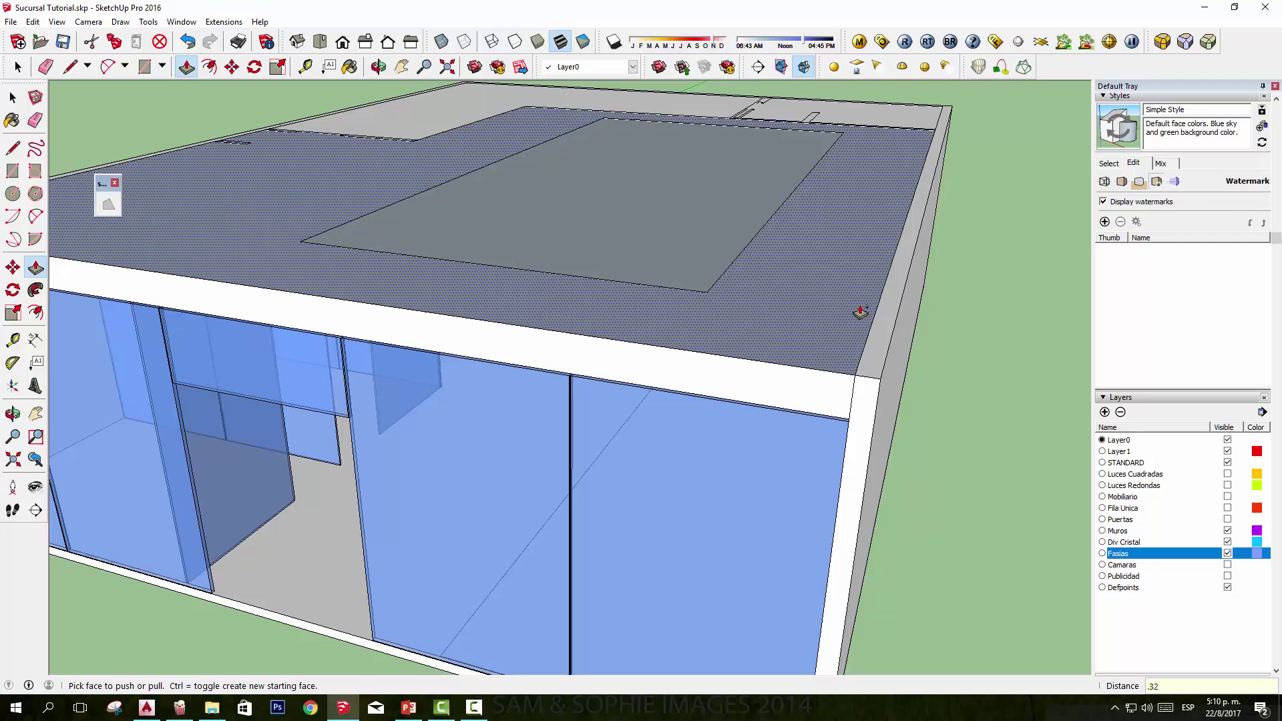
pyautogui.press('Return')
# Step: Orbit around the glass front and roof to inspect the new fascia band and recessed ceiling
pyautogui.scroll(3, 567, 381)
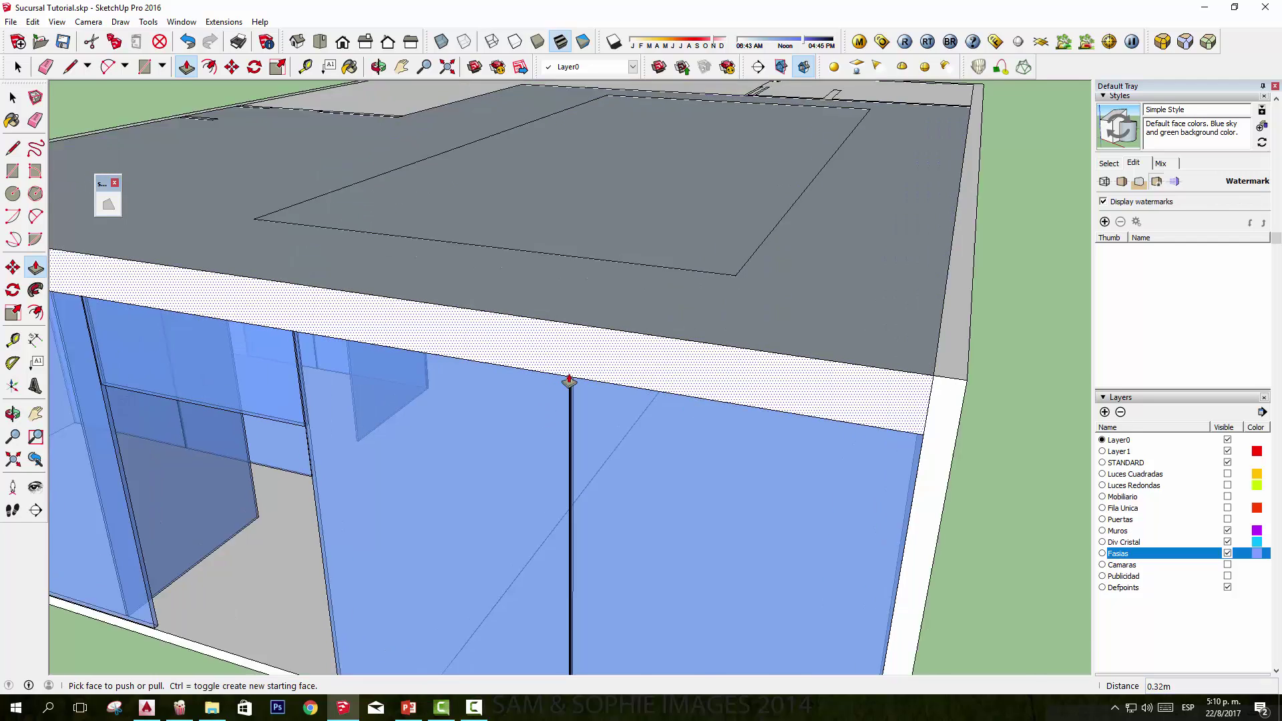
pyautogui.scroll(3, 652, 400)
pyautogui.moveTo(653, 401); pyautogui.dragTo(901, 260, button='middle')
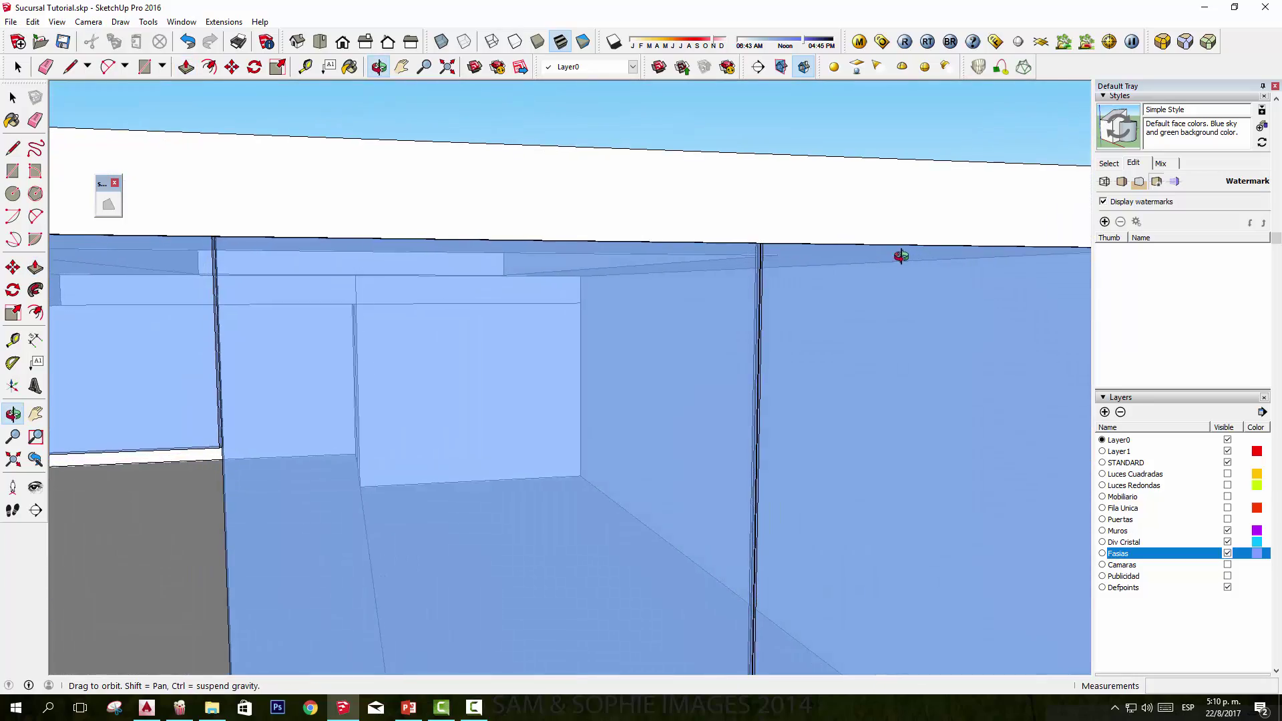
pyautogui.scroll(-5, 563, 266)
pyautogui.scroll(-3, 563, 298)
pyautogui.scroll(5, 564, 298)
pyautogui.moveTo(563, 298); pyautogui.dragTo(888, 501, button='middle')
pyautogui.press('p')
pyautogui.scroll(-5, 484, 317)
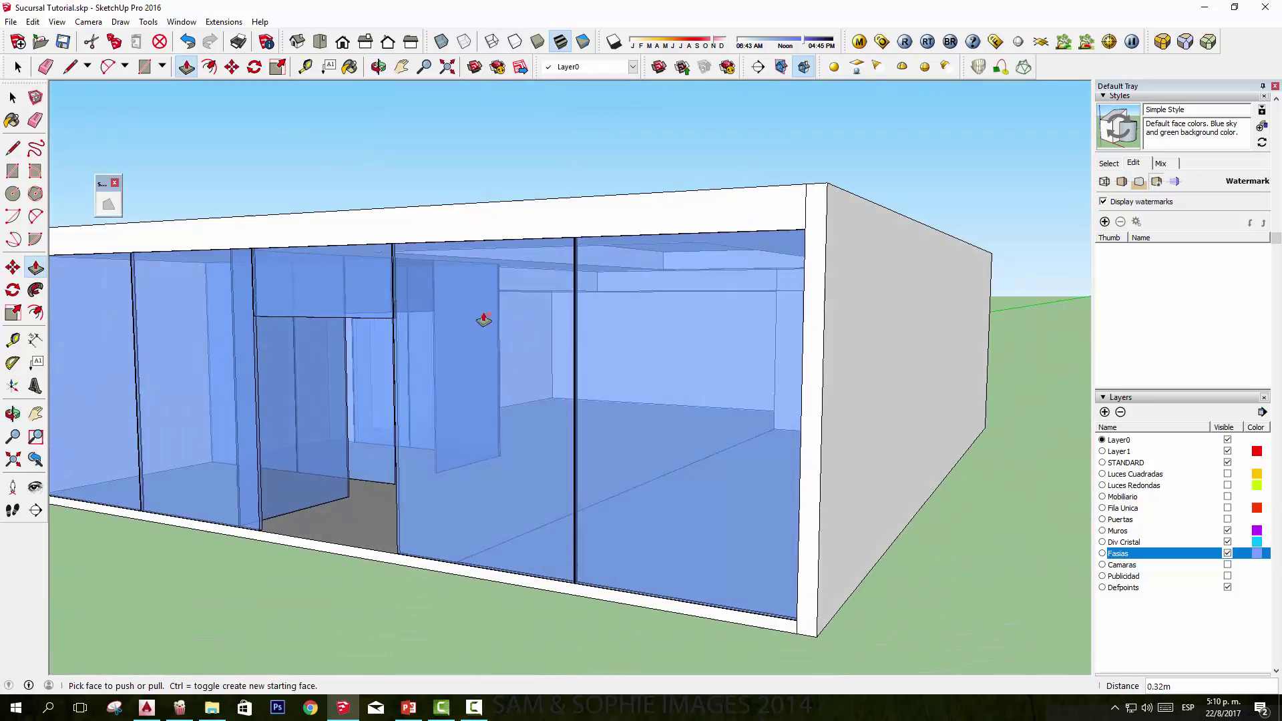
pyautogui.moveTo(484, 318); pyautogui.dragTo(647, 223, button='middle')
pyautogui.scroll(3, 673, 260)
pyautogui.scroll(2, 673, 259)
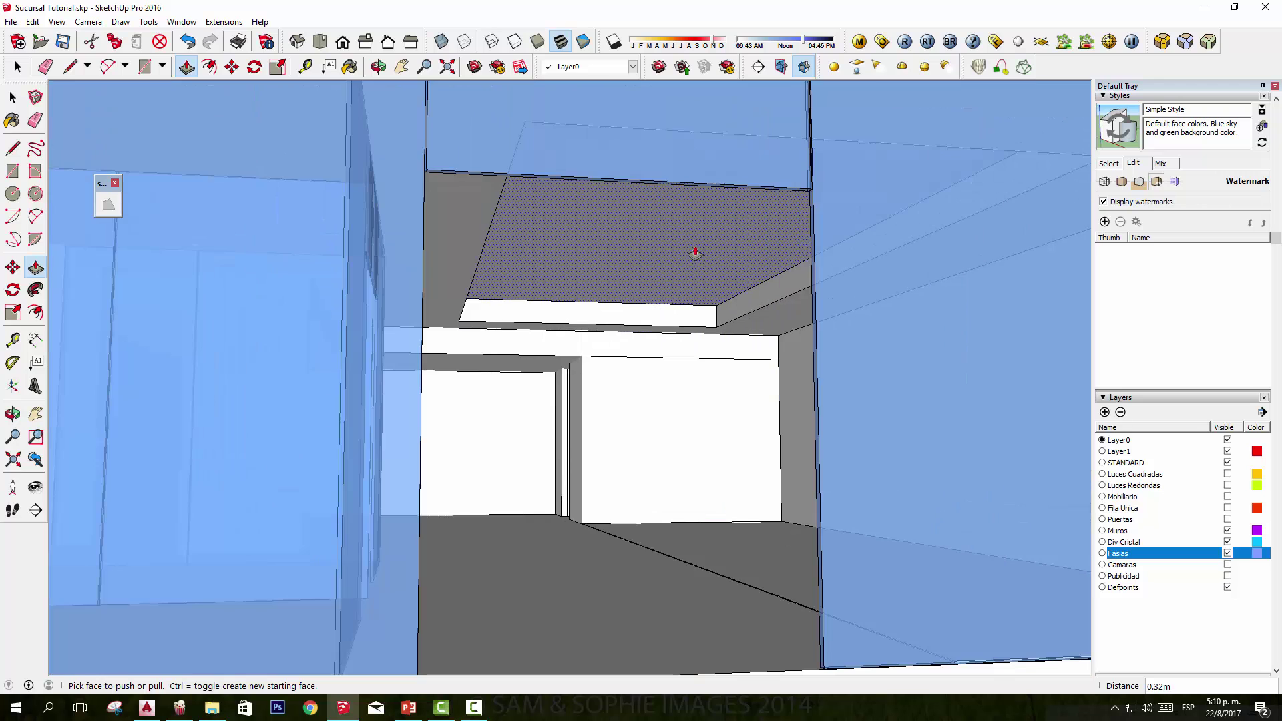
pyautogui.scroll(-5, 694, 252)
pyautogui.scroll(-3, 694, 252)
pyautogui.moveTo(688, 337)
pyautogui.mouseDown(button='middle')
pyautogui.moveTo(464, 500)
pyautogui.moveTo(558, 604)
pyautogui.moveTo(620, 478)
pyautogui.moveTo(527, 514)
pyautogui.mouseUp(button='middle')
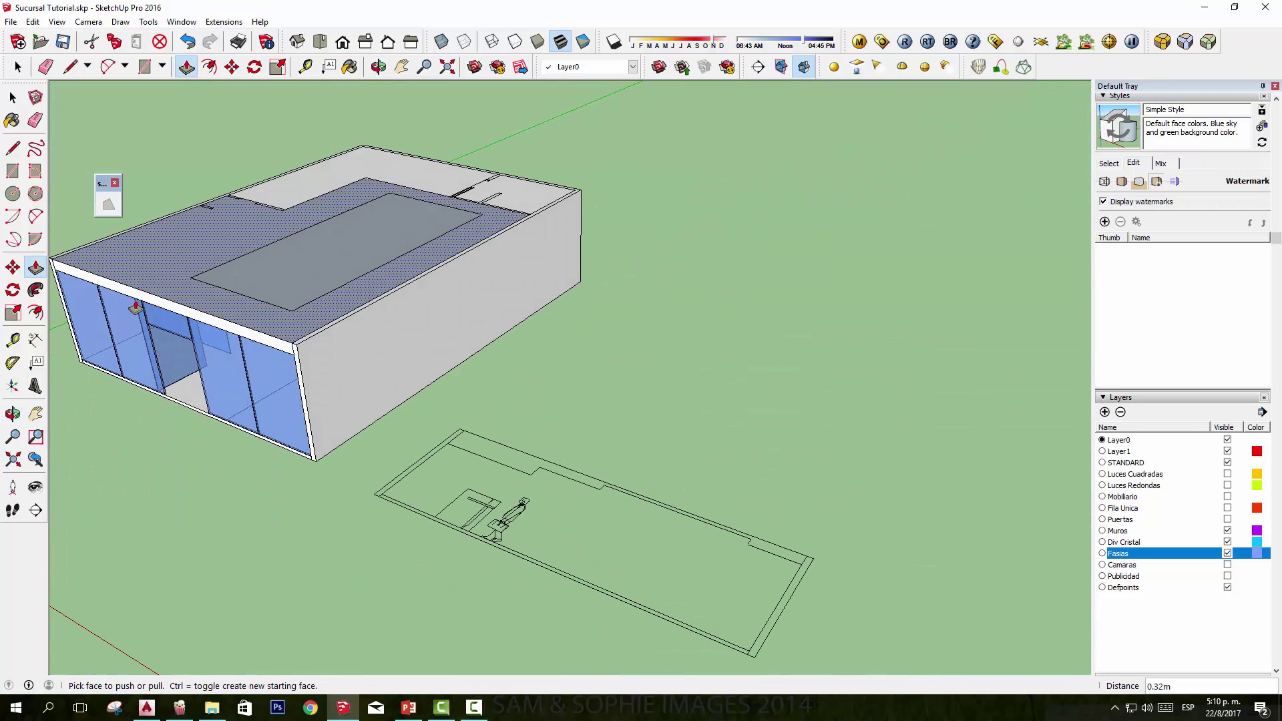
# Step: Measure from the floor plan's outer edge, then orbit to see the whole building
pyautogui.click(13, 341)
pyautogui.scroll(3, 587, 481)
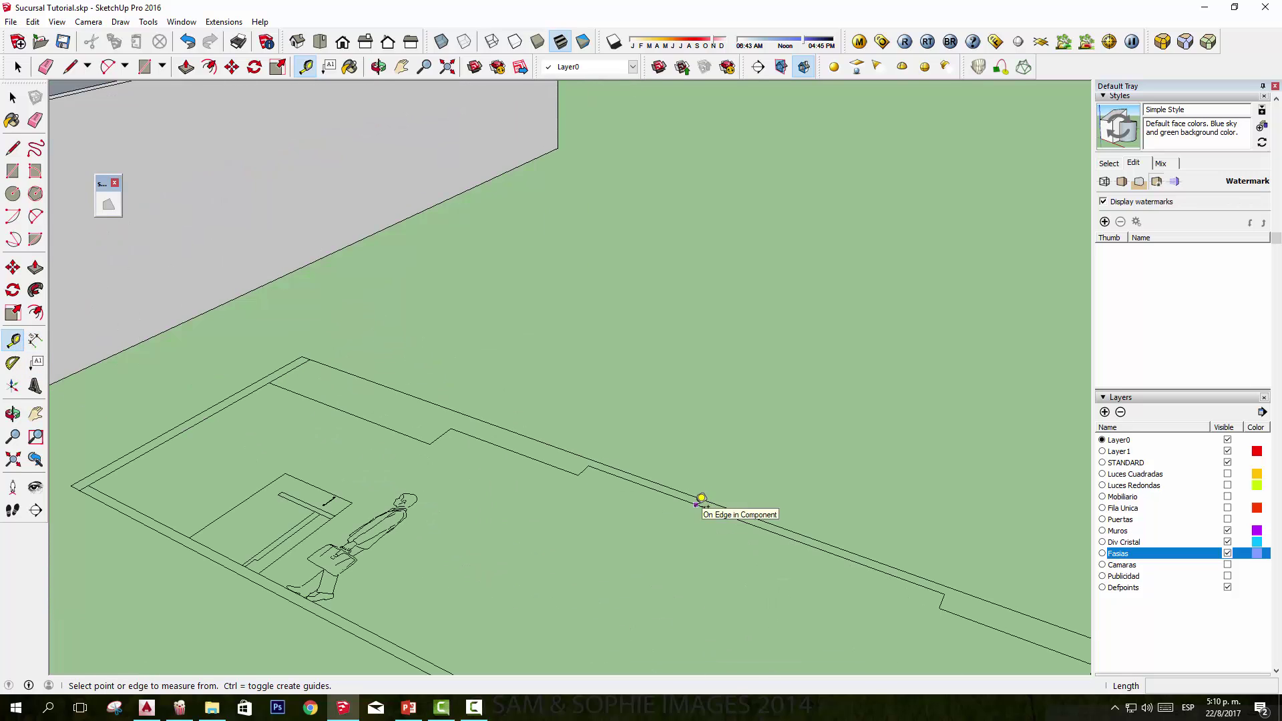
pyautogui.click(699, 499)
pyautogui.scroll(1, 705, 493)
pyautogui.scroll(2, 707, 490)
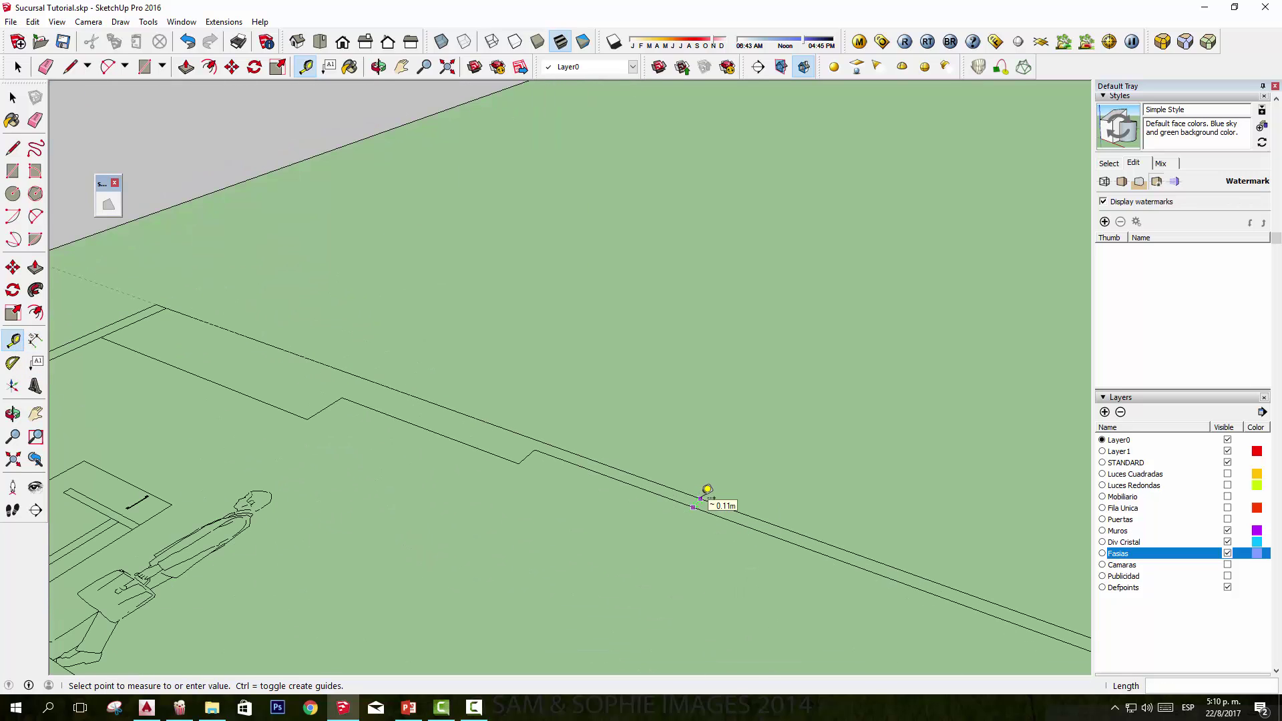
pyautogui.press('space')
pyautogui.scroll(-2, 730, 480)
pyautogui.scroll(-5, 730, 481)
pyautogui.moveTo(730, 481)
pyautogui.mouseDown(button='middle')
pyautogui.moveTo(443, 363)
pyautogui.moveTo(846, 412)
pyautogui.moveTo(722, 395)
pyautogui.mouseUp(button='middle')
pyautogui.scroll(2, 722, 395)
pyautogui.scroll(1, 683, 467)
# Step: Sink the central ceiling rectangle slightly into the slab to form the recess
pyautogui.press('p')
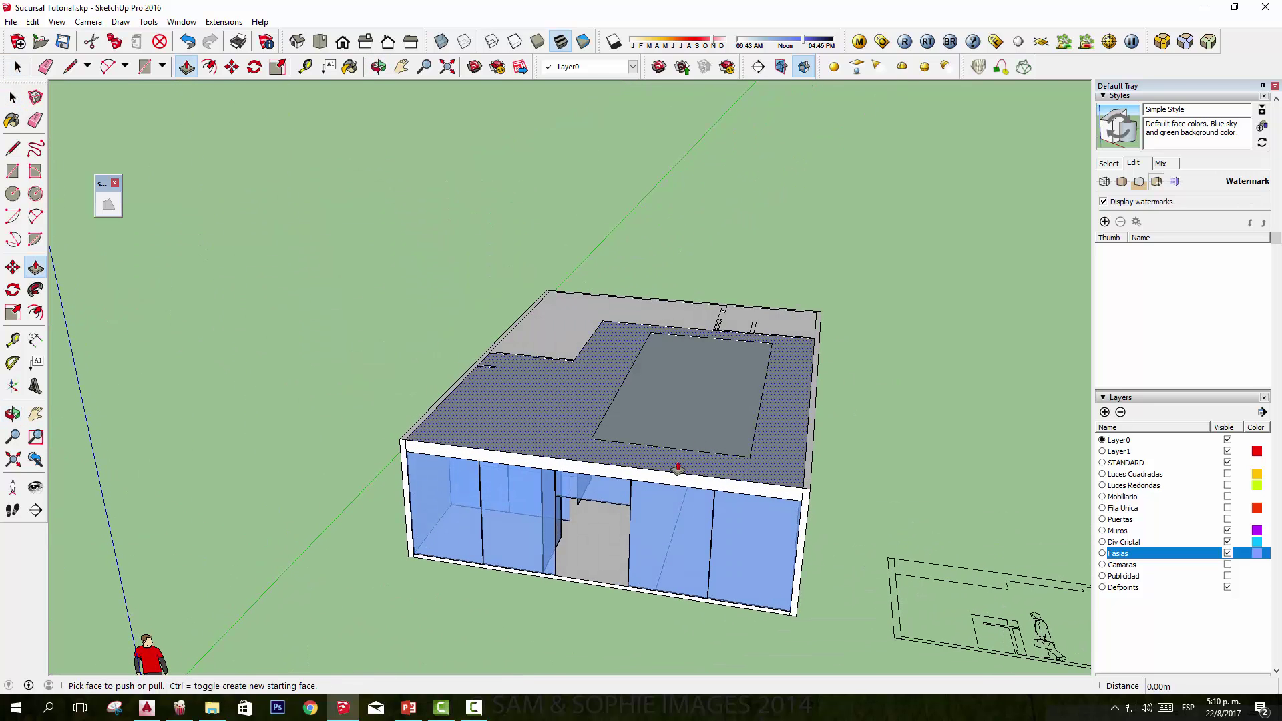
pyautogui.click(712, 420)
pyautogui.write('.1')
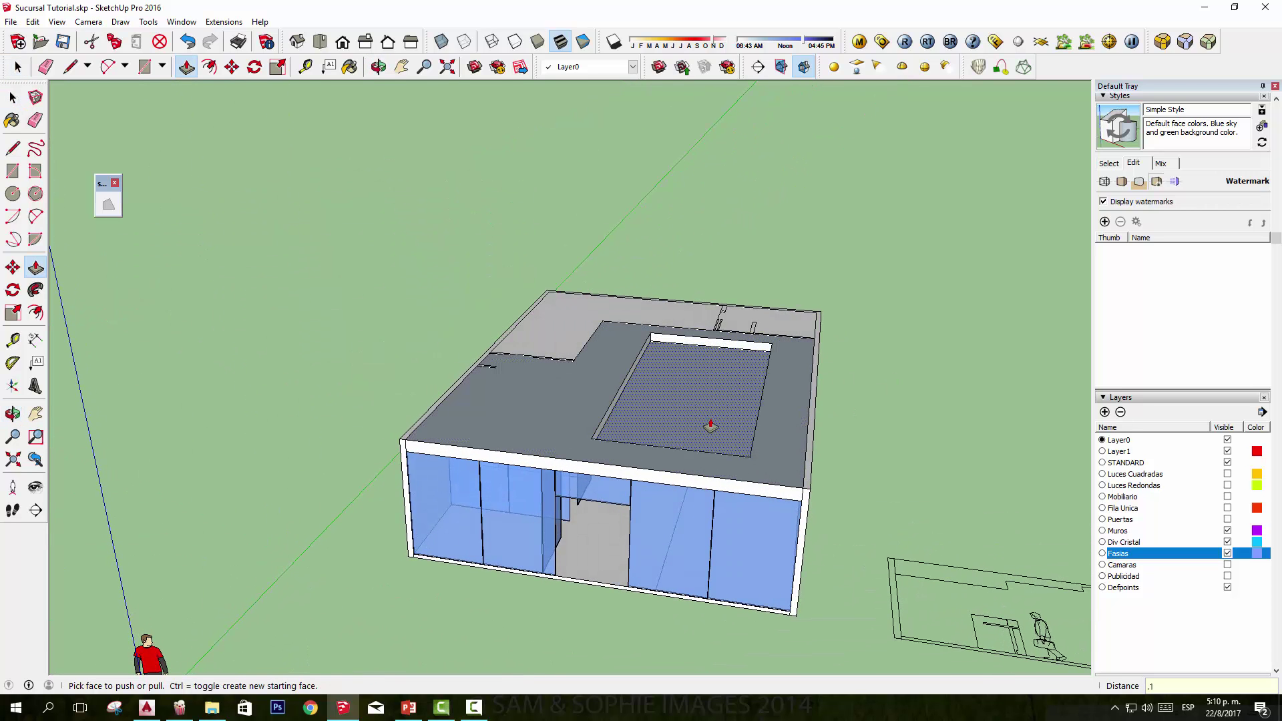
pyautogui.click(710, 425)
pyautogui.moveTo(710, 425); pyautogui.dragTo(738, 263, button='middle')
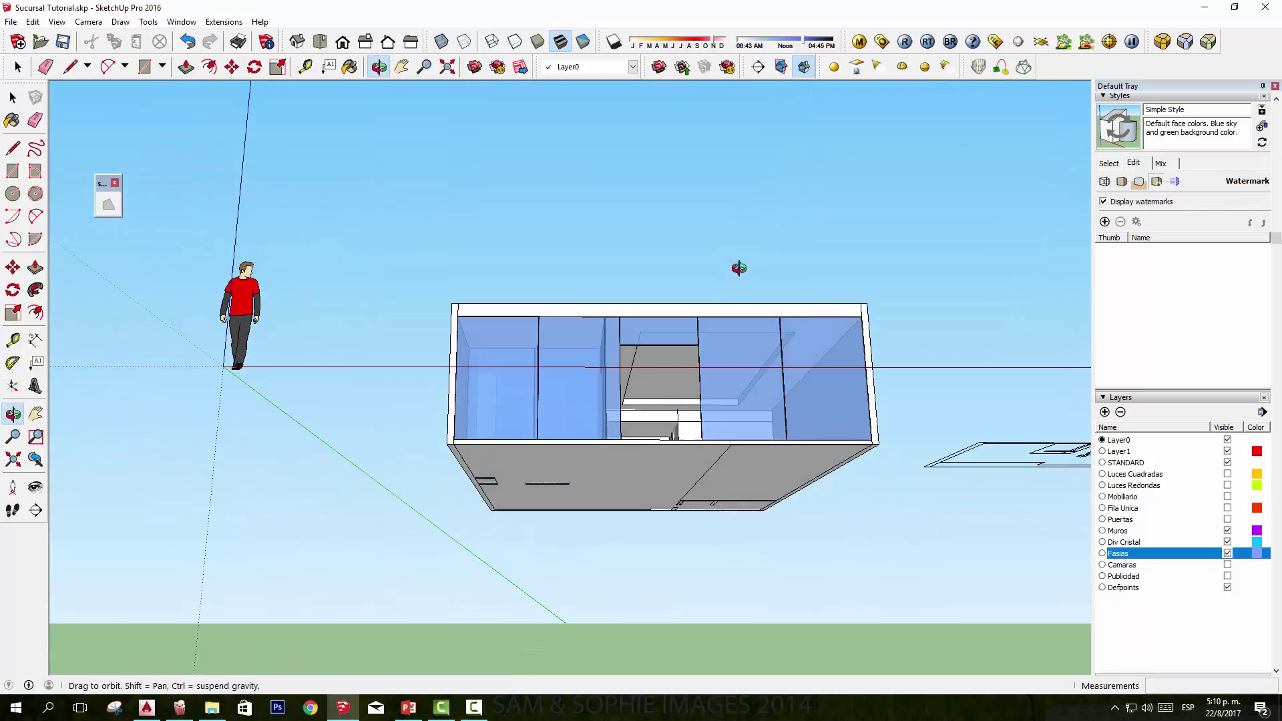
pyautogui.click(672, 358)
pyautogui.scroll(3, 685, 368)
pyautogui.moveTo(685, 368)
pyautogui.mouseDown(button='middle')
pyautogui.moveTo(580, 358)
pyautogui.moveTo(552, 372)
pyautogui.moveTo(426, 628)
pyautogui.moveTo(441, 621)
pyautogui.mouseUp(button='middle')
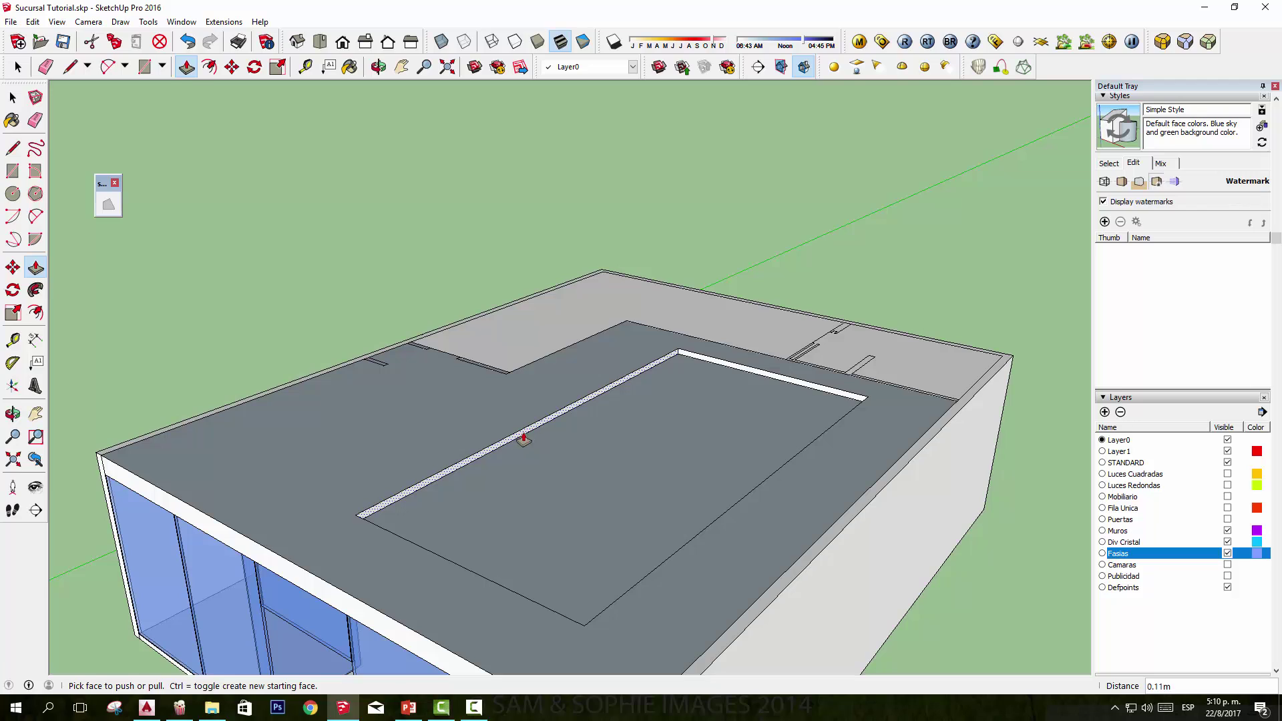
pyautogui.moveTo(530, 439); pyautogui.dragTo(805, 463)
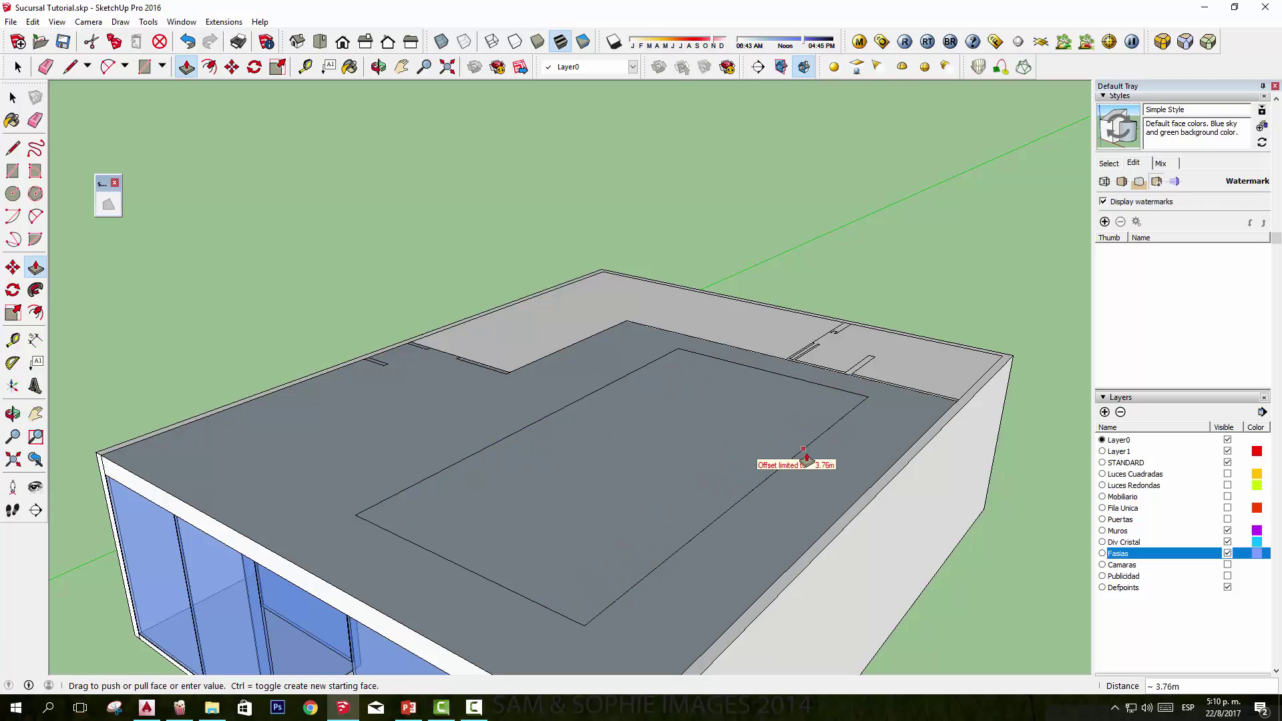
# Step: Orbit to look up at the recessed ceiling from inside the building
pyautogui.moveTo(805, 462)
pyautogui.mouseDown(button='middle')
pyautogui.moveTo(773, 294)
pyautogui.moveTo(800, 425)
pyautogui.moveTo(641, 384)
pyautogui.moveTo(621, 409)
pyautogui.moveTo(487, 444)
pyautogui.moveTo(981, 401)
pyautogui.moveTo(414, 401)
pyautogui.moveTo(608, 423)
pyautogui.moveTo(652, 274)
pyautogui.moveTo(643, 311)
pyautogui.mouseUp(button='middle')
pyautogui.scroll(-5, 478, 480)
pyautogui.scroll(-1, 563, 477)
pyautogui.scroll(-2, 563, 477)
pyautogui.scroll(-3, 655, 303)
pyautogui.scroll(-2, 643, 302)
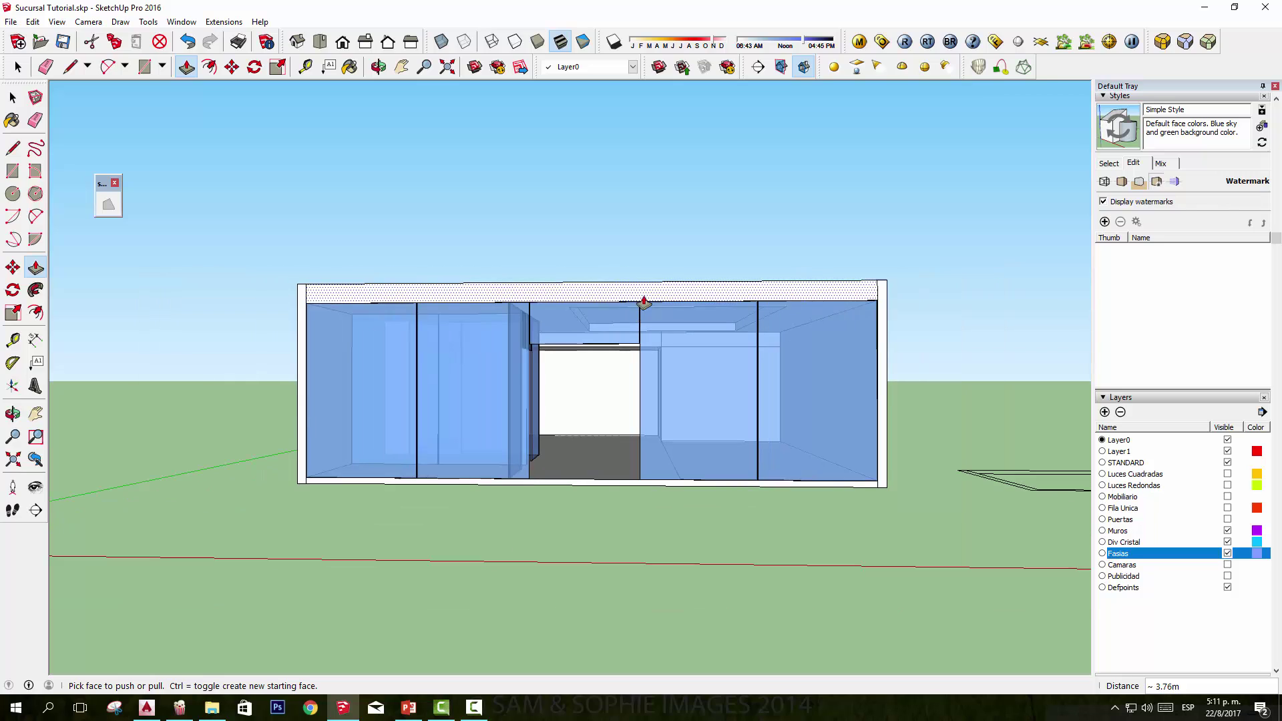
pyautogui.press('space')
# Step: Open the building group and delete the blue glass front panels
pyautogui.click(641, 377)
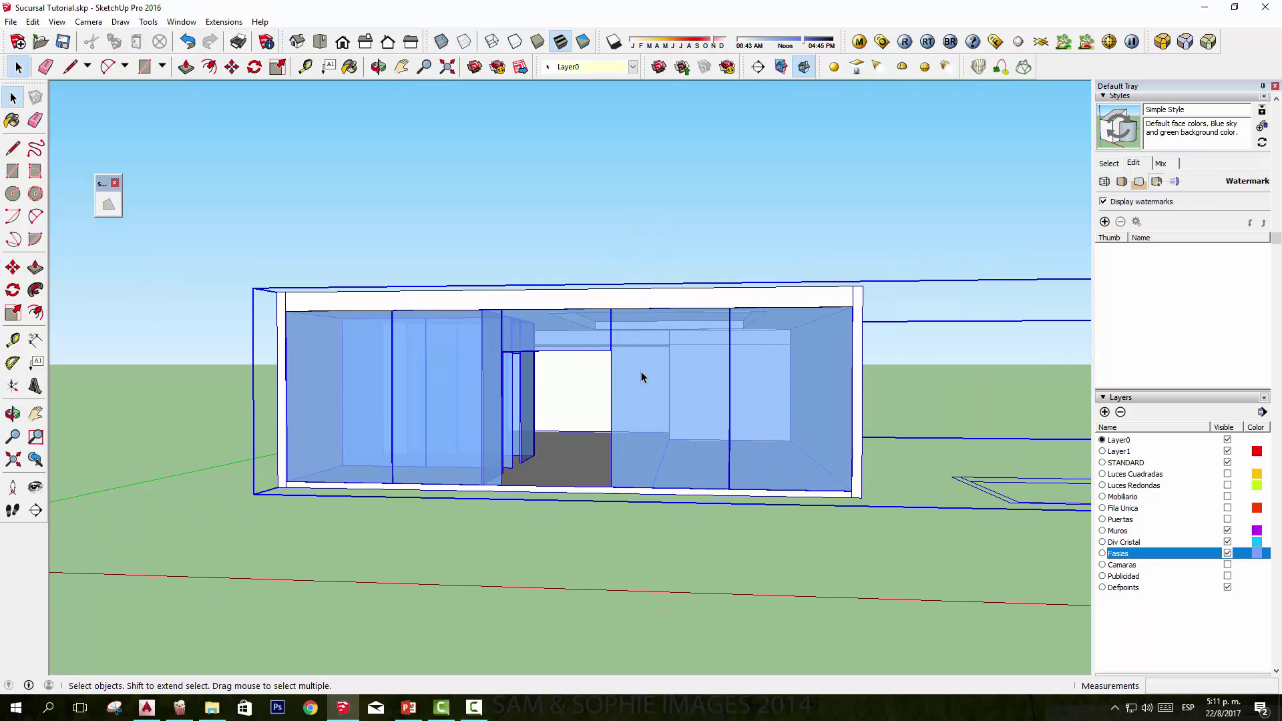
pyautogui.doubleClick(641, 377)
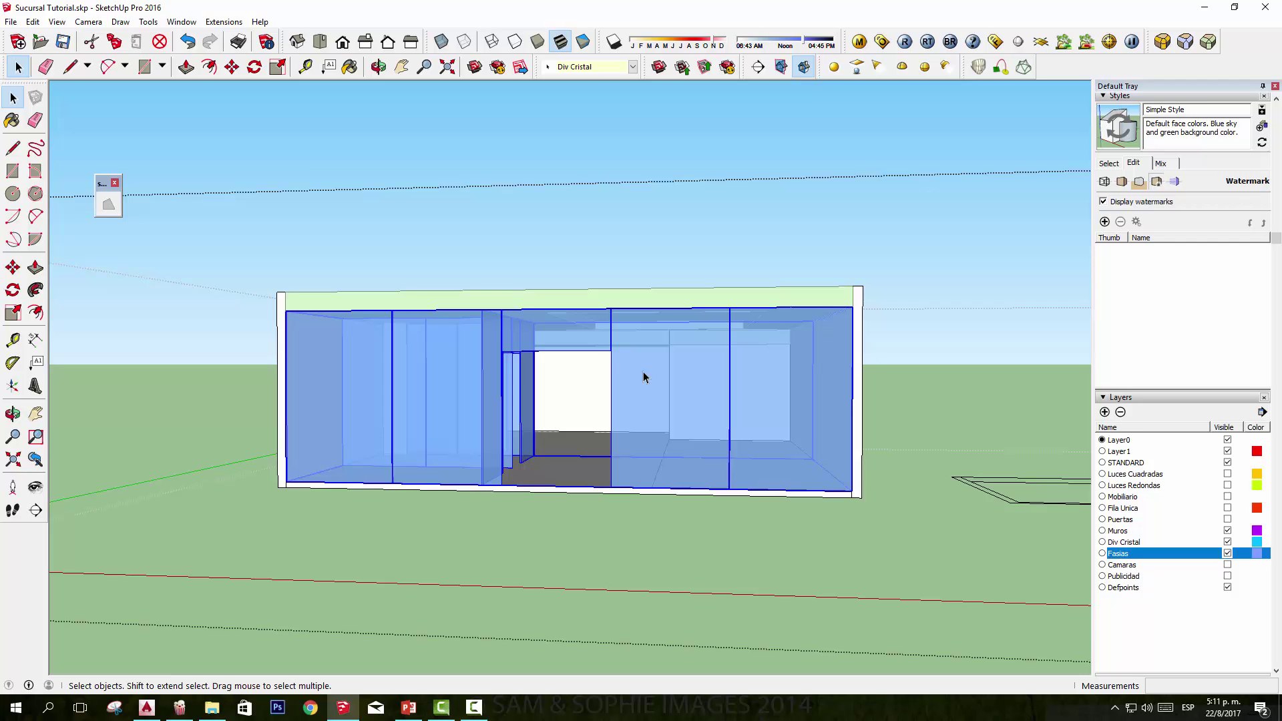
pyautogui.press('Delete')
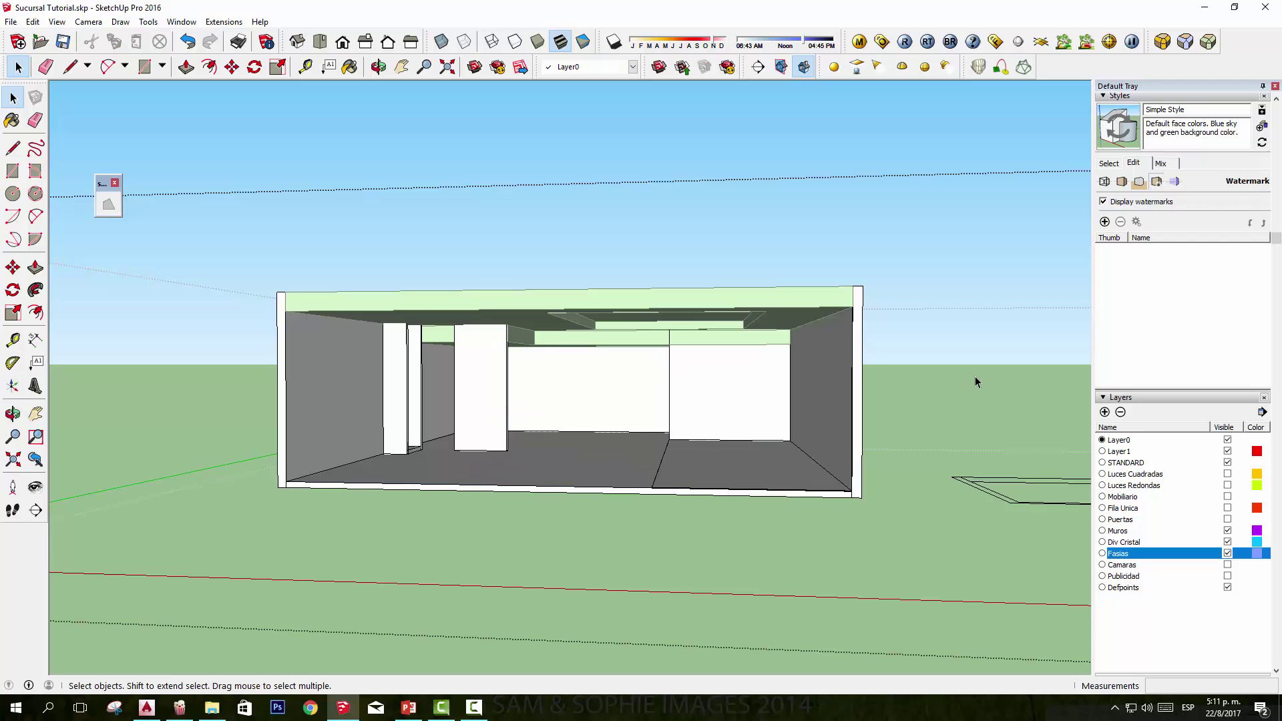
pyautogui.scroll(1, 861, 384)
pyautogui.scroll(2, 634, 366)
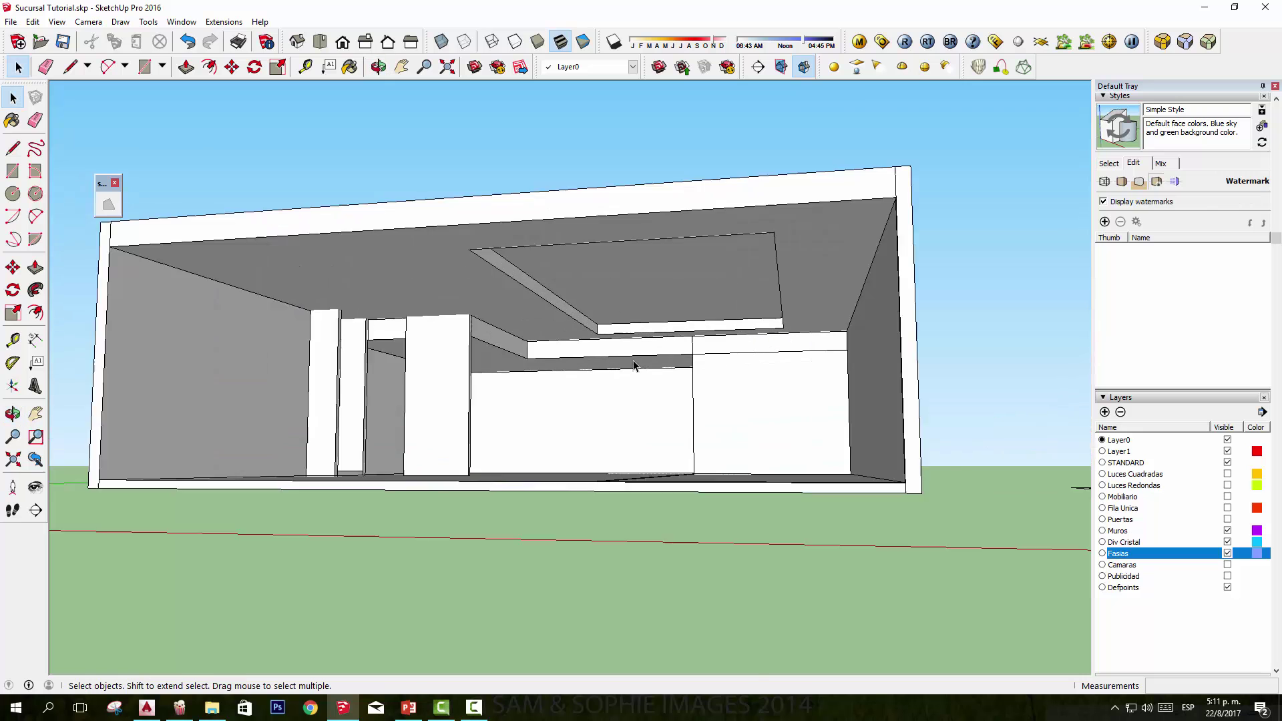
pyautogui.scroll(3, 634, 371)
# Step: Orbit inside to inspect the gap above the interior door
pyautogui.moveTo(755, 350)
pyautogui.mouseDown(button='middle')
pyautogui.moveTo(855, 329)
pyautogui.moveTo(887, 338)
pyautogui.moveTo(767, 338)
pyautogui.moveTo(727, 358)
pyautogui.moveTo(884, 335)
pyautogui.moveTo(807, 335)
pyautogui.moveTo(678, 406)
pyautogui.moveTo(647, 334)
pyautogui.moveTo(784, 343)
pyautogui.mouseUp(button='middle')
pyautogui.scroll(3, 726, 358)
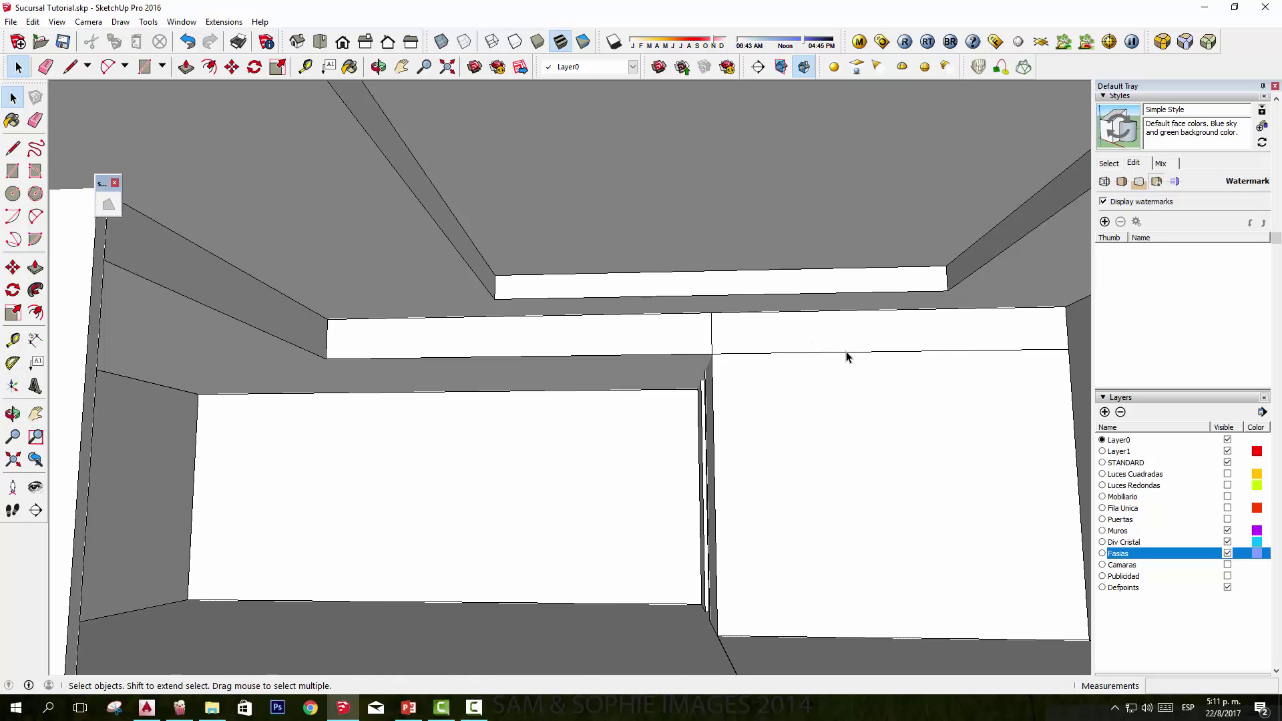
pyautogui.moveTo(901, 322)
pyautogui.mouseDown(button='middle')
pyautogui.moveTo(763, 265)
pyautogui.moveTo(764, 352)
pyautogui.mouseUp(button='middle')
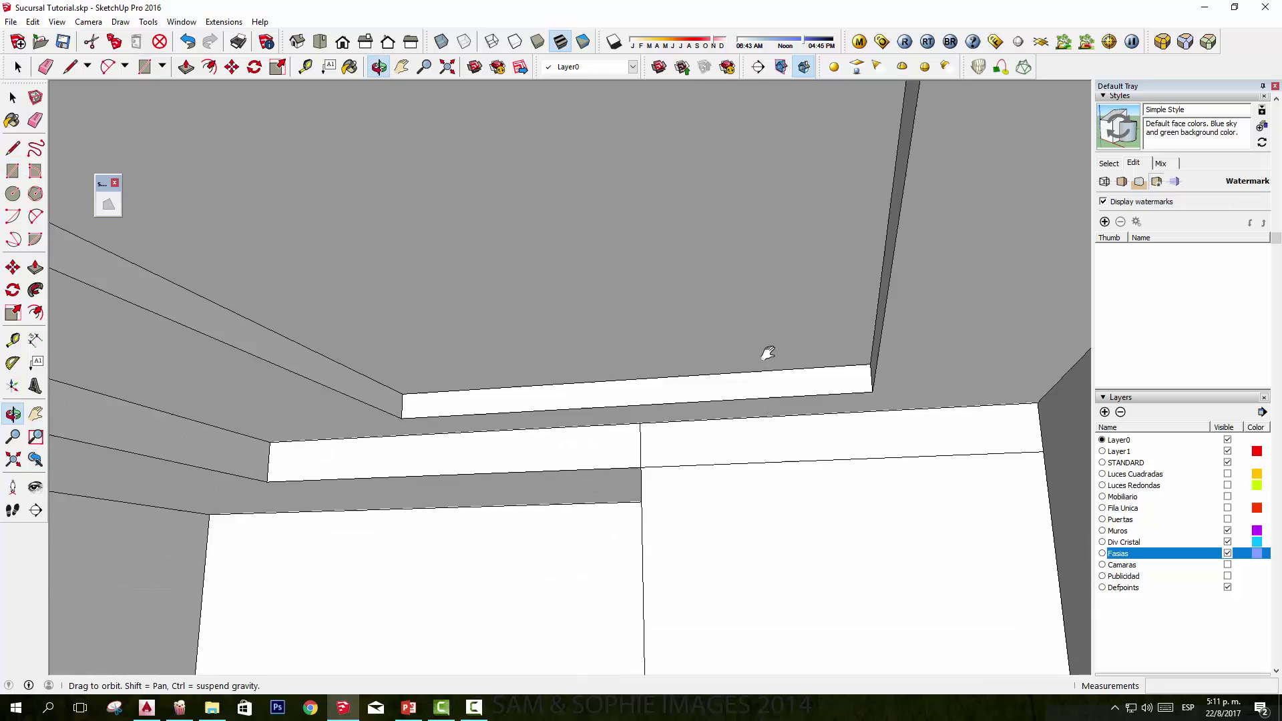
pyautogui.press('r')
pyautogui.moveTo(641, 446)
pyautogui.mouseDown(button='middle')
pyautogui.moveTo(679, 277)
pyautogui.moveTo(720, 274)
pyautogui.moveTo(915, 183)
pyautogui.mouseUp(button='middle')
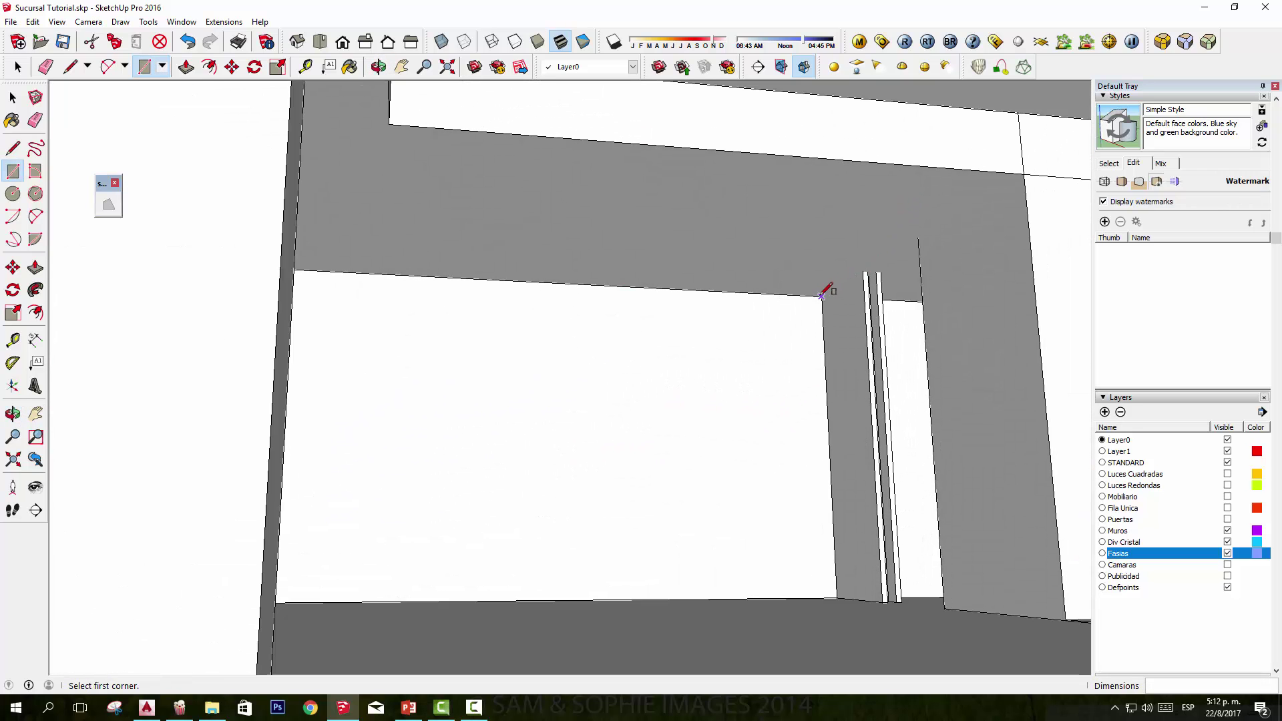
# Step: Draw an edge from the fascia corner to close off the gap above the door
pyautogui.click(821, 294)
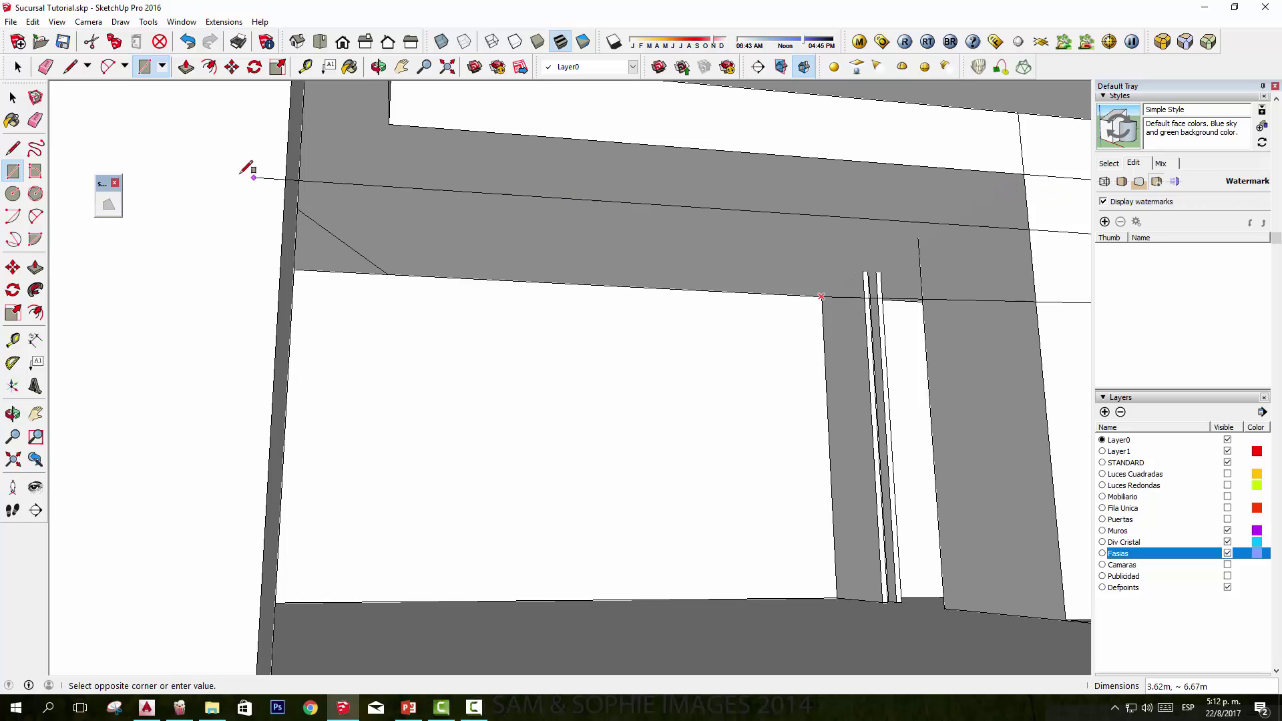
pyautogui.click(13, 148)
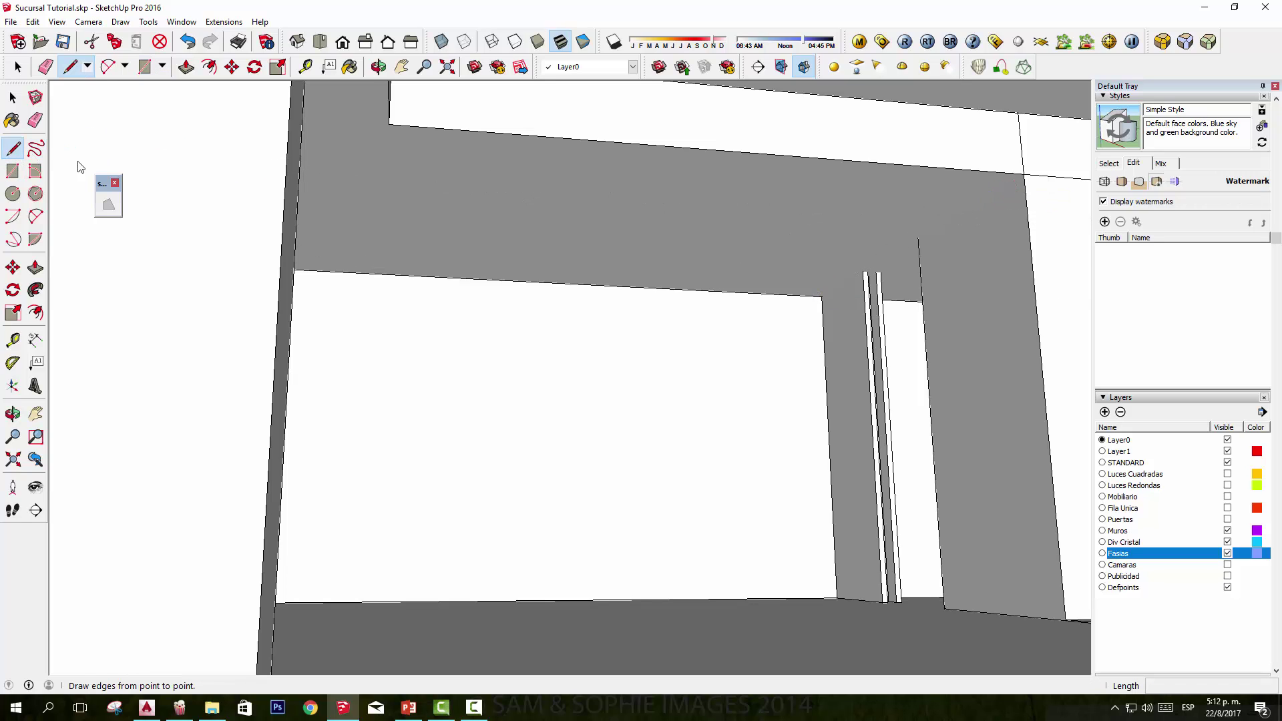
pyautogui.click(1025, 175)
pyautogui.click(821, 295)
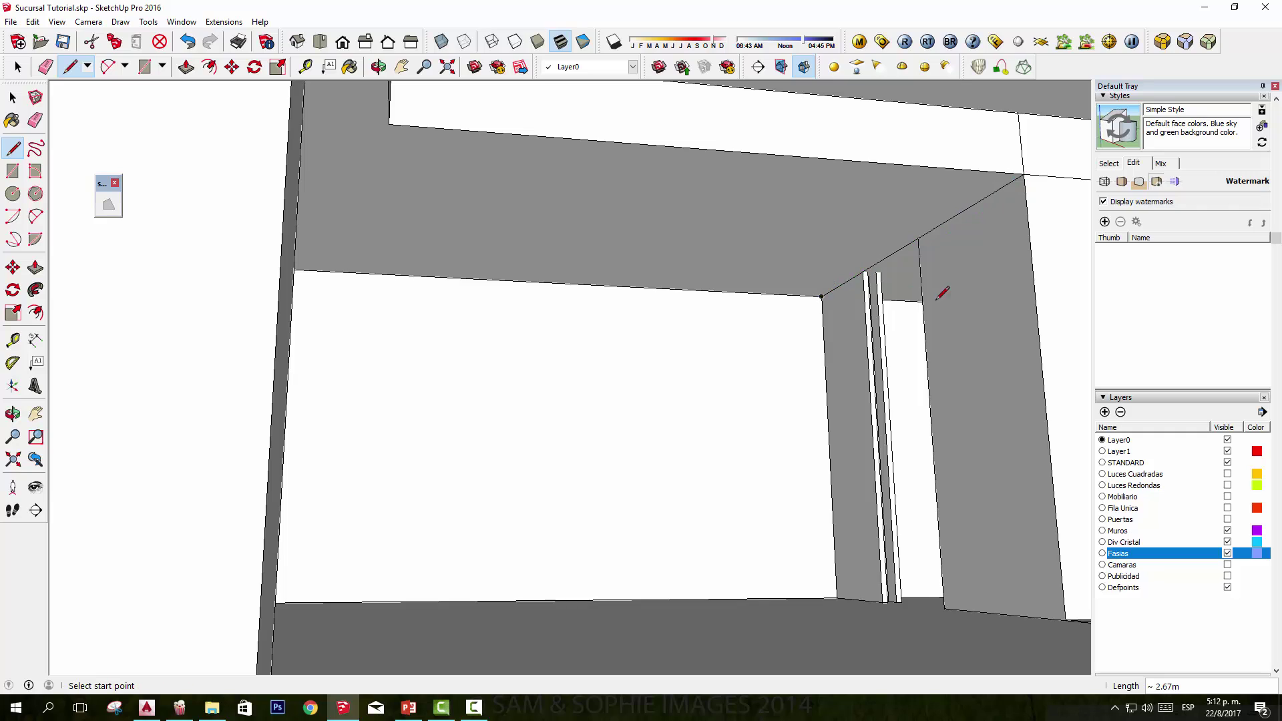
pyautogui.moveTo(944, 286); pyautogui.dragTo(888, 286, button='middle')
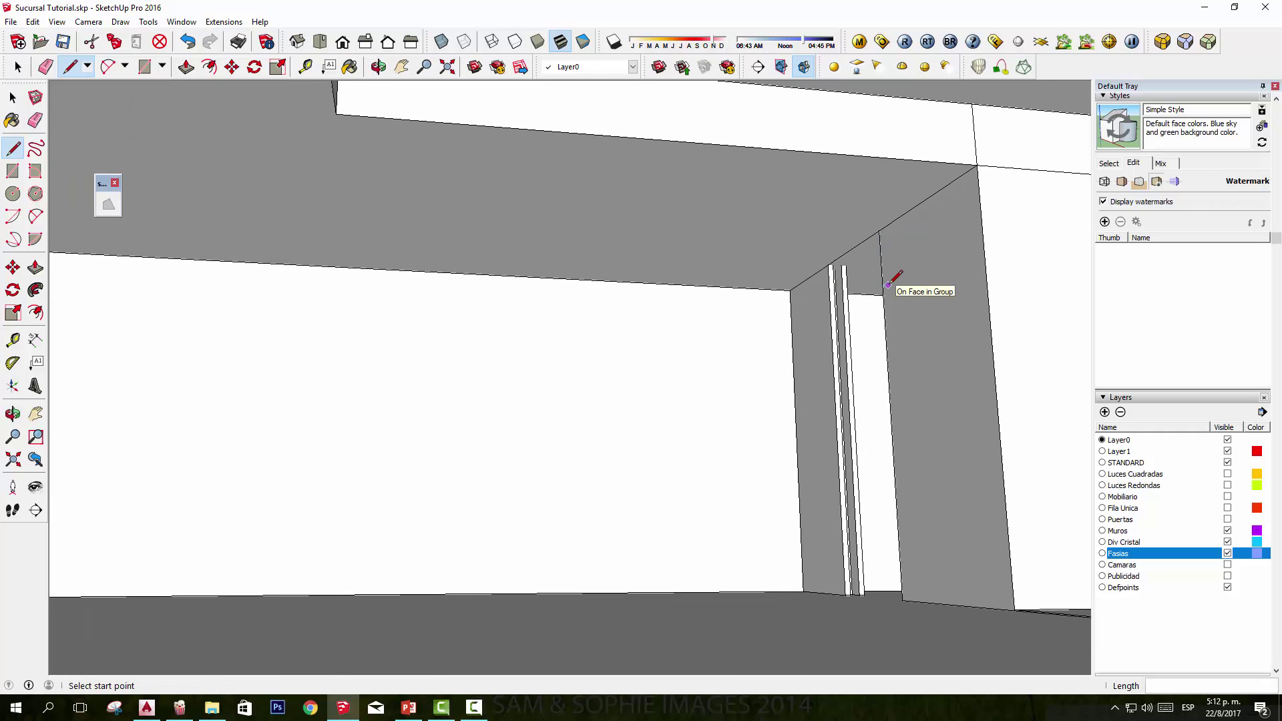
# Step: Push the new header face 0.38m up to fill the gap to the ceiling
pyautogui.press('p')
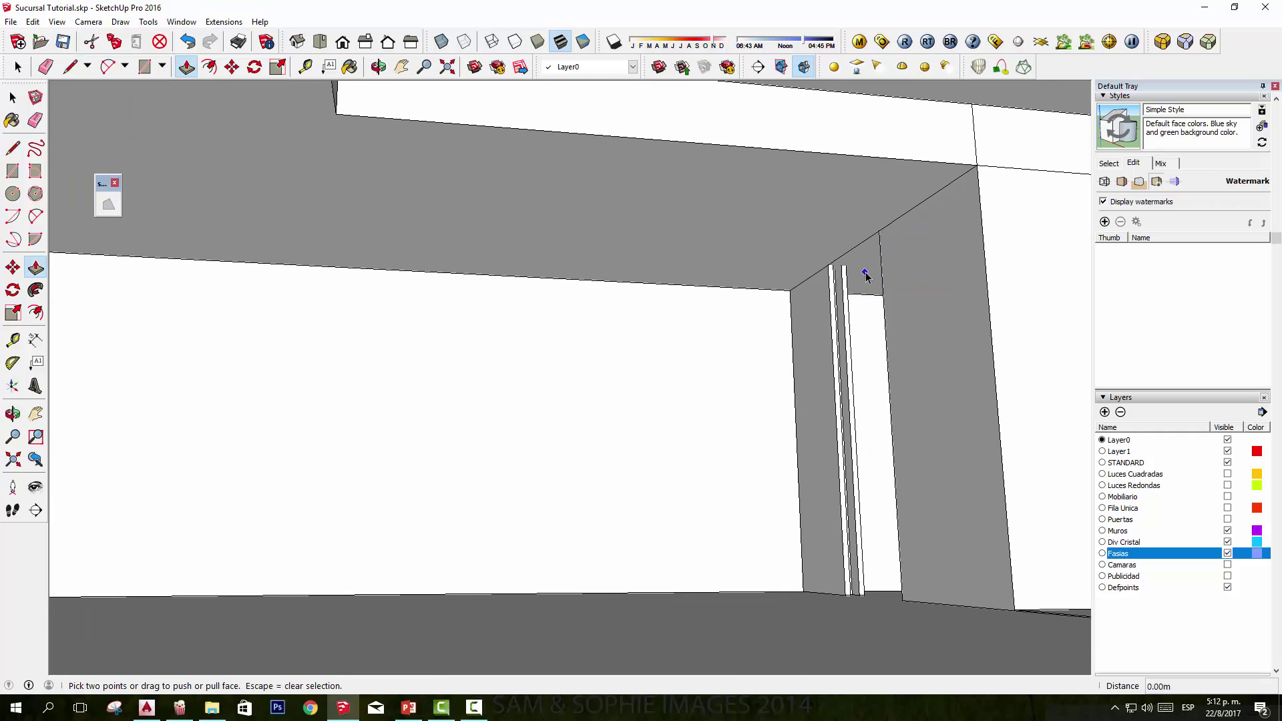
pyautogui.press('space')
pyautogui.click(866, 273)
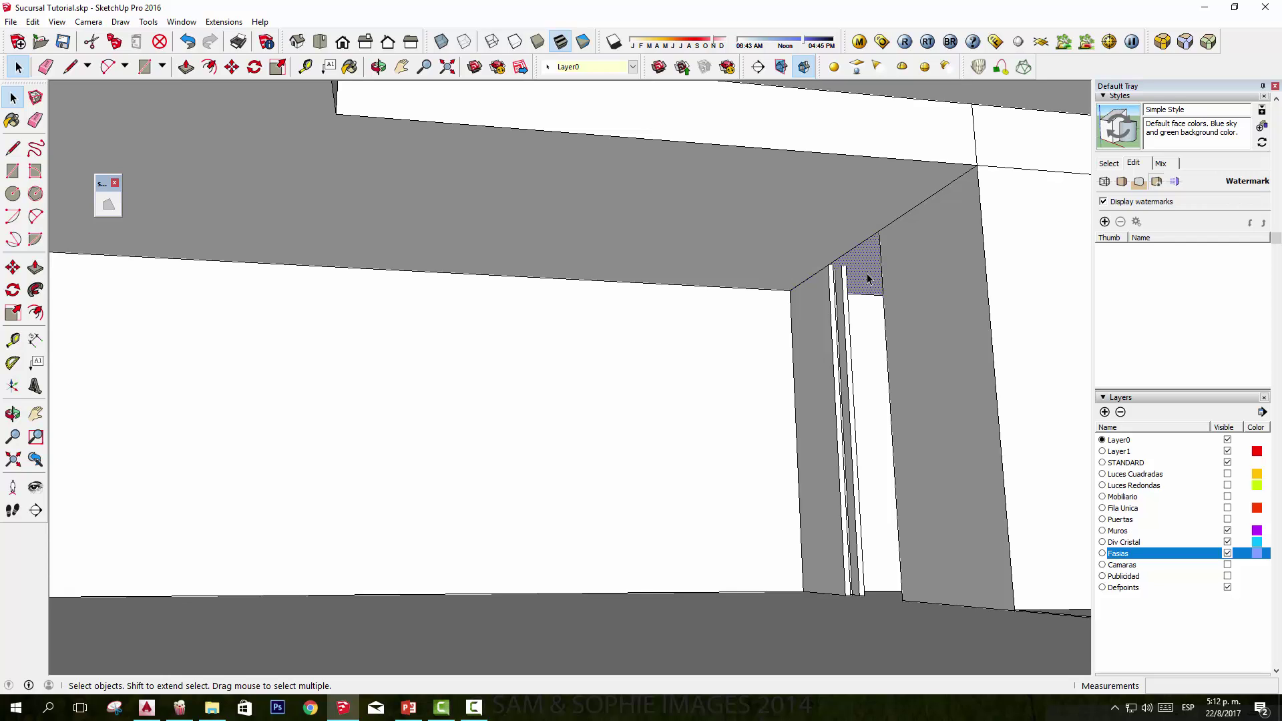
pyautogui.press('p')
pyautogui.moveTo(866, 274); pyautogui.dragTo(1021, 115)
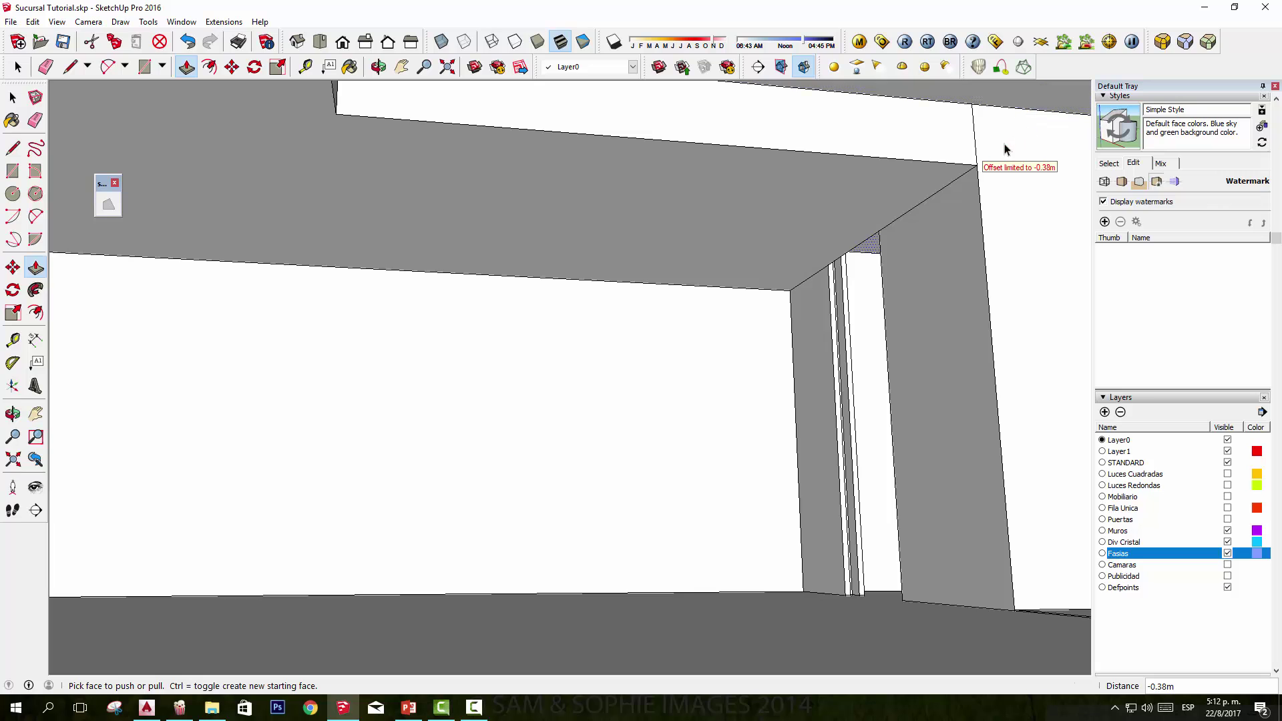
pyautogui.moveTo(1006, 150)
pyautogui.mouseDown(button='middle')
pyautogui.moveTo(915, 177)
pyautogui.moveTo(787, 263)
pyautogui.moveTo(839, 293)
pyautogui.moveTo(815, 249)
pyautogui.moveTo(772, 229)
pyautogui.moveTo(781, 295)
pyautogui.moveTo(815, 286)
pyautogui.mouseUp(button='middle')
pyautogui.press('space')
pyautogui.scroll(2, 815, 285)
pyautogui.scroll(3, 859, 295)
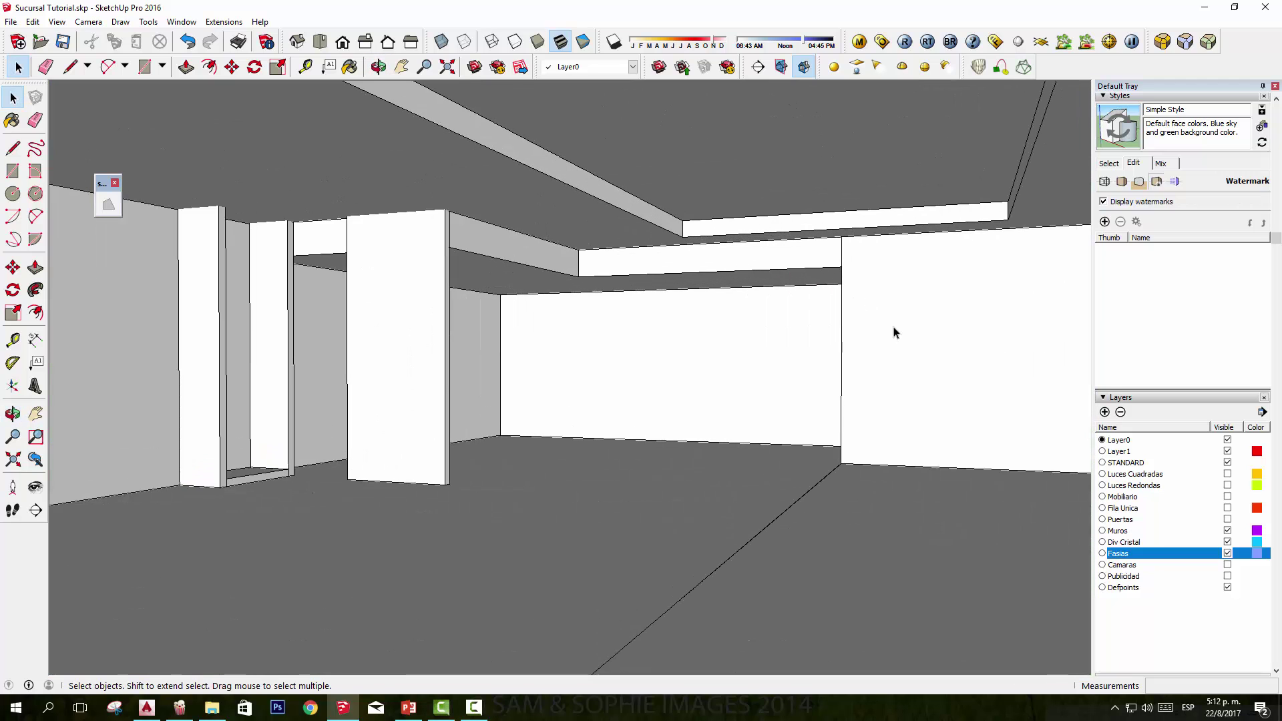
pyautogui.scroll(-3, 895, 332)
pyautogui.click(964, 319)
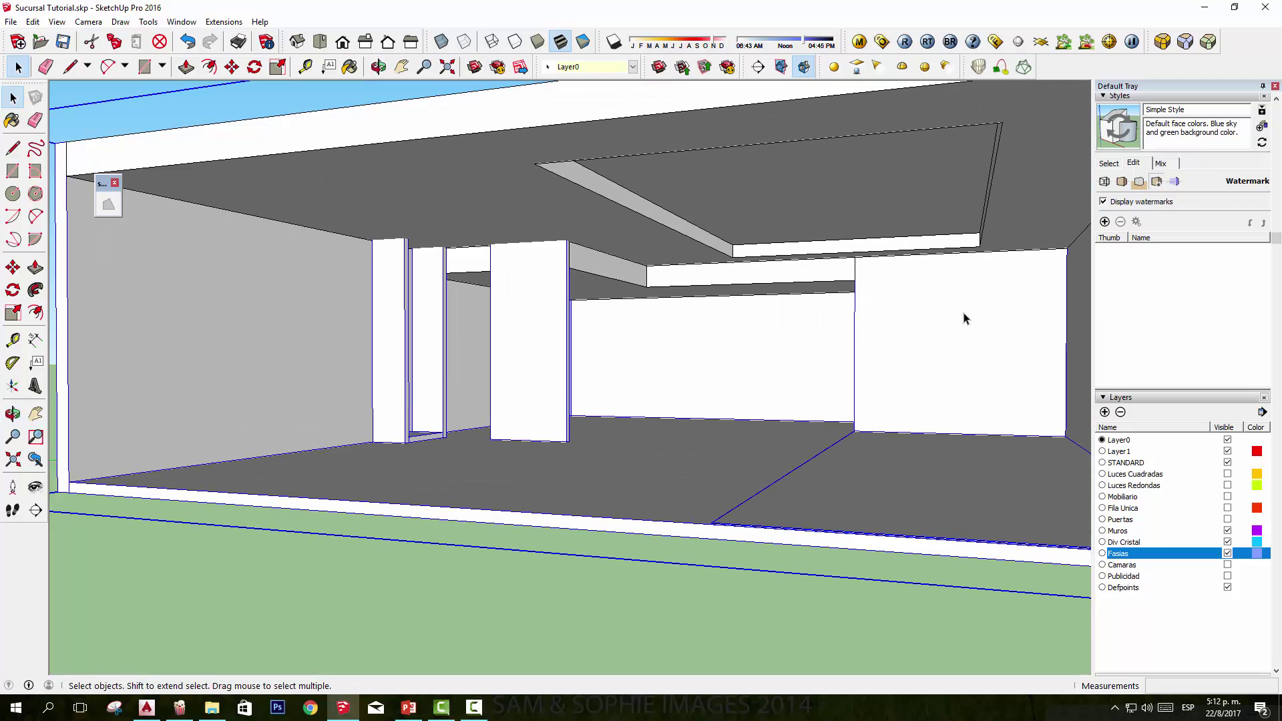
pyautogui.moveTo(969, 329)
pyautogui.mouseDown(button='middle')
pyautogui.moveTo(1013, 409)
pyautogui.moveTo(997, 309)
pyautogui.mouseUp(button='middle')
pyautogui.scroll(3, 997, 309)
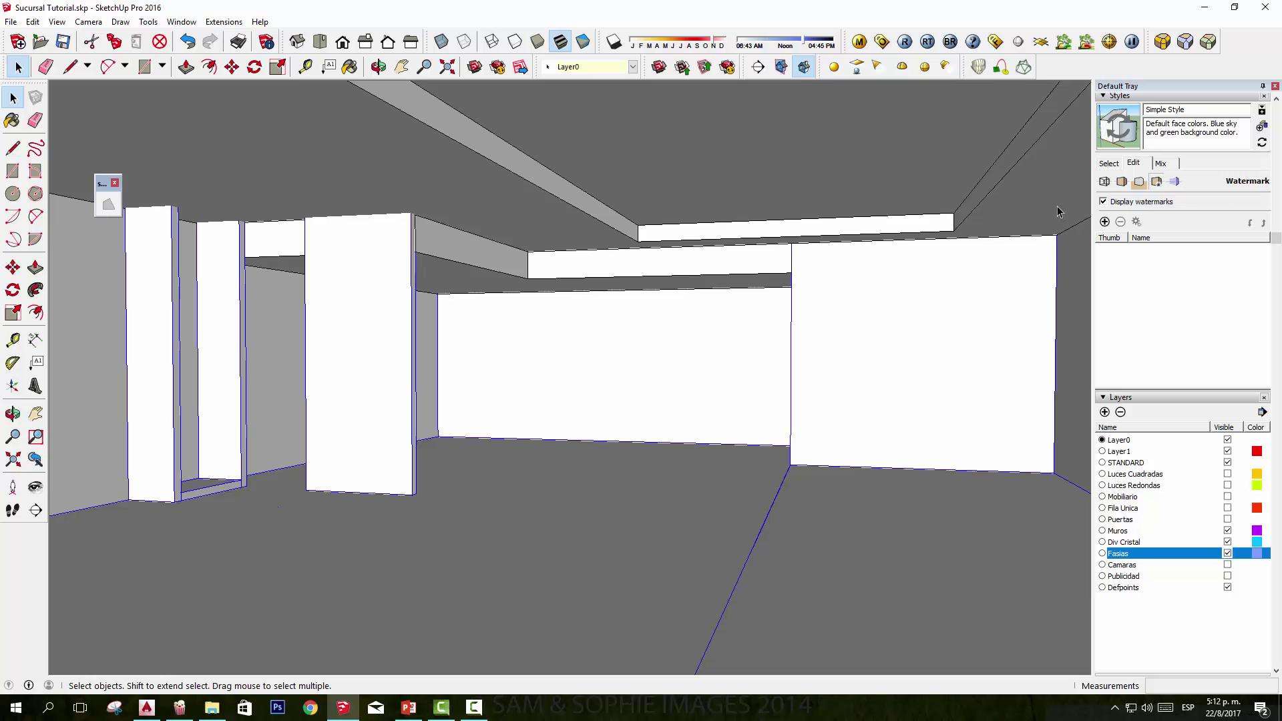
pyautogui.moveTo(1059, 211); pyautogui.dragTo(1023, 195, button='middle')
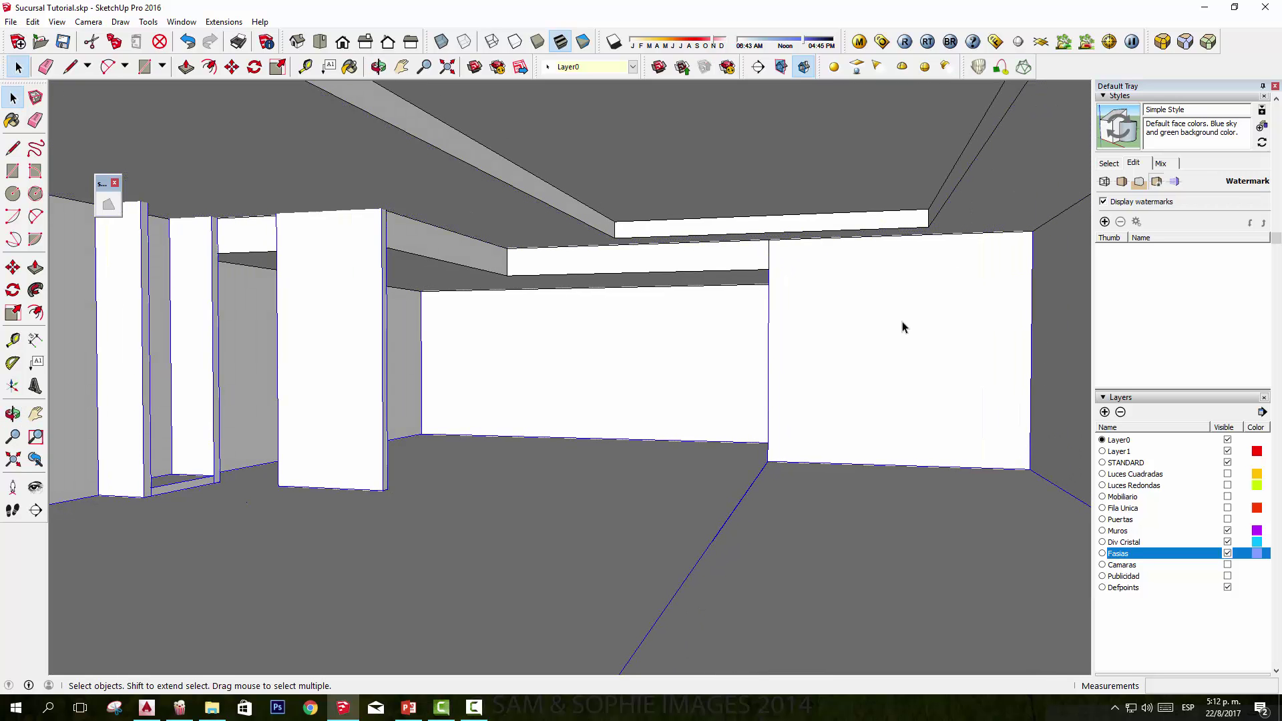
pyautogui.scroll(-2, 666, 335)
pyautogui.scroll(-4, 686, 351)
pyautogui.moveTo(707, 360)
pyautogui.mouseDown(button='middle')
pyautogui.moveTo(618, 375)
pyautogui.moveTo(708, 267)
pyautogui.mouseUp(button='middle')
pyautogui.click(694, 194)
pyautogui.moveTo(702, 194)
pyautogui.mouseDown(button='middle')
pyautogui.moveTo(786, 199)
pyautogui.moveTo(704, 207)
pyautogui.moveTo(720, 185)
pyautogui.mouseUp(button='middle')
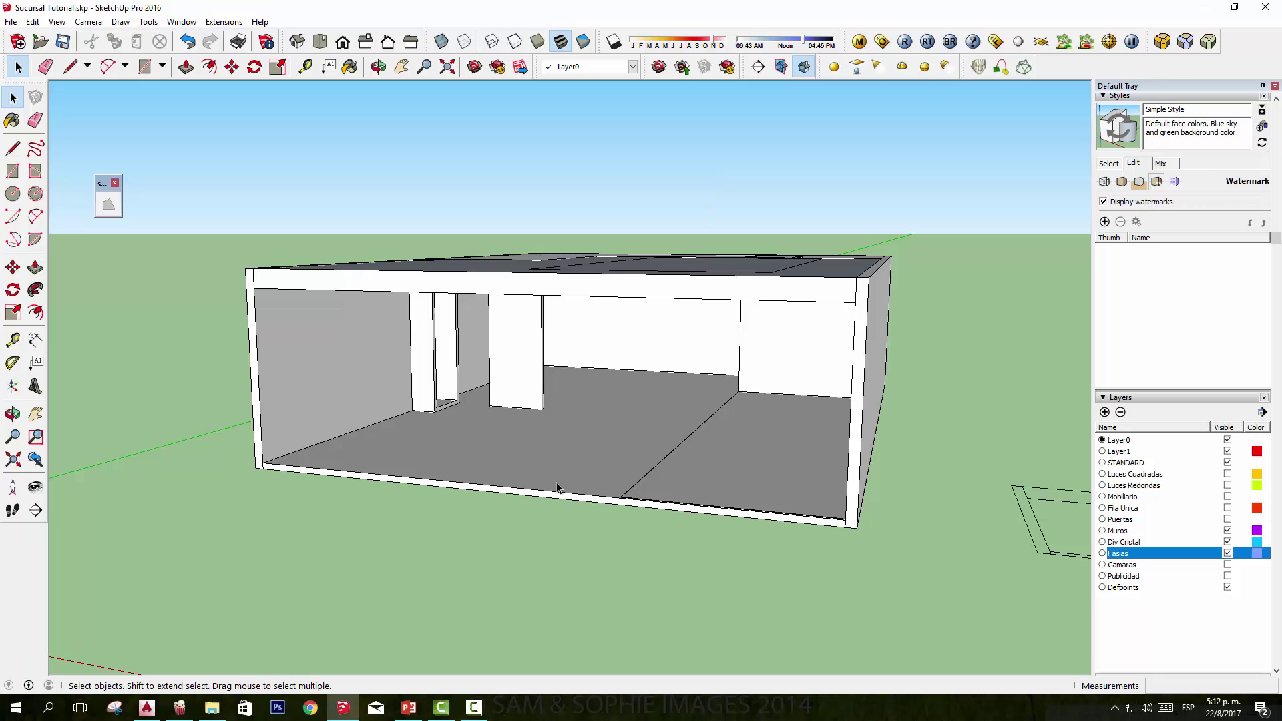
# Step: Open the building group and orbit around the restored blue glass facade from several angles
pyautogui.doubleClick(518, 460)
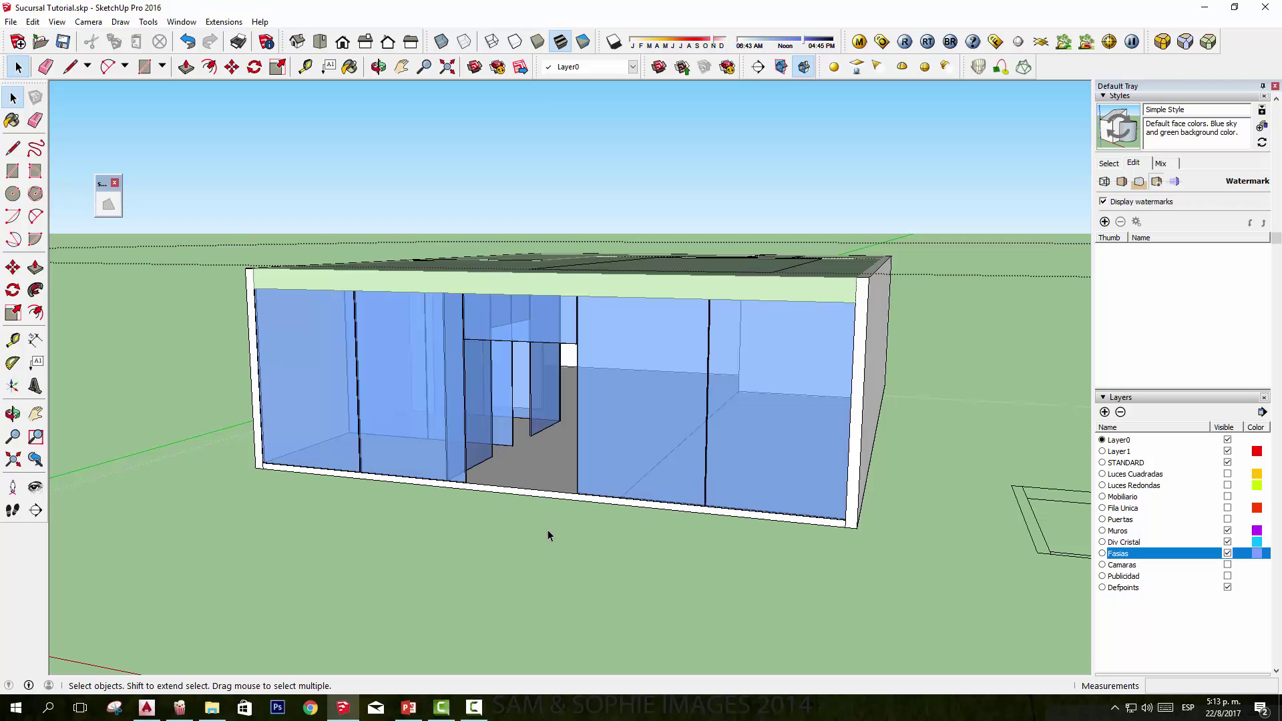
pyautogui.moveTo(738, 539); pyautogui.dragTo(766, 518, button='middle')
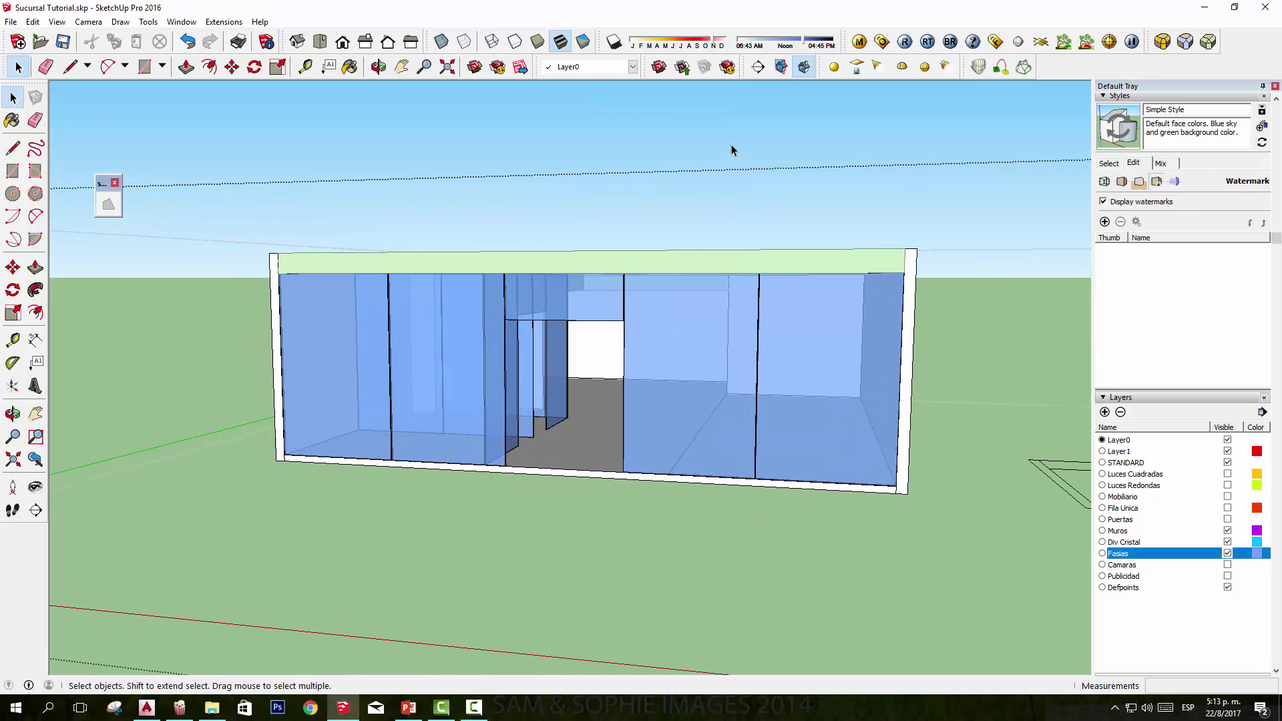
pyautogui.moveTo(832, 431)
pyautogui.mouseDown(button='middle')
pyautogui.moveTo(848, 411)
pyautogui.moveTo(826, 442)
pyautogui.moveTo(769, 417)
pyautogui.moveTo(786, 452)
pyautogui.moveTo(637, 427)
pyautogui.mouseUp(button='middle')
pyautogui.scroll(3, 674, 389)
pyautogui.scroll(1, 852, 421)
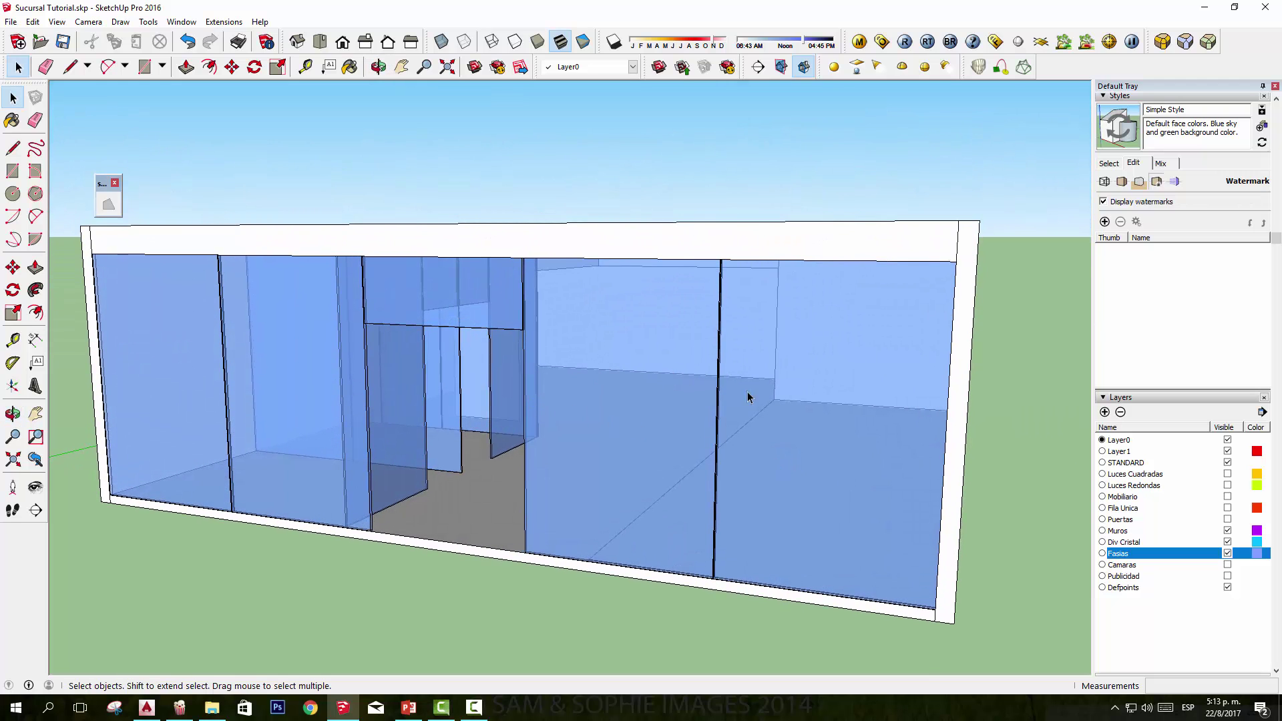
pyautogui.moveTo(711, 443); pyautogui.dragTo(721, 407, button='middle')
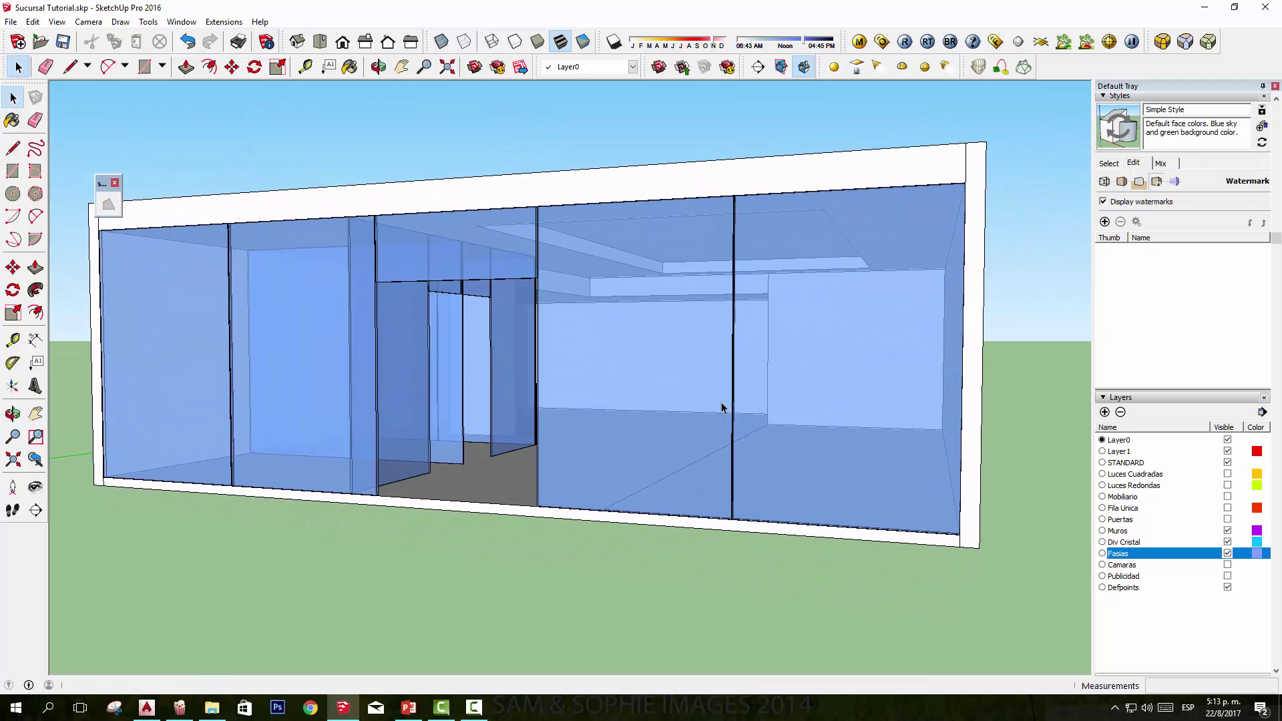
pyautogui.moveTo(558, 403)
pyautogui.mouseDown(button='middle')
pyautogui.moveTo(506, 420)
pyautogui.moveTo(602, 433)
pyautogui.mouseUp(button='middle')
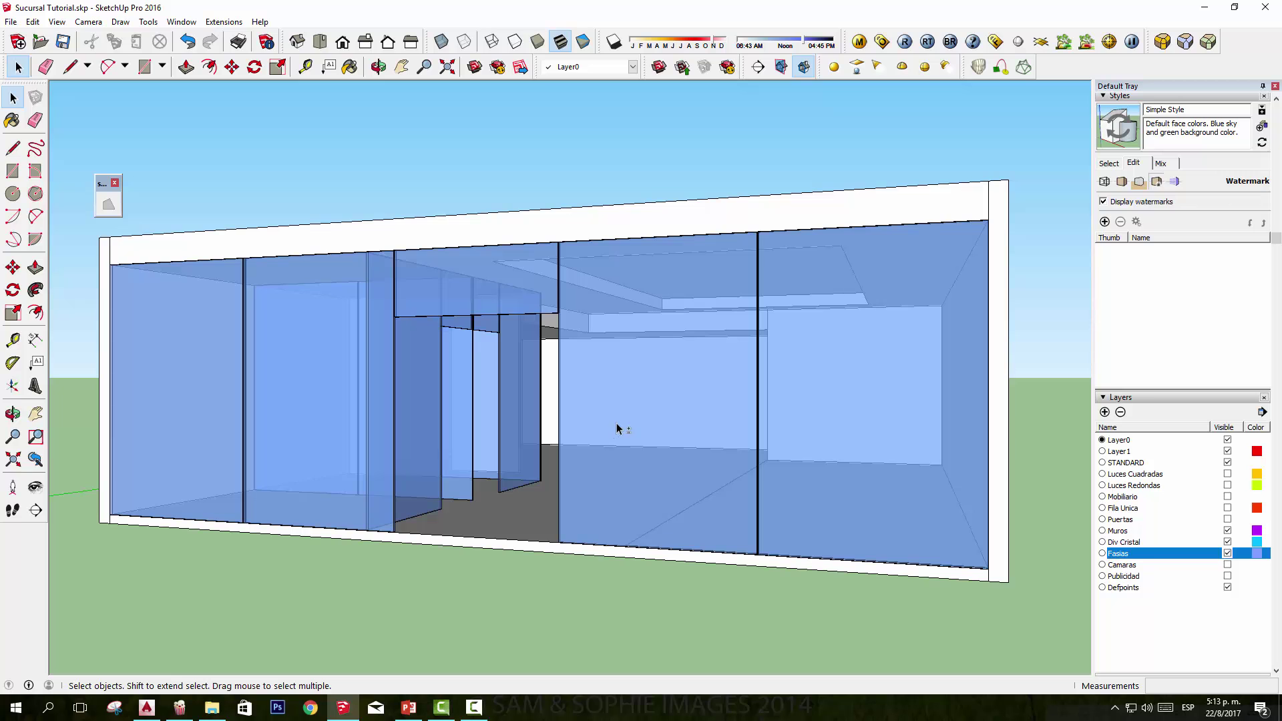
pyautogui.moveTo(724, 407)
pyautogui.mouseDown(button='middle')
pyautogui.moveTo(598, 435)
pyautogui.moveTo(643, 426)
pyautogui.moveTo(652, 438)
pyautogui.moveTo(669, 529)
pyautogui.moveTo(687, 380)
pyautogui.mouseUp(button='middle')
pyautogui.scroll(3, 690, 381)
pyautogui.scroll(1, 690, 381)
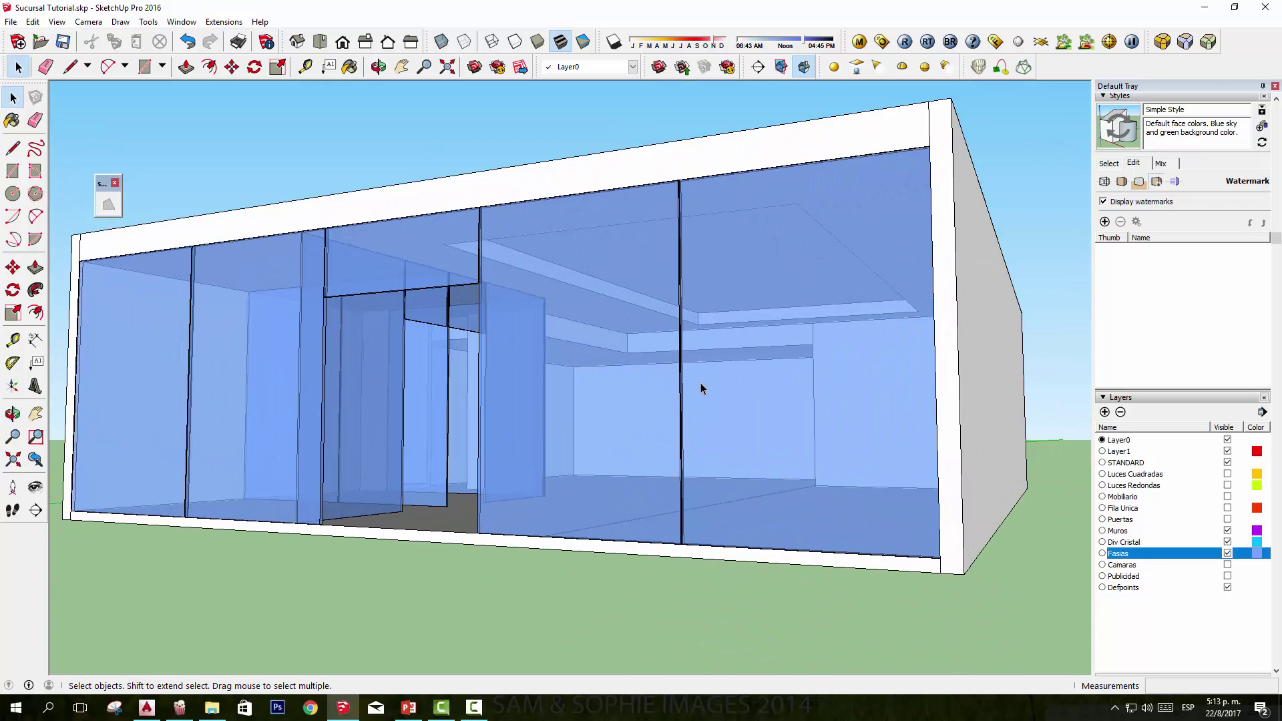